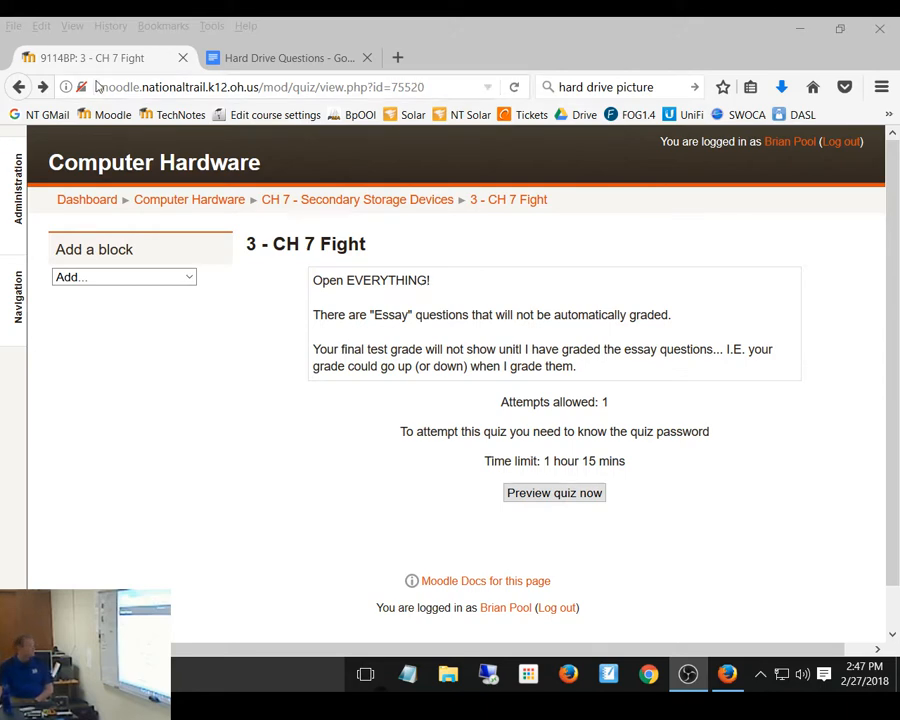
# Open the question list of the "3 - CH 7 Fight" quiz for editing and expand the Question bank entries
pyautogui.click(519, 200)
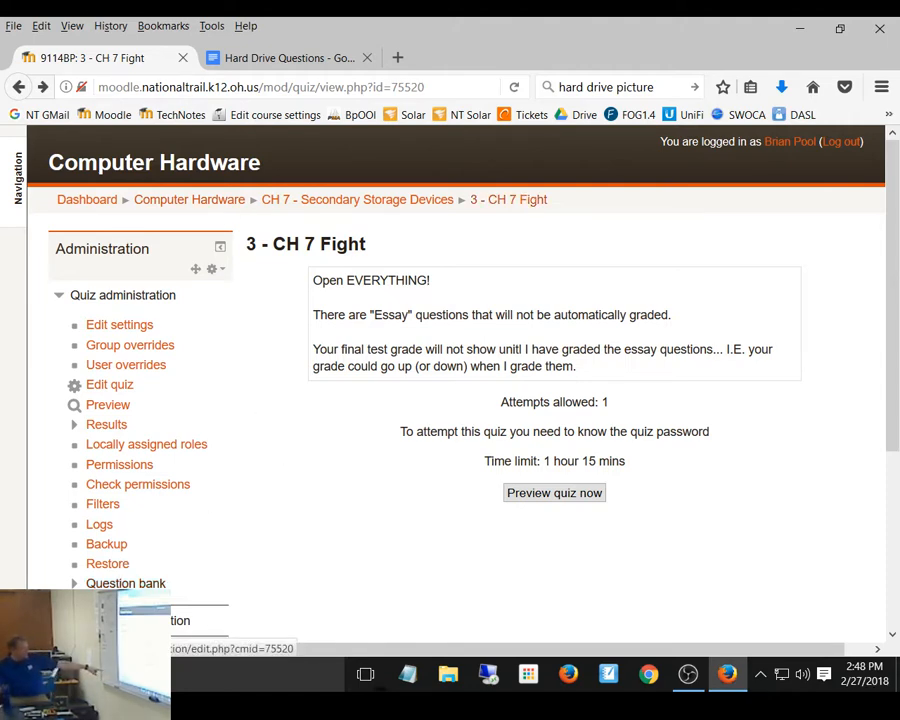
pyautogui.click(112, 386)
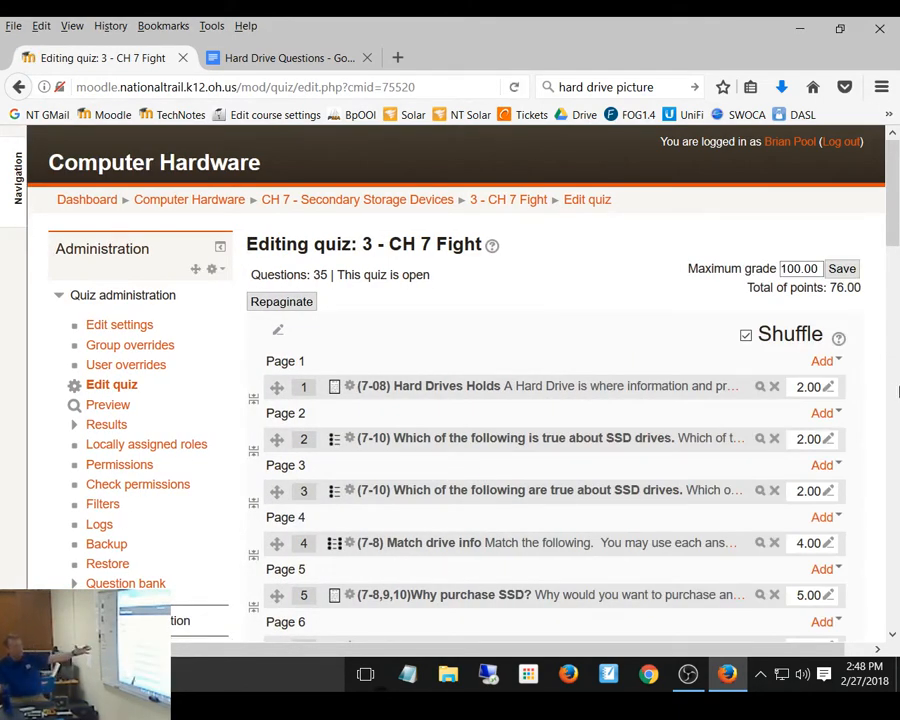
pyautogui.click(826, 366)
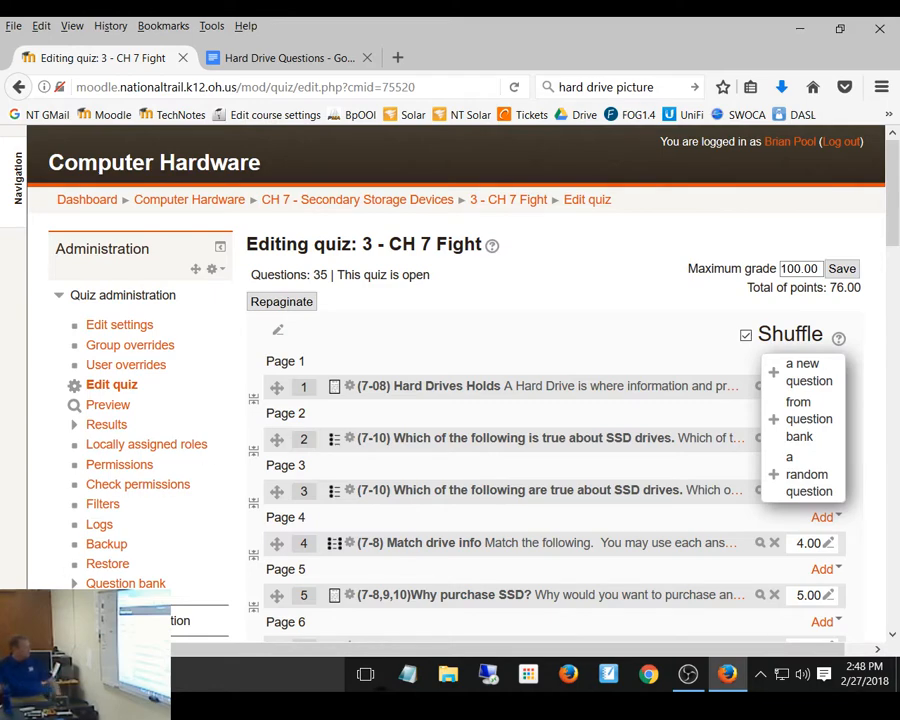
pyautogui.click(76, 584)
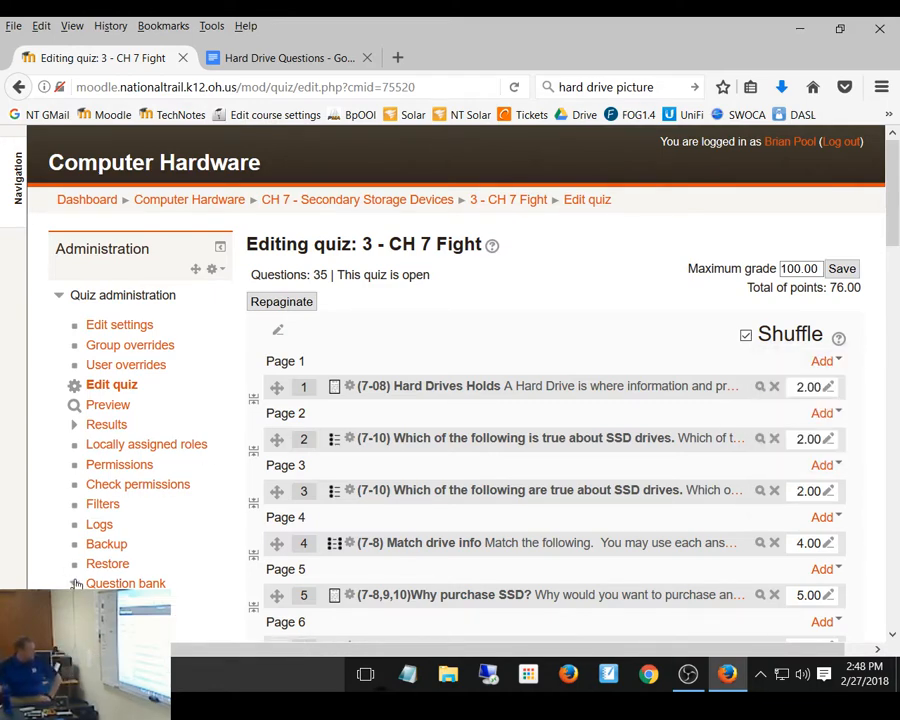
pyautogui.scroll(-3, 80, 520)
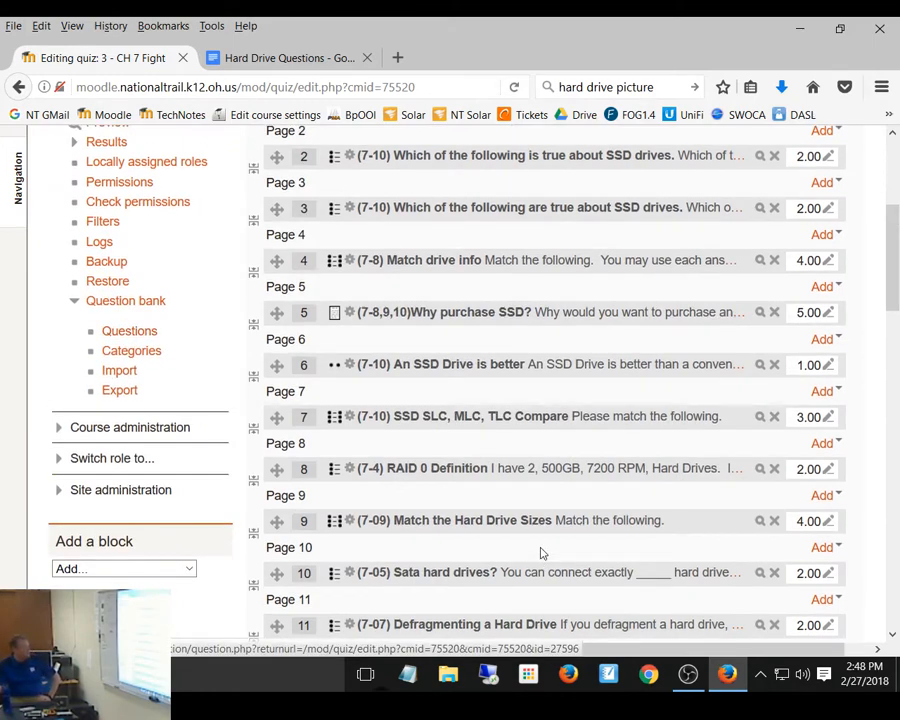
pyautogui.scroll(3, 536, 548)
# Add a new "Drag and drop into text" question to page 1 of the quiz and assign it to the Chapter 7 category
pyautogui.click(822, 362)
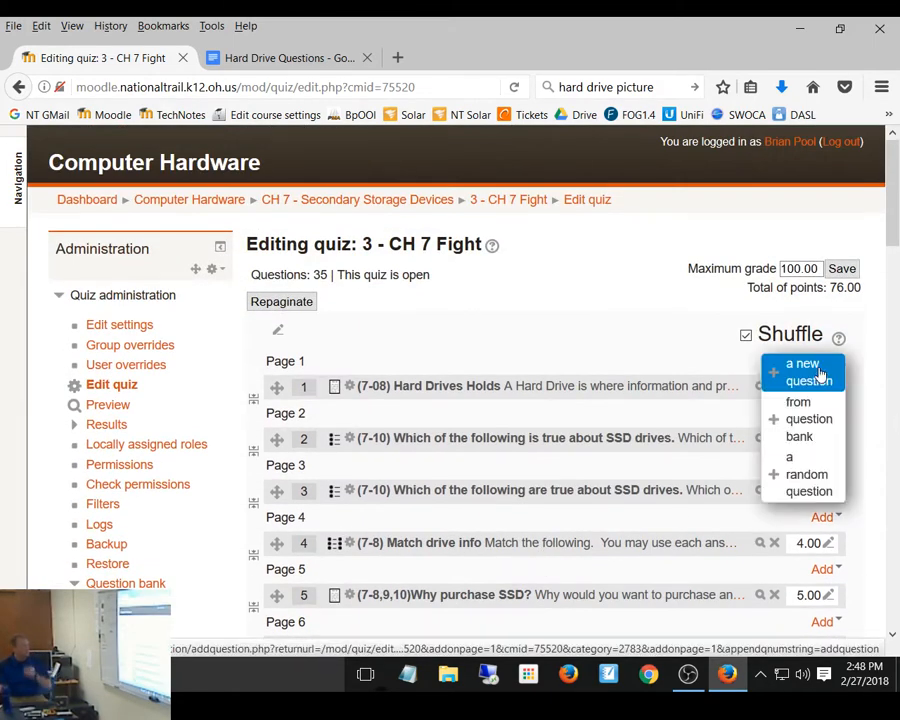
pyautogui.click(804, 373)
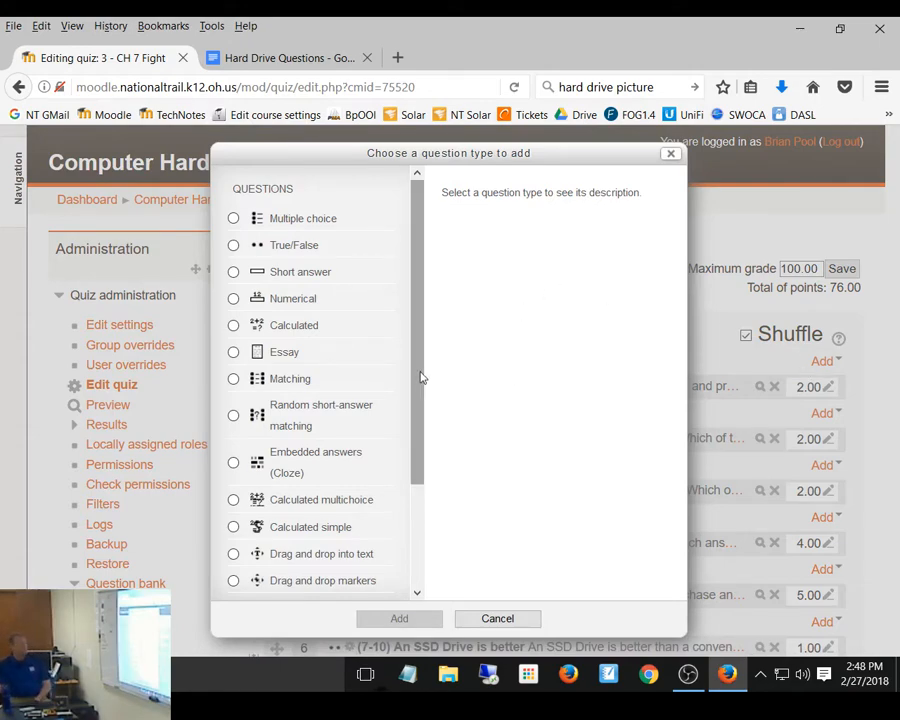
pyautogui.moveTo(420, 377); pyautogui.dragTo(425, 465)
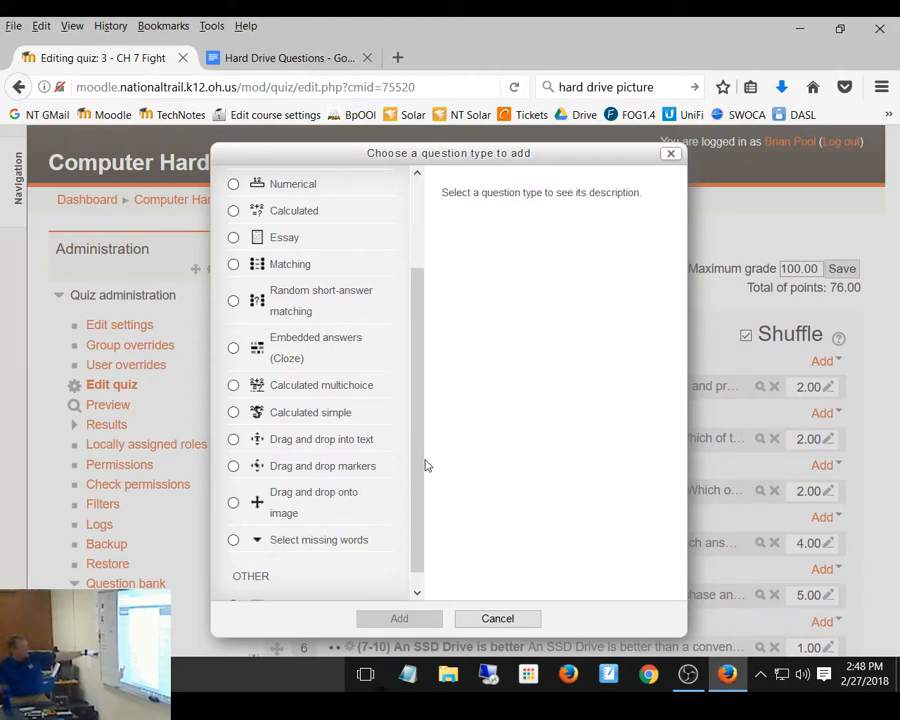
pyautogui.scroll(-1, 412, 464)
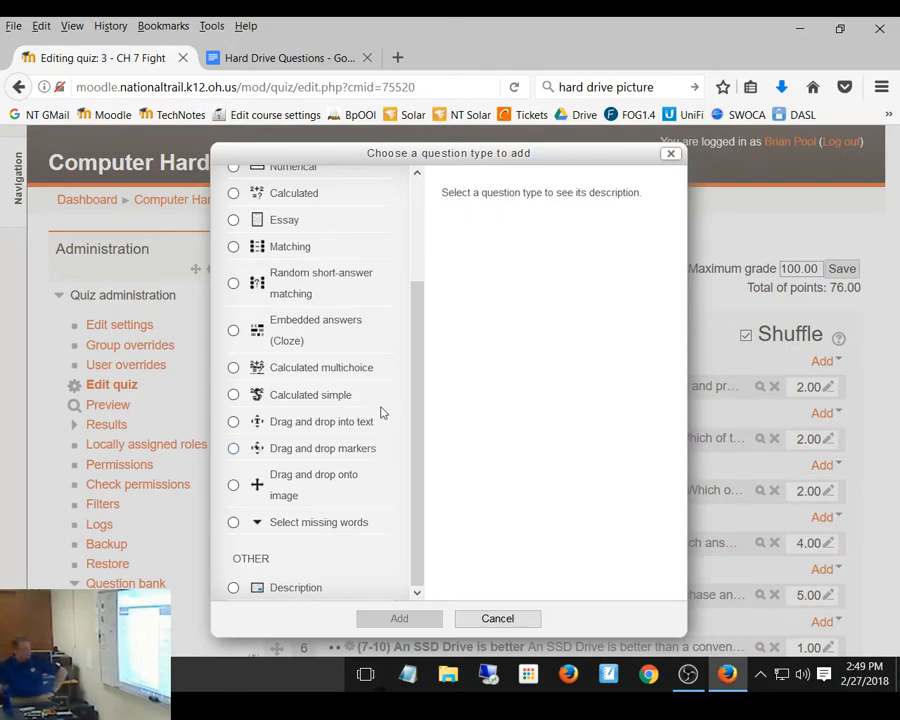
pyautogui.click(234, 422)
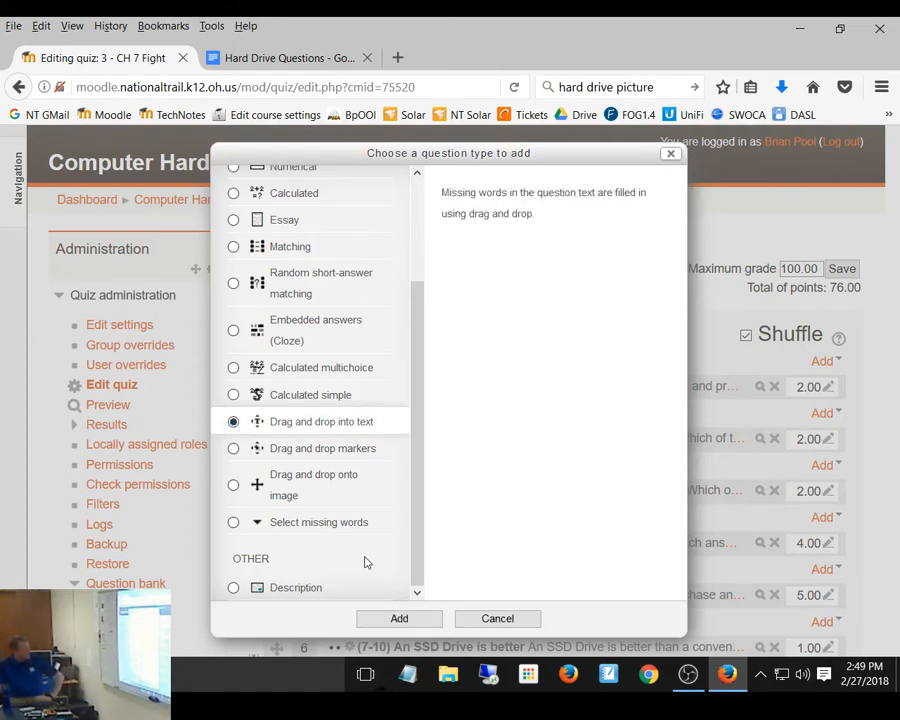
pyautogui.click(393, 622)
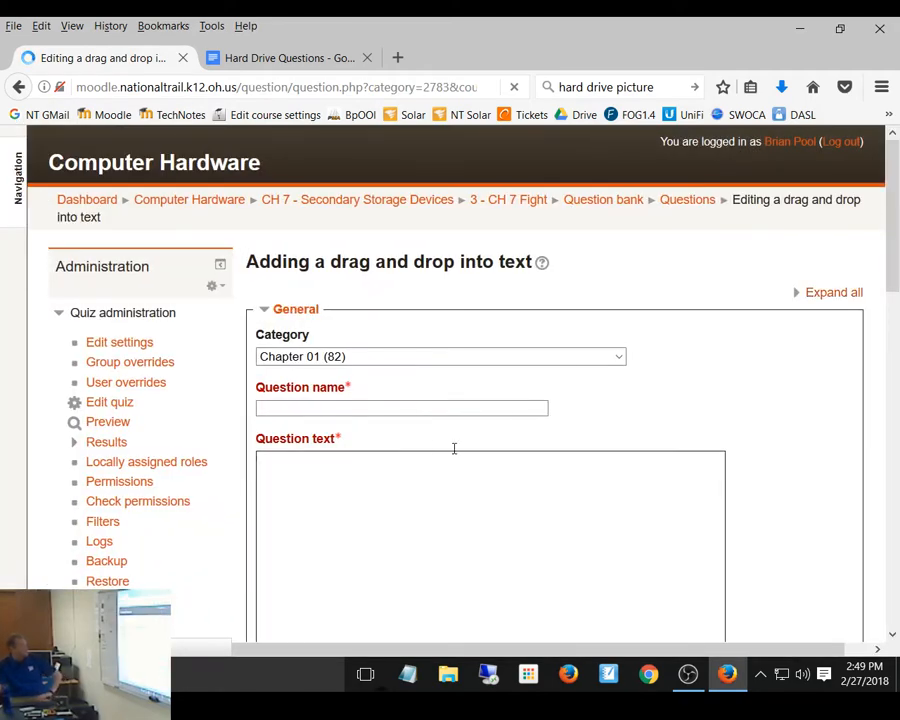
pyautogui.click(393, 358)
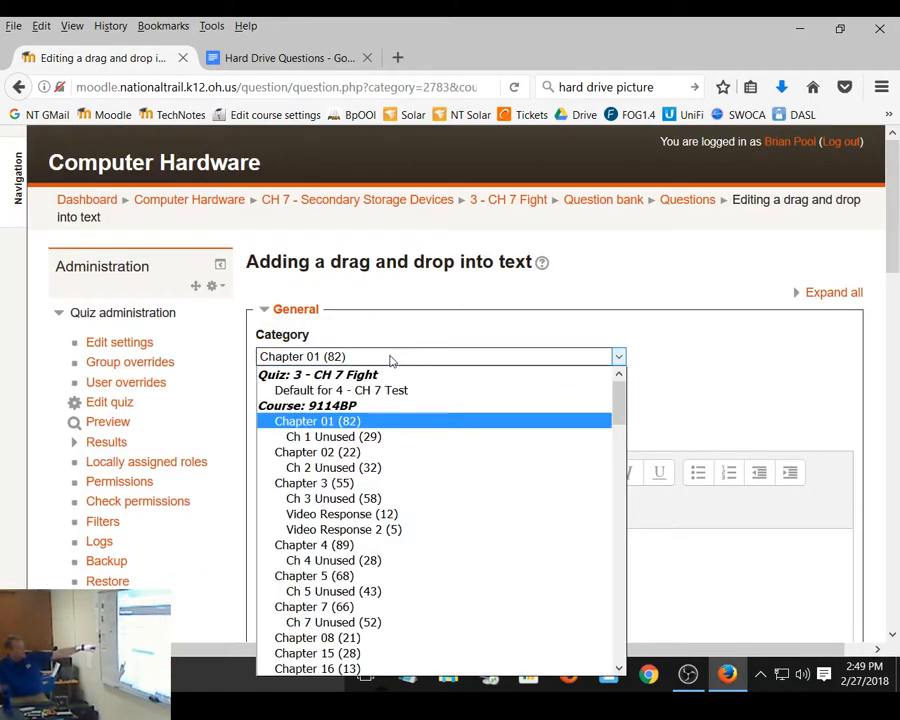
pyautogui.click(367, 606)
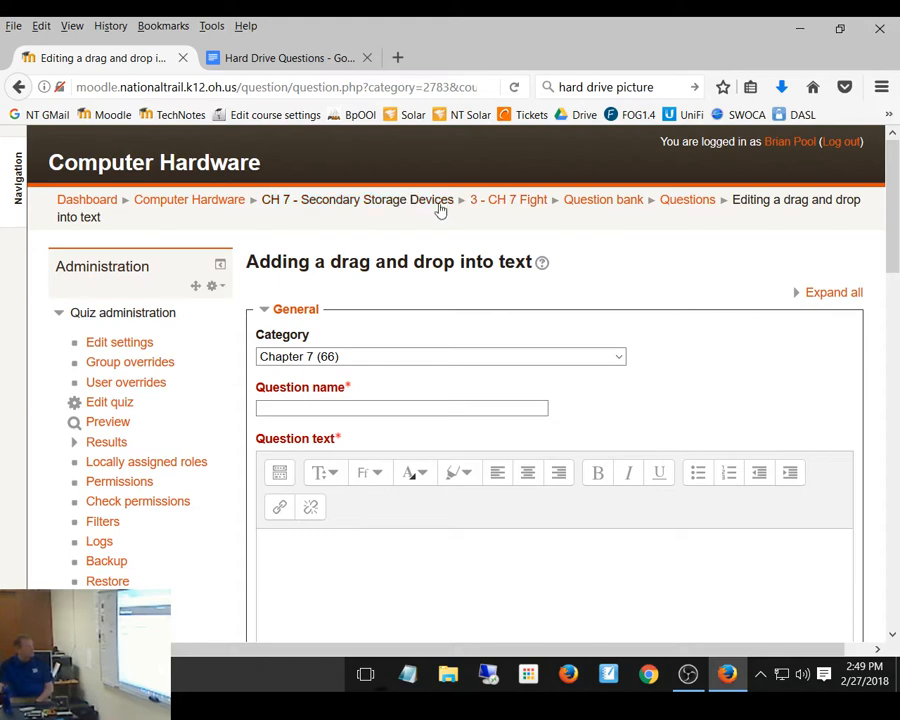
# Open the "Ch 7 - I can..." page from the CH 7 course section separately and compare its objectives with the Hard Drive Questions document
pyautogui.middleClick(434, 204)
pyautogui.click(338, 60)
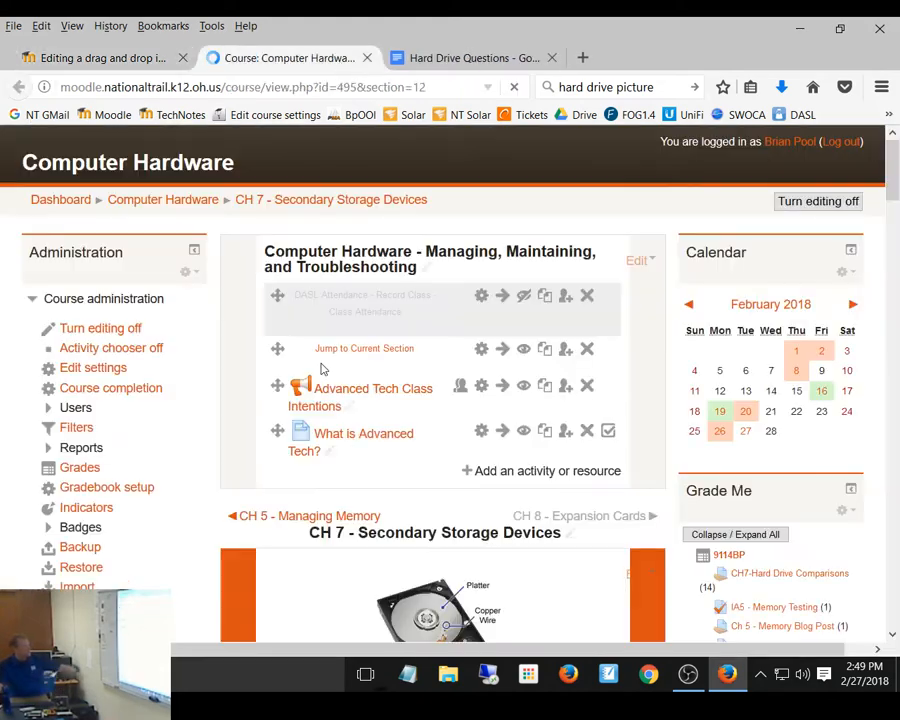
pyautogui.scroll(-5, 365, 482)
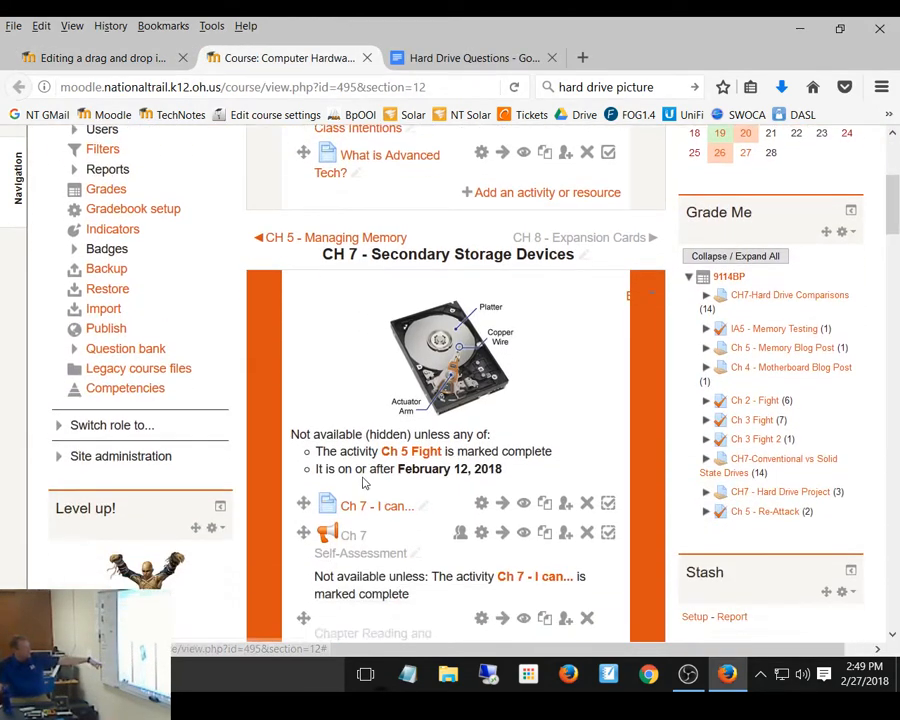
pyautogui.scroll(-3, 365, 482)
pyautogui.click(372, 398)
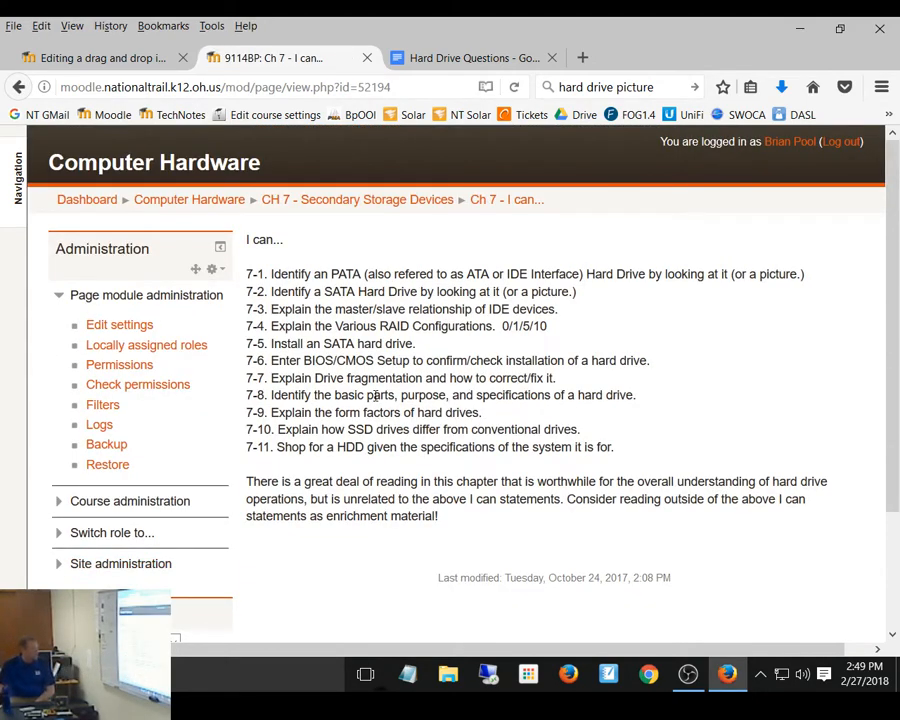
pyautogui.click(476, 58)
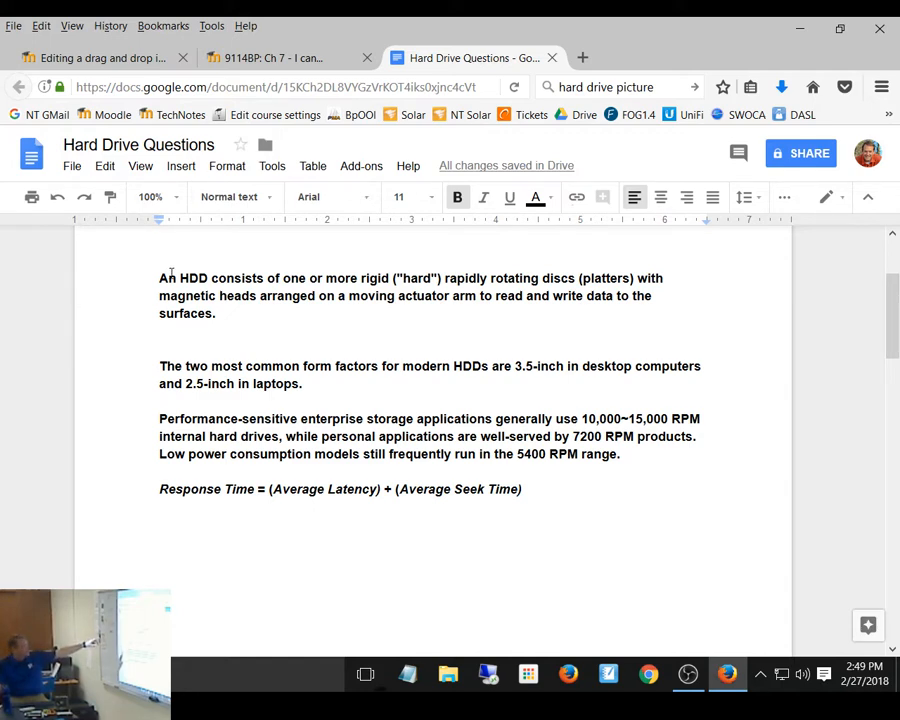
pyautogui.click(285, 64)
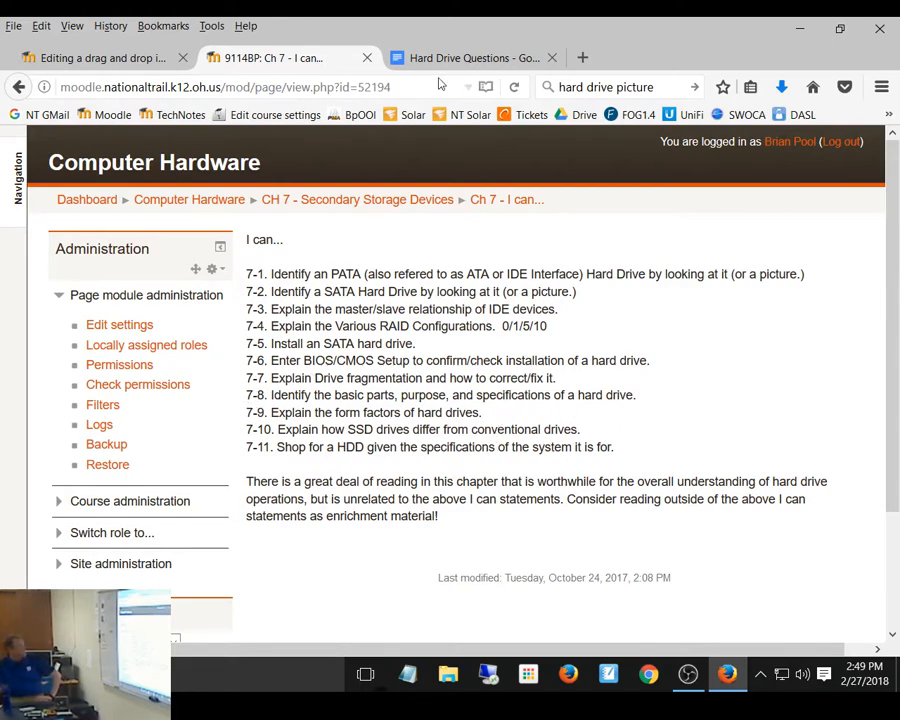
# Name the new drag and drop question "7-8 Parts of a Hard"
pyautogui.click(95, 57)
pyautogui.click(344, 407)
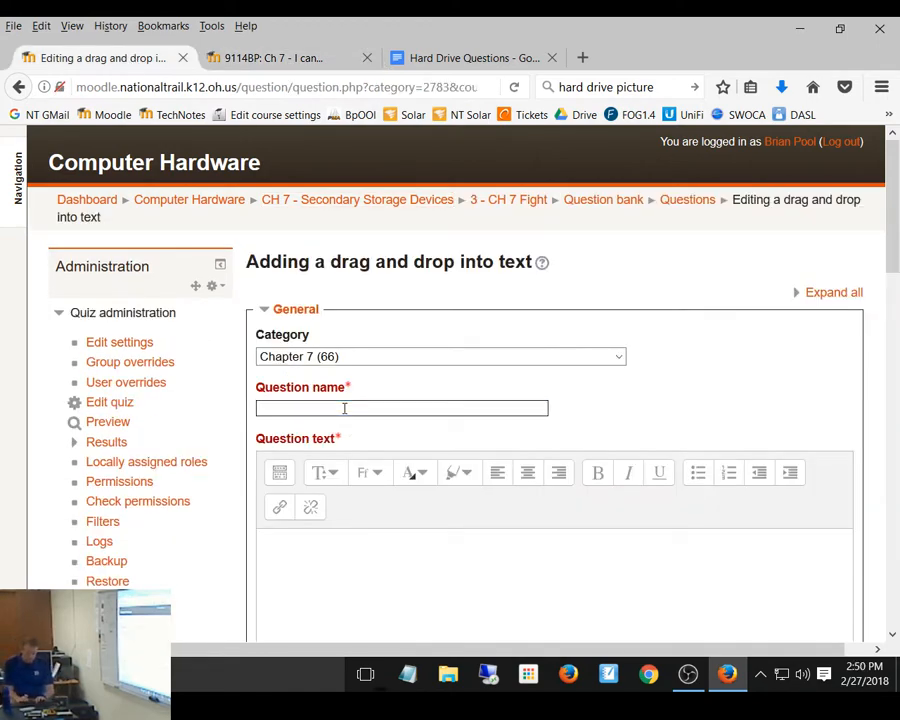
pyautogui.write('7-8 ')
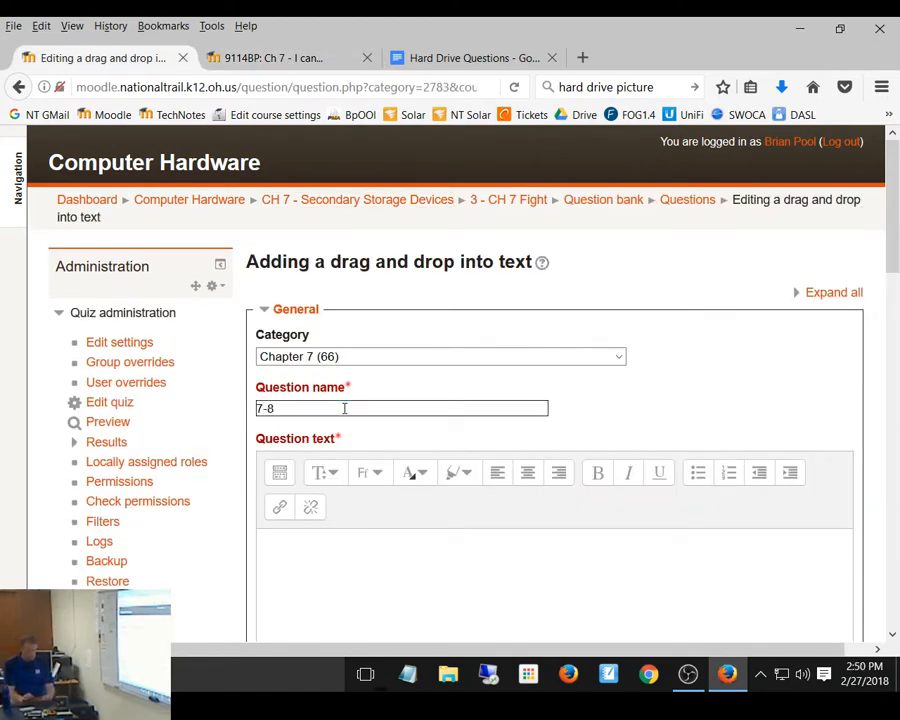
pyautogui.write('Parts of a')
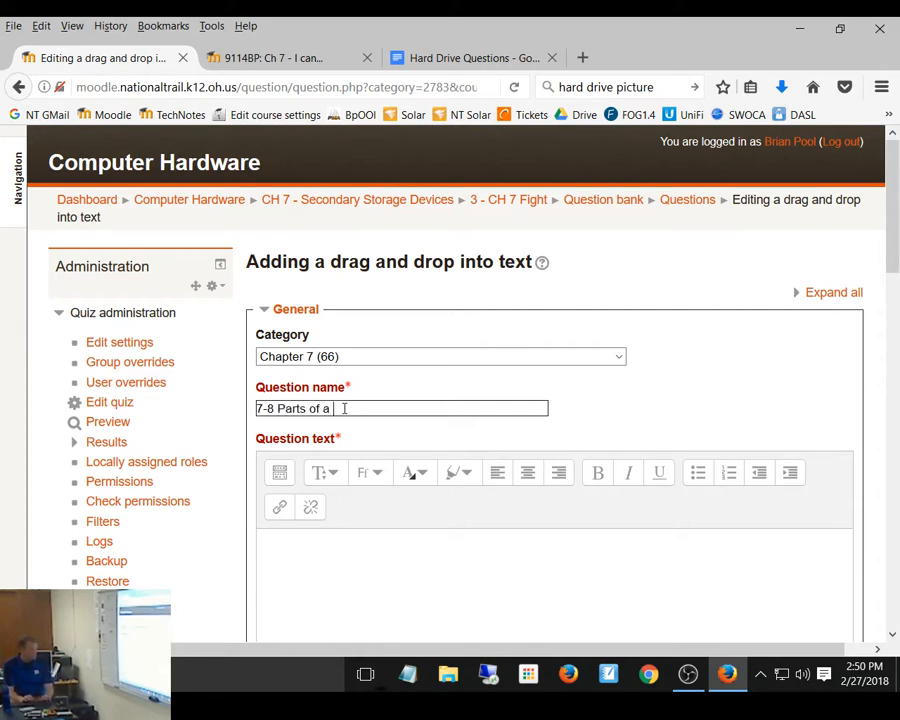
pyautogui.write(' Hard')
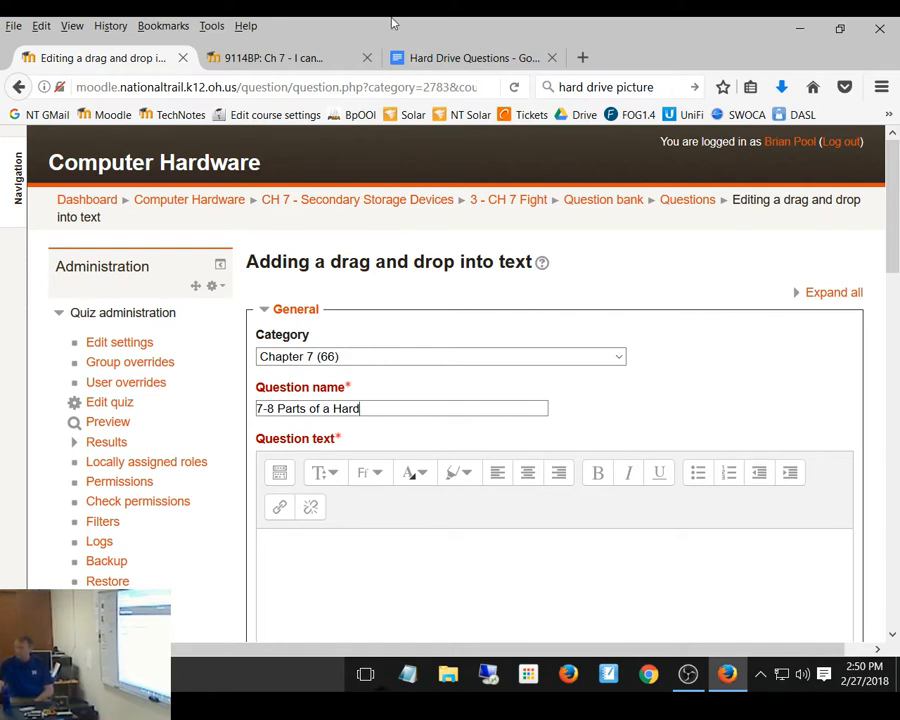
pyautogui.click(275, 409)
pyautogui.click(311, 514)
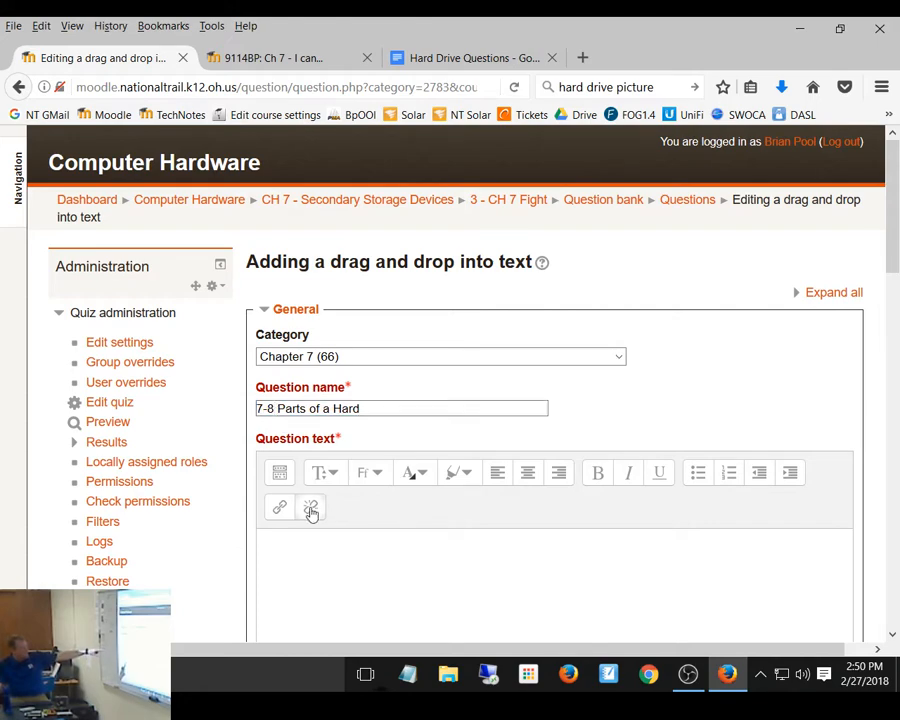
pyautogui.click(274, 408)
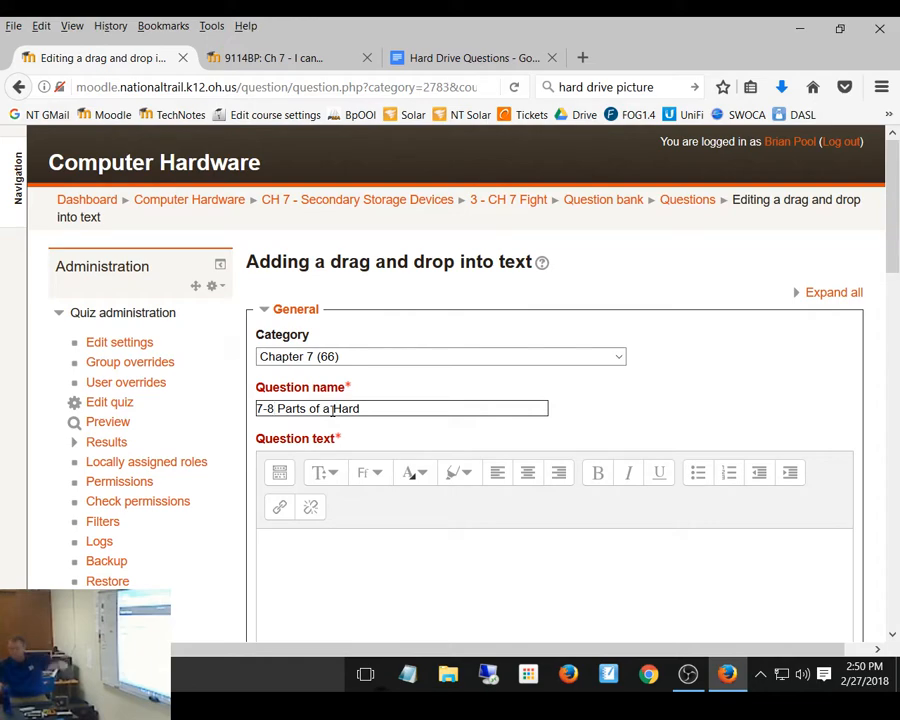
# Copy the sentence beginning "An HDD consists of" from the Hard Drive Questions document into the question text
pyautogui.click(462, 58)
pyautogui.moveTo(259, 316); pyautogui.dragTo(140, 278)
pyautogui.hotkey('ctrl', 'c')
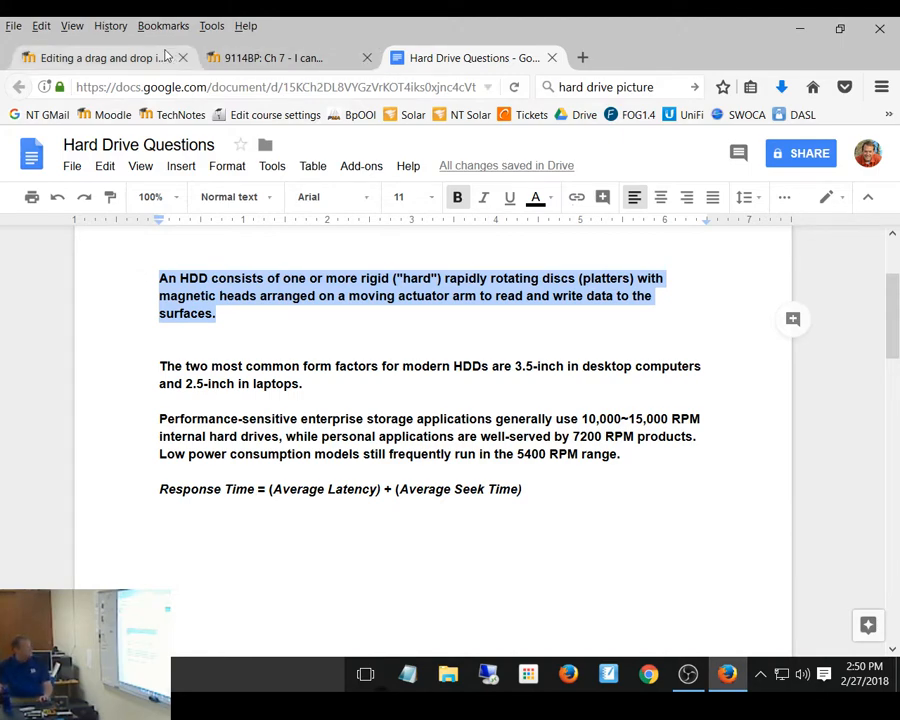
pyautogui.click(100, 58)
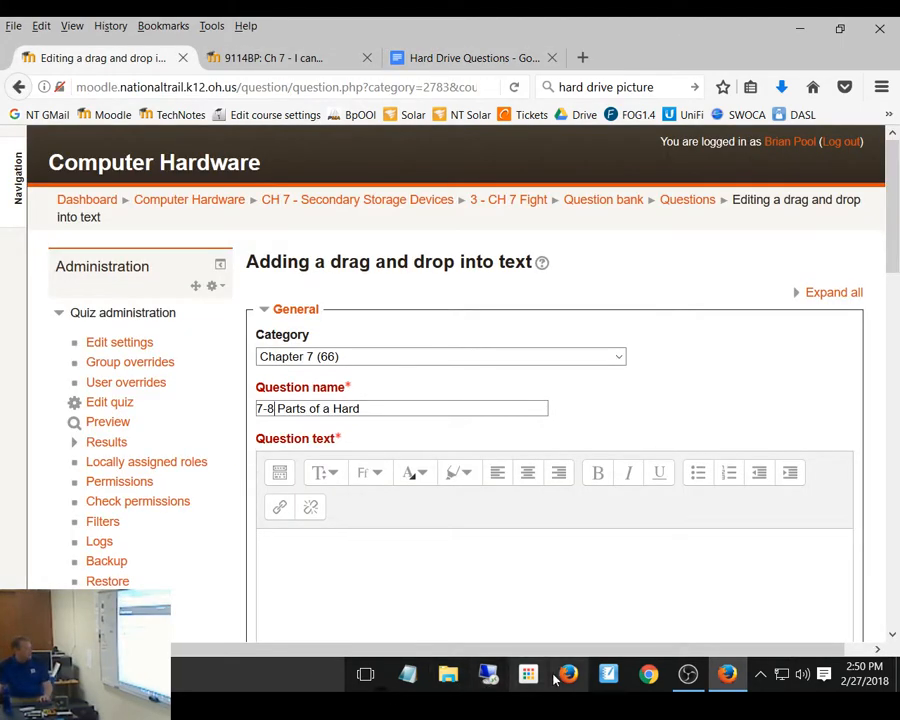
pyautogui.click(390, 586)
pyautogui.hotkey('ctrl', 'v')
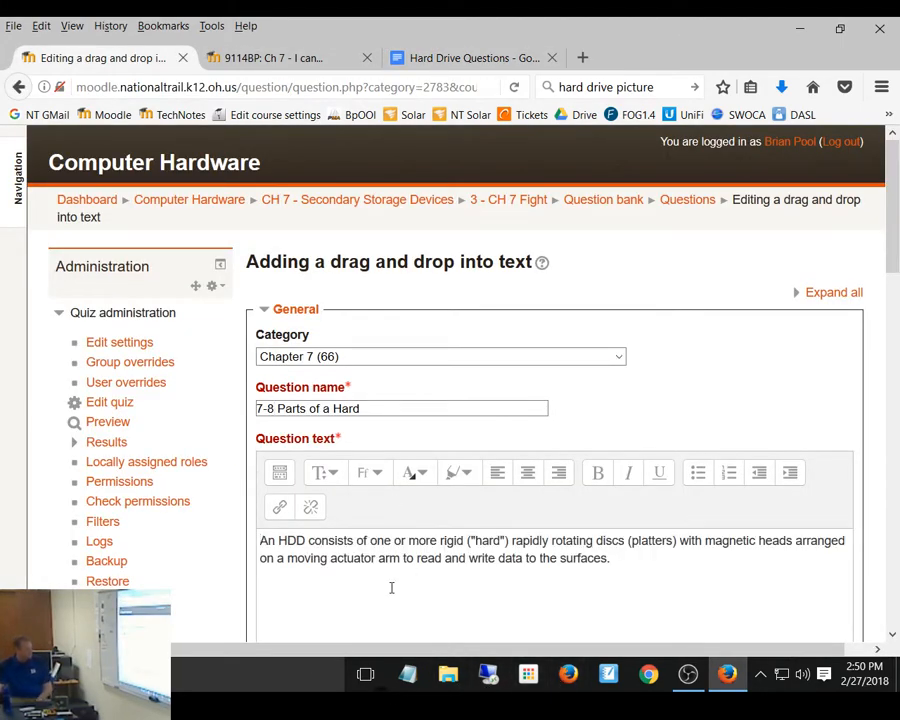
# Replace the word "HDD" in the question text with the placeholder [[1]], keeping a space after it
pyautogui.scroll(-4, 889, 308)
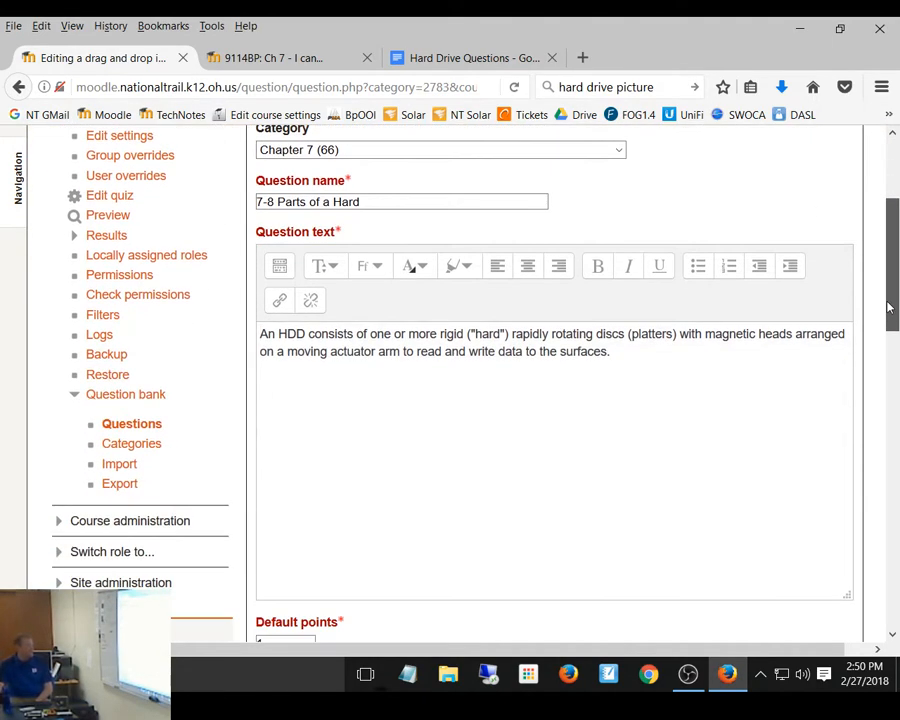
pyautogui.scroll(-1, 886, 315)
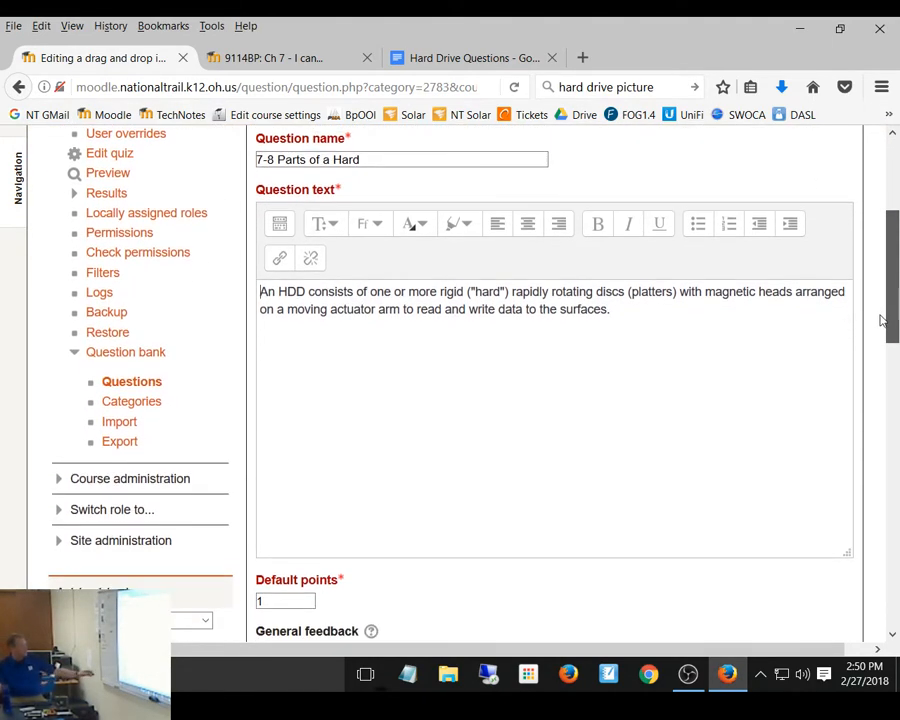
pyautogui.scroll(1, 883, 315)
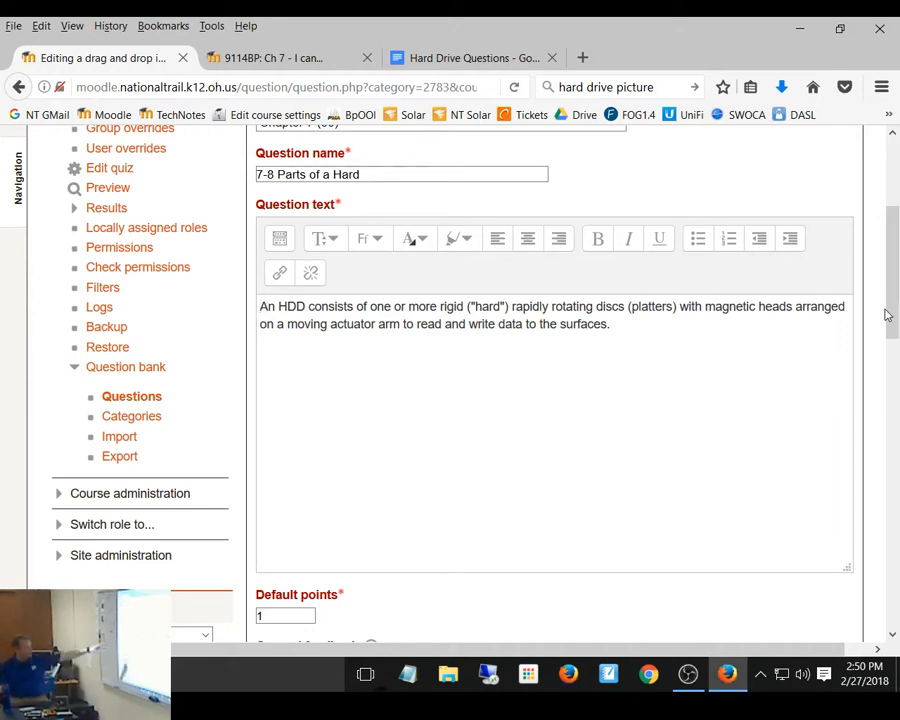
pyautogui.doubleClick(292, 307)
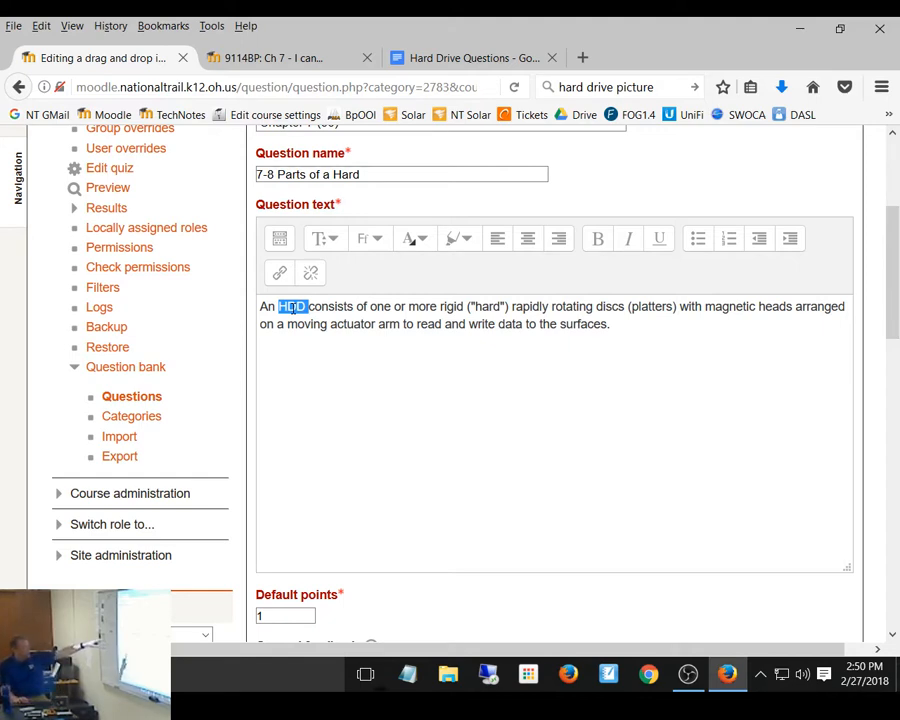
pyautogui.write('[[1]')
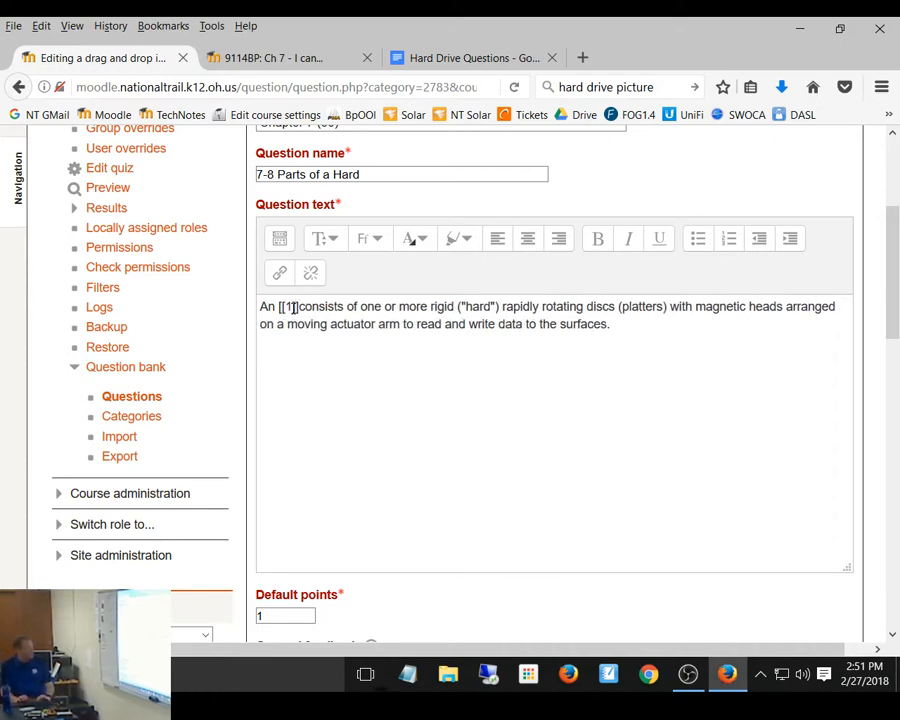
pyautogui.write(']')
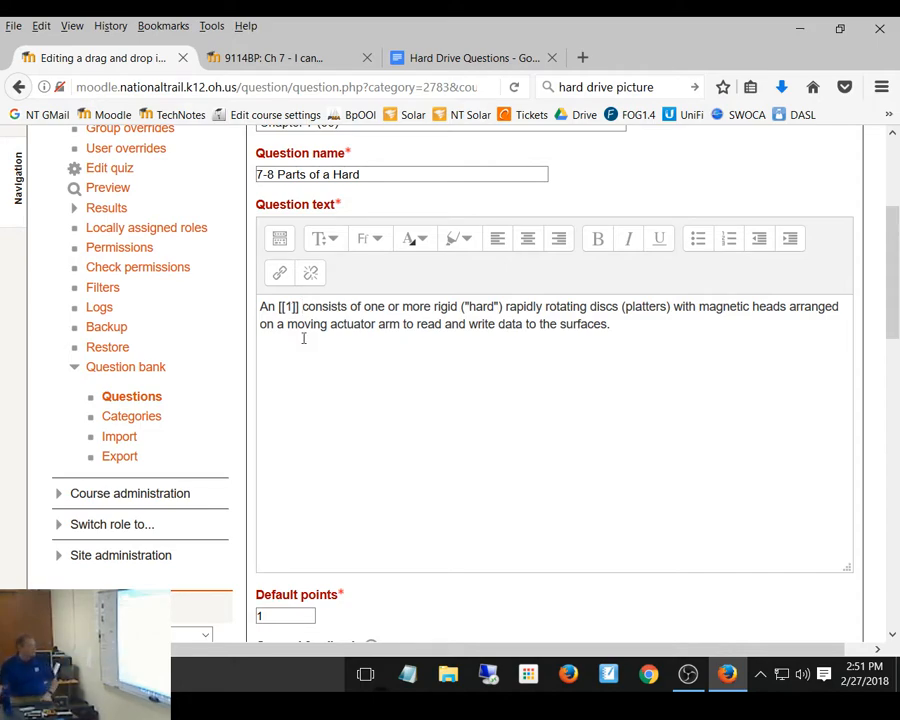
# Enter "HDD" as the answer for Choice 1 of the drag and drop question
pyautogui.scroll(-2, 395, 375)
pyautogui.scroll(-10, 395, 375)
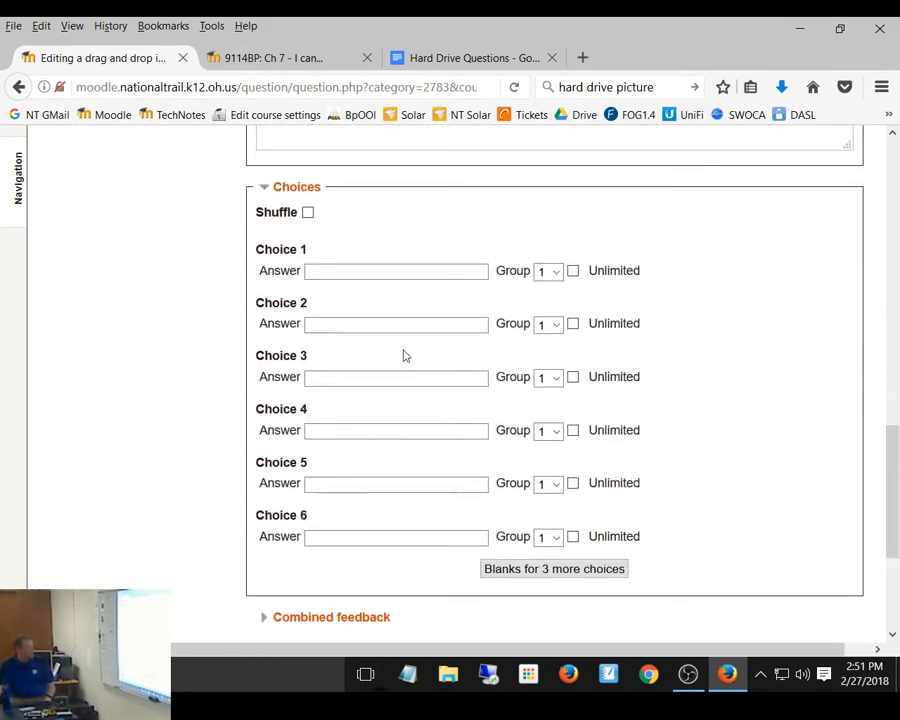
pyautogui.click(329, 270)
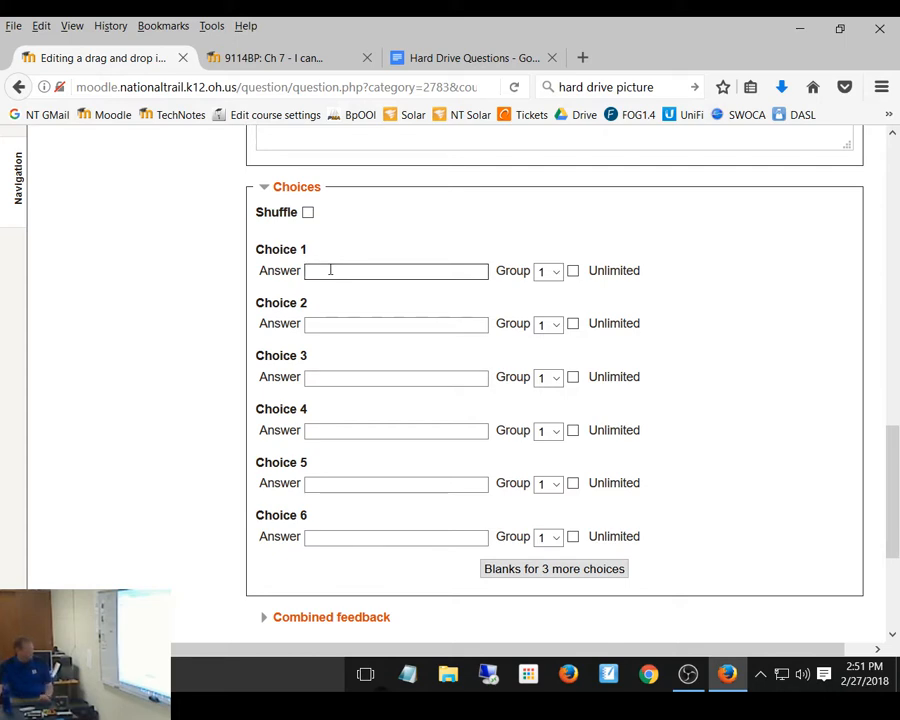
pyautogui.hotkey('ctrl', 'v')
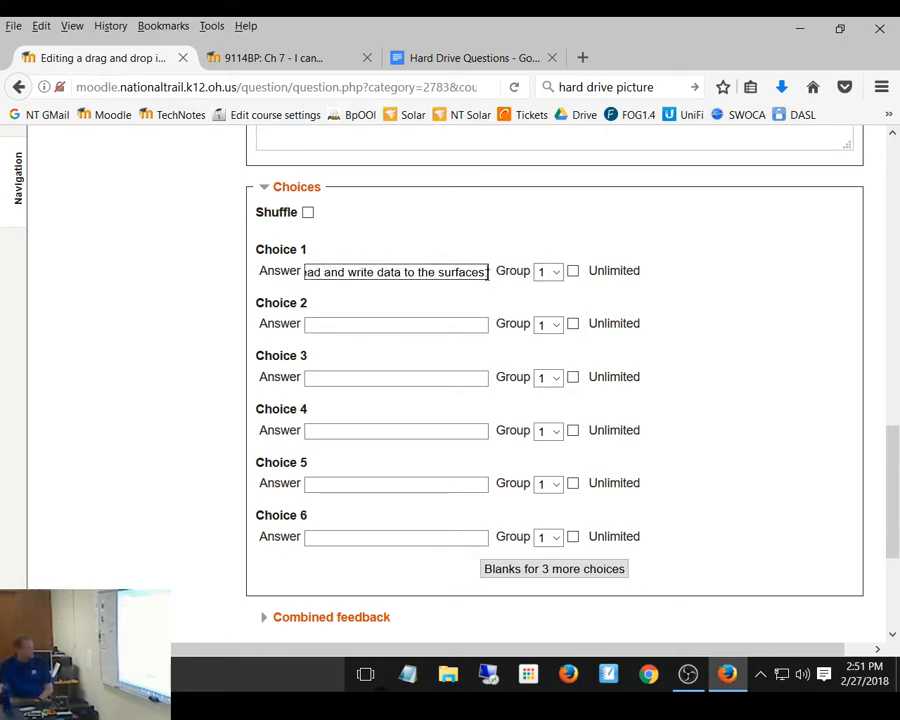
pyautogui.moveTo(486, 272); pyautogui.dragTo(167, 254)
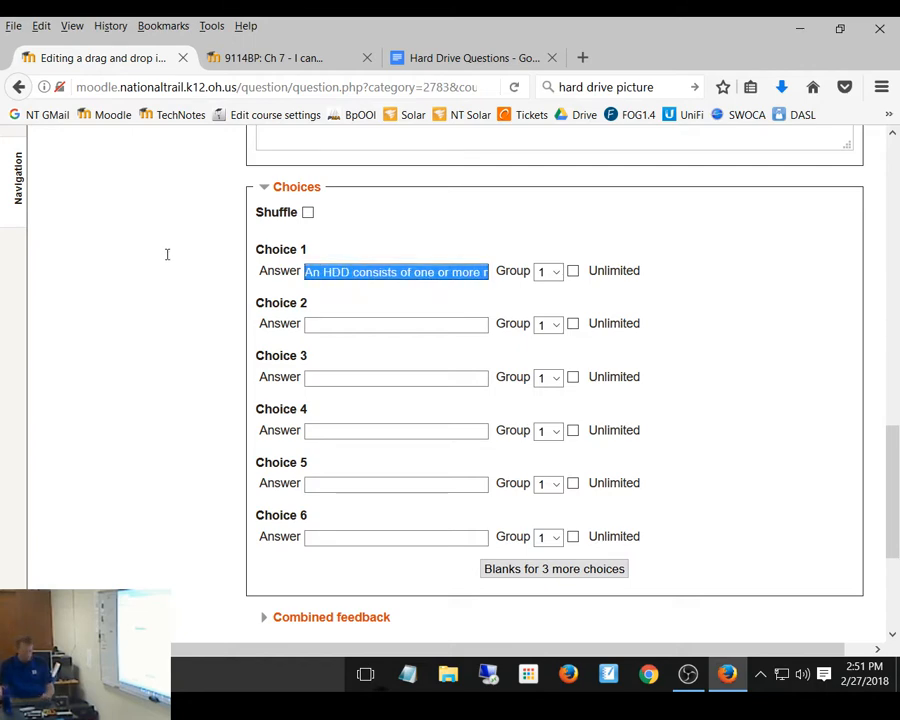
pyautogui.write('HDD')
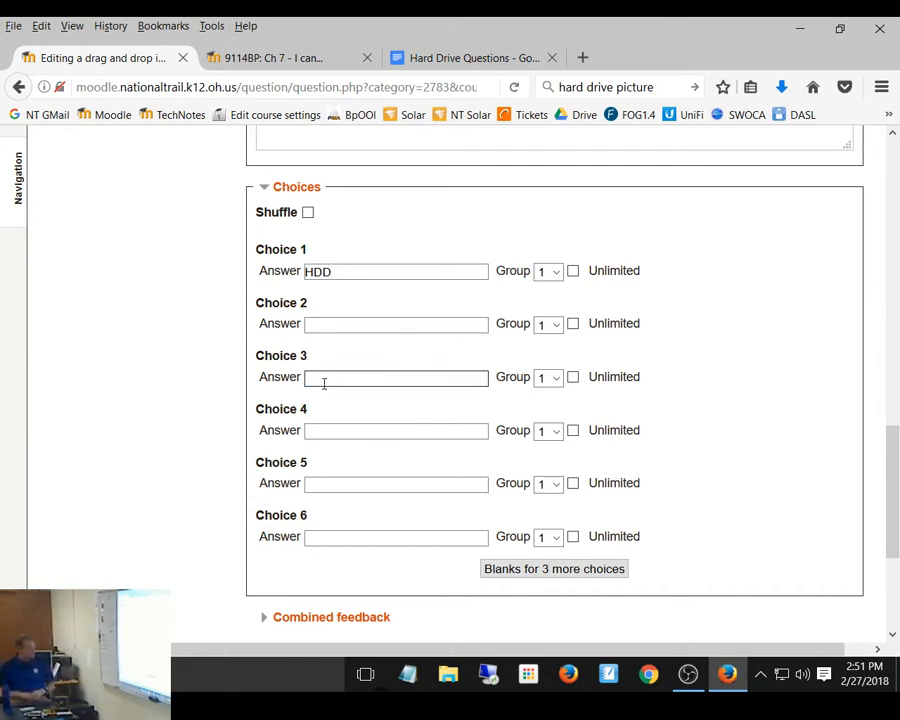
# Add the wrong answers "SDD" as Choice 3 and "SCSI" as Choice 4, leaving Choice 2 blank
pyautogui.write('SS')
pyautogui.press('BackSpace')
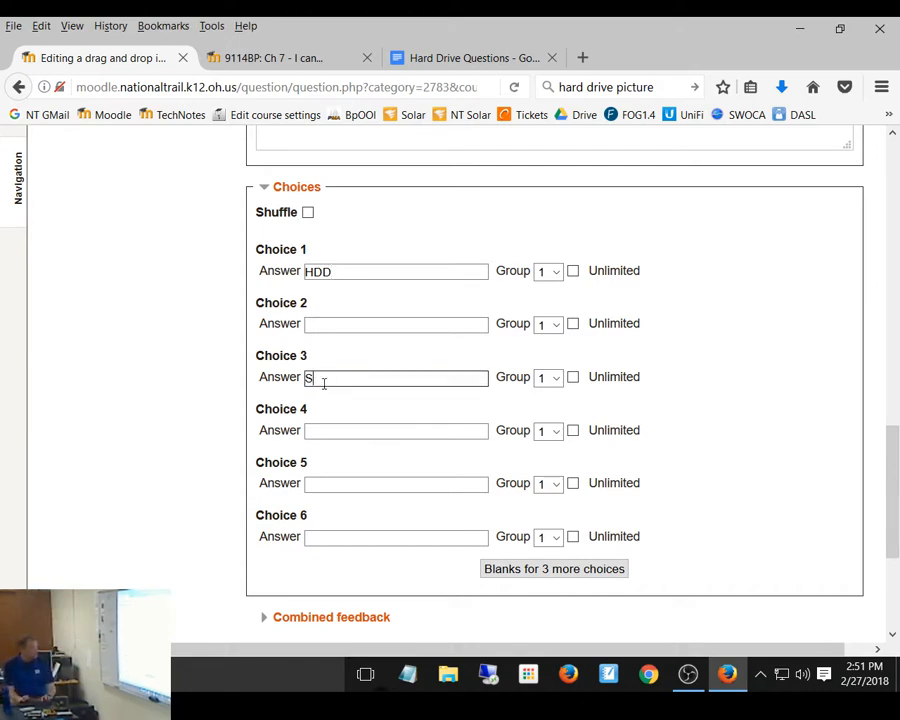
pyautogui.write('DD')
pyautogui.click(357, 431)
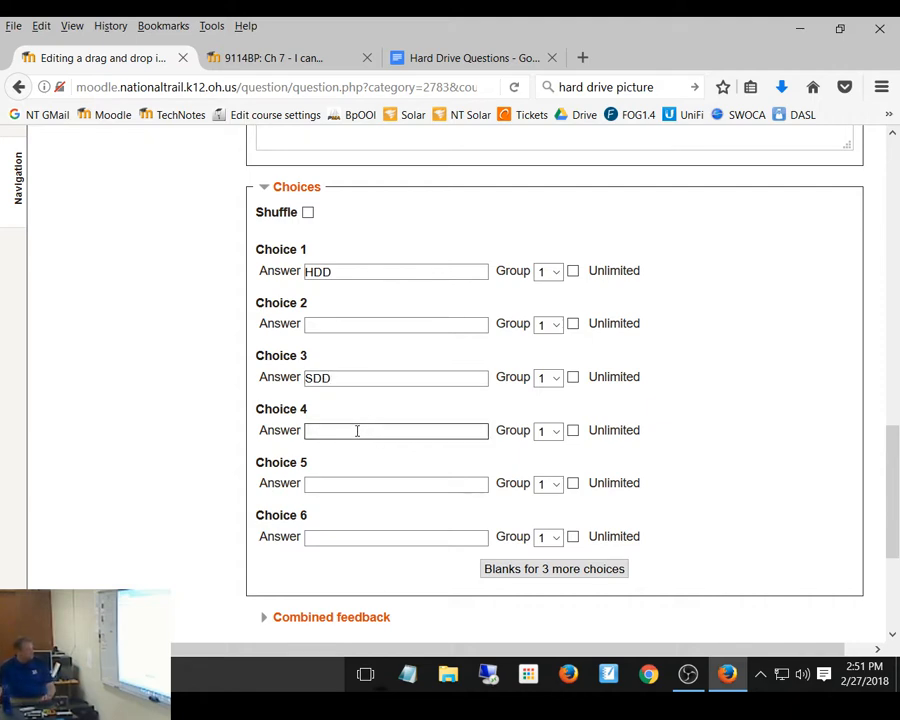
pyautogui.write('SCSI')
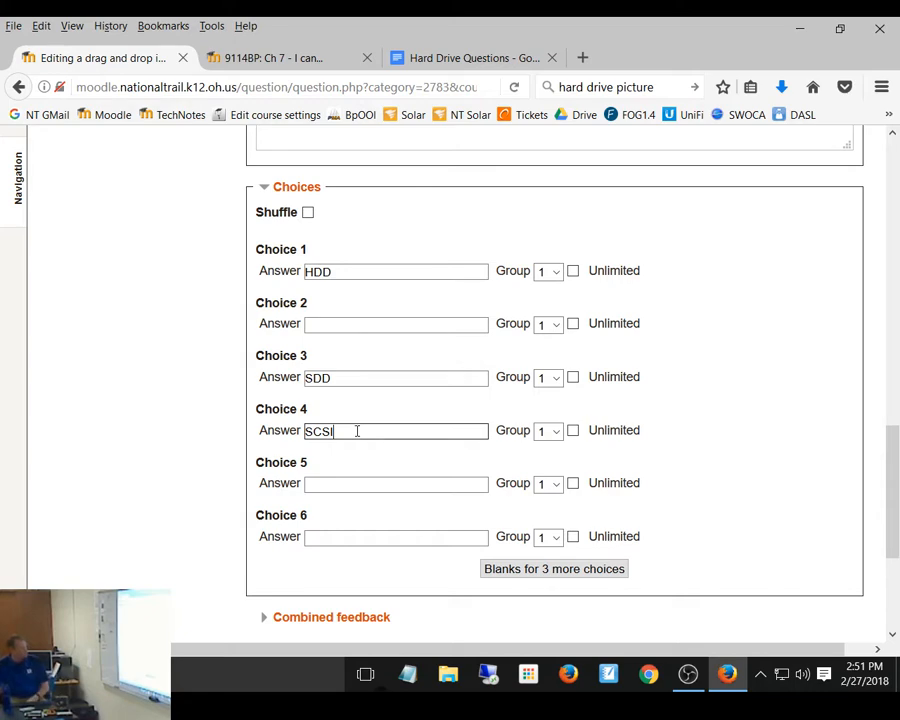
pyautogui.click(450, 349)
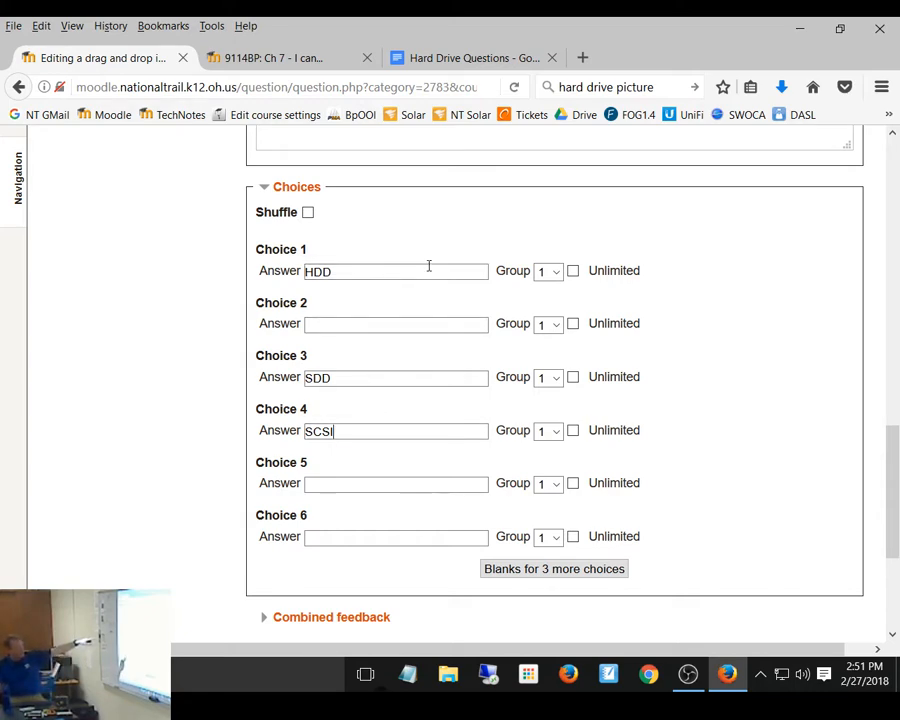
# Copy the word "magnetic" from the question text into the Choice 2 answer
pyautogui.scroll(5, 428, 265)
pyautogui.scroll(4, 431, 273)
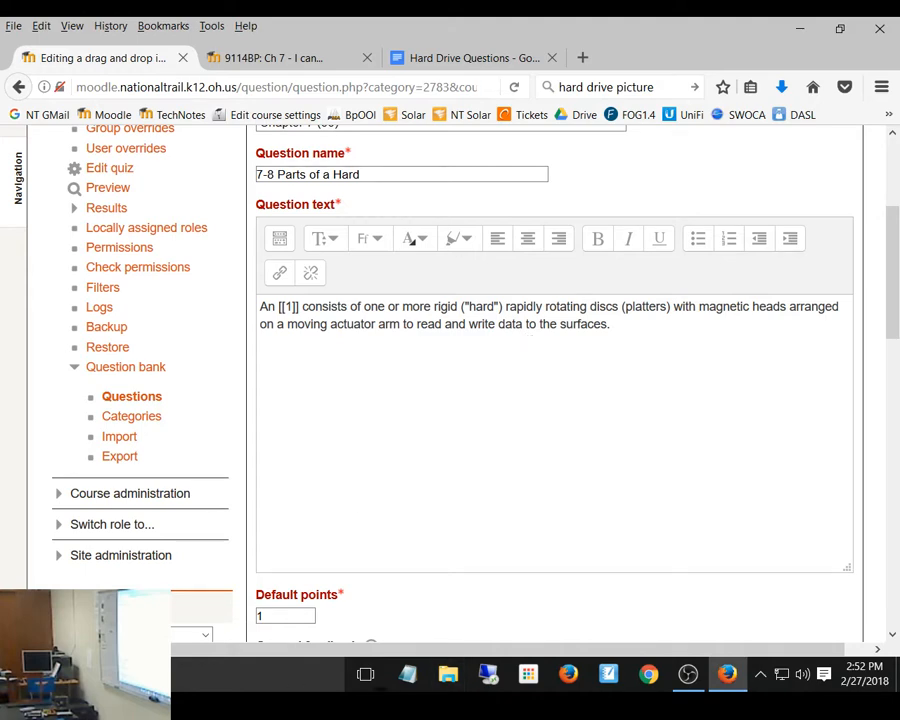
pyautogui.hotkey('alt', 'Tab')
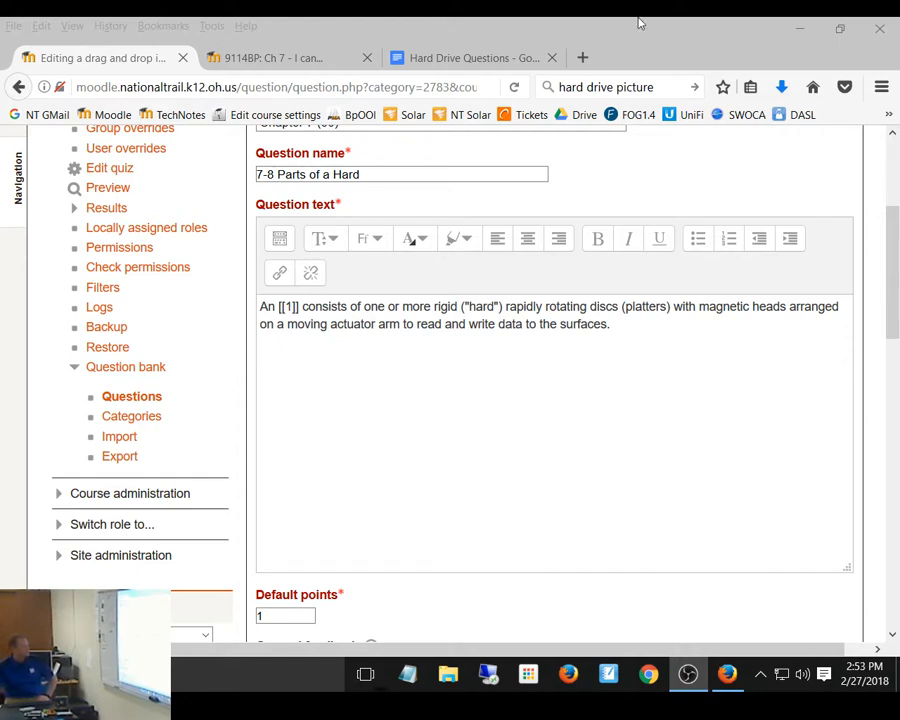
pyautogui.moveTo(897, 270); pyautogui.dragTo(896, 279)
pyautogui.doubleClick(723, 276)
pyautogui.hotkey('ctrl', 'c')
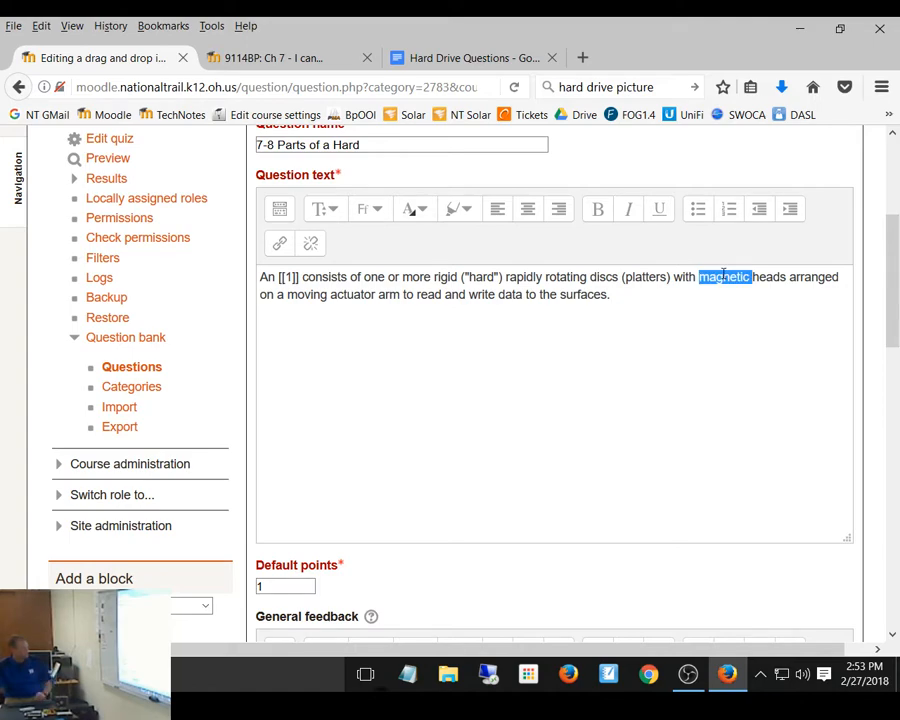
pyautogui.scroll(-4, 689, 385)
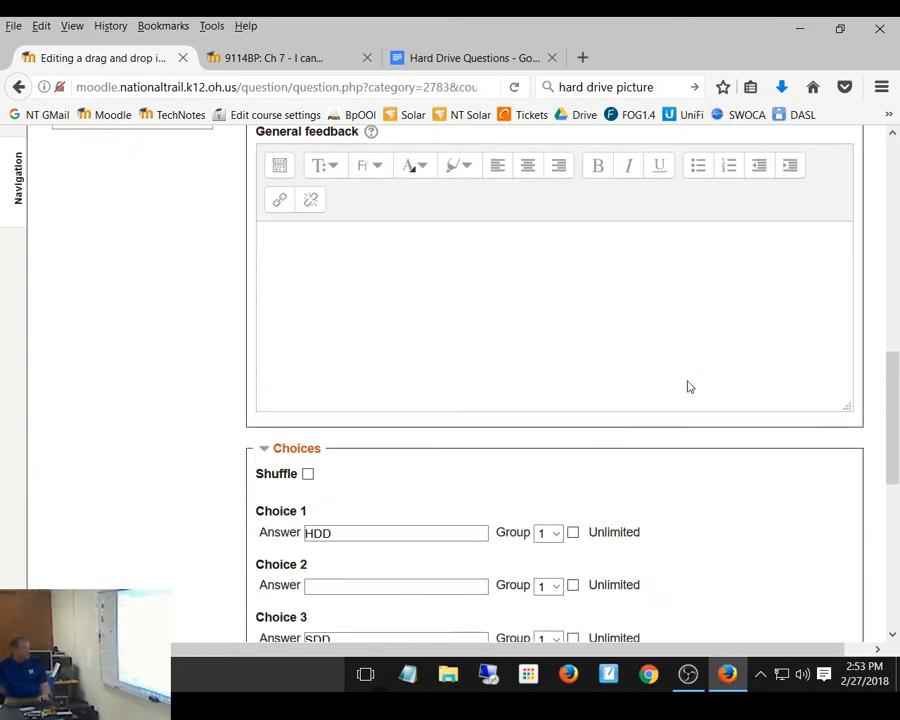
pyautogui.scroll(-3, 530, 424)
pyautogui.click(332, 393)
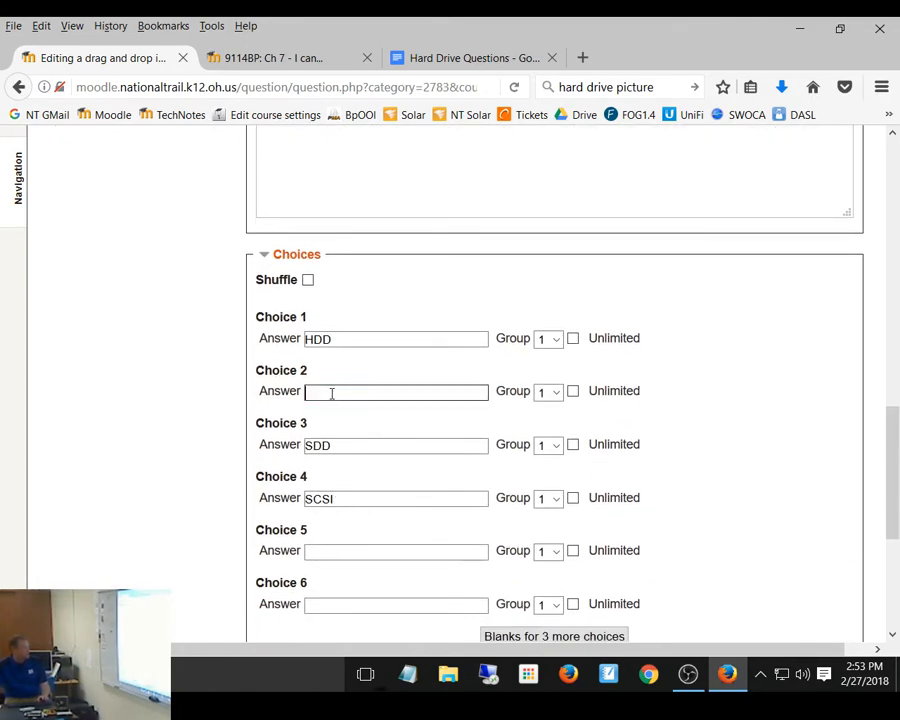
pyautogui.hotkey('ctrl', 'v')
# Replace the word "magnetic" in the question text with the placeholder [[2]]
pyautogui.scroll(7, 517, 382)
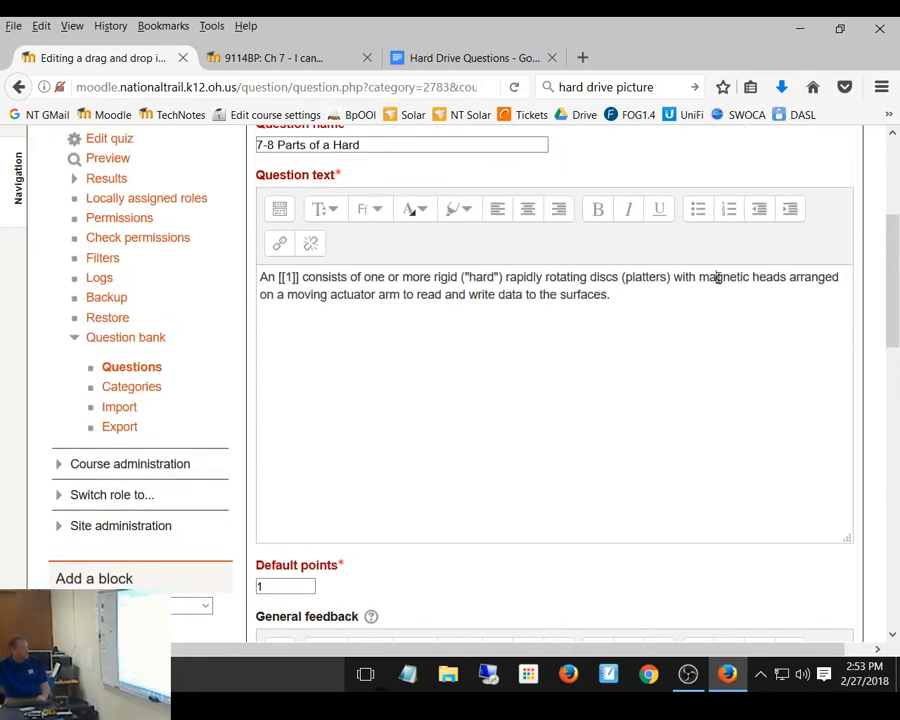
pyautogui.doubleClick(717, 278)
pyautogui.write('[')
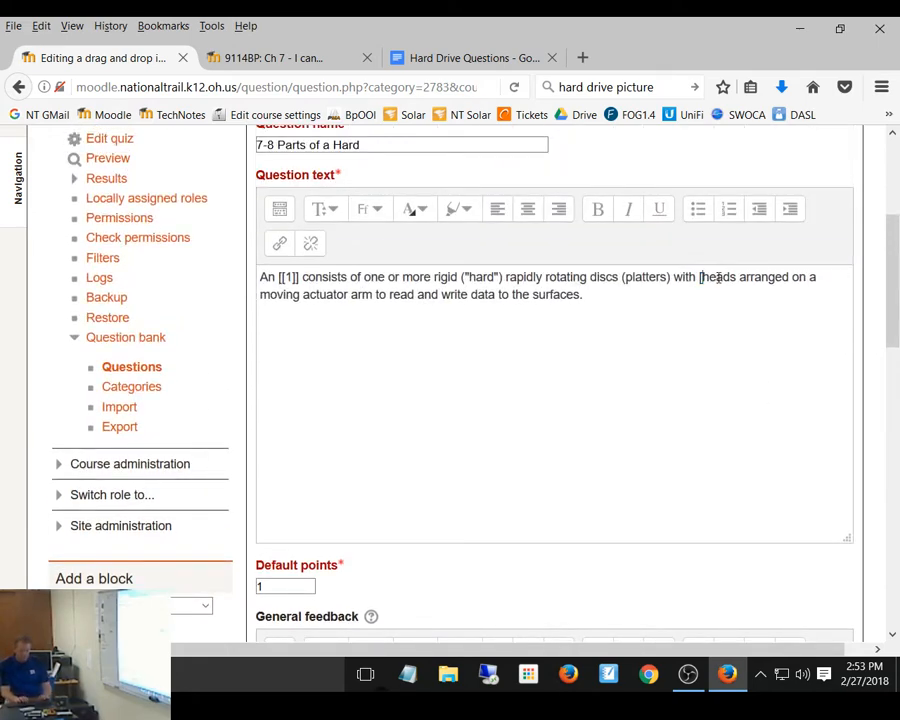
pyautogui.write('[2]]')
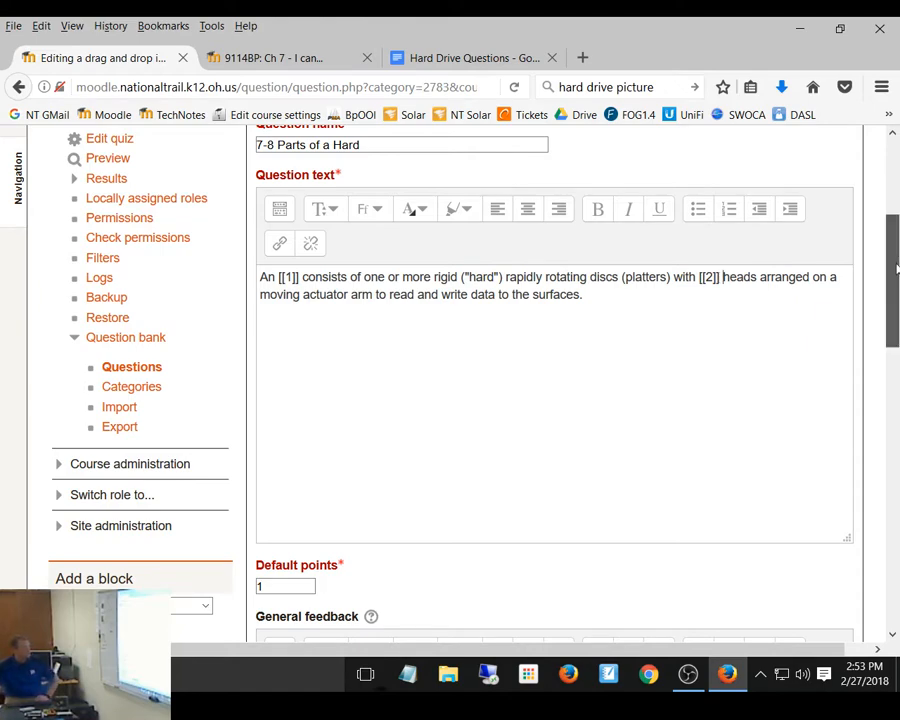
# Enter "polarized" as Choice 5 and "optical" as Choice 6, then add three more blank choices and enter "laser" as Choice 7
pyautogui.moveTo(891, 275); pyautogui.dragTo(897, 515)
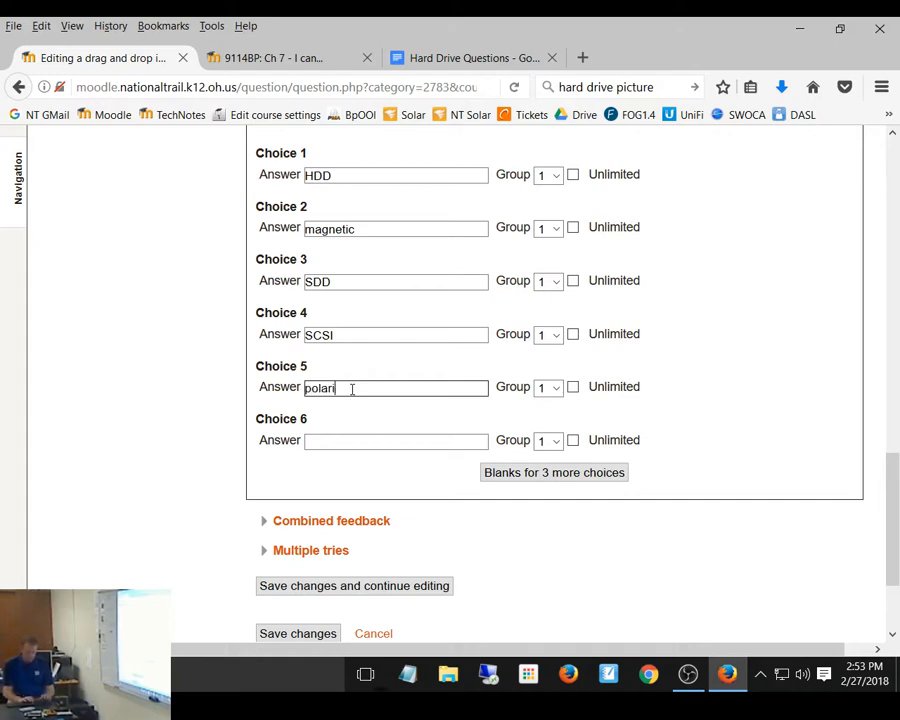
pyautogui.click(352, 447)
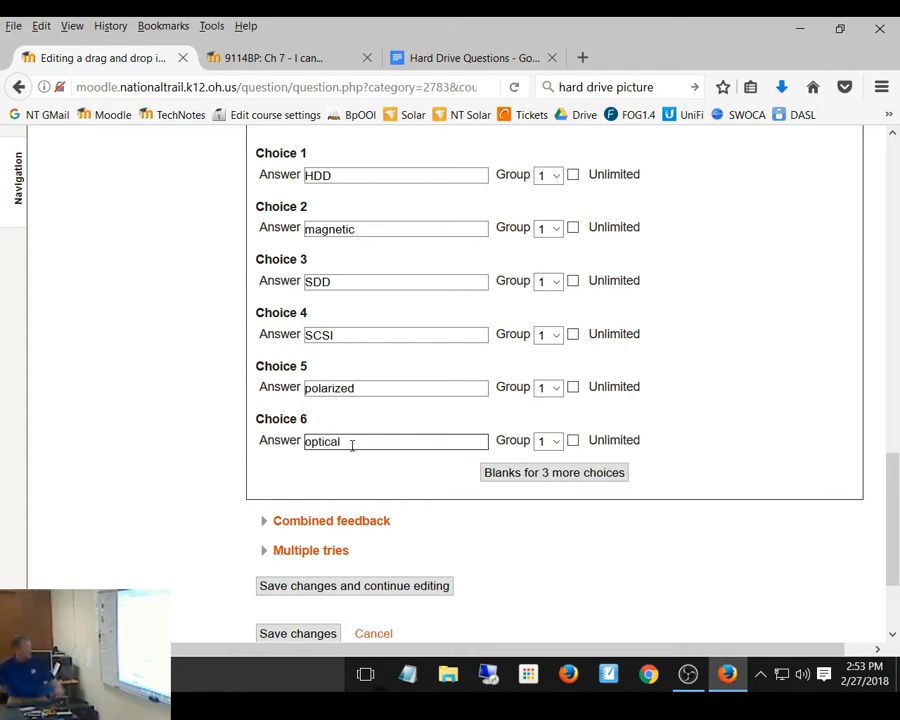
pyautogui.click(532, 470)
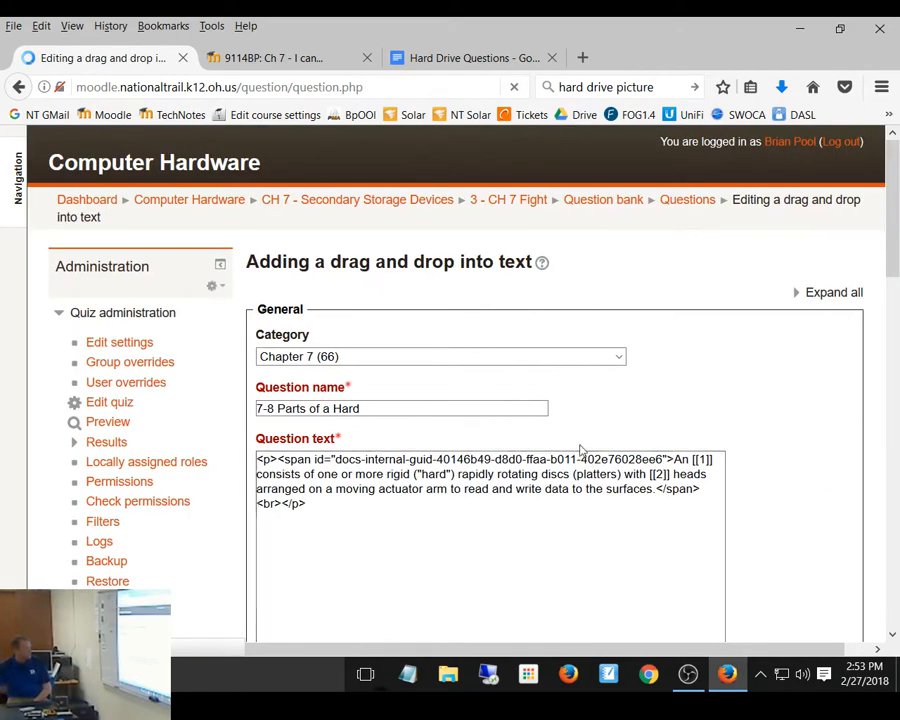
pyautogui.moveTo(895, 208); pyautogui.dragTo(874, 500)
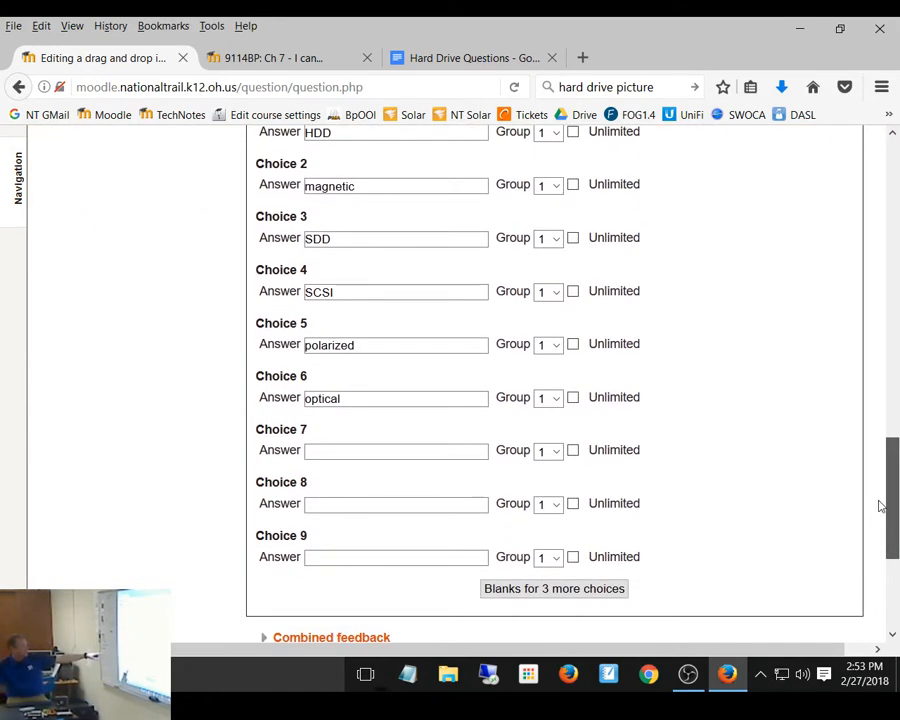
pyautogui.click(368, 446)
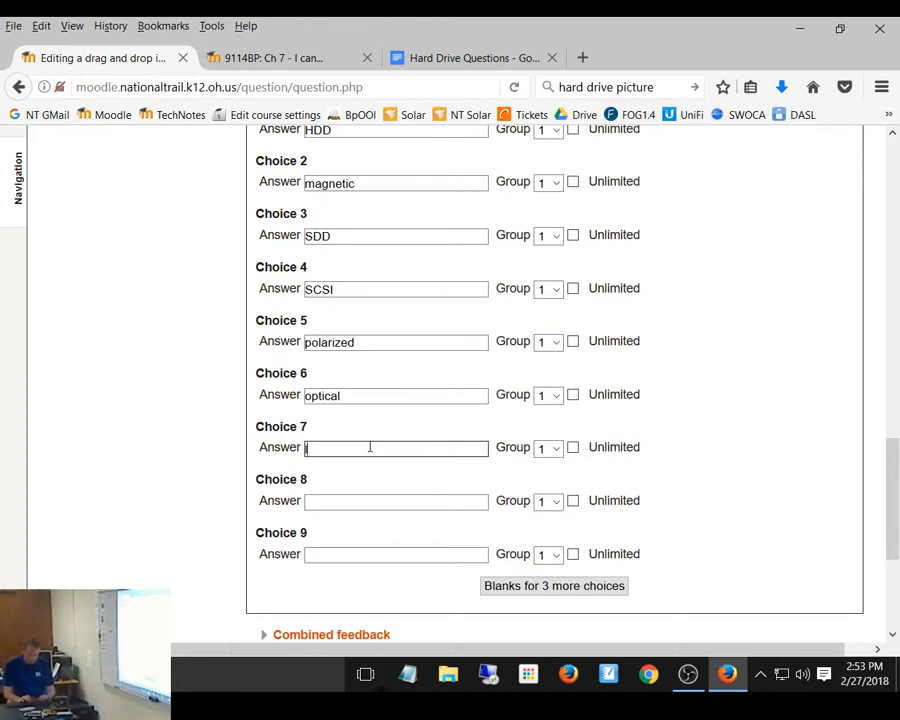
pyautogui.write('laser')
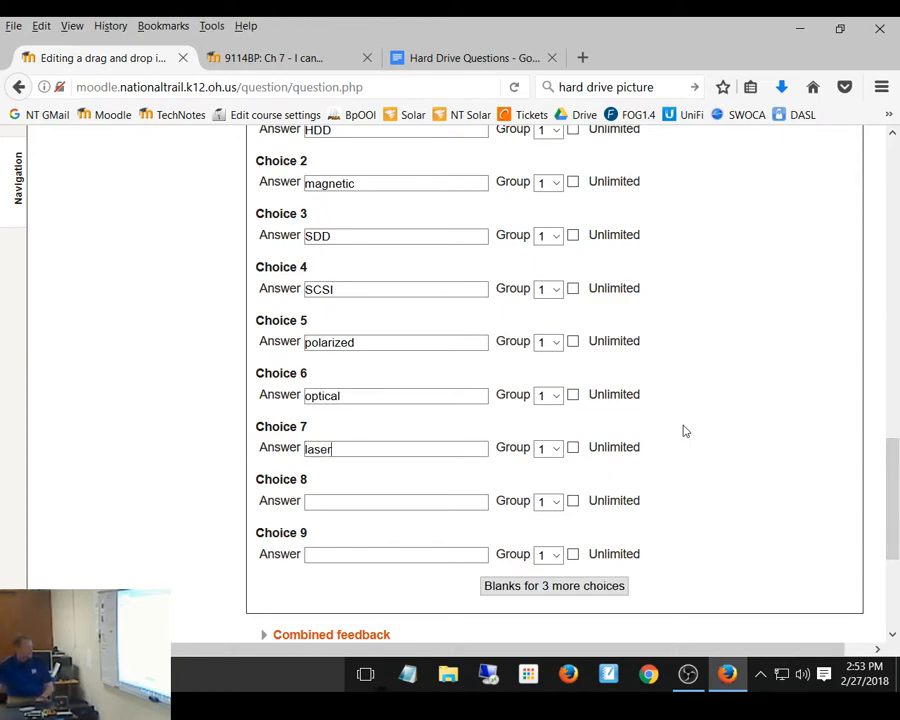
# Set the question's default points to 2 and save the question to the quiz
pyautogui.scroll(-3, 683, 427)
pyautogui.scroll(10, 667, 473)
pyautogui.scroll(3, 620, 455)
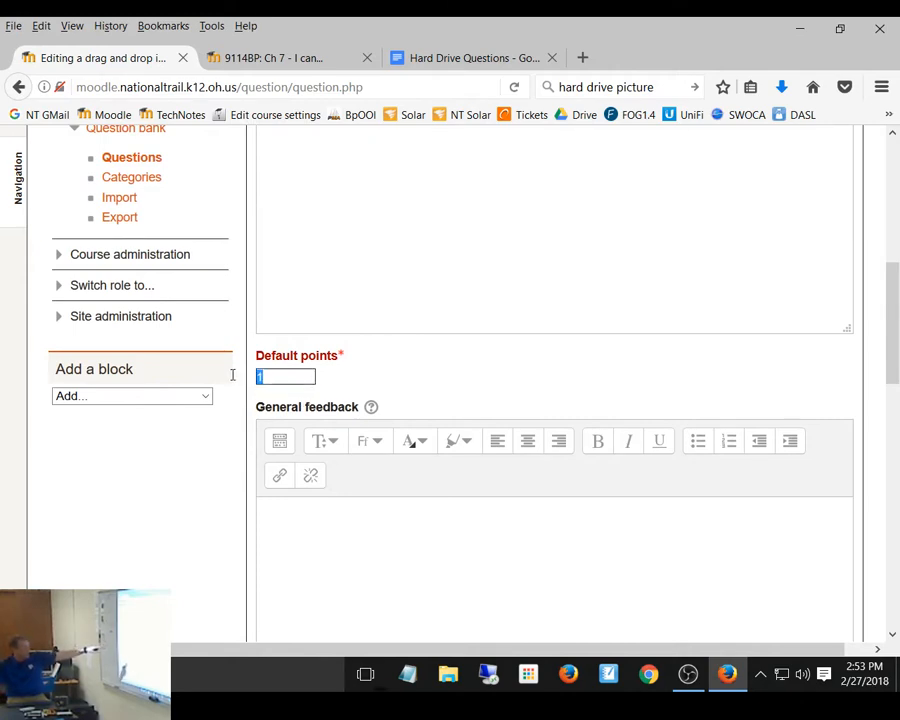
pyautogui.write('2')
pyautogui.scroll(5, 303, 375)
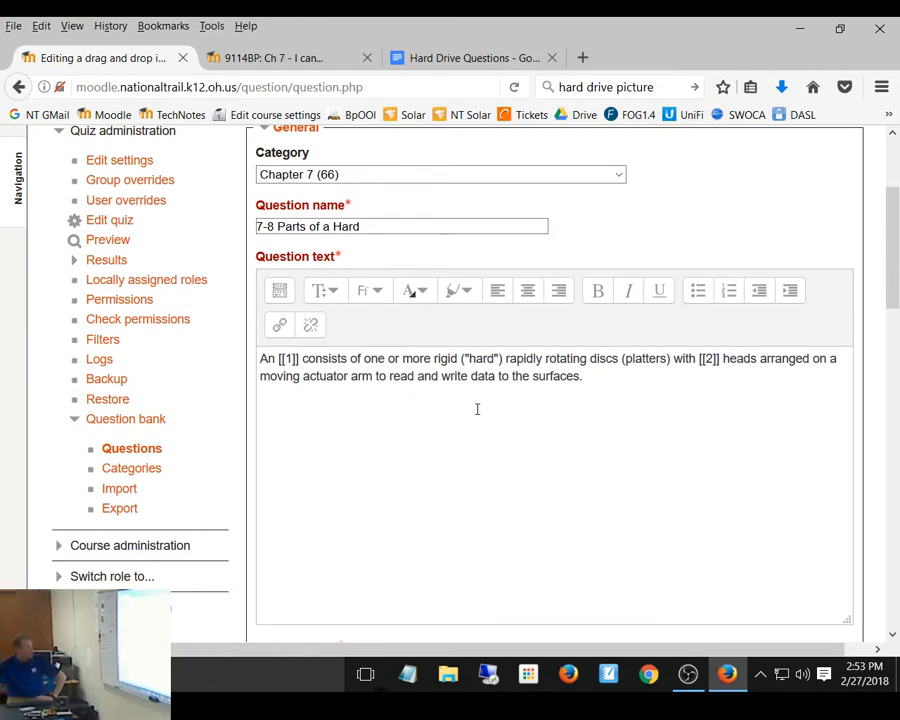
pyautogui.scroll(-15, 477, 409)
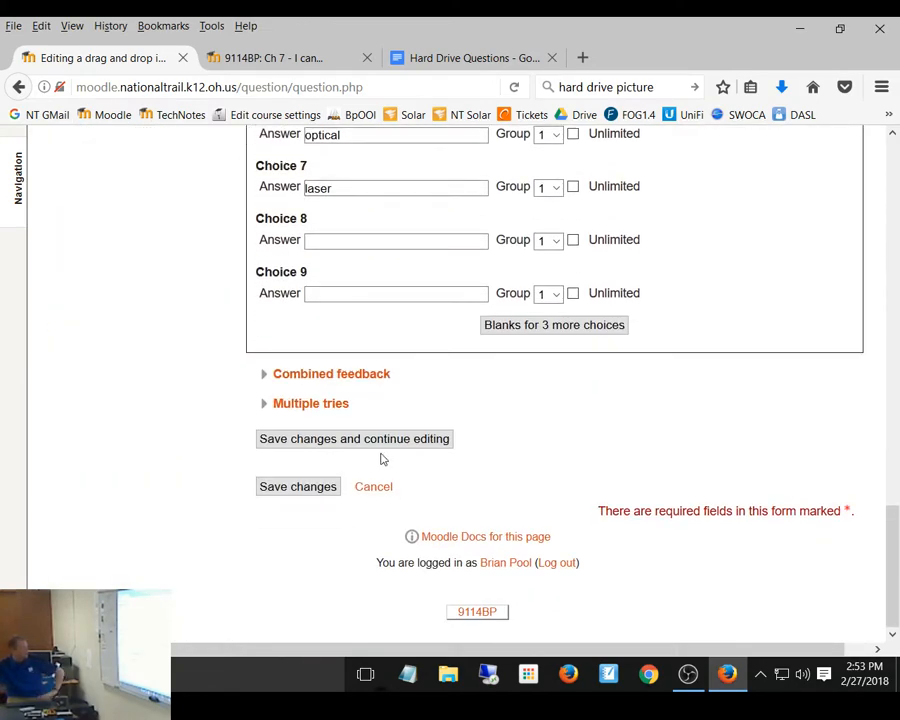
pyautogui.click(292, 492)
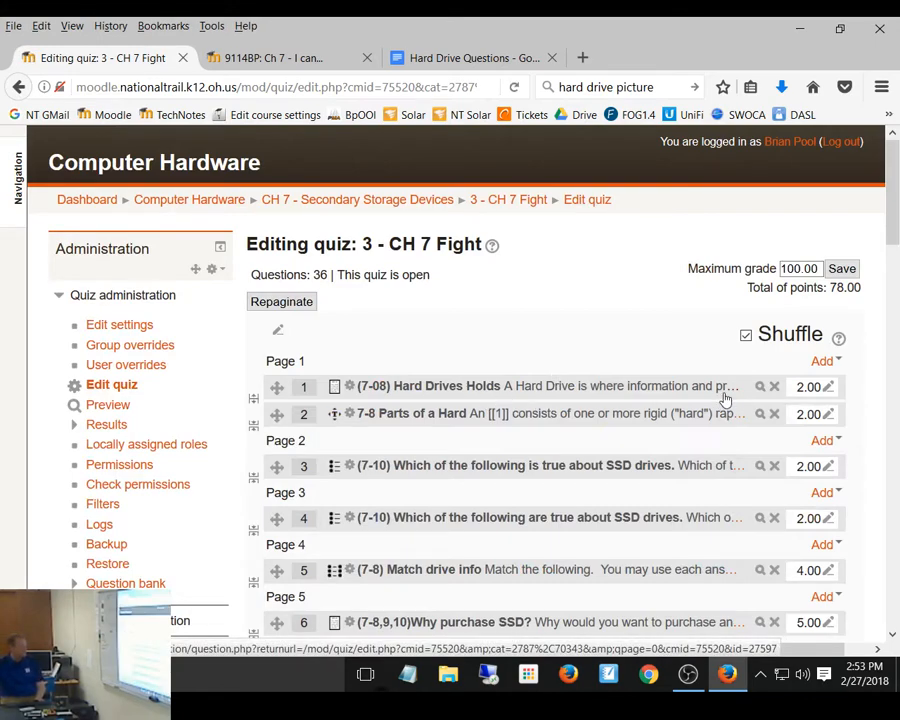
# Preview the "7-8 Parts of a Hard" question, try SDD in the first blank and polarized in the second, and close the preview
pyautogui.click(757, 387)
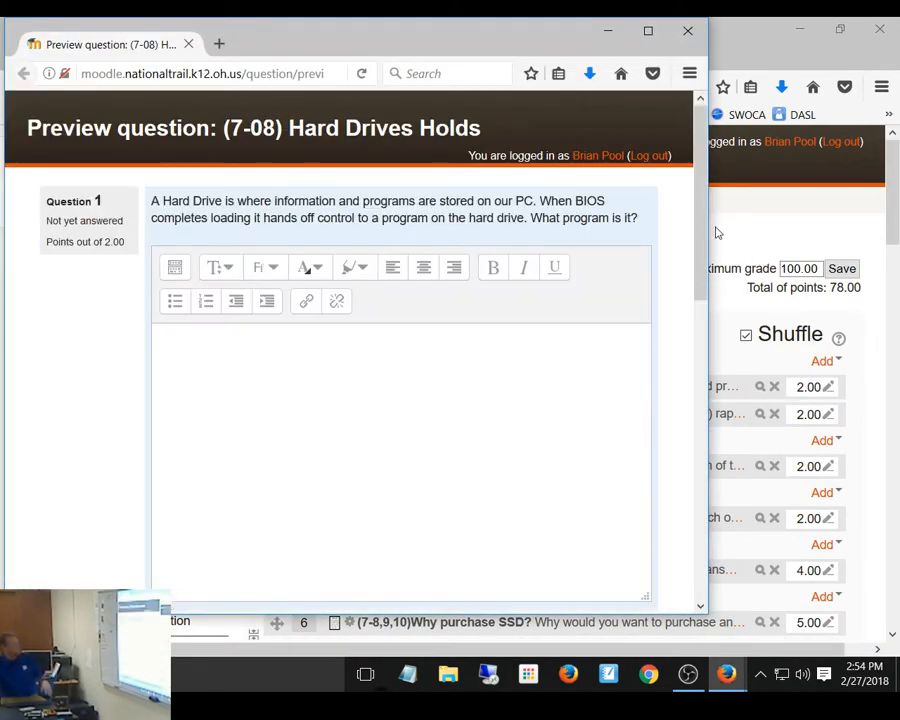
pyautogui.click(688, 31)
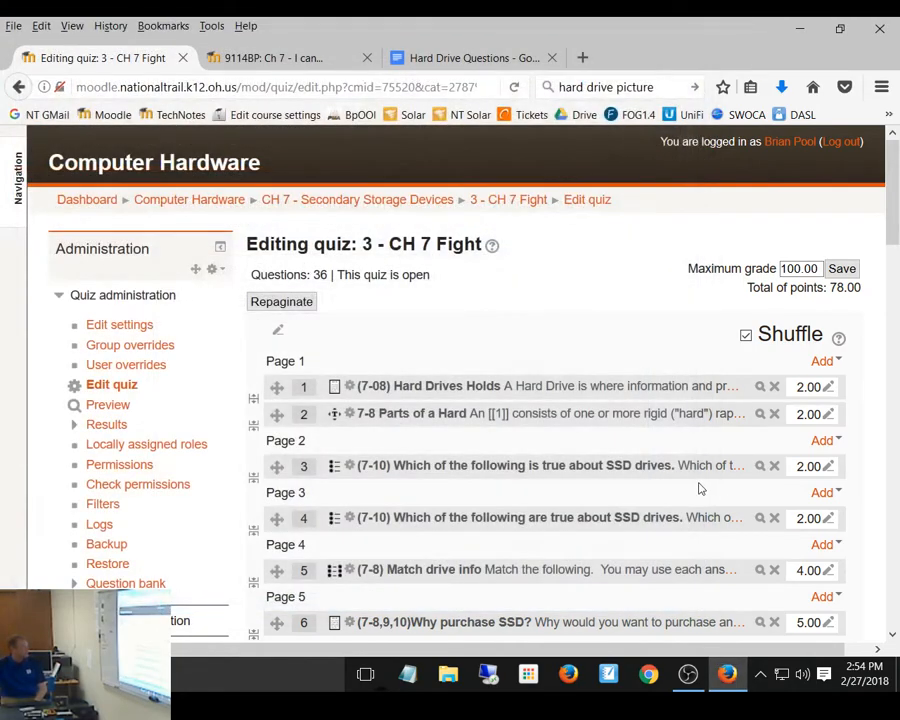
pyautogui.click(757, 418)
pyautogui.click(644, 29)
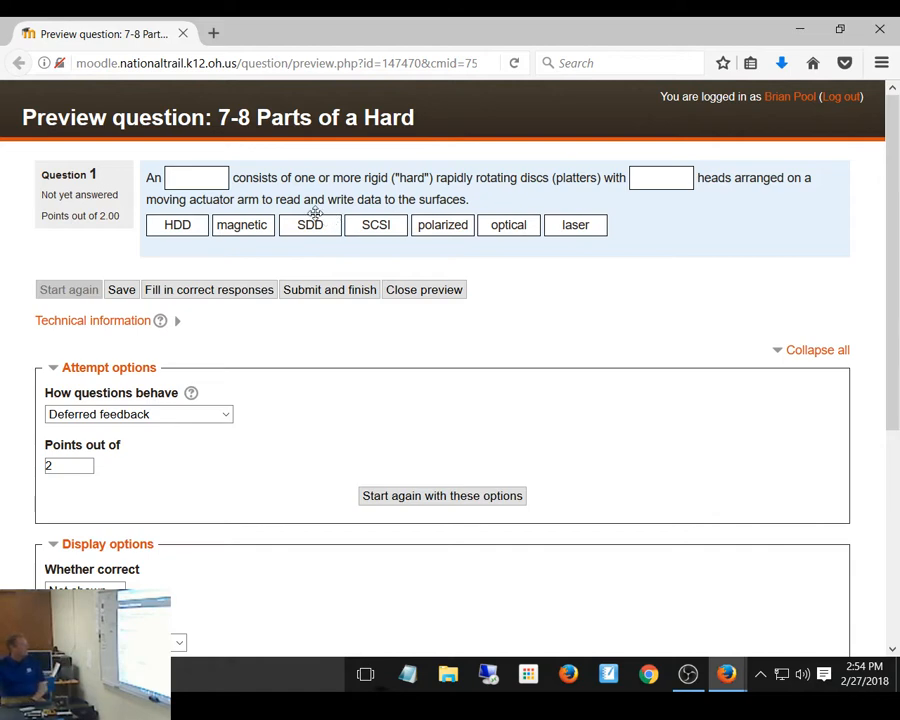
pyautogui.moveTo(315, 210); pyautogui.dragTo(198, 177)
pyautogui.moveTo(455, 224); pyautogui.dragTo(676, 174)
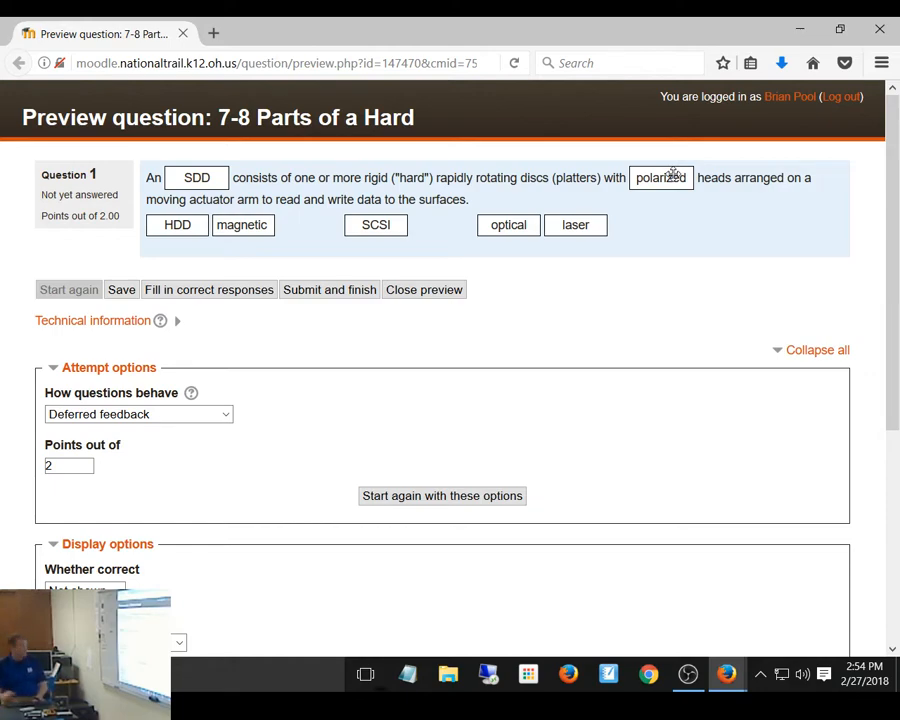
pyautogui.click(880, 28)
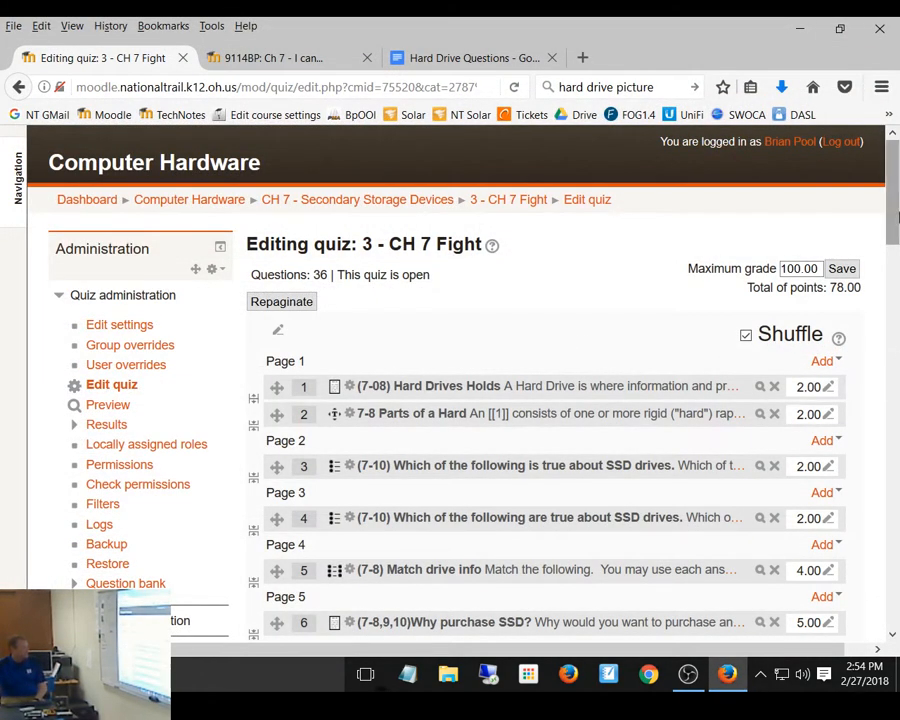
# Open the "7-8 Parts of a Hard" question for editing and assign the magnetic and polarized choices to group 2
pyautogui.click(352, 418)
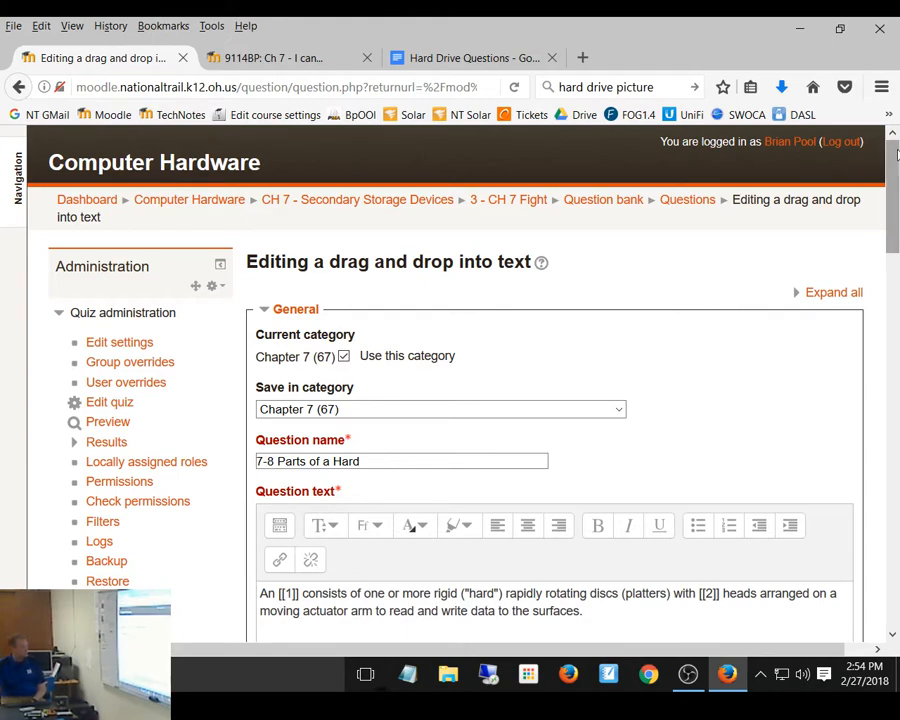
pyautogui.moveTo(897, 155); pyautogui.dragTo(897, 418)
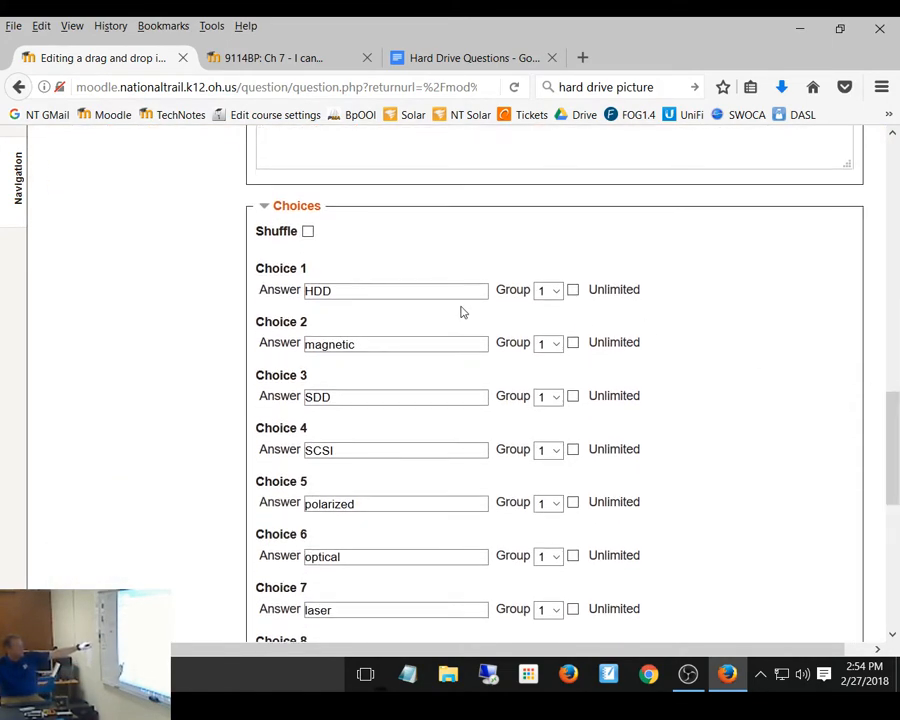
pyautogui.click(541, 291)
pyautogui.click(541, 291)
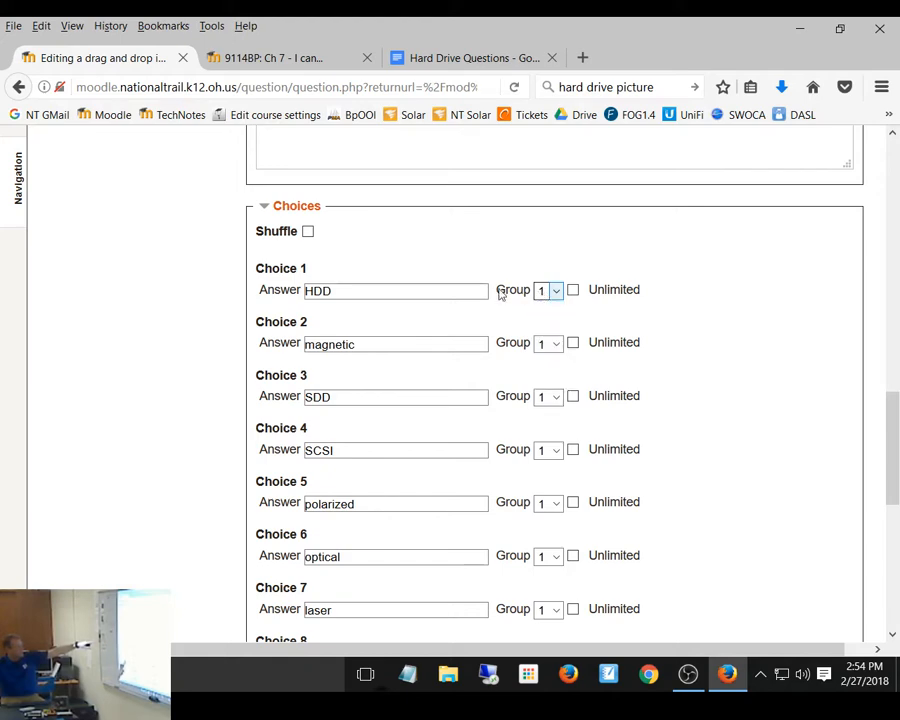
pyautogui.click(393, 294)
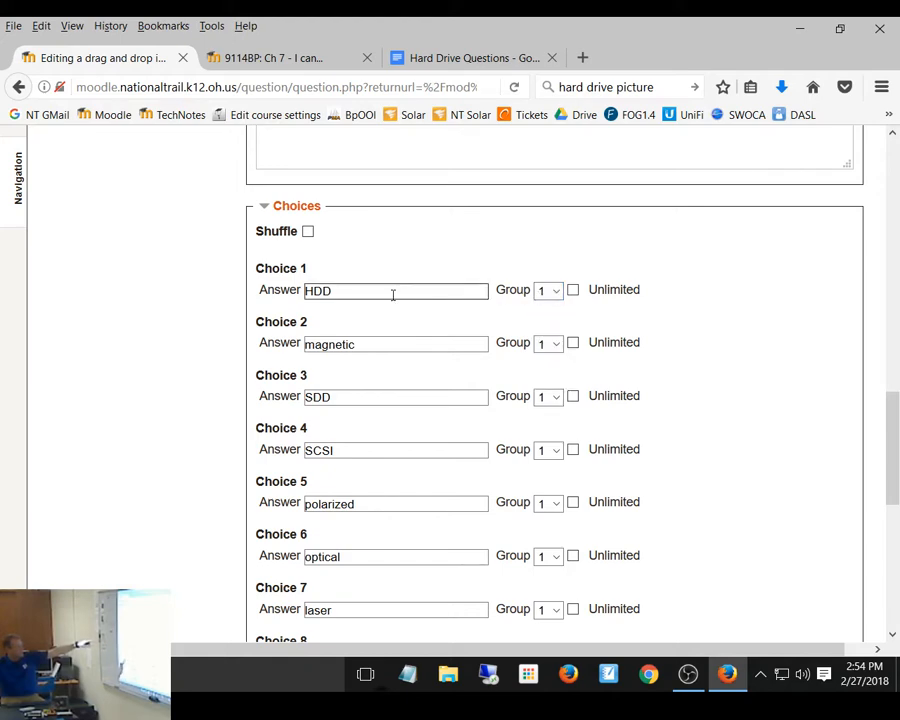
pyautogui.click(554, 343)
pyautogui.click(540, 373)
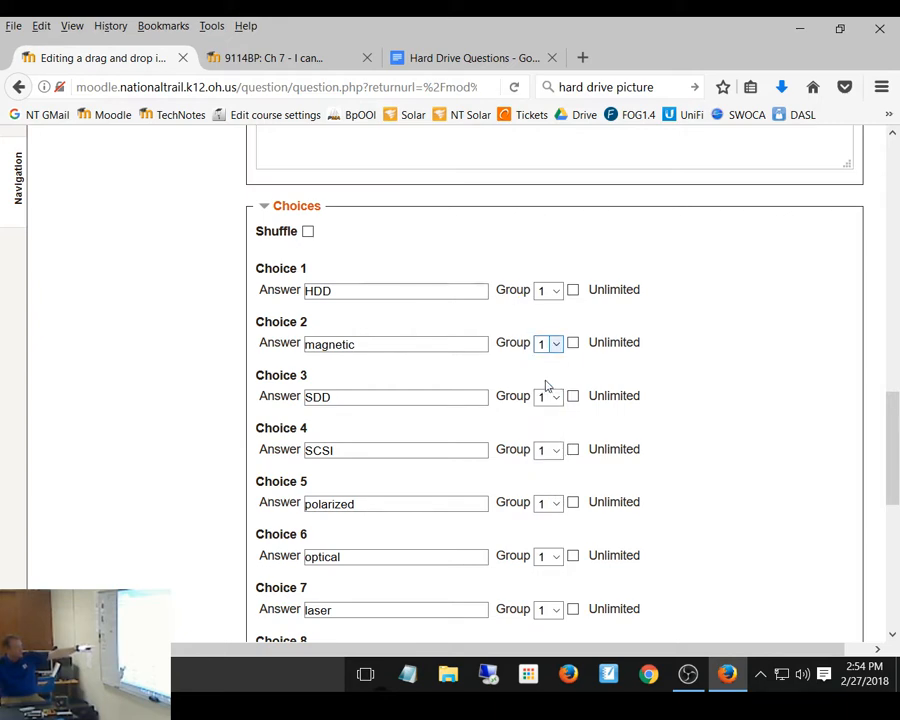
pyautogui.click(550, 504)
pyautogui.click(541, 533)
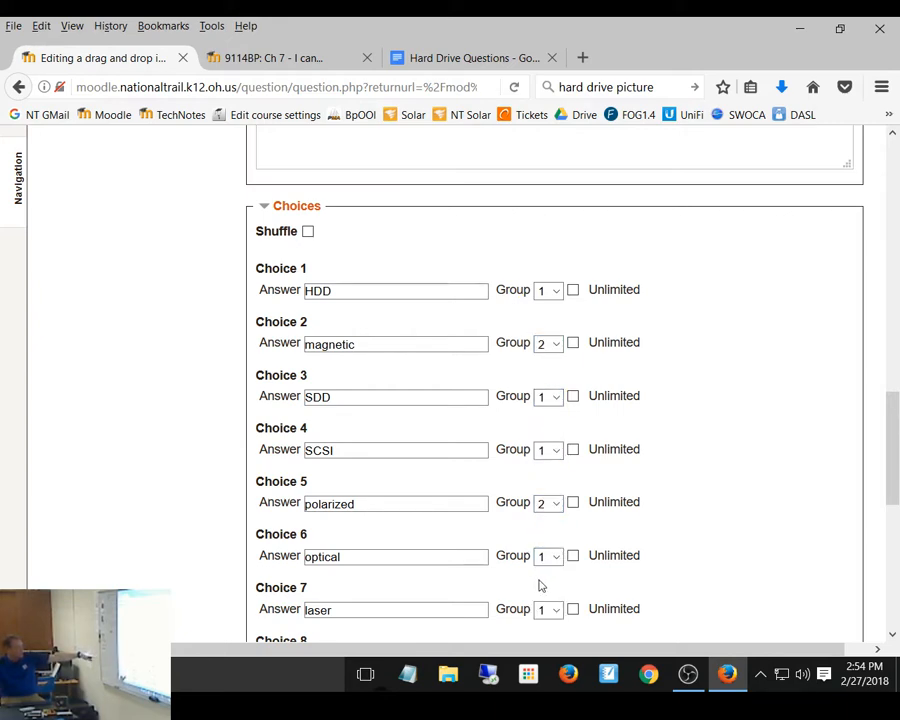
# Assign the optical and laser choices to group 2
pyautogui.click(546, 558)
pyautogui.click(543, 589)
pyautogui.scroll(-2, 568, 494)
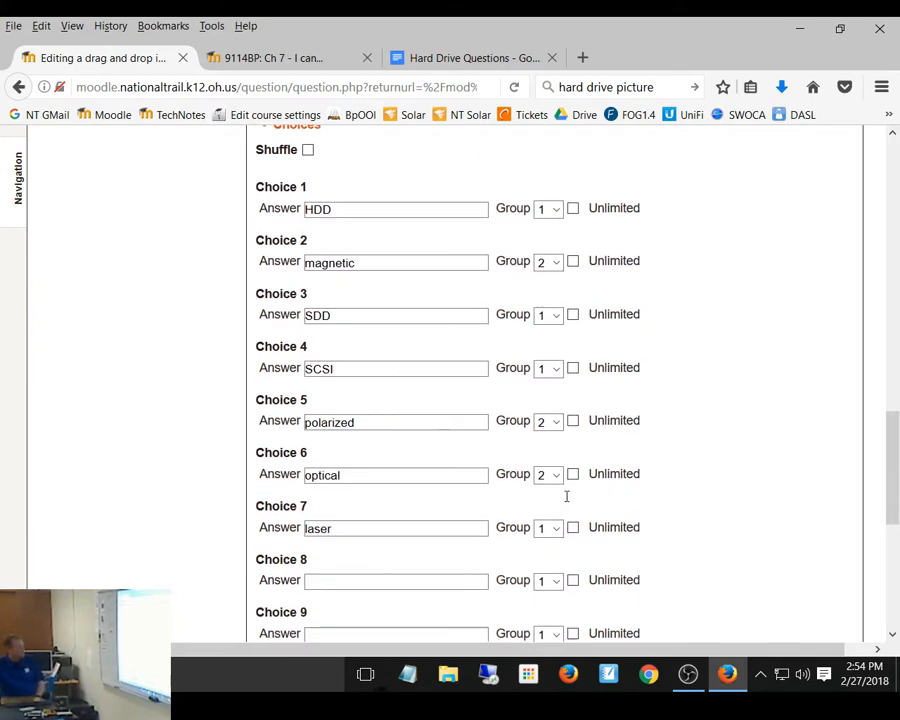
pyautogui.click(547, 514)
pyautogui.click(544, 541)
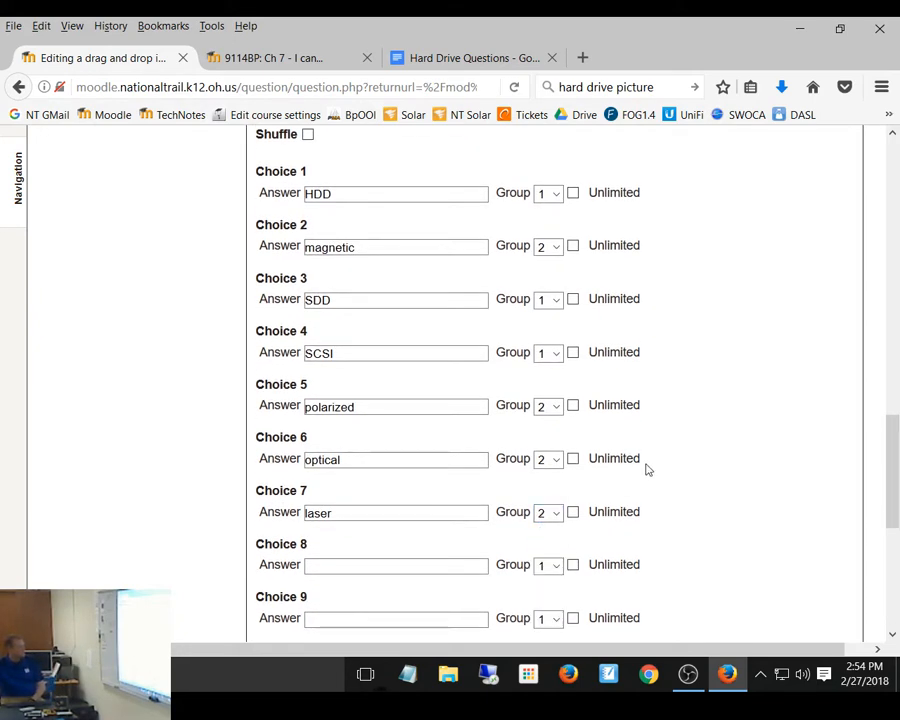
pyautogui.scroll(2, 612, 362)
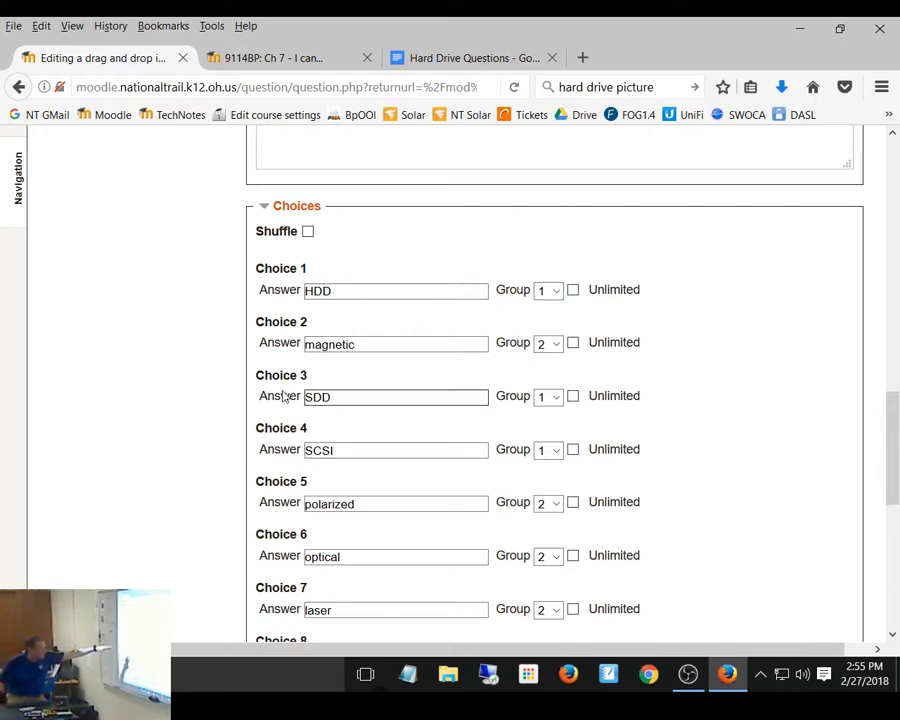
# Preview the question from its edit form, close the preview and save the changes
pyautogui.scroll(-5, 476, 381)
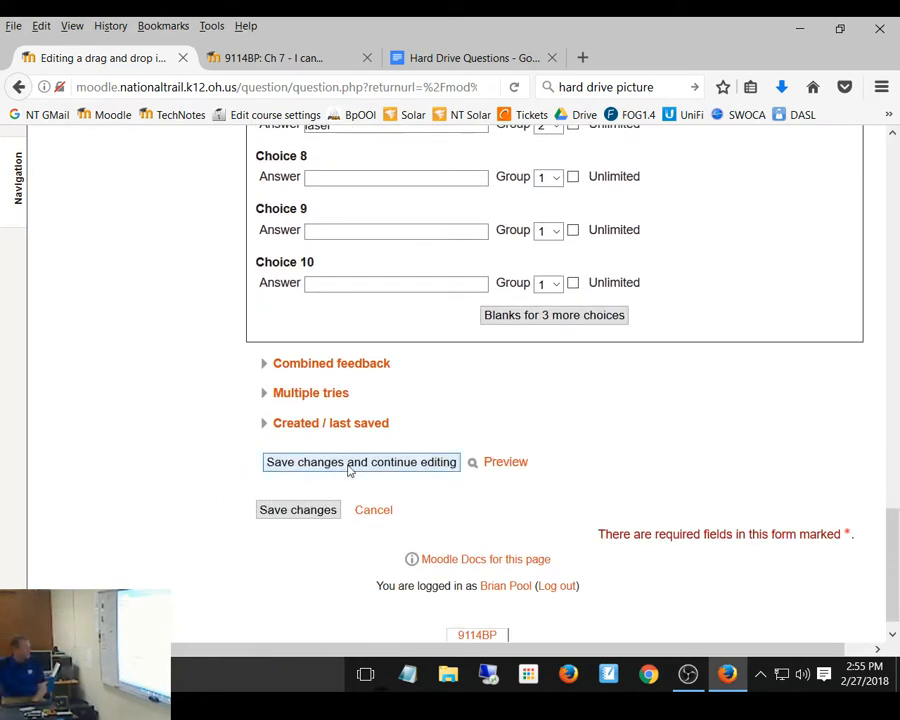
pyautogui.click(485, 464)
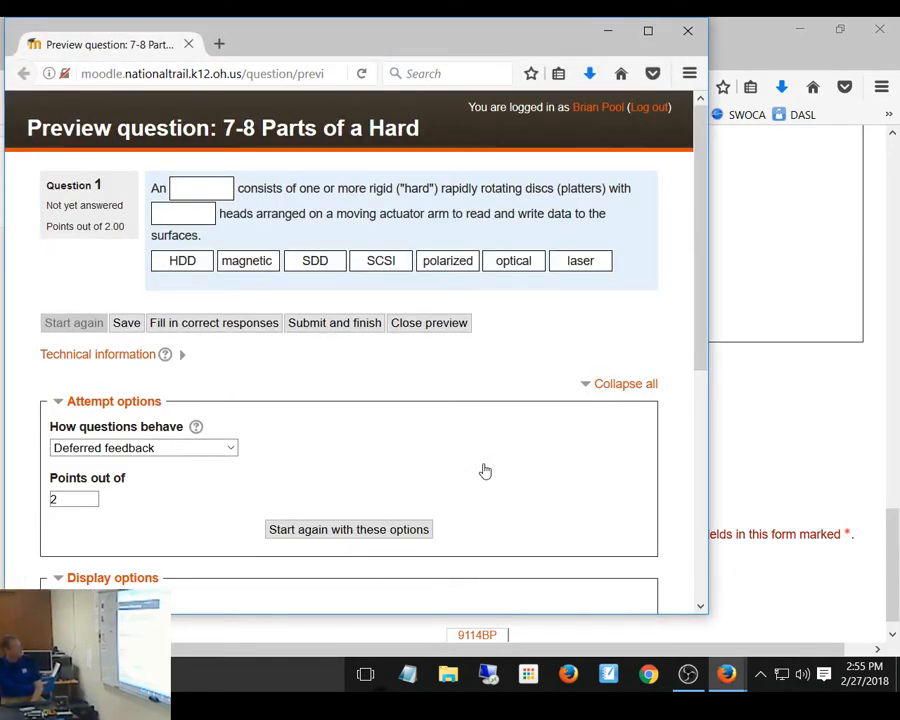
pyautogui.click(688, 31)
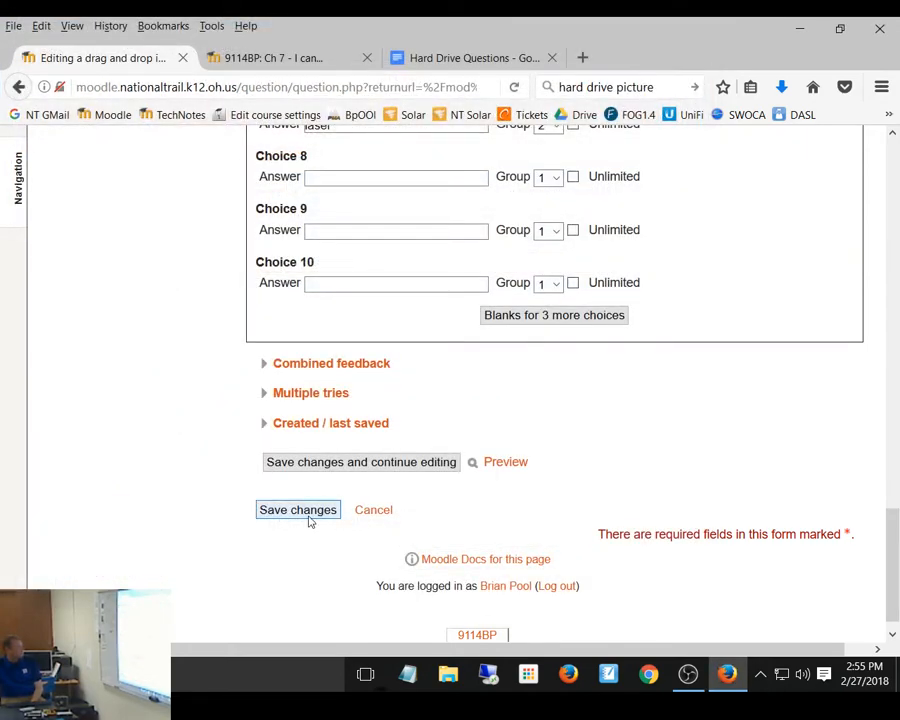
pyautogui.click(306, 512)
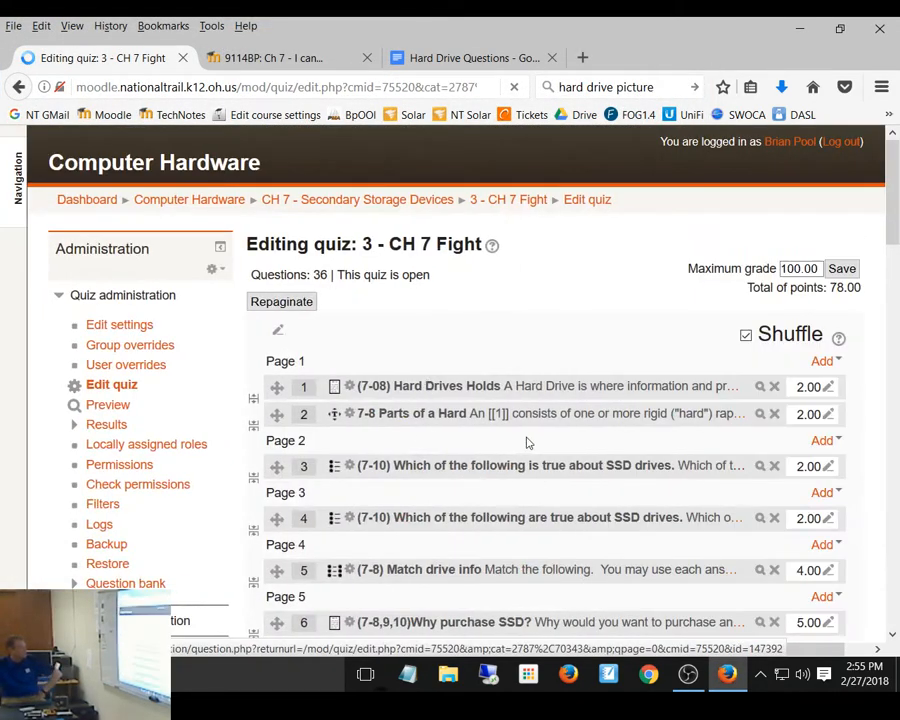
# Preview the saved question enlarged, try laser in the first blank, place laser in the second and HDD in the first, and close it
pyautogui.click(759, 415)
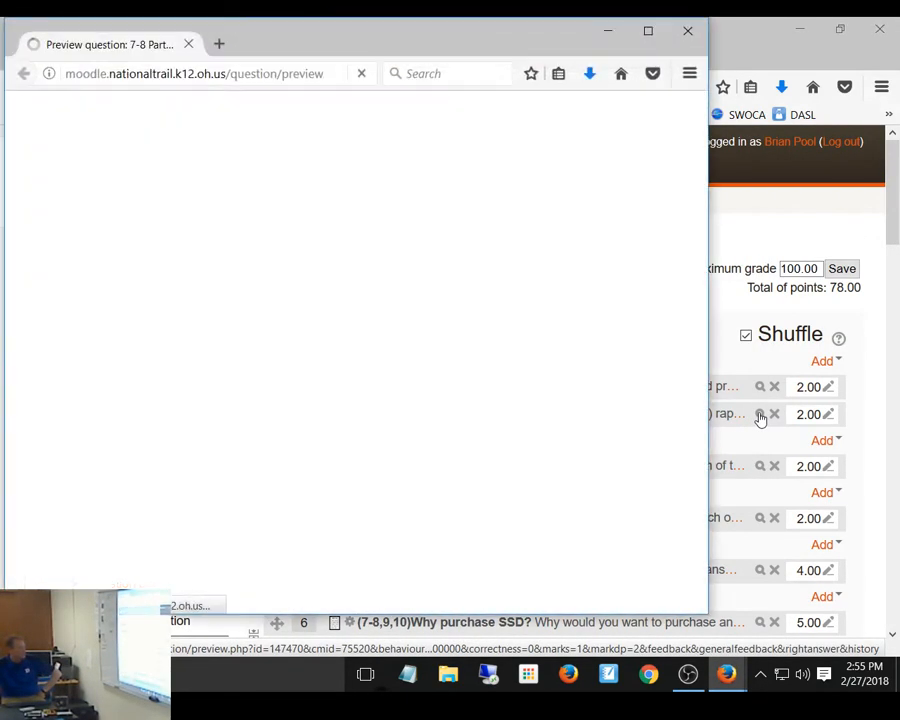
pyautogui.click(648, 31)
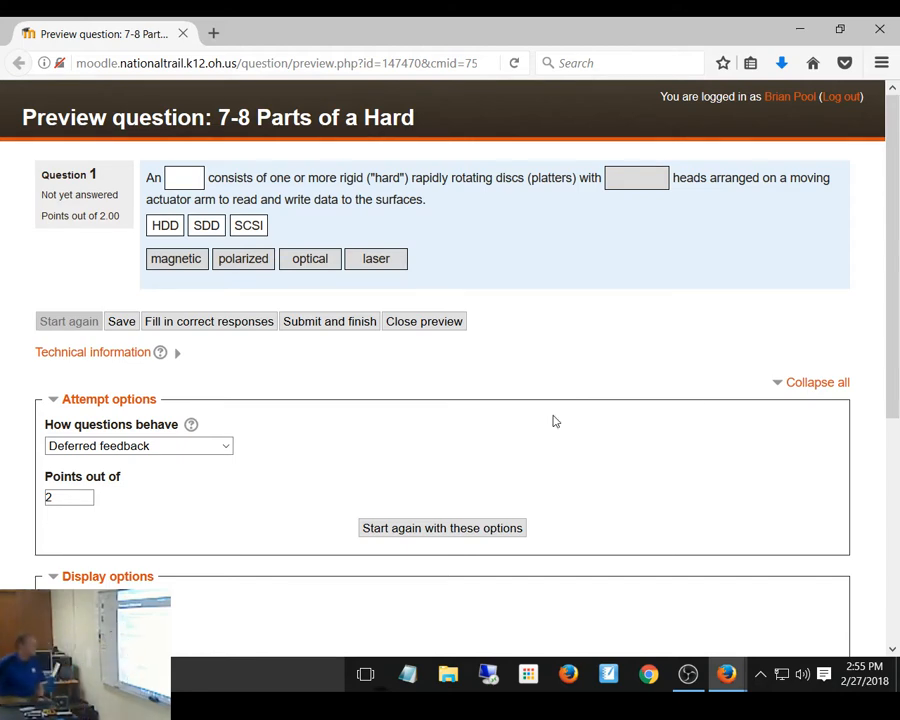
pyautogui.moveTo(382, 255); pyautogui.dragTo(188, 173)
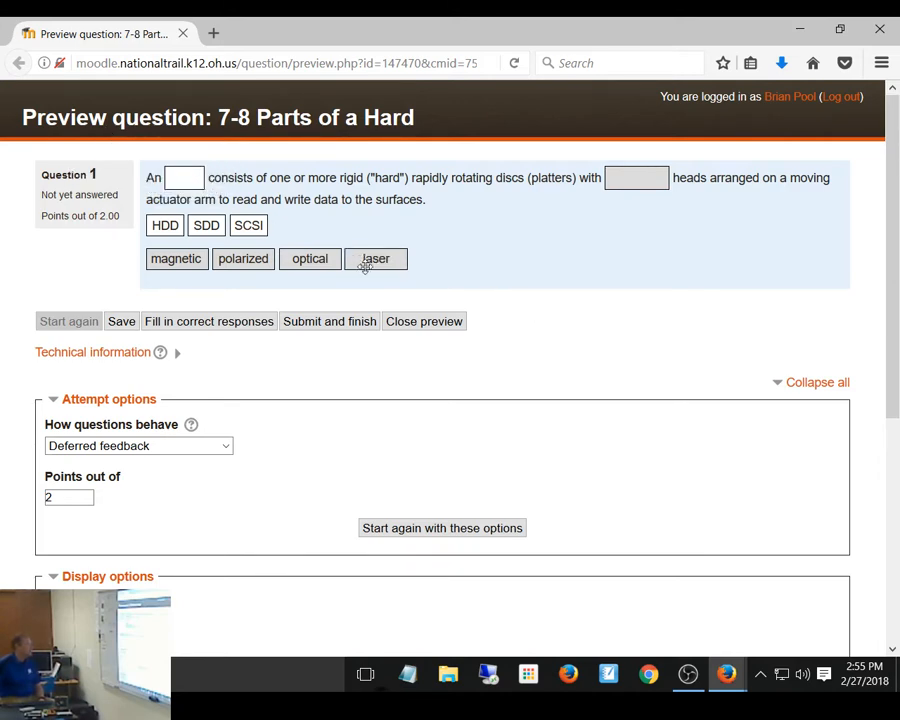
pyautogui.moveTo(366, 262); pyautogui.dragTo(195, 179)
pyautogui.moveTo(357, 260); pyautogui.dragTo(622, 176)
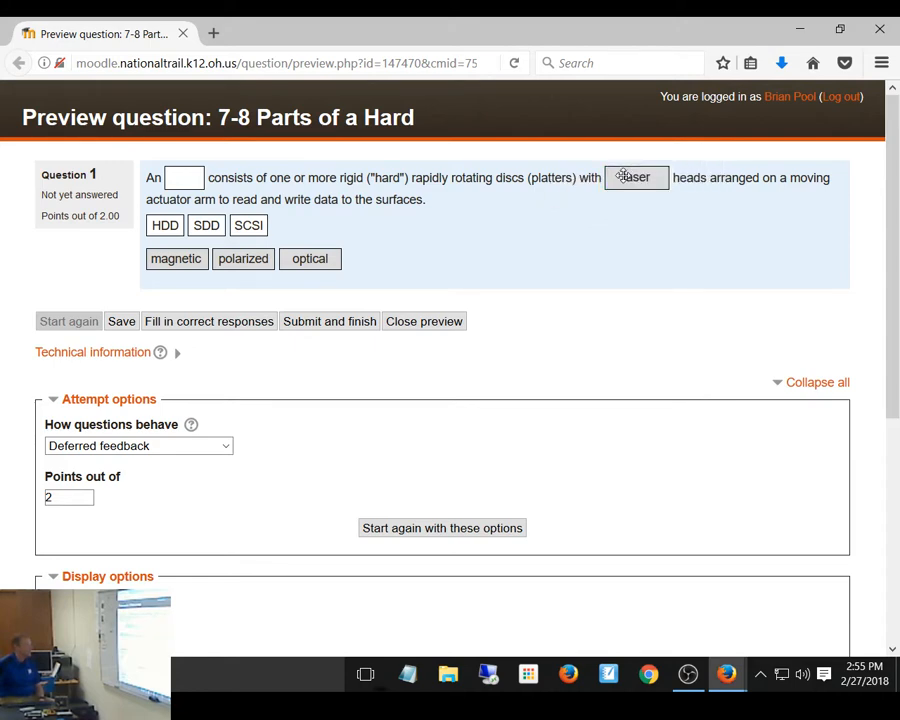
pyautogui.moveTo(163, 220); pyautogui.dragTo(183, 184)
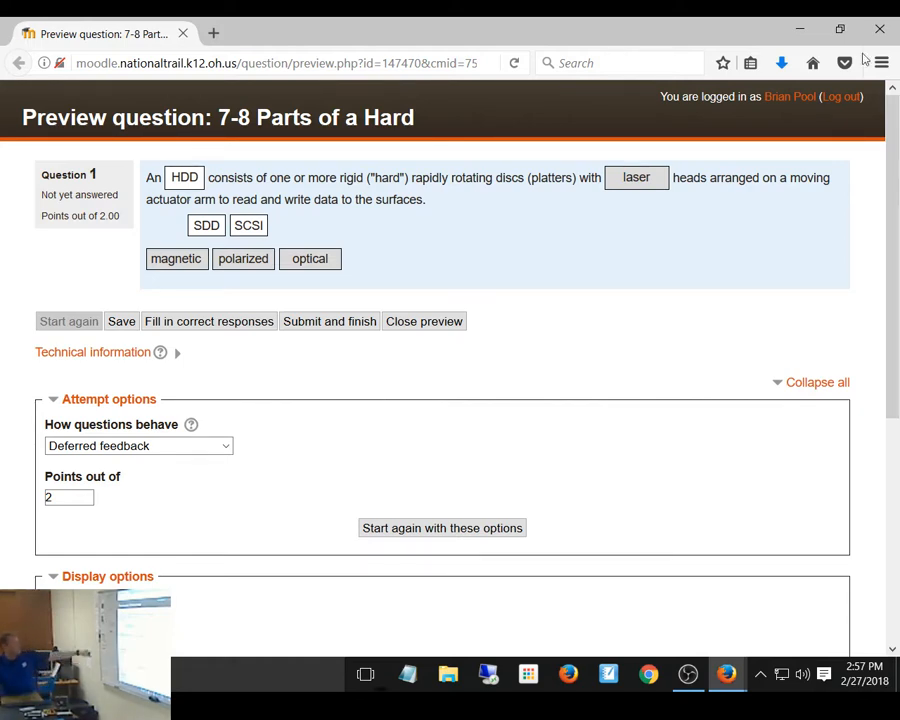
pyautogui.click(881, 25)
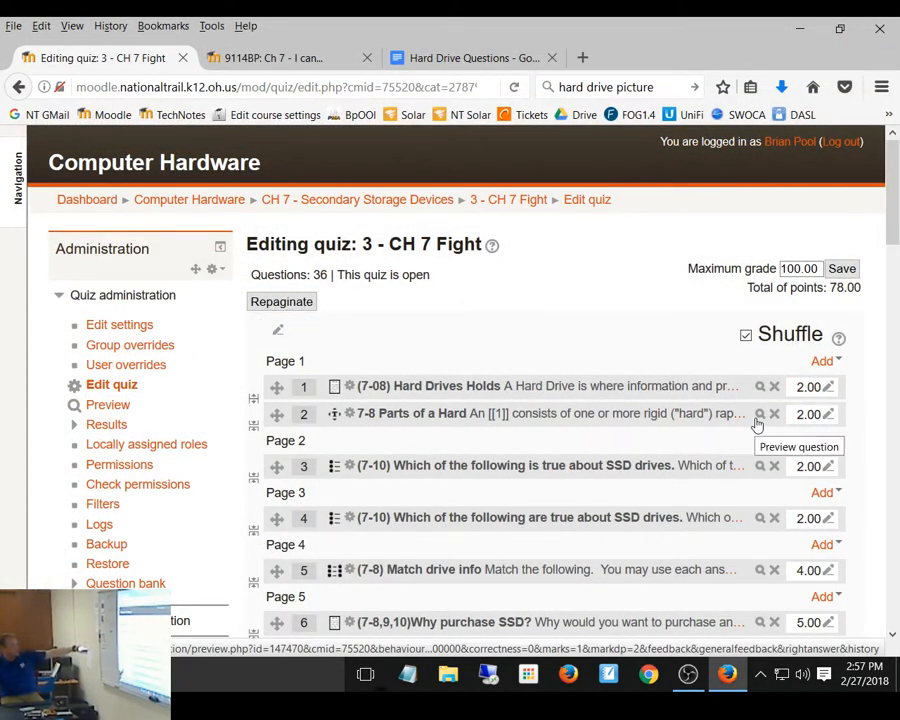
# Reopen the "7-8 Parts of a Hard" question for editing and make the HDD and magnetic choices unlimited
pyautogui.click(350, 418)
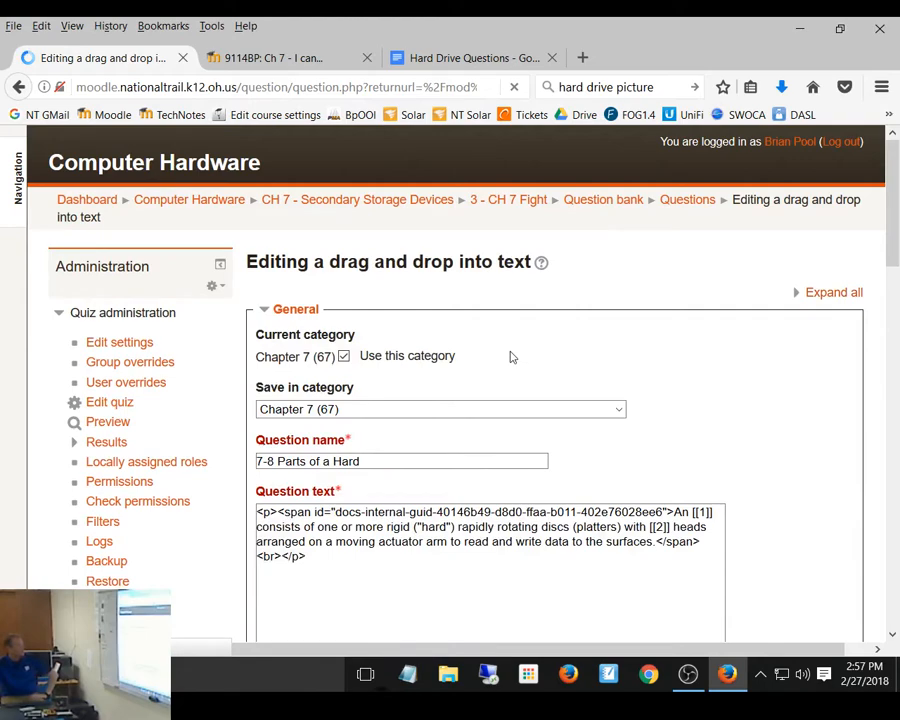
pyautogui.scroll(-5, 436, 422)
pyautogui.scroll(-4, 446, 426)
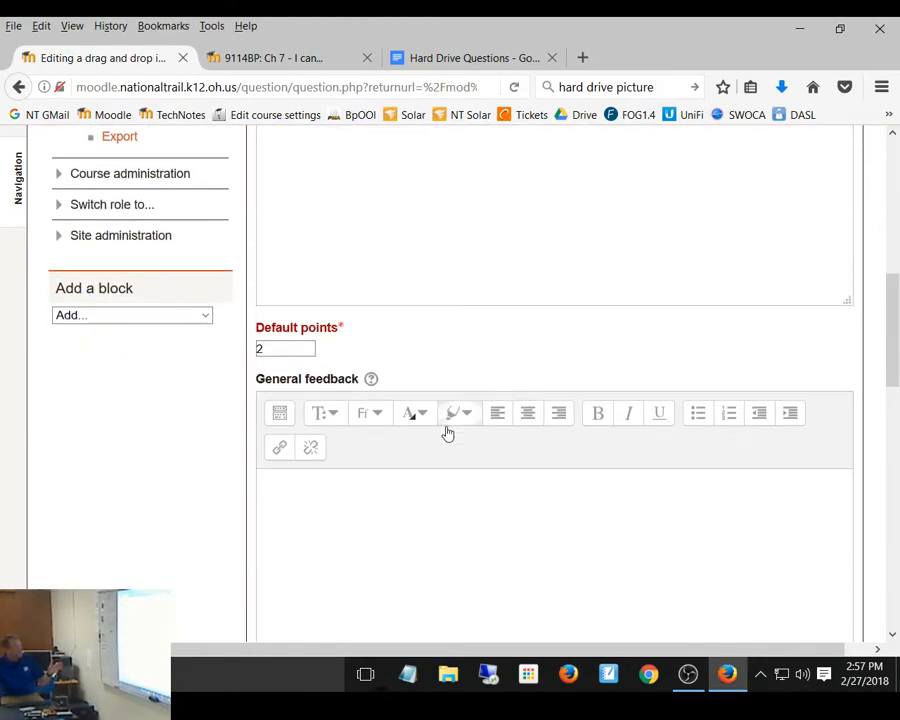
pyautogui.scroll(-8, 446, 426)
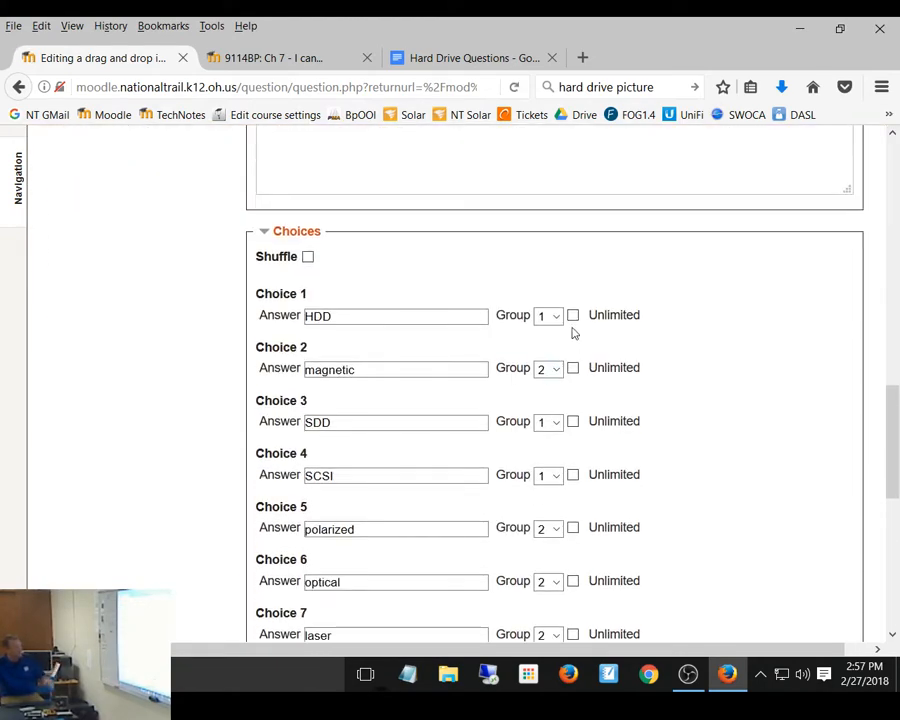
pyautogui.click(573, 315)
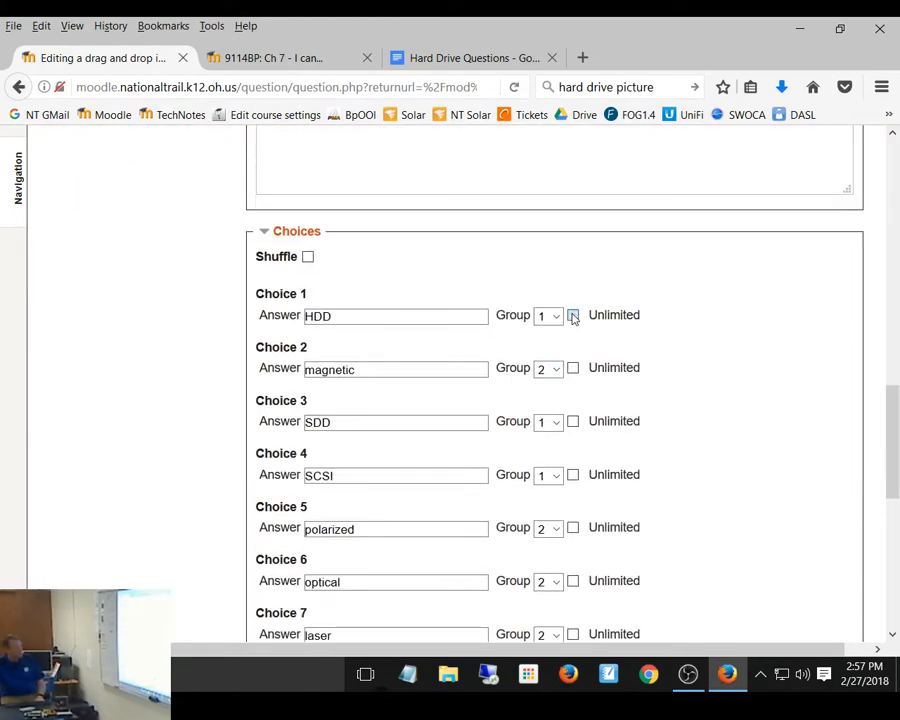
# Reassign the magnetic, polarized, optical and laser choices to group 1
pyautogui.click(545, 371)
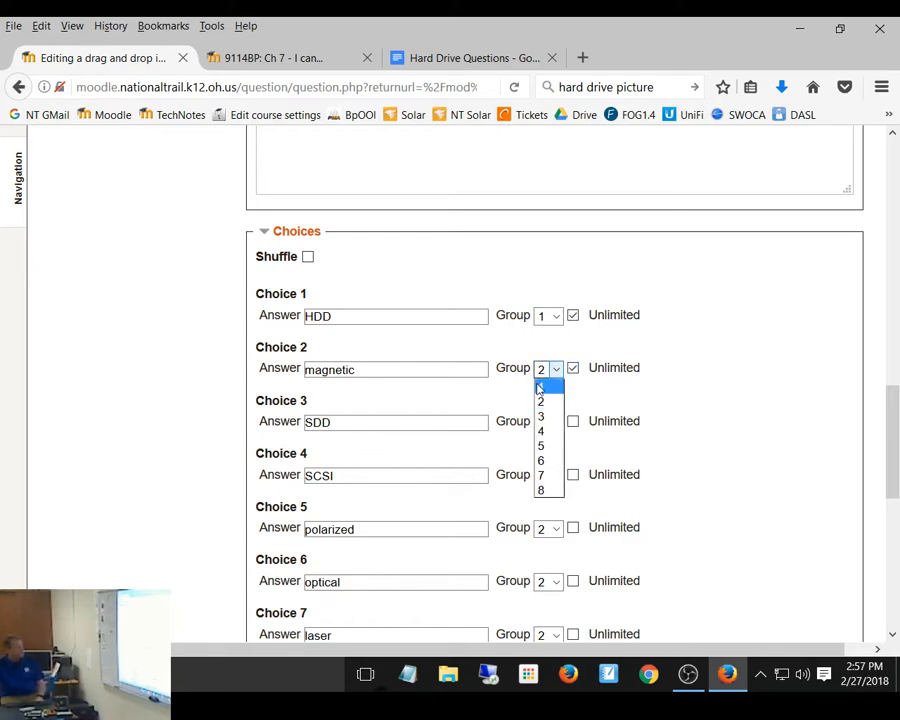
pyautogui.click(541, 386)
pyautogui.click(548, 531)
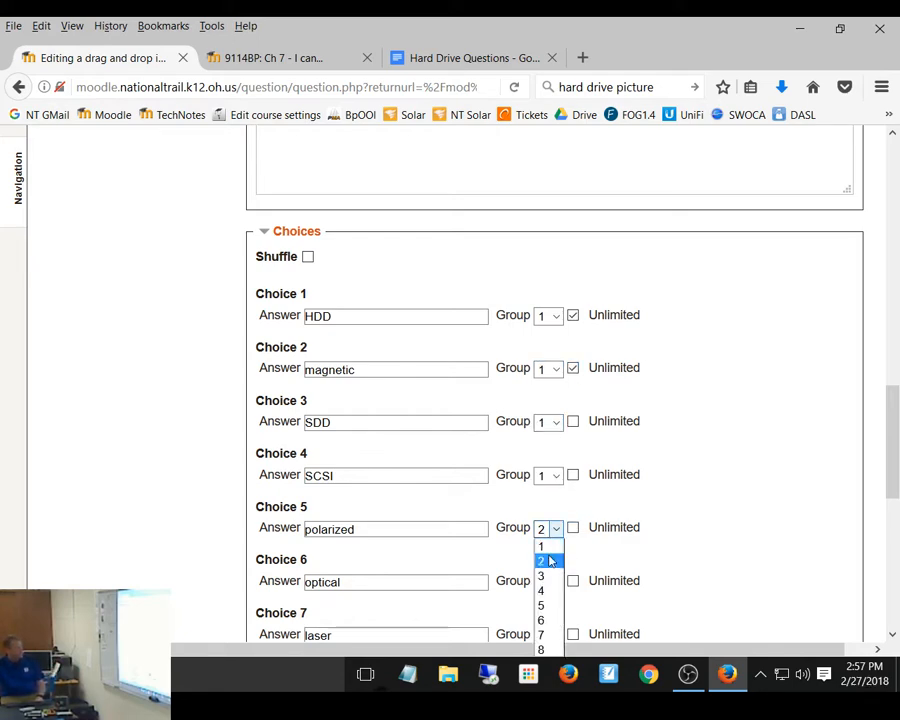
pyautogui.click(549, 560)
pyautogui.click(547, 532)
pyautogui.click(545, 548)
pyautogui.scroll(-5, 575, 484)
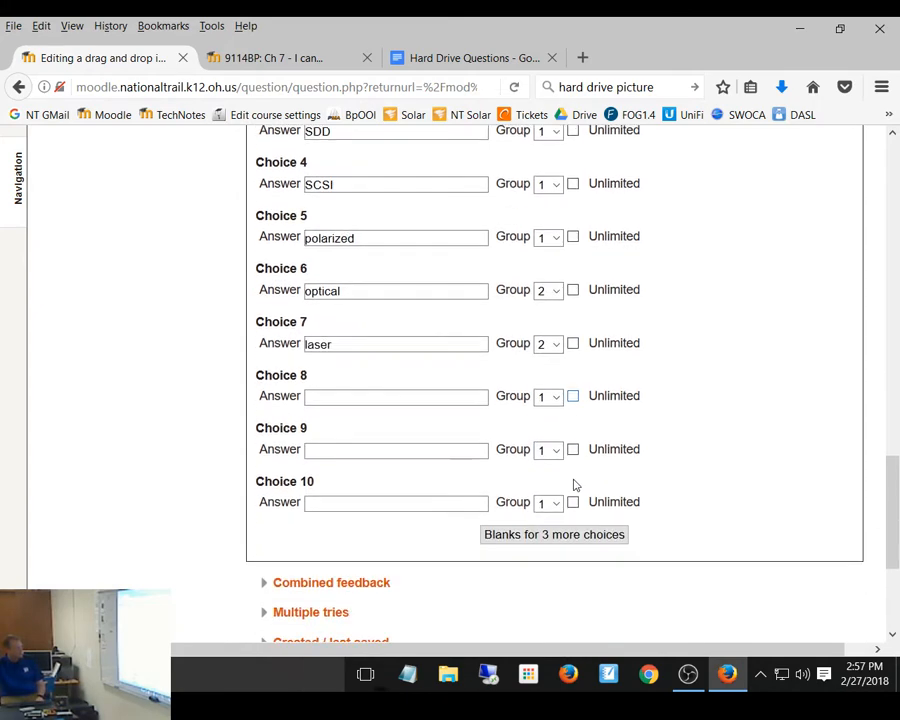
pyautogui.click(556, 291)
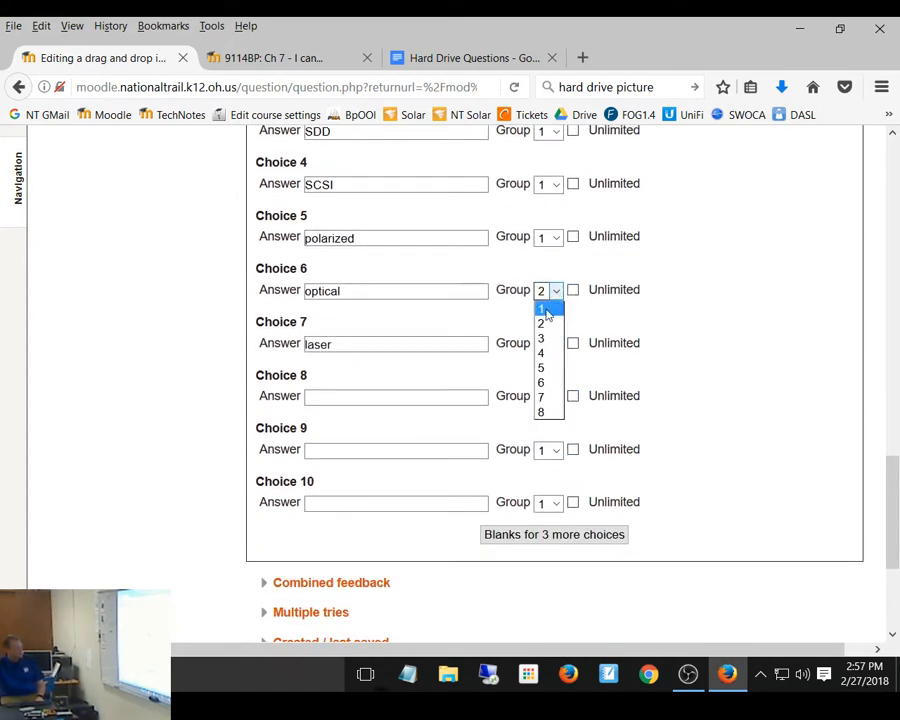
pyautogui.click(541, 307)
pyautogui.click(553, 345)
pyautogui.click(545, 362)
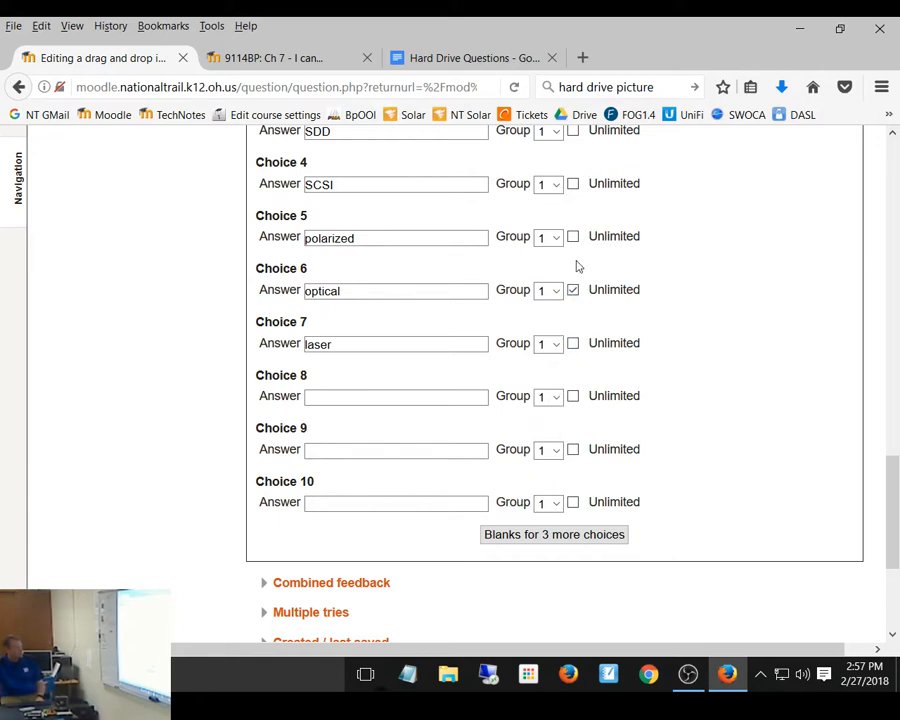
# Make the optical, laser, polarized and SCSI choices unlimited and save the question changes
pyautogui.click(573, 344)
pyautogui.click(573, 237)
pyautogui.click(573, 184)
pyautogui.scroll(5, 655, 334)
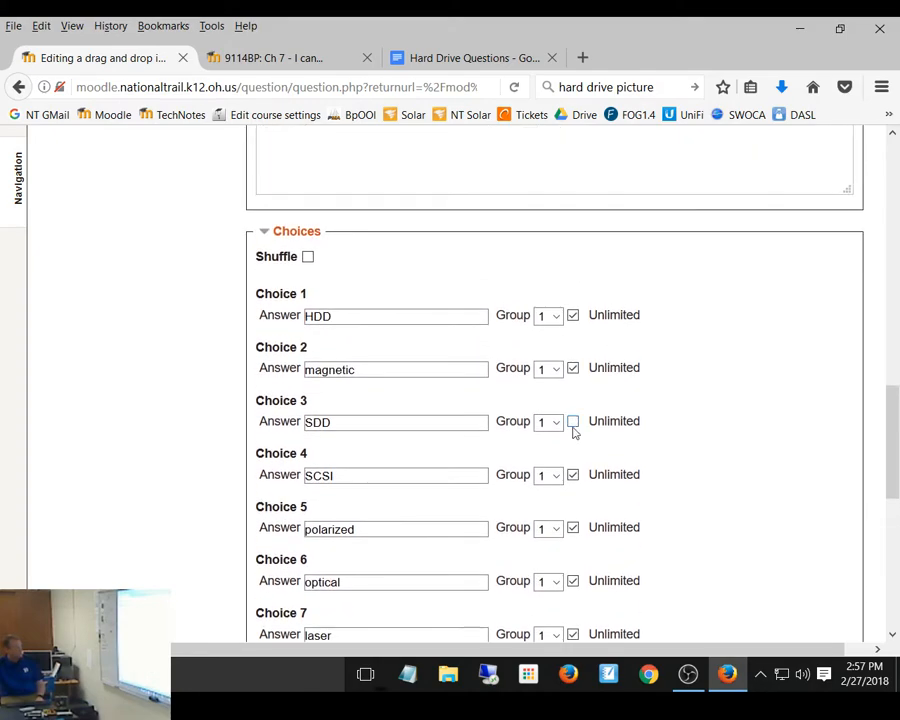
pyautogui.scroll(-9, 577, 425)
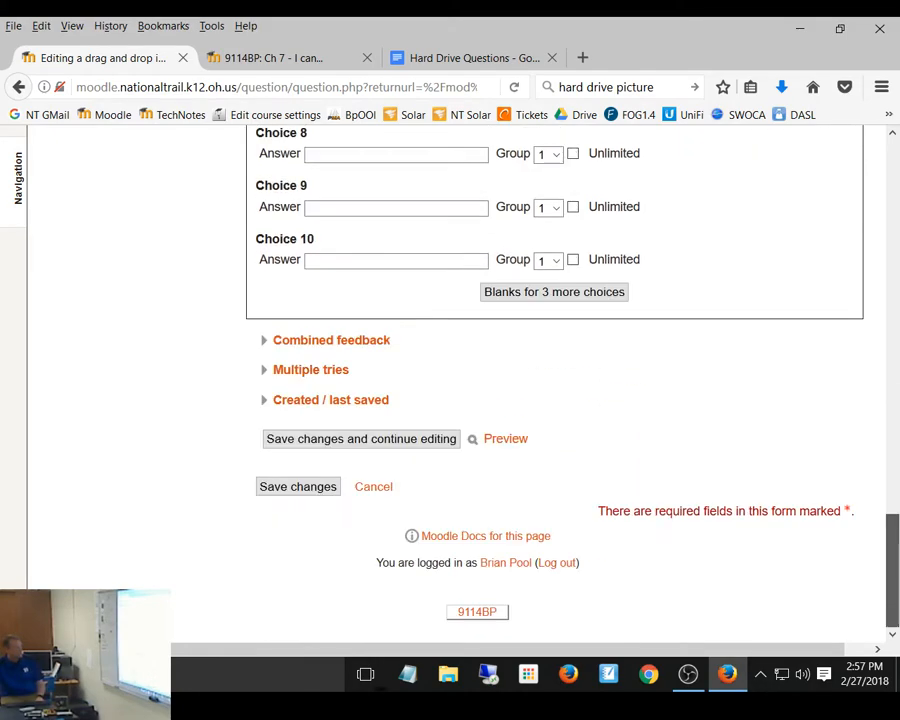
pyautogui.click(300, 487)
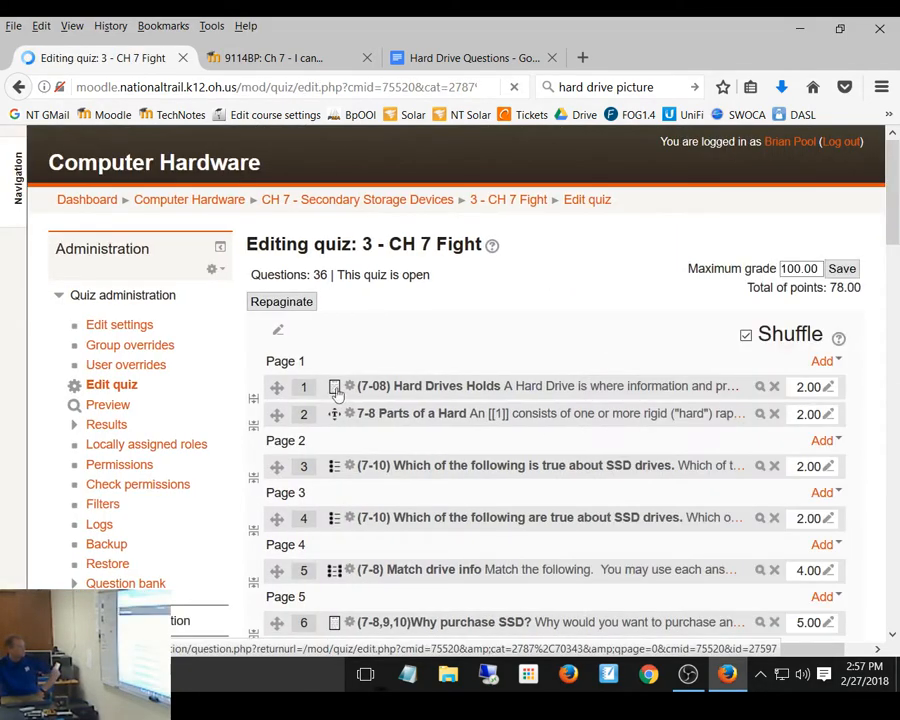
# Preview the "7-8 Parts of a Hard" question, place HDD in the first blank and close the preview
pyautogui.click(759, 413)
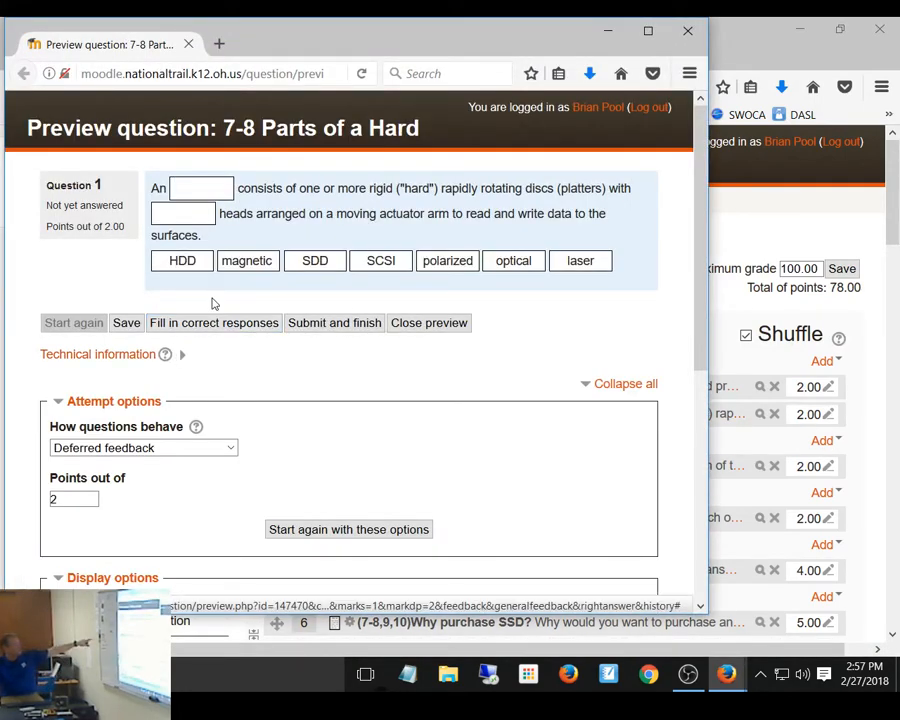
pyautogui.moveTo(196, 261); pyautogui.dragTo(204, 189)
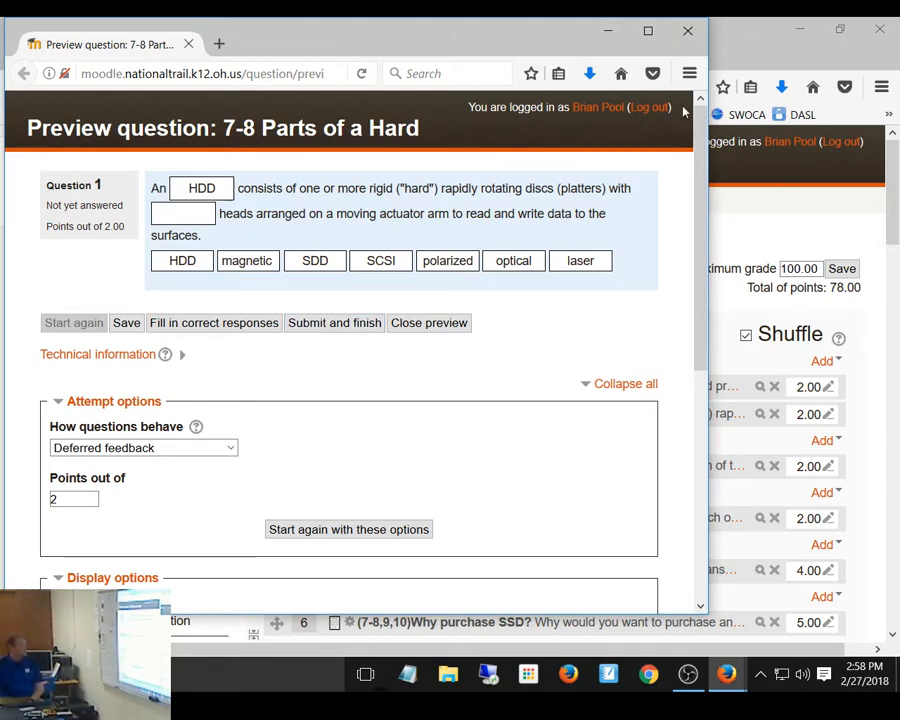
pyautogui.click(688, 31)
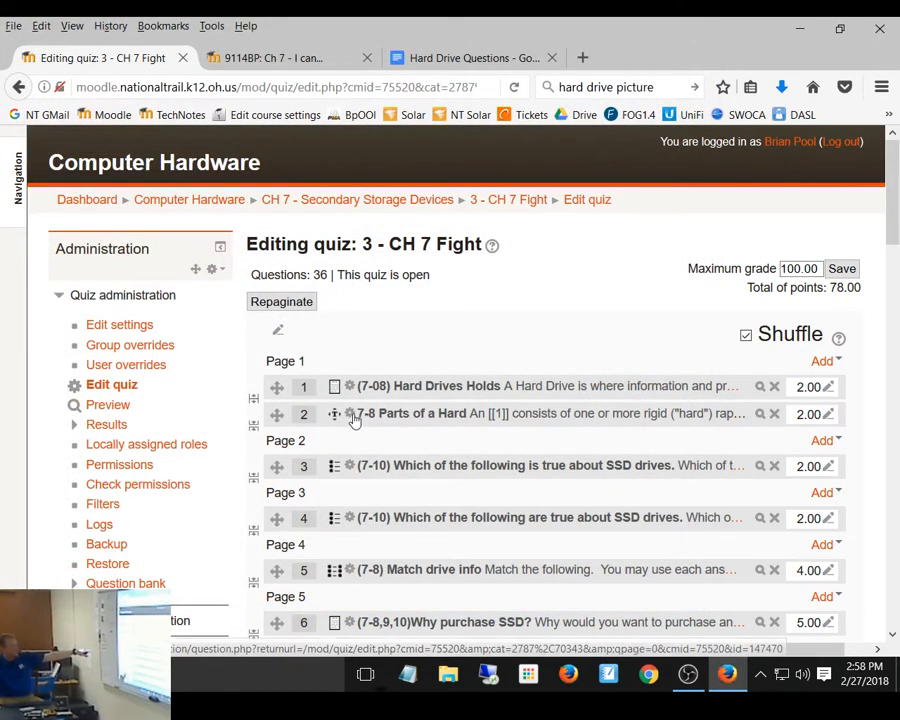
# Turn on choice shuffling in the "7-8 Parts of a Hard" question, save the changes and check the question's preview
pyautogui.click(355, 414)
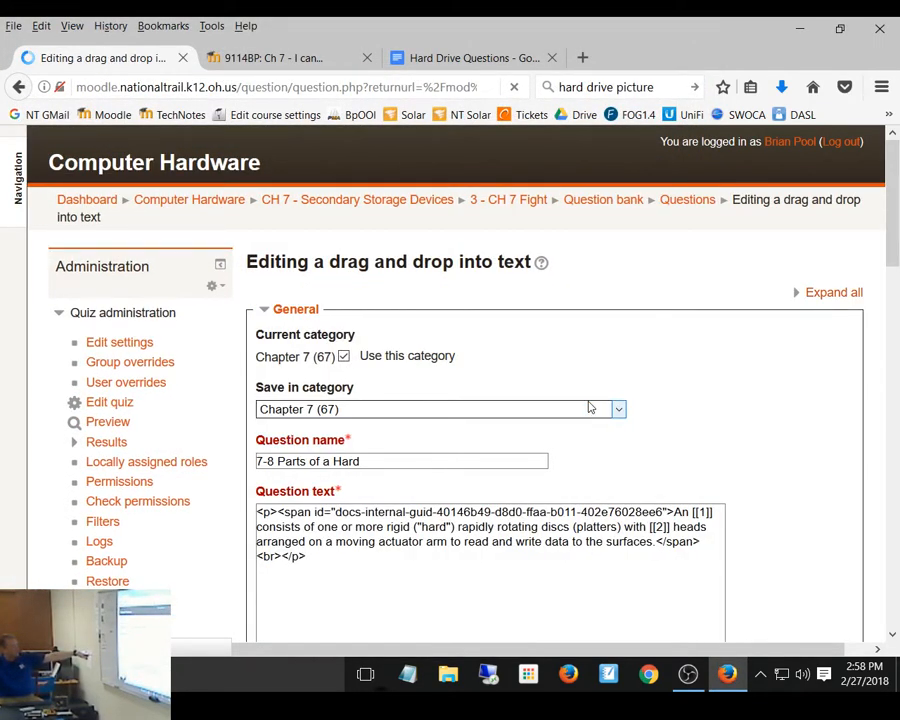
pyautogui.scroll(-10, 589, 407)
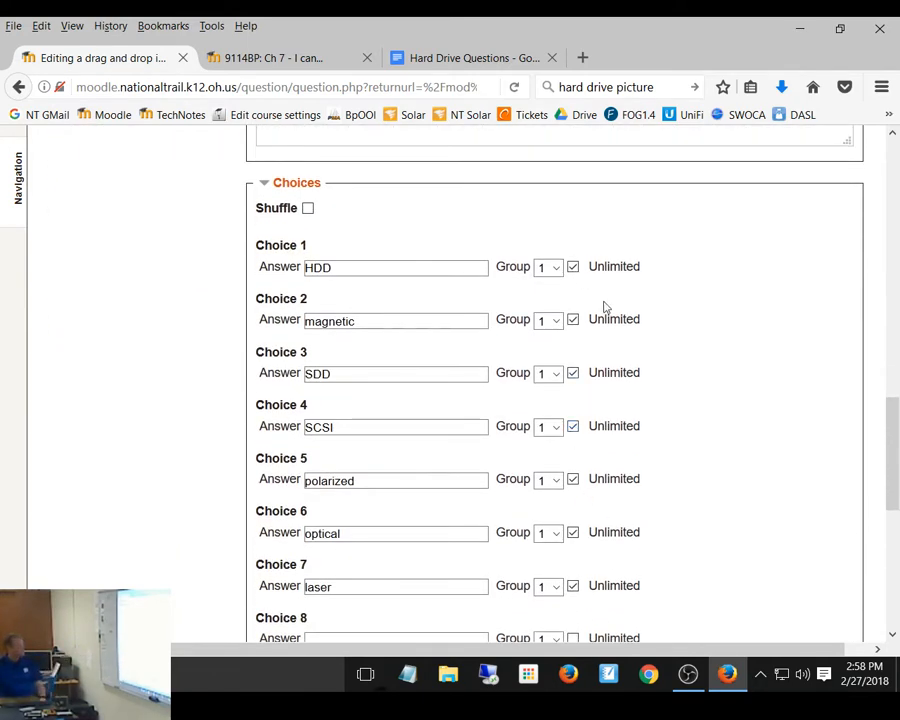
pyautogui.scroll(-6, 601, 382)
pyautogui.scroll(7, 601, 382)
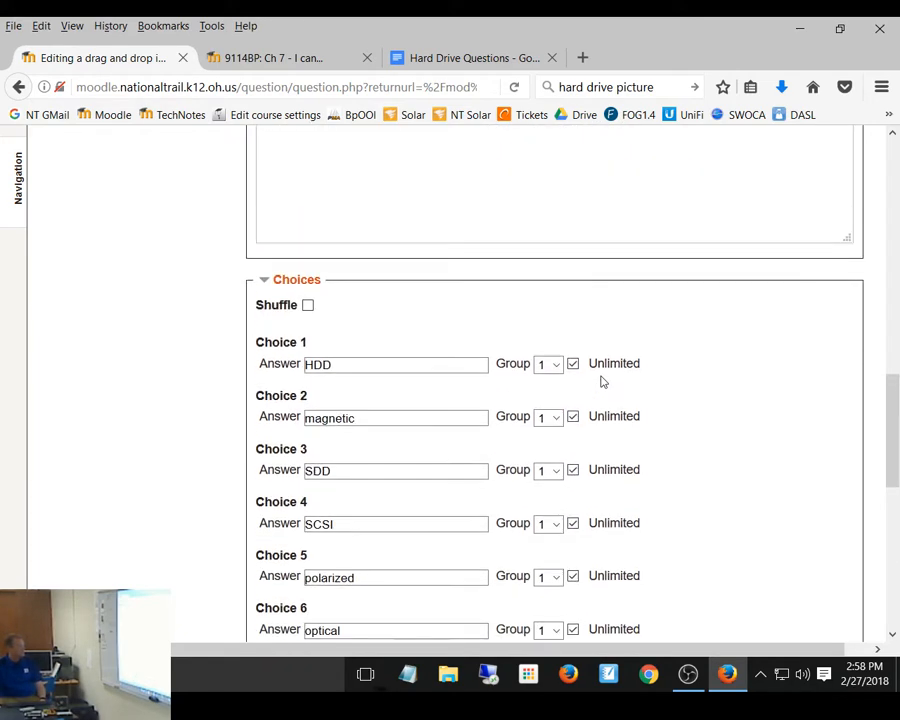
pyautogui.click(307, 306)
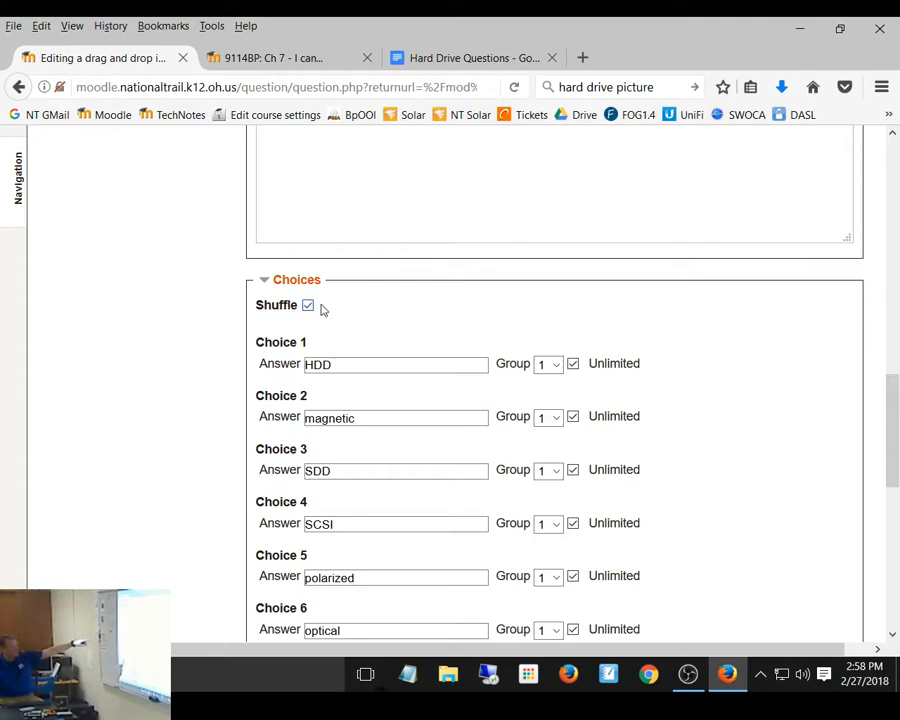
pyautogui.scroll(-8, 376, 408)
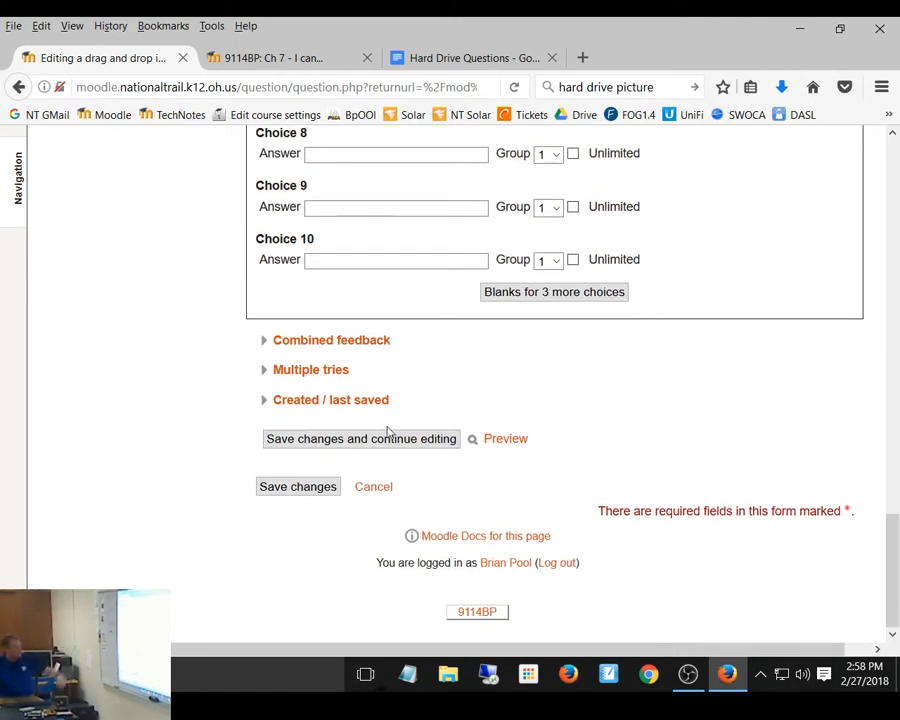
pyautogui.click(326, 486)
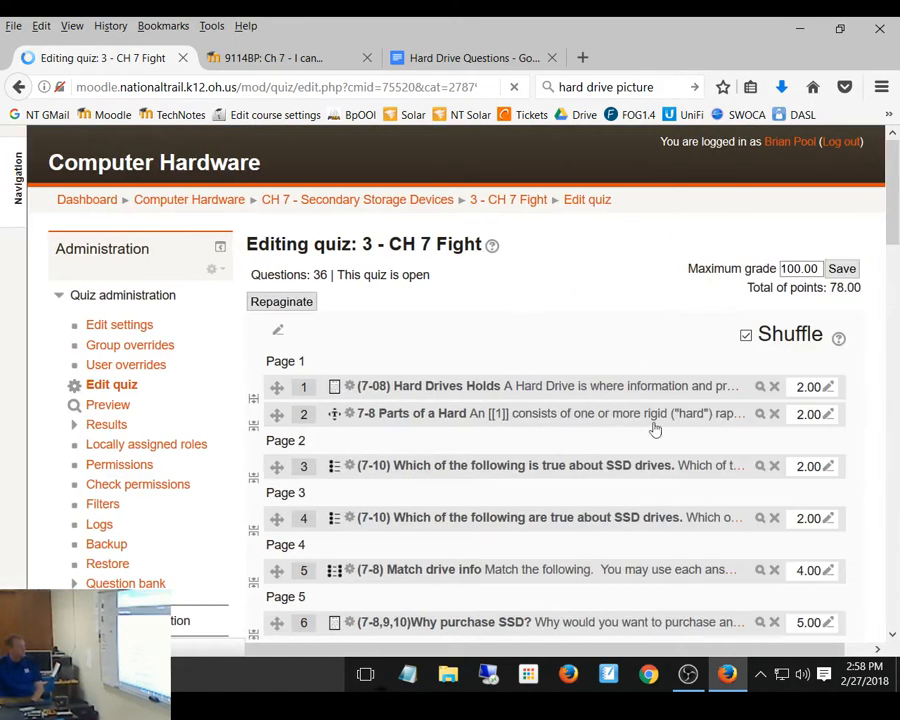
pyautogui.click(760, 414)
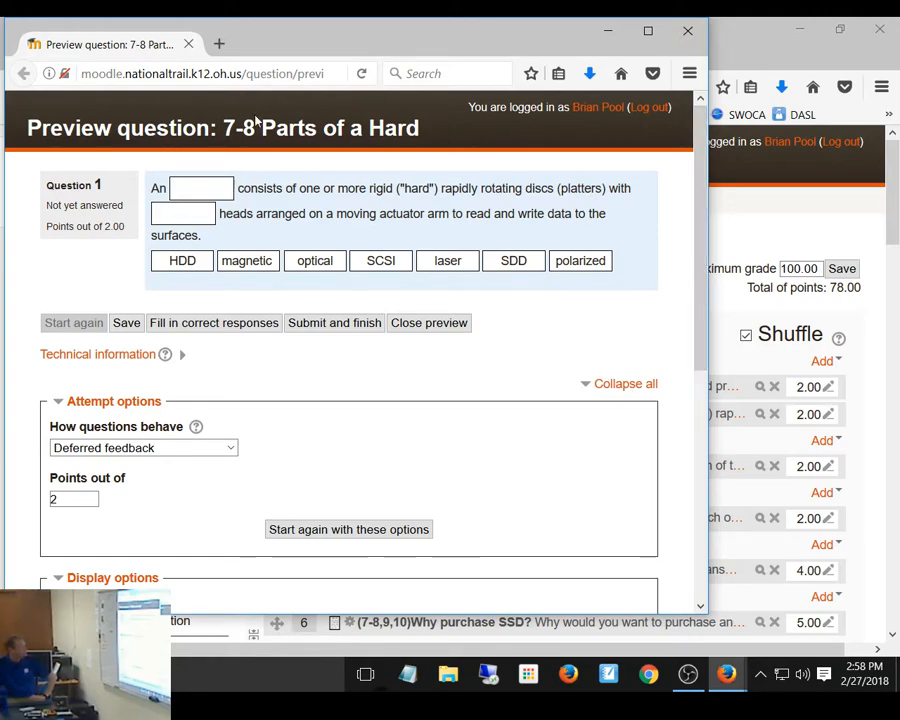
pyautogui.click(688, 31)
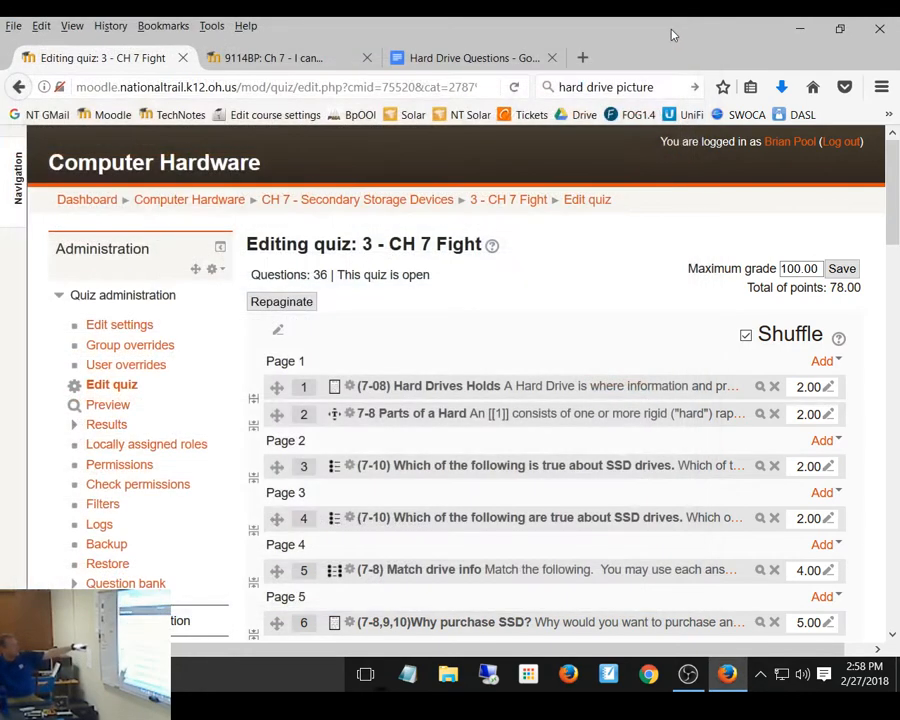
# Add a new Select missing words question to page 1 of the quiz and name it "7-8"
pyautogui.click(825, 364)
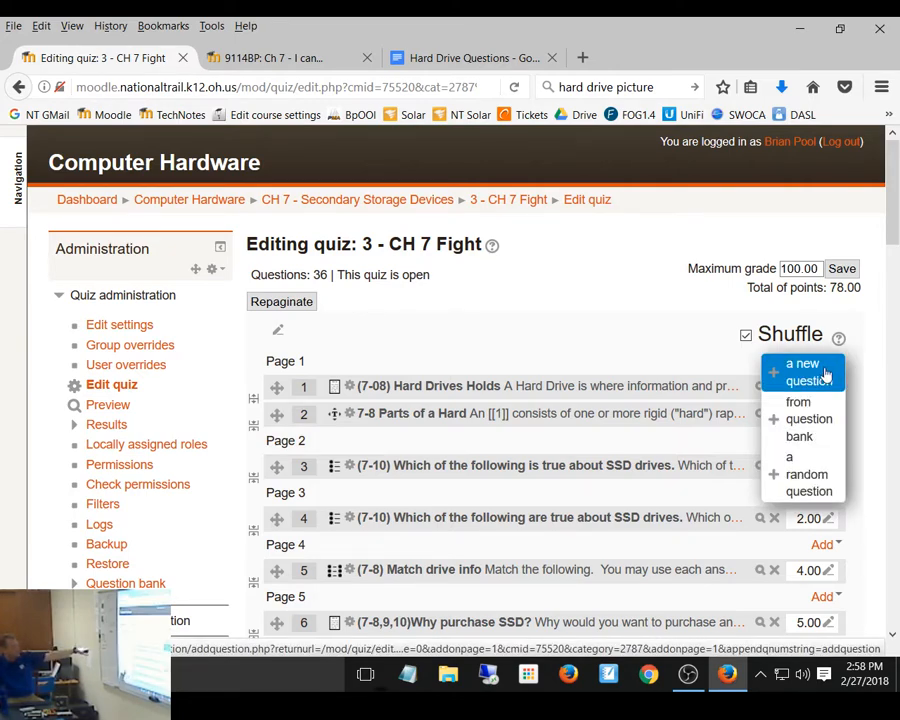
pyautogui.click(830, 372)
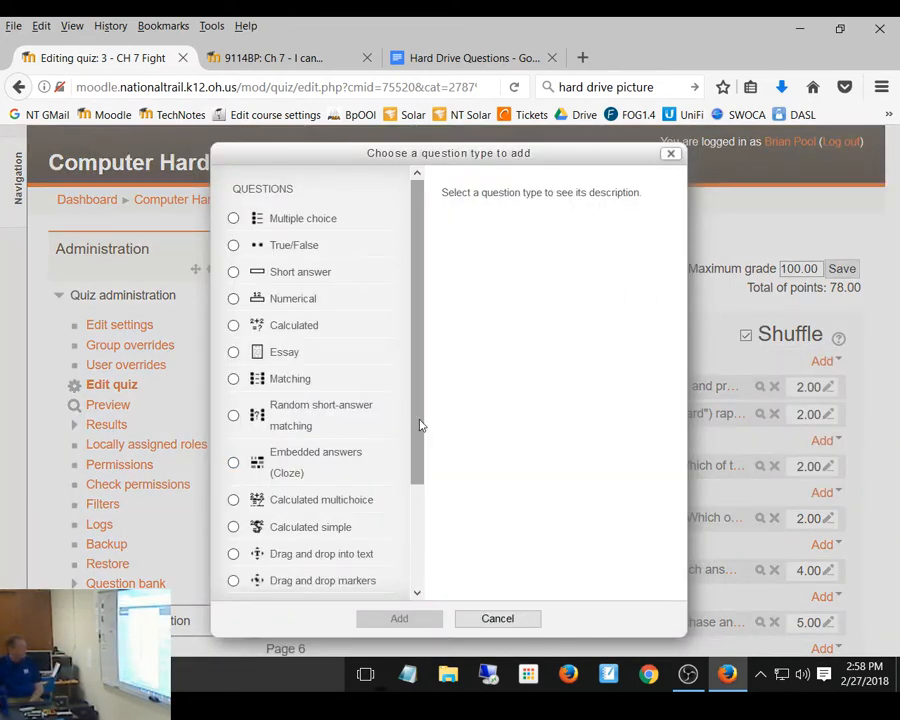
pyautogui.scroll(-3, 398, 569)
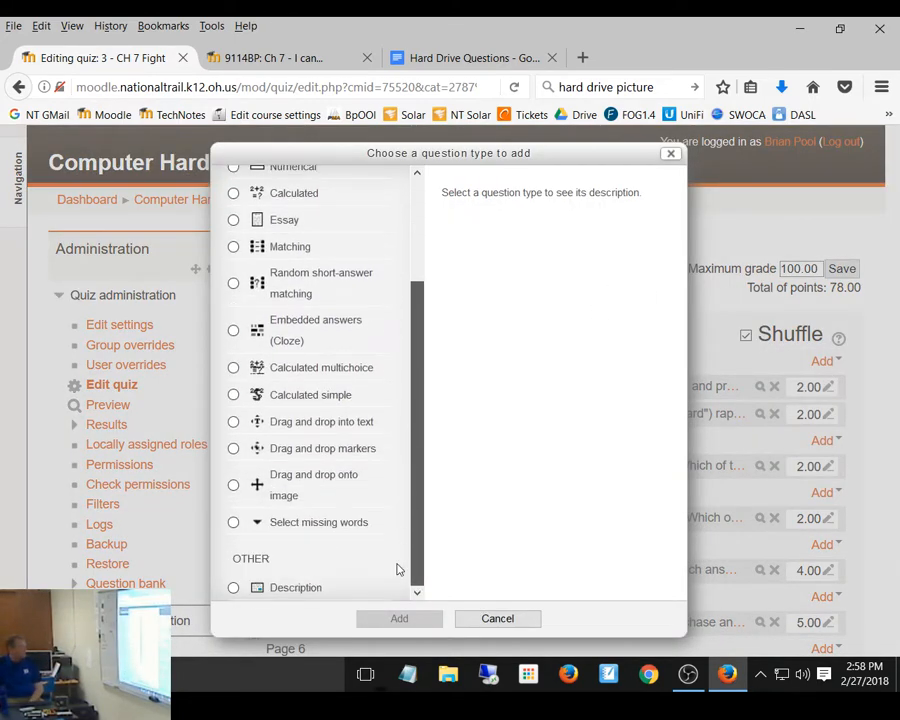
pyautogui.click(233, 523)
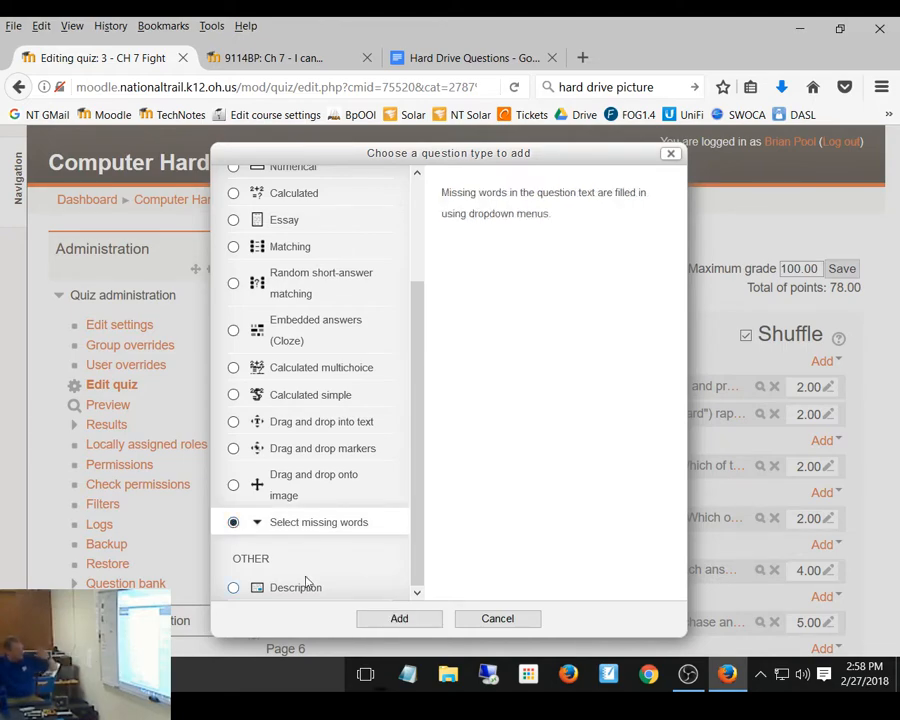
pyautogui.click(399, 620)
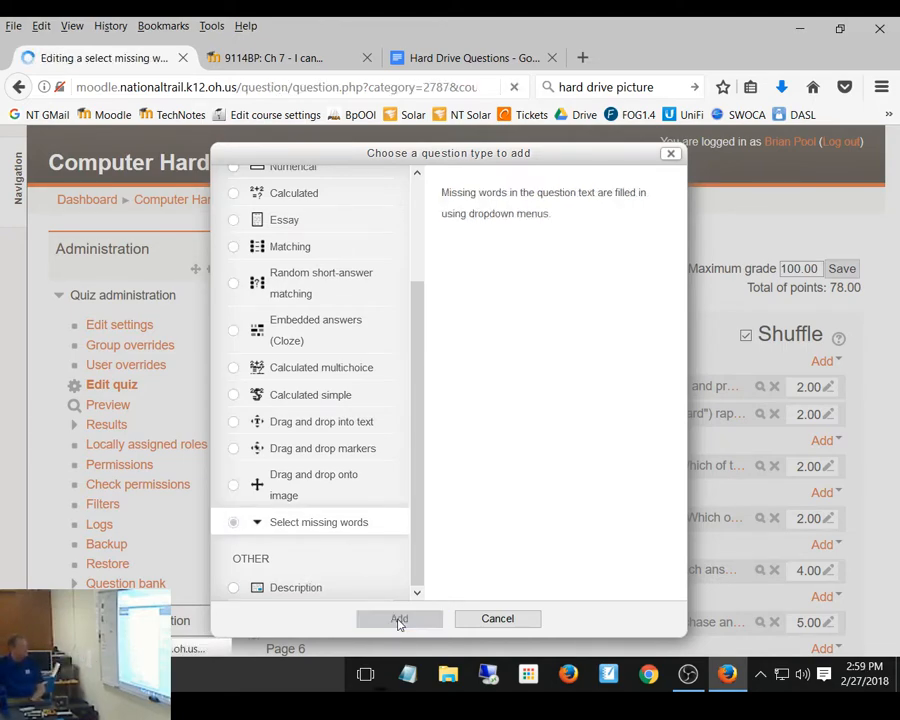
pyautogui.click(300, 411)
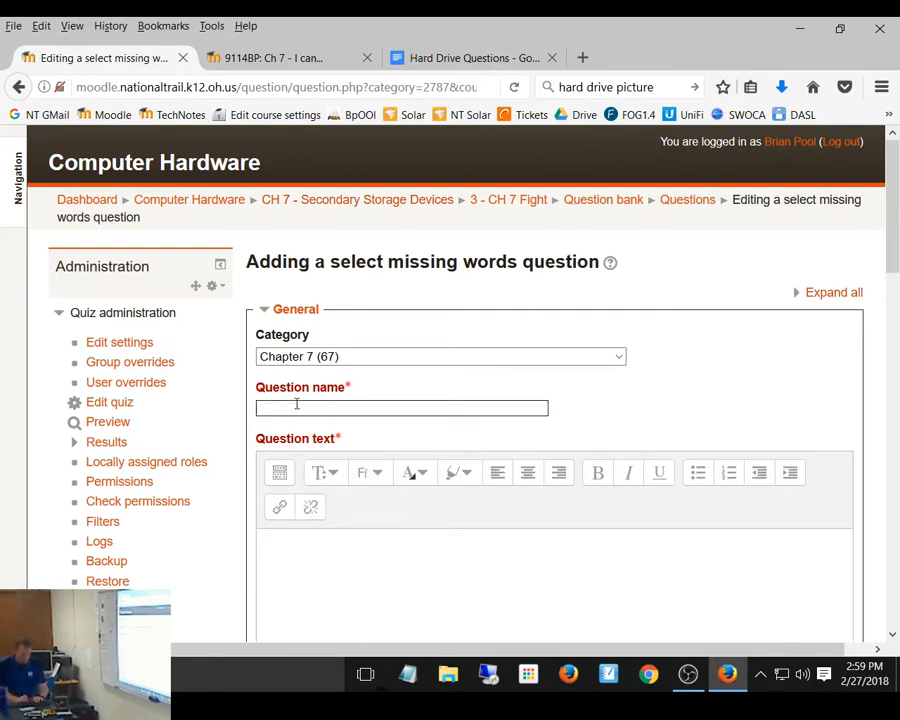
pyautogui.write('7-8')
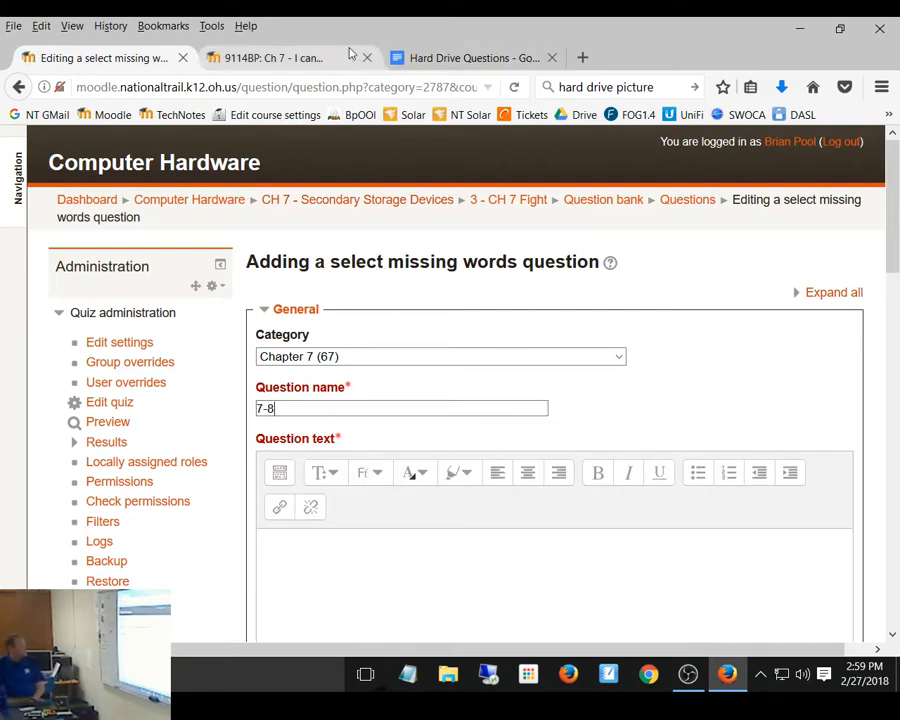
# Copy the sentence on the two most common HDD form factors from the Hard Drive Questions document into the question text
pyautogui.click(446, 58)
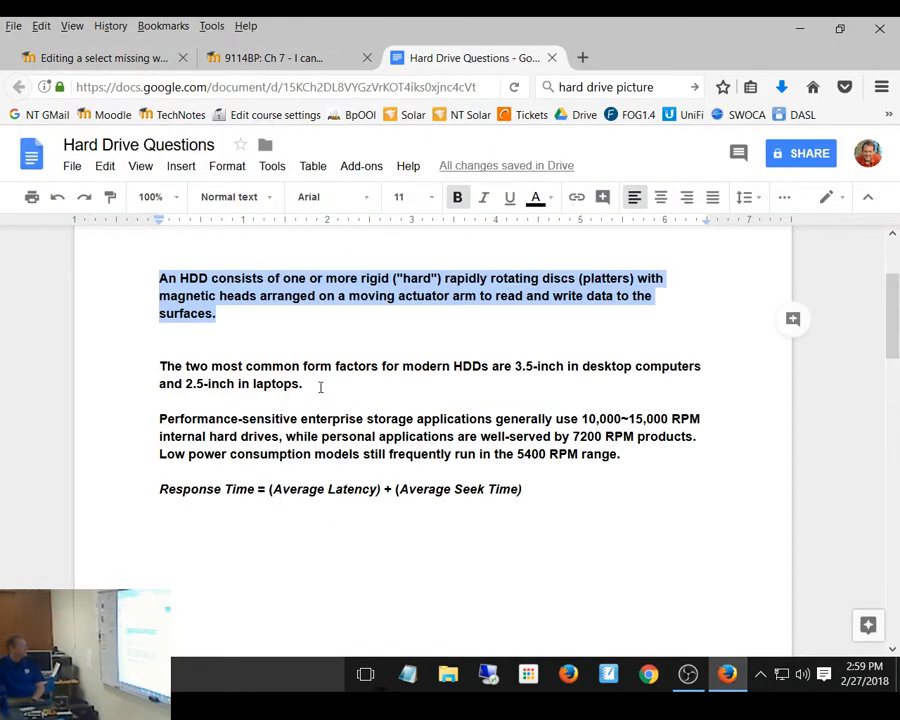
pyautogui.moveTo(320, 387); pyautogui.dragTo(153, 363)
pyautogui.hotkey('ctrl', 'c')
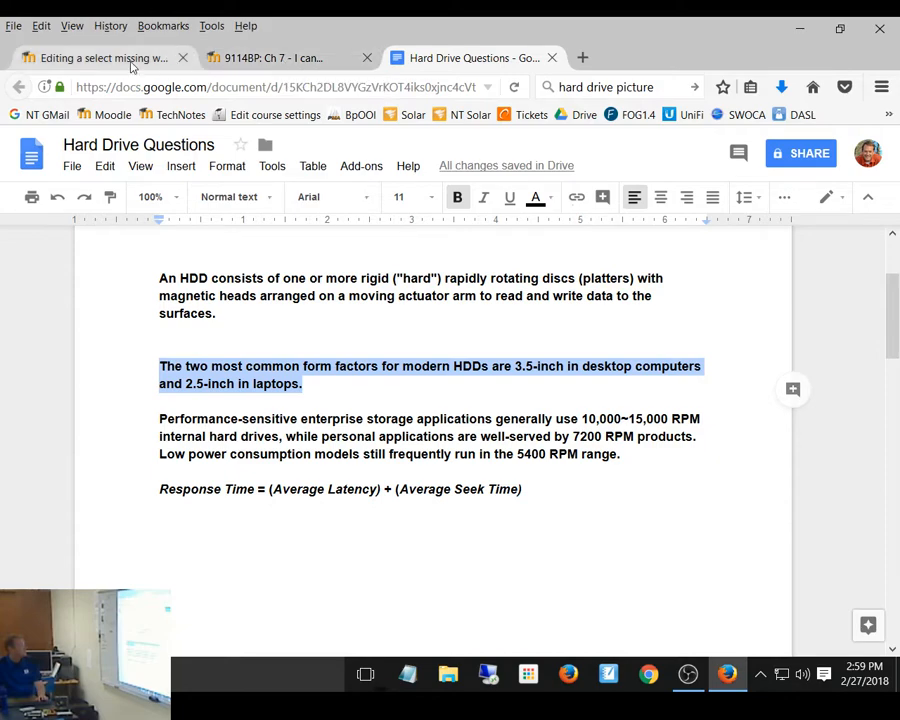
pyautogui.click(97, 57)
pyautogui.scroll(-3, 466, 351)
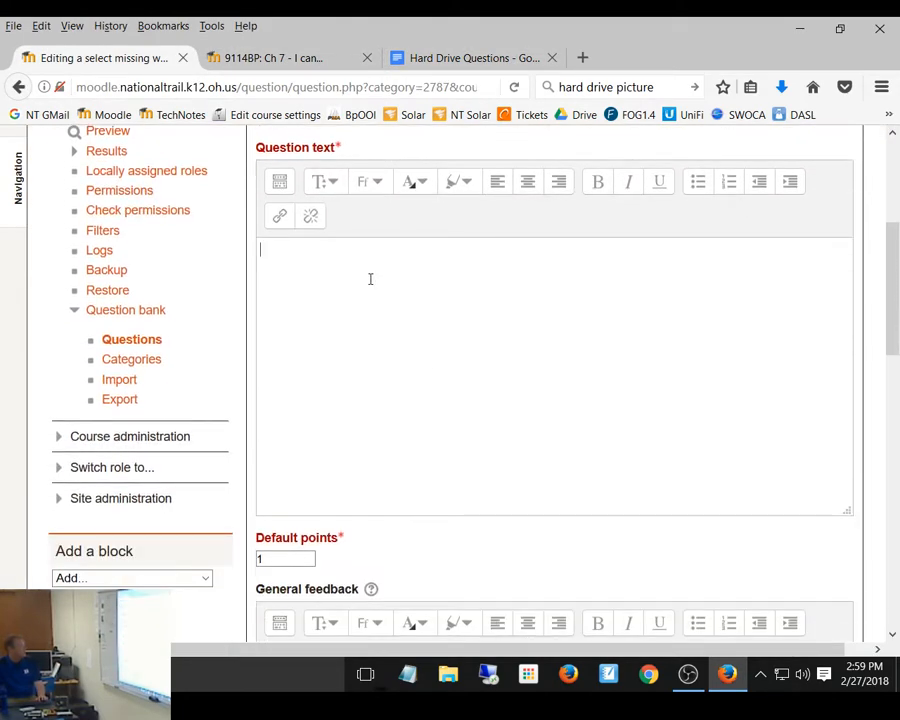
pyautogui.hotkey('ctrl', 'v')
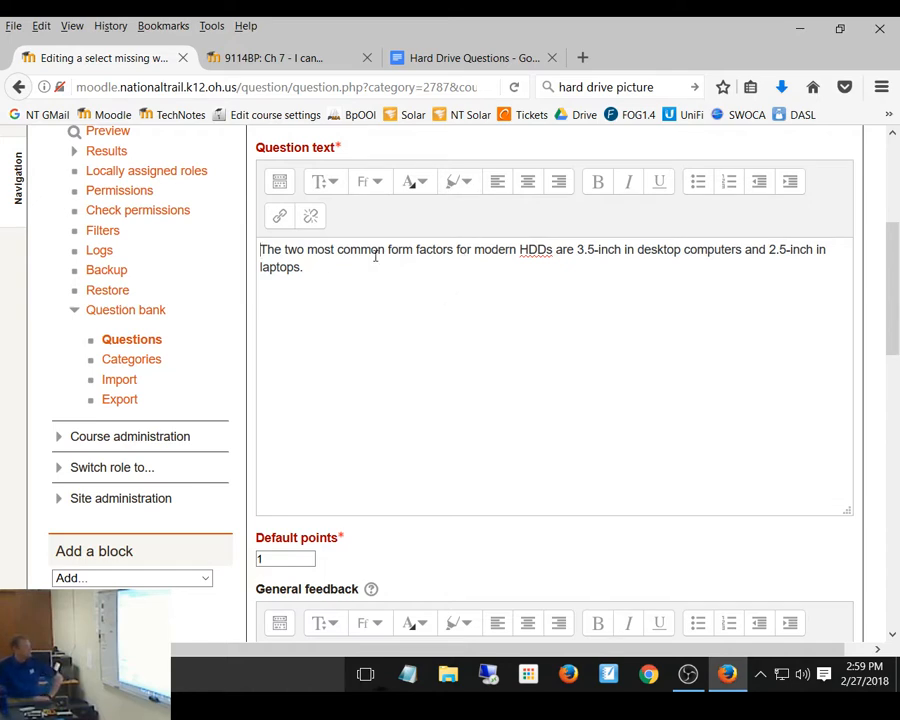
# Enter "HDDs" as the choice 1 answer and replace that word in the question text with [[1]]
pyautogui.doubleClick(535, 250)
pyautogui.hotkey('ctrl', 'c')
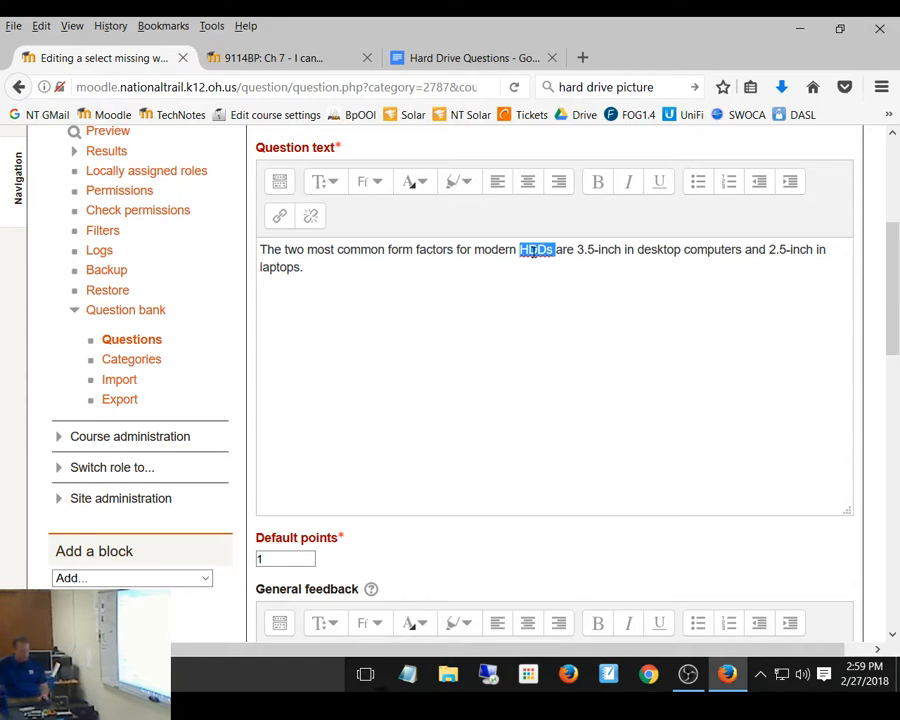
pyautogui.scroll(-8, 614, 335)
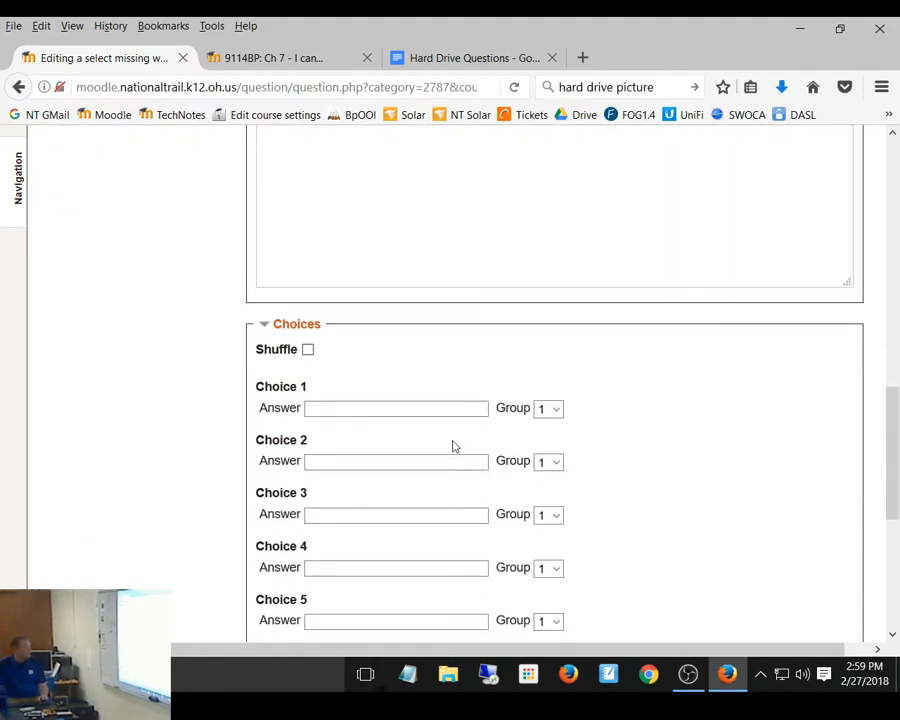
pyautogui.click(359, 413)
pyautogui.hotkey('ctrl', 'v')
pyautogui.scroll(8, 488, 412)
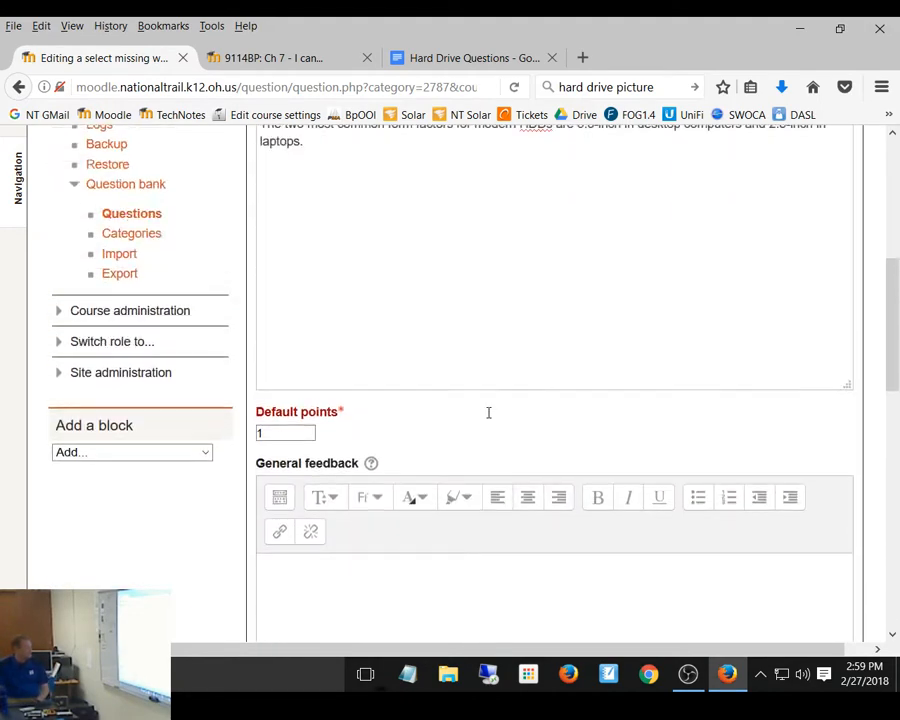
pyautogui.doubleClick(521, 251)
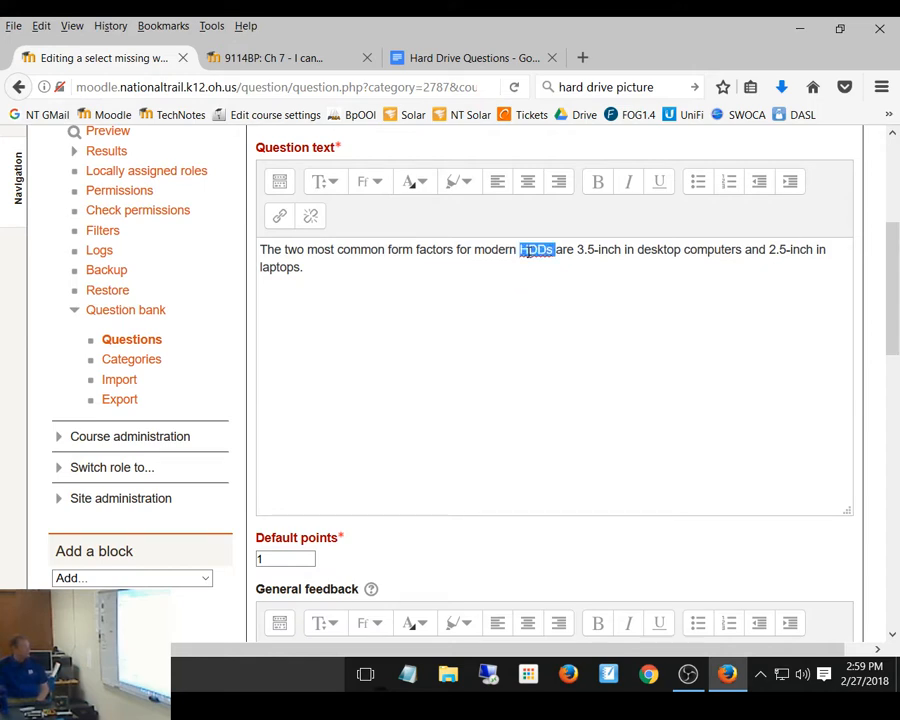
pyautogui.write('[[1]]')
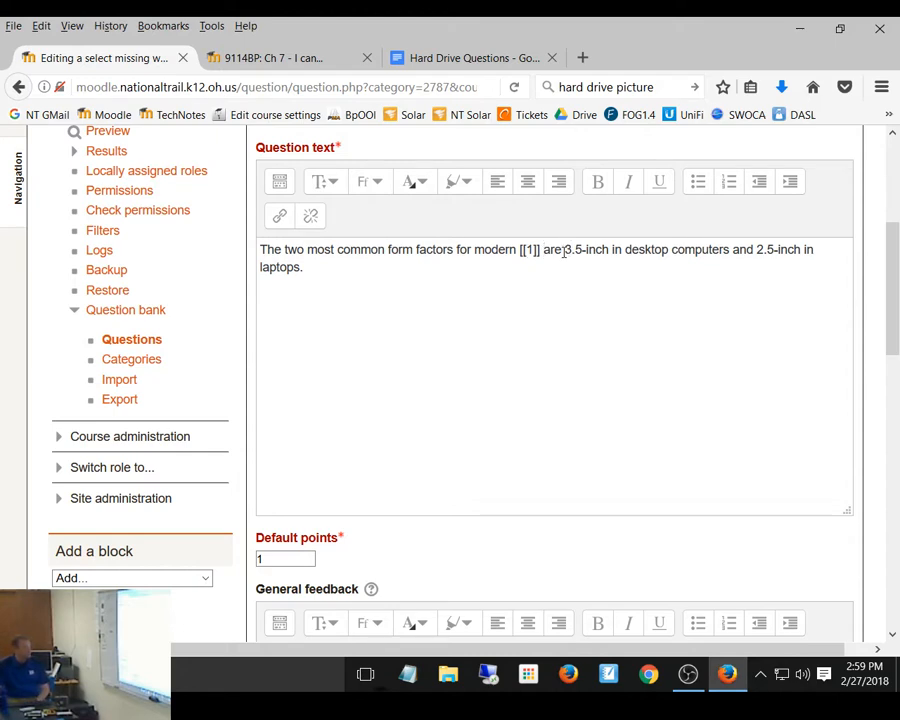
# Enter "3.5-inch" as the choice 2 answer and replace it in the question text with [[2]]
pyautogui.moveTo(563, 250); pyautogui.dragTo(598, 247)
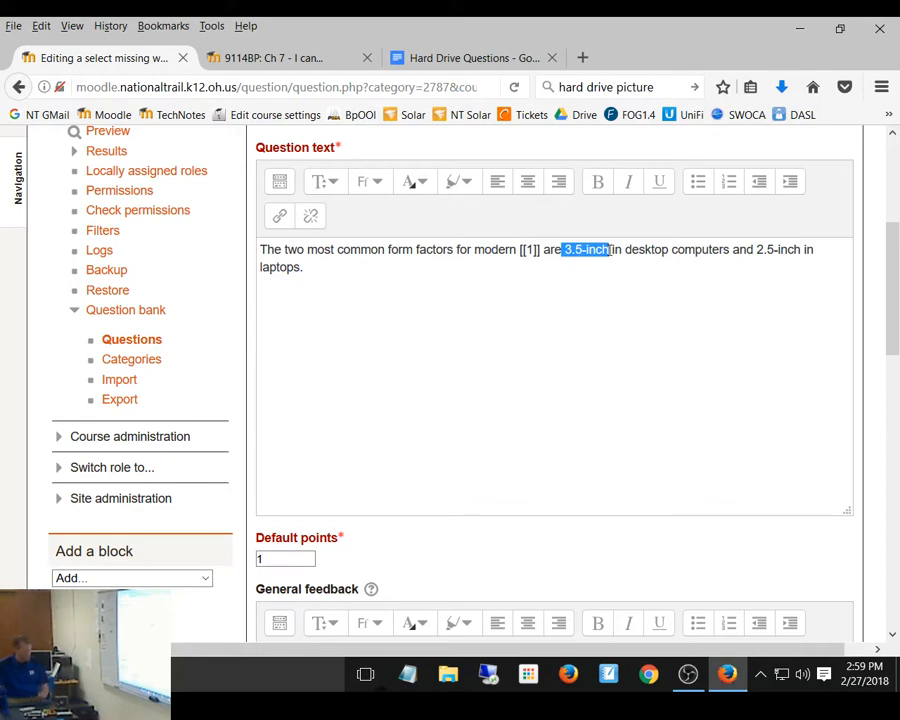
pyautogui.scroll(-5, 669, 285)
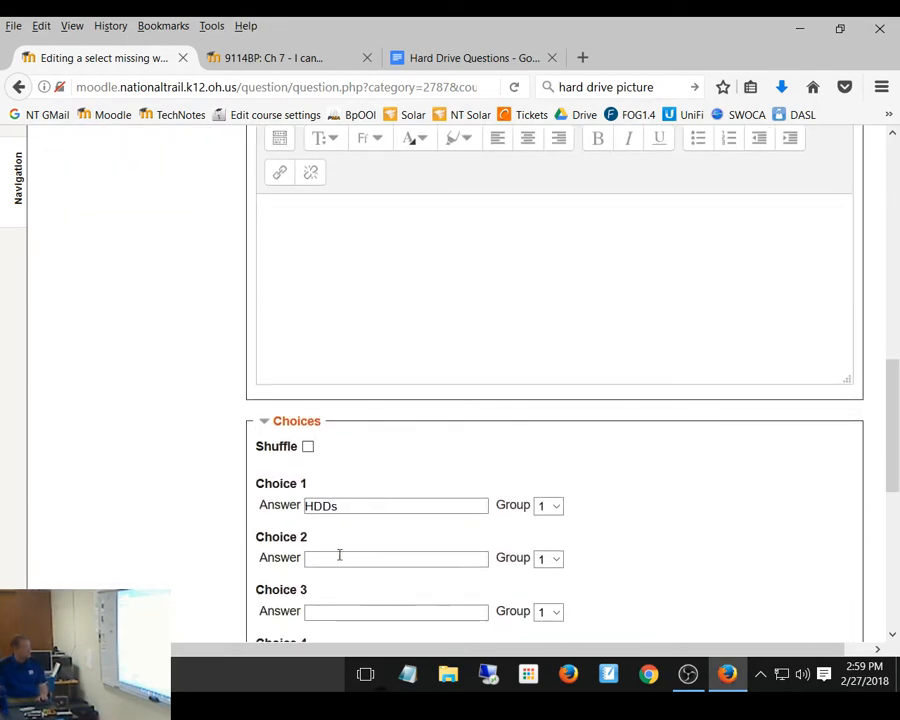
pyautogui.click(442, 558)
pyautogui.write('3.5-inch')
pyautogui.scroll(6, 670, 306)
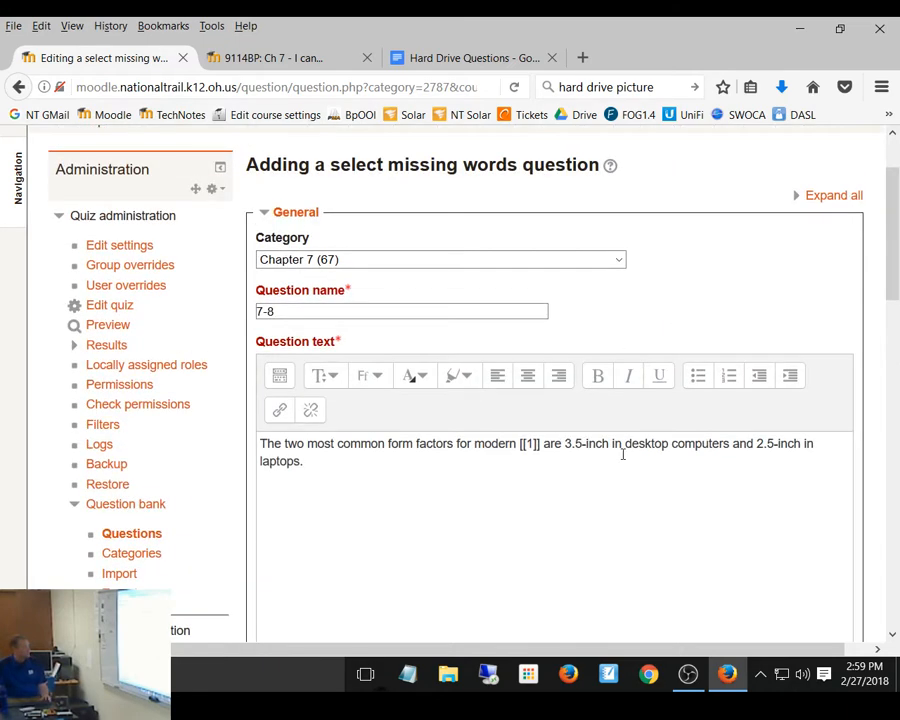
pyautogui.moveTo(608, 446); pyautogui.dragTo(580, 441)
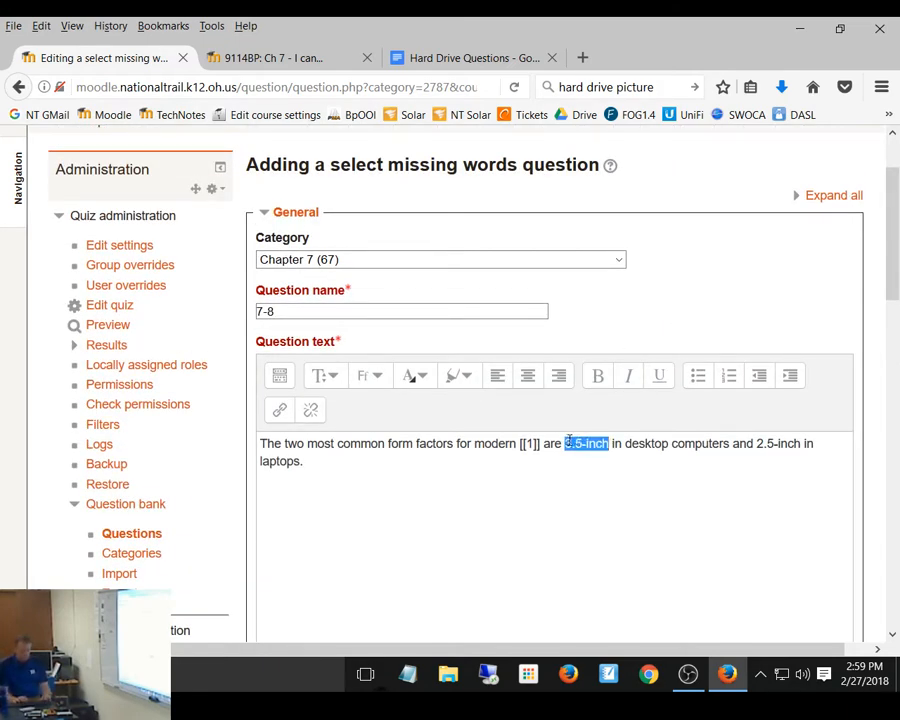
pyautogui.write('[')
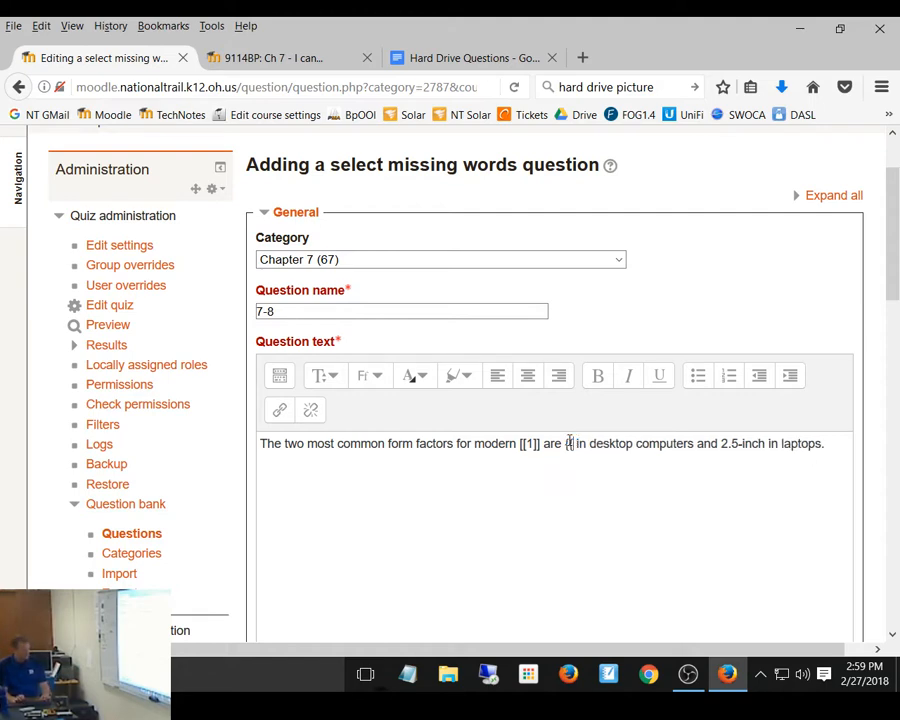
pyautogui.press('BackSpace')
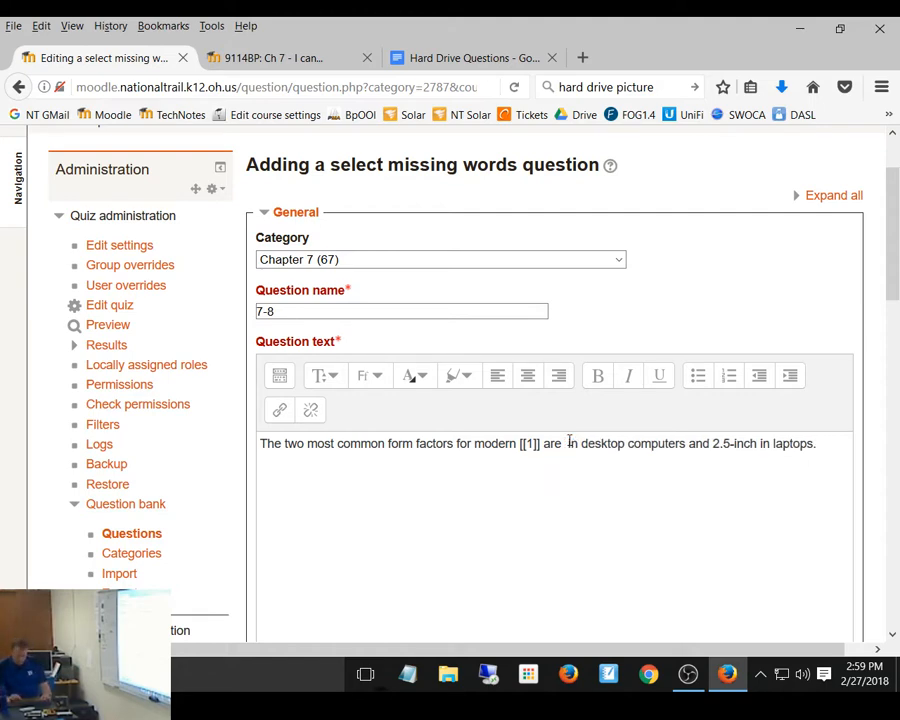
pyautogui.write('[[2]]')
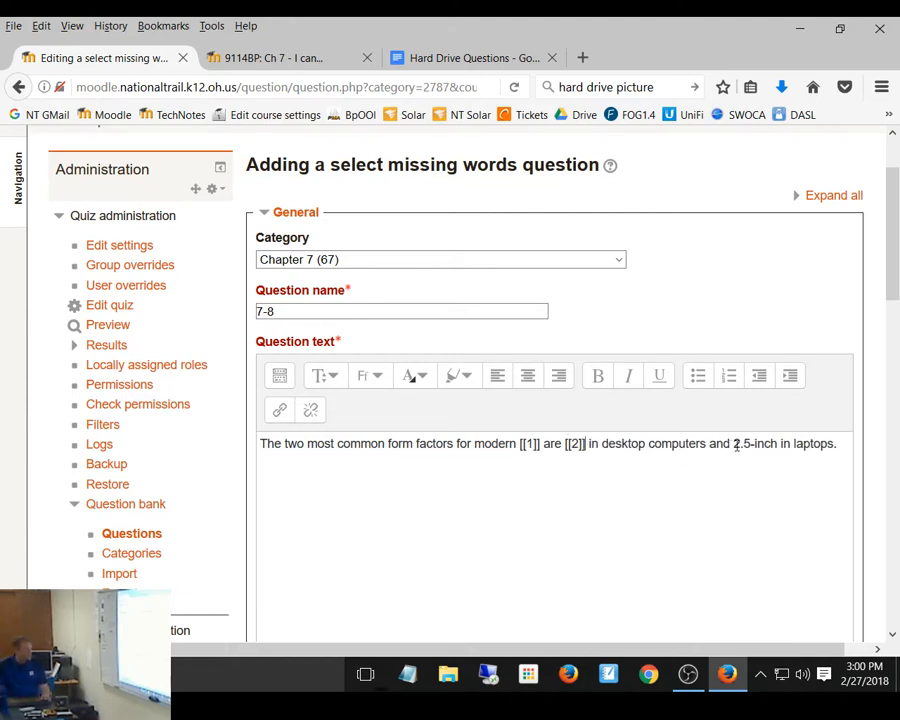
# Enter "2.5-inch" as the choice 3 answer and replace it in the question text with [[3]]
pyautogui.moveTo(752, 450); pyautogui.dragTo(779, 450)
pyautogui.hotkey('ctrl', 'c')
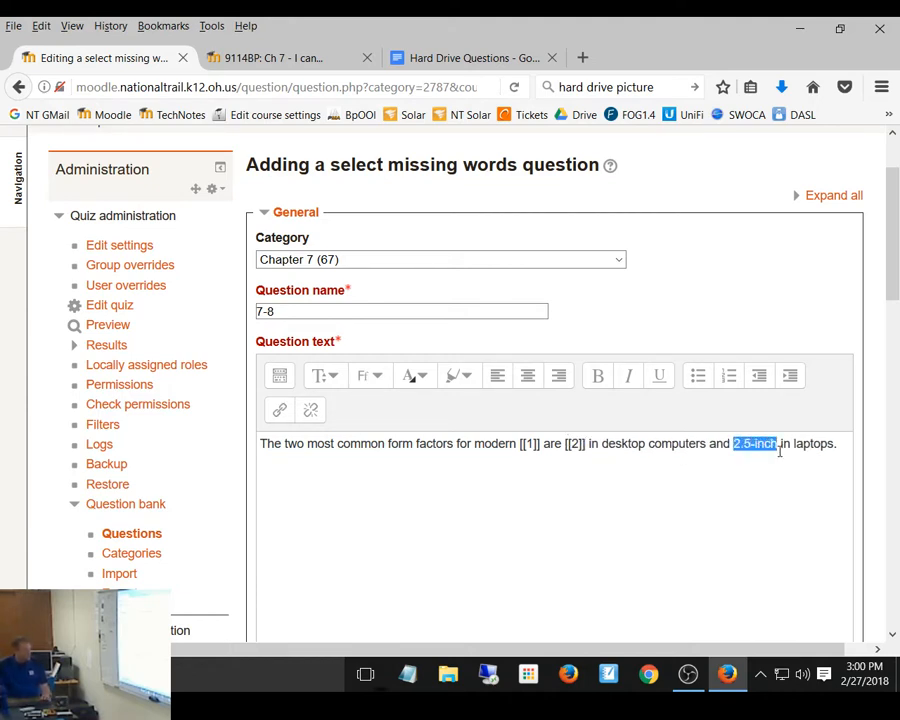
pyautogui.scroll(-10, 620, 472)
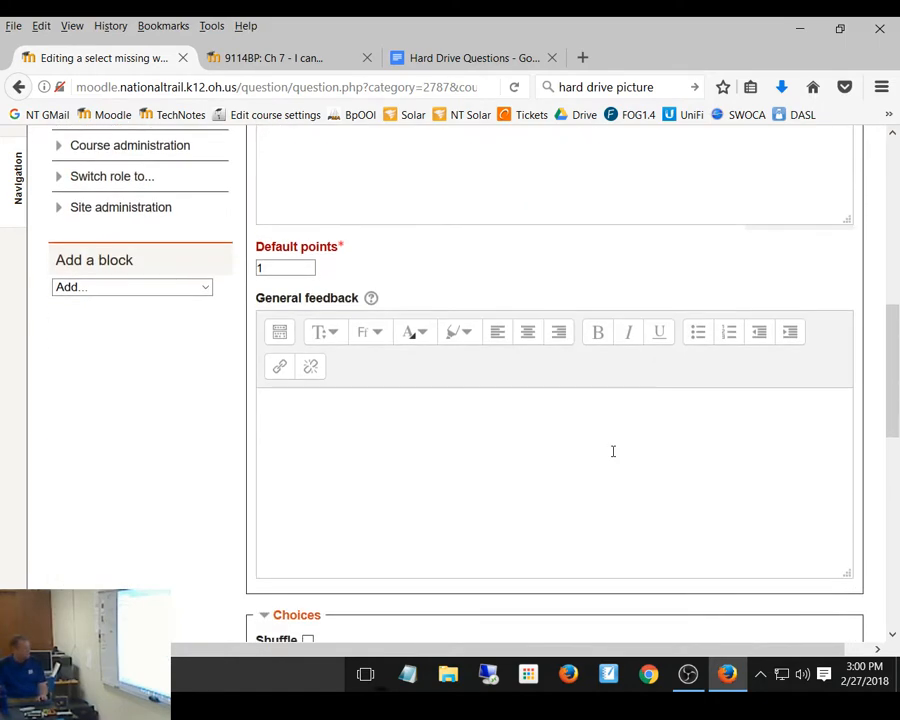
pyautogui.scroll(-5, 514, 494)
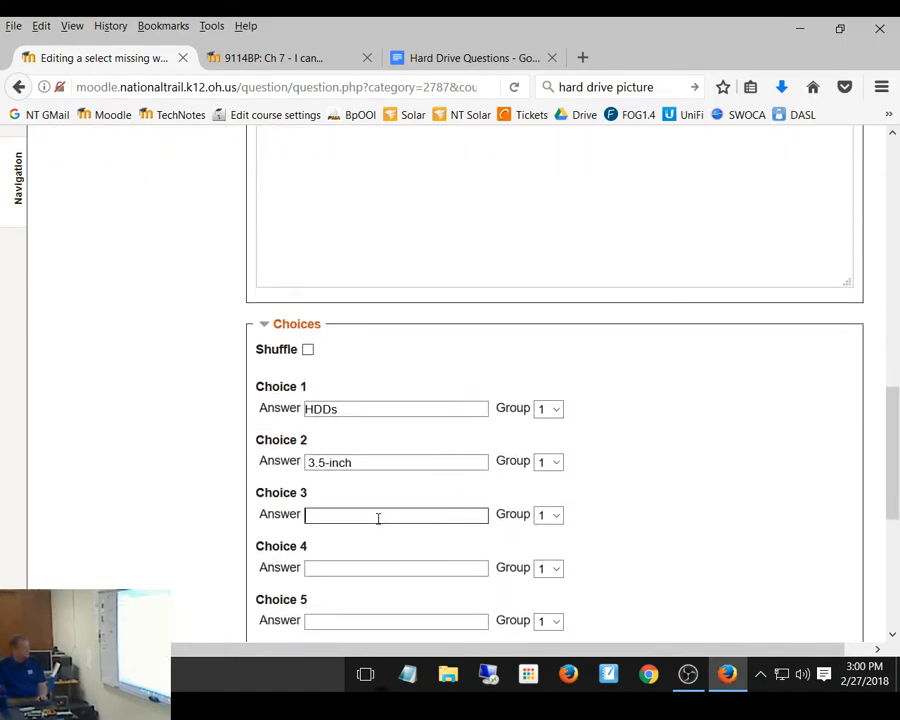
pyautogui.hotkey('ctrl', 'v')
pyautogui.scroll(12, 688, 437)
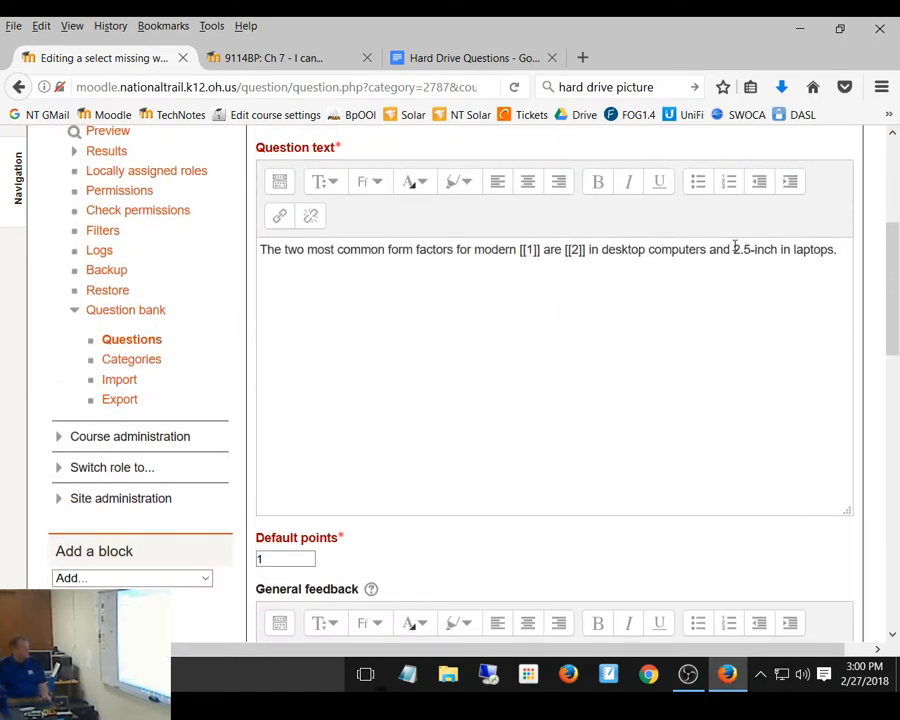
pyautogui.moveTo(733, 249); pyautogui.dragTo(757, 250)
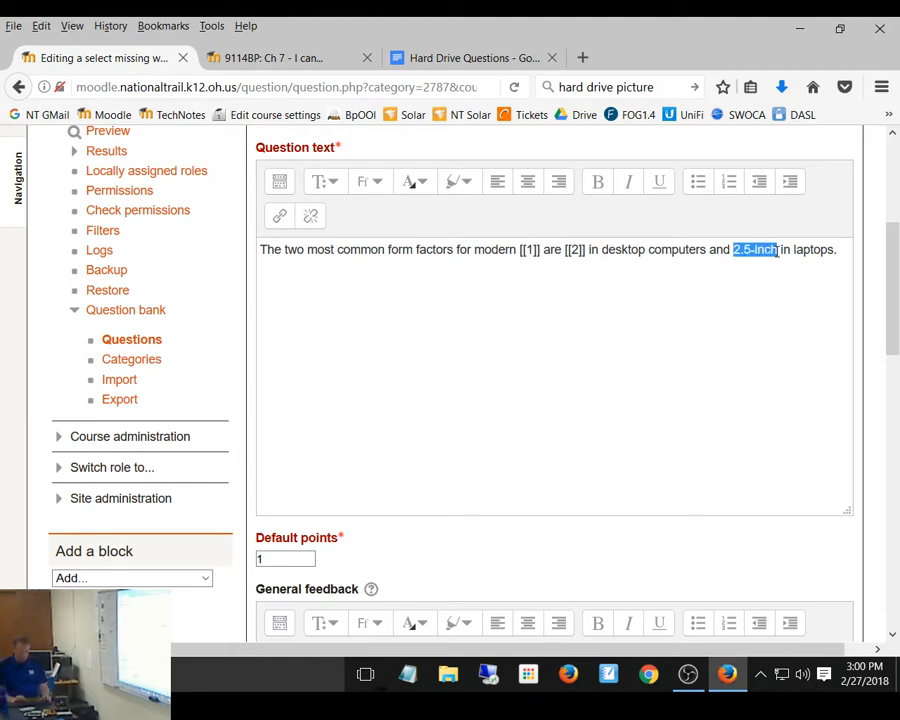
pyautogui.write('[[3]]')
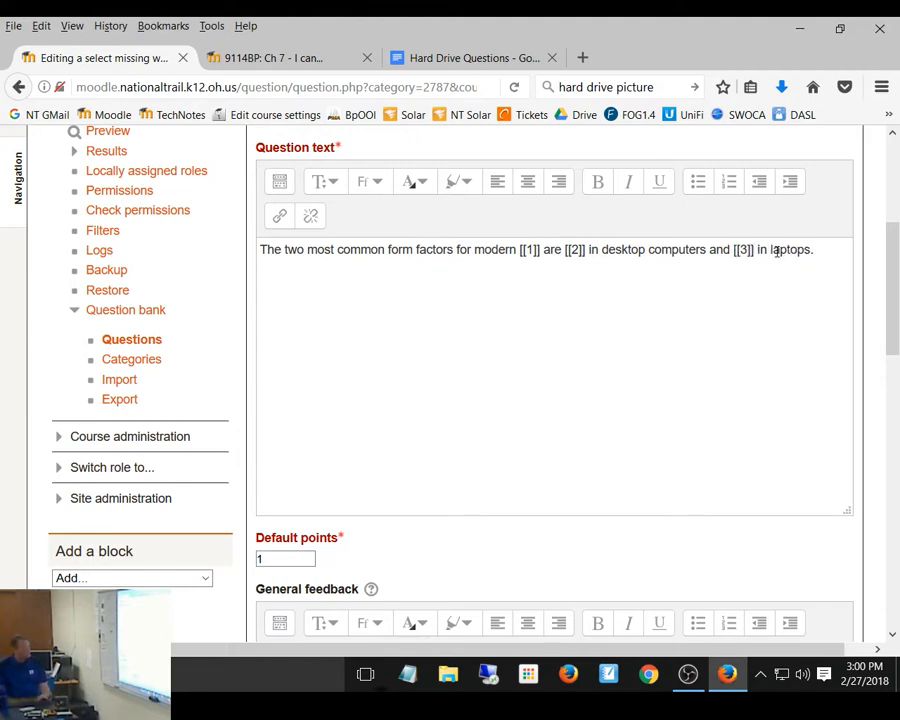
# Set the question's default points to 2 and turn on shuffling of the choices
pyautogui.scroll(-3, 564, 390)
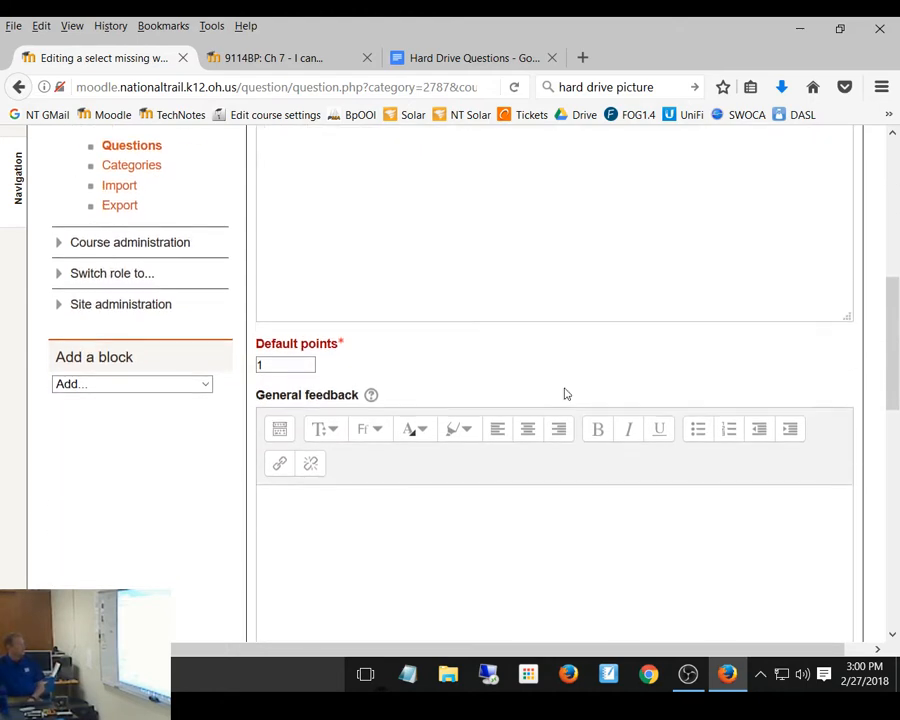
pyautogui.scroll(-3, 556, 393)
pyautogui.moveTo(281, 173); pyautogui.dragTo(241, 166)
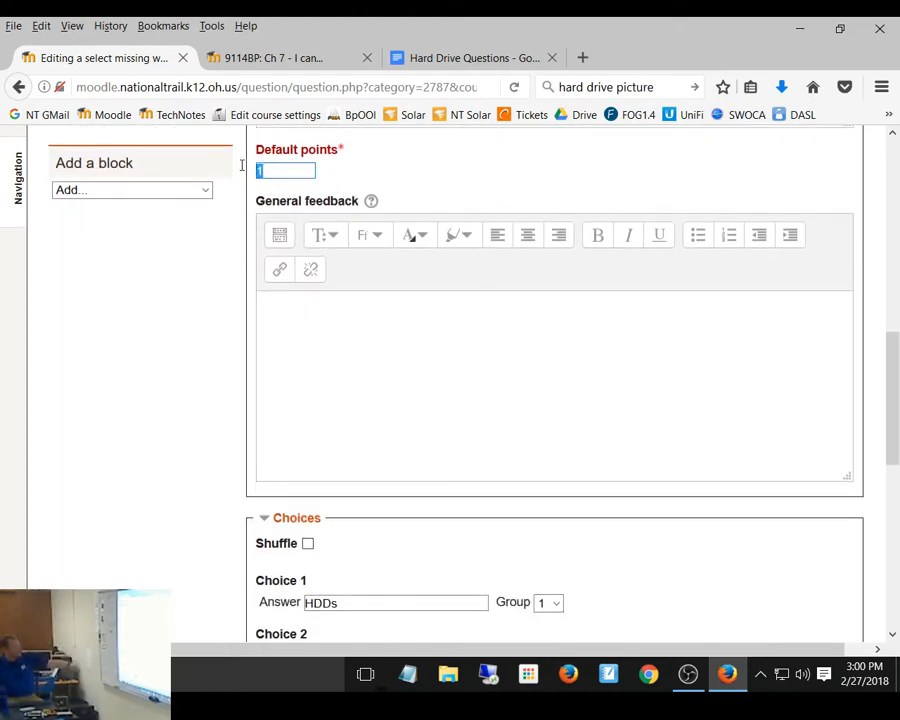
pyautogui.write('2')
pyautogui.scroll(-3, 422, 209)
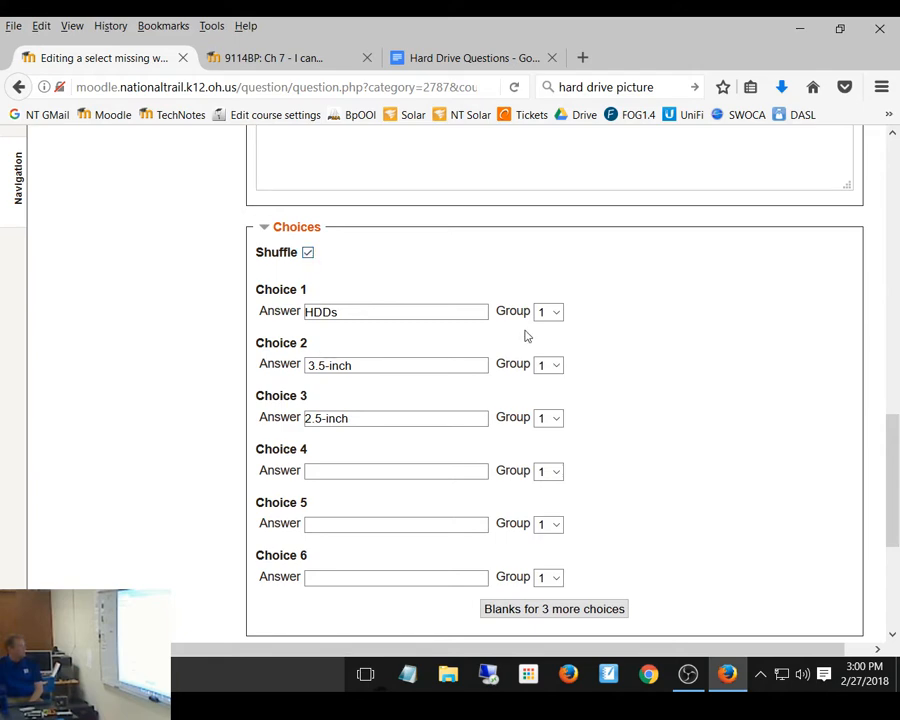
# Add the wrong answers "5.5- inch" as choice 4 and "SDDs" as choice 5, and save the question
pyautogui.scroll(-2, 470, 410)
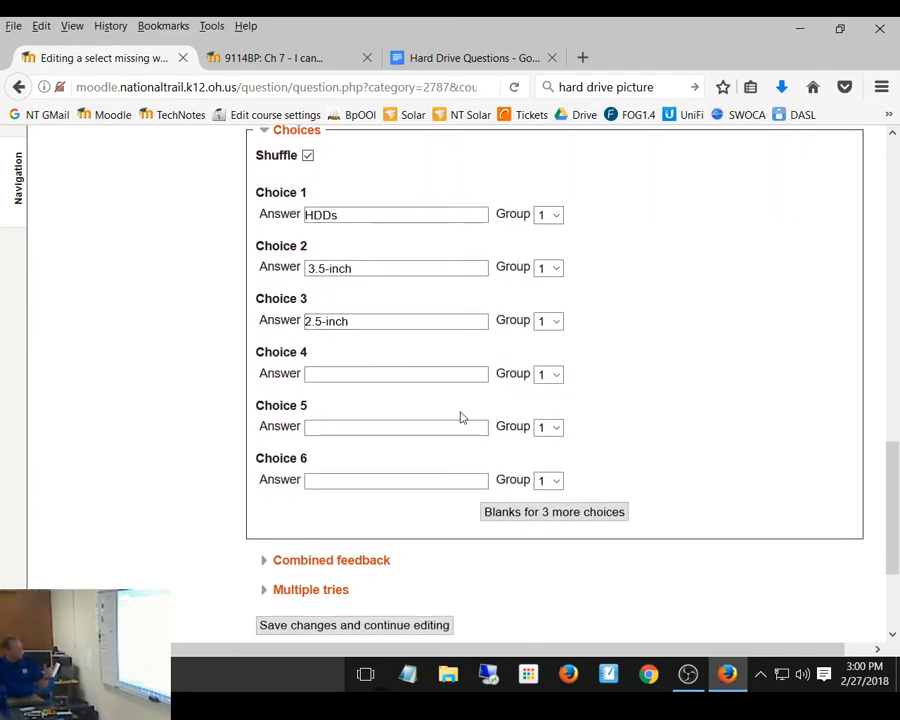
pyautogui.click(354, 378)
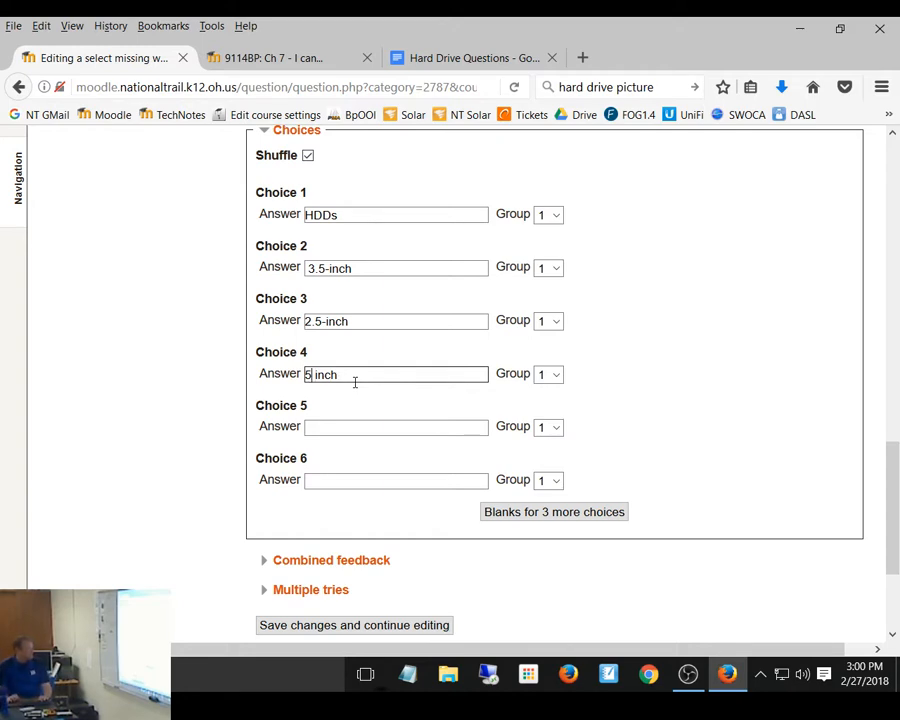
pyautogui.write('.5-')
pyautogui.click(362, 426)
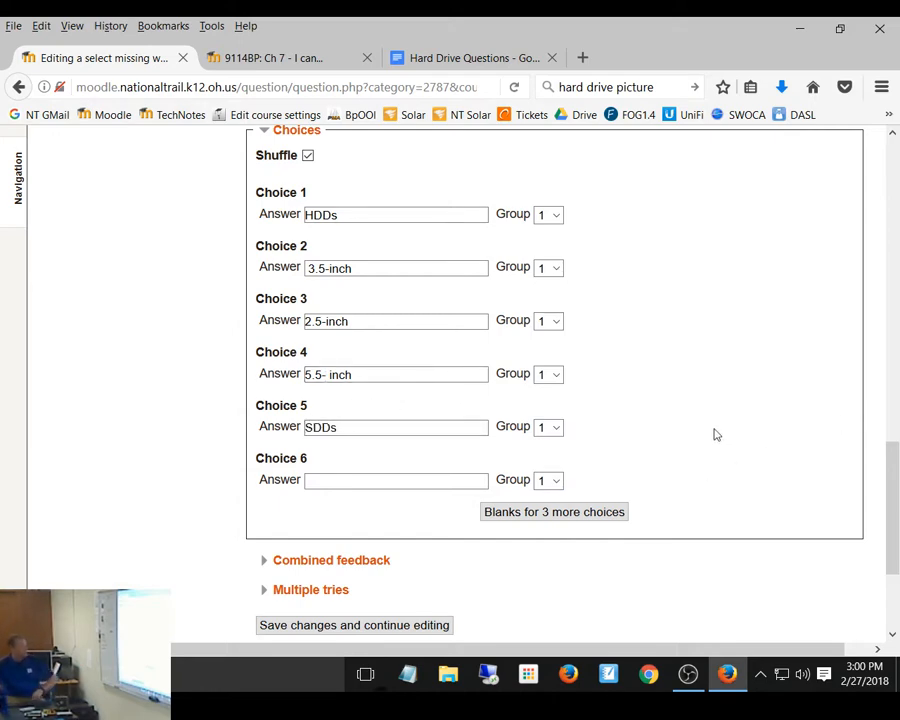
pyautogui.scroll(-3, 714, 430)
pyautogui.scroll(3, 714, 405)
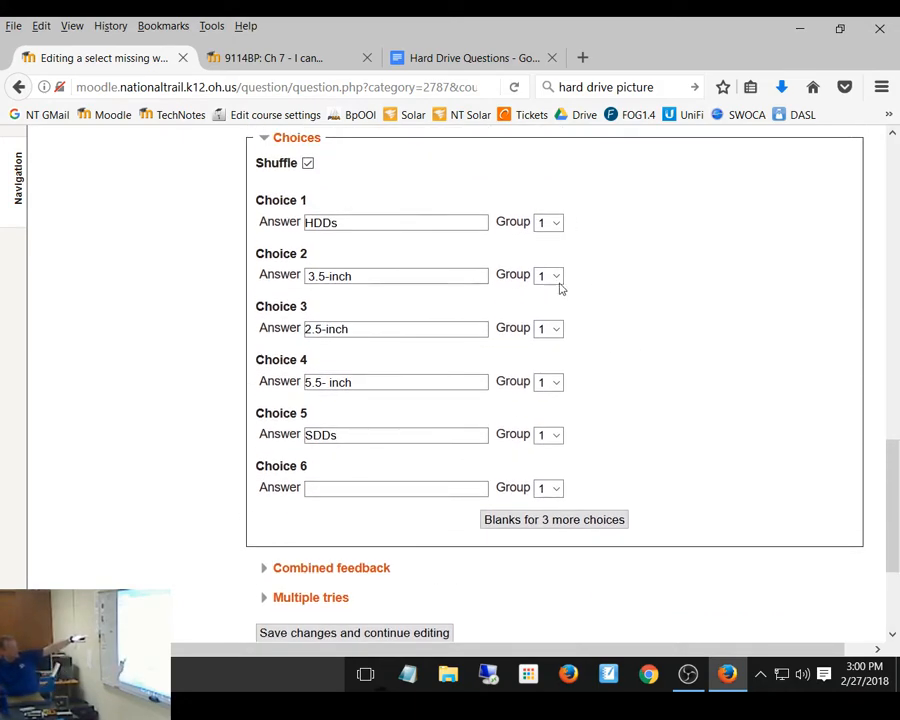
pyautogui.scroll(-3, 542, 482)
pyautogui.click(302, 484)
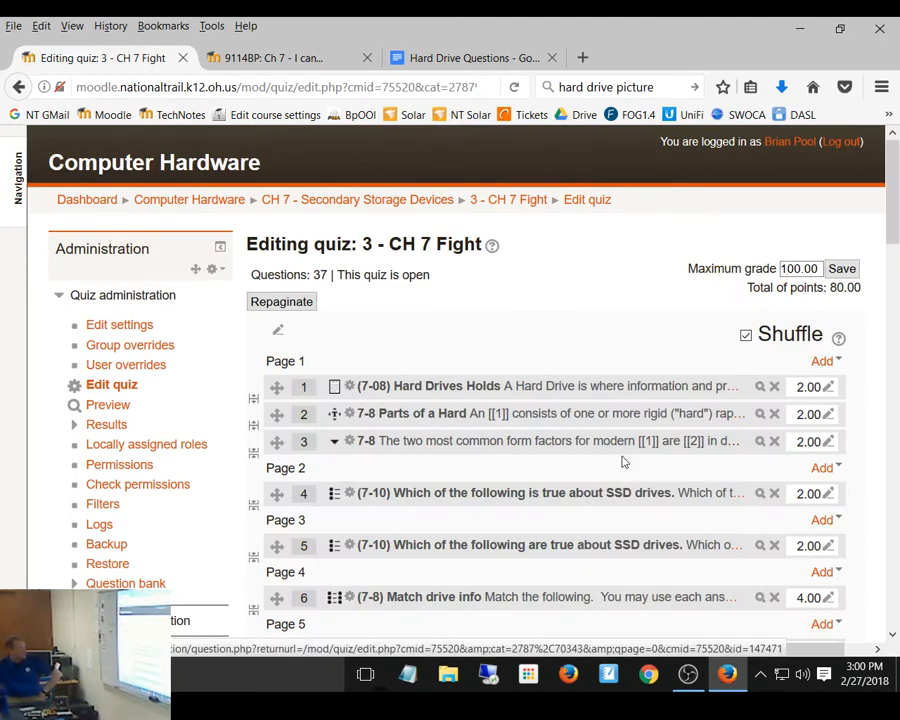
# Preview the new 7-8 question, fill its blanks with HDDs, 3.5-inch and 2.5-inch, and close the preview
pyautogui.click(760, 441)
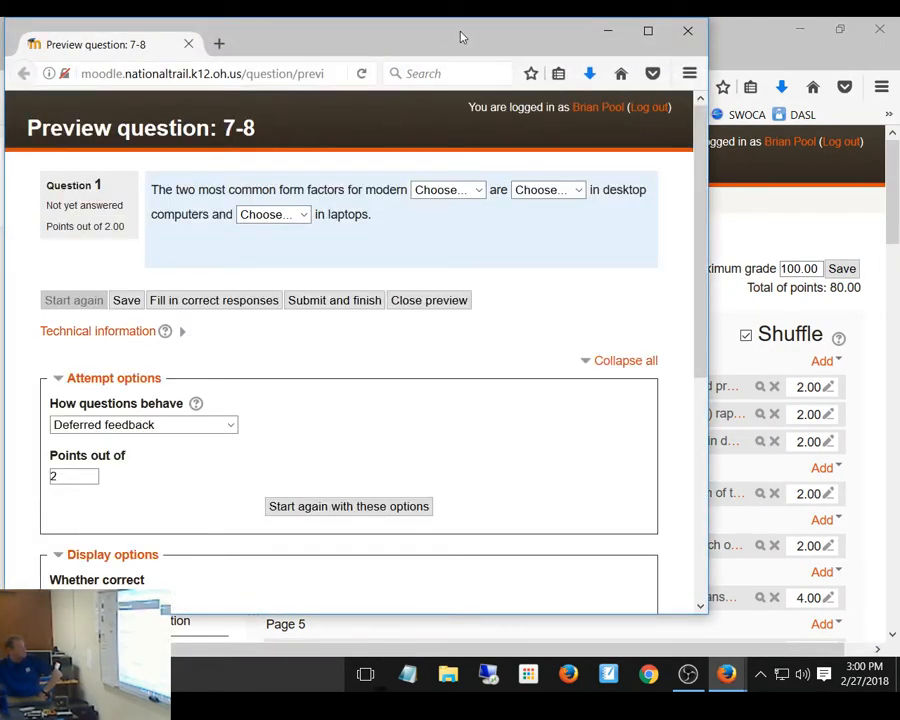
pyautogui.click(647, 30)
pyautogui.click(458, 182)
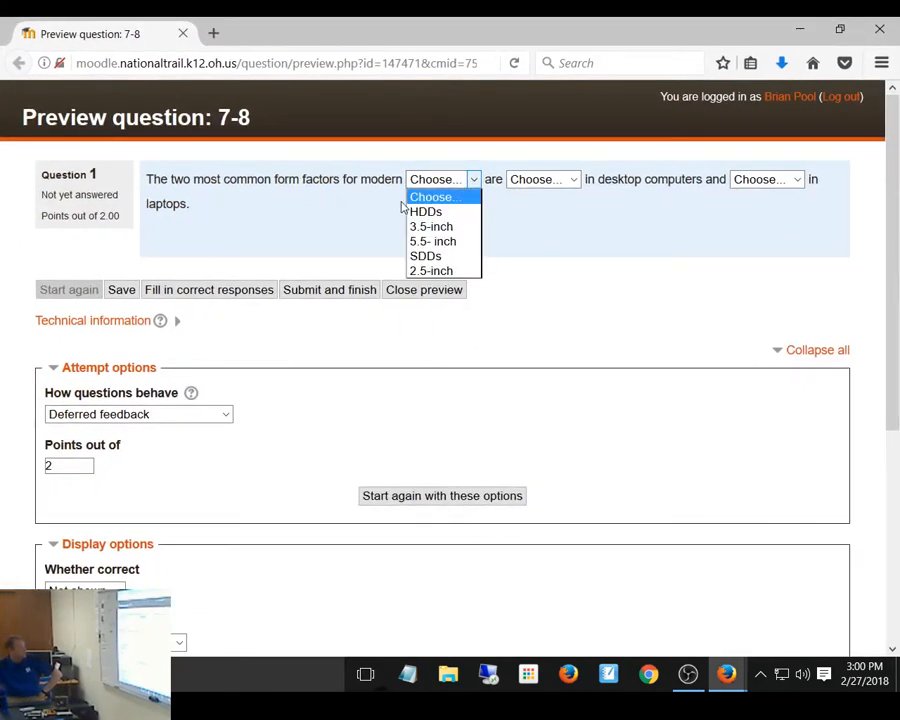
pyautogui.click(426, 213)
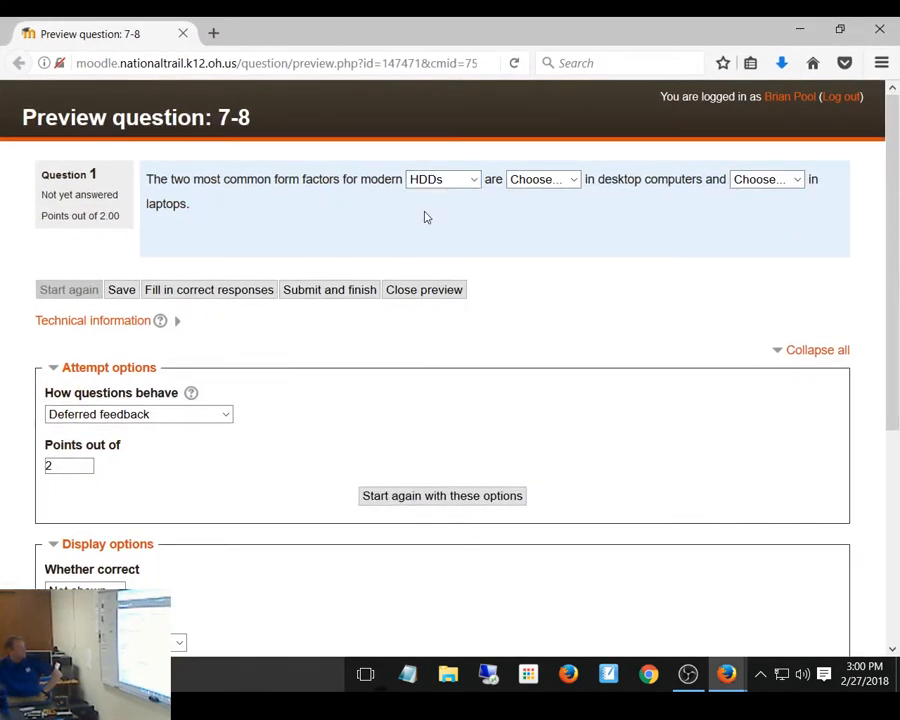
pyautogui.click(541, 185)
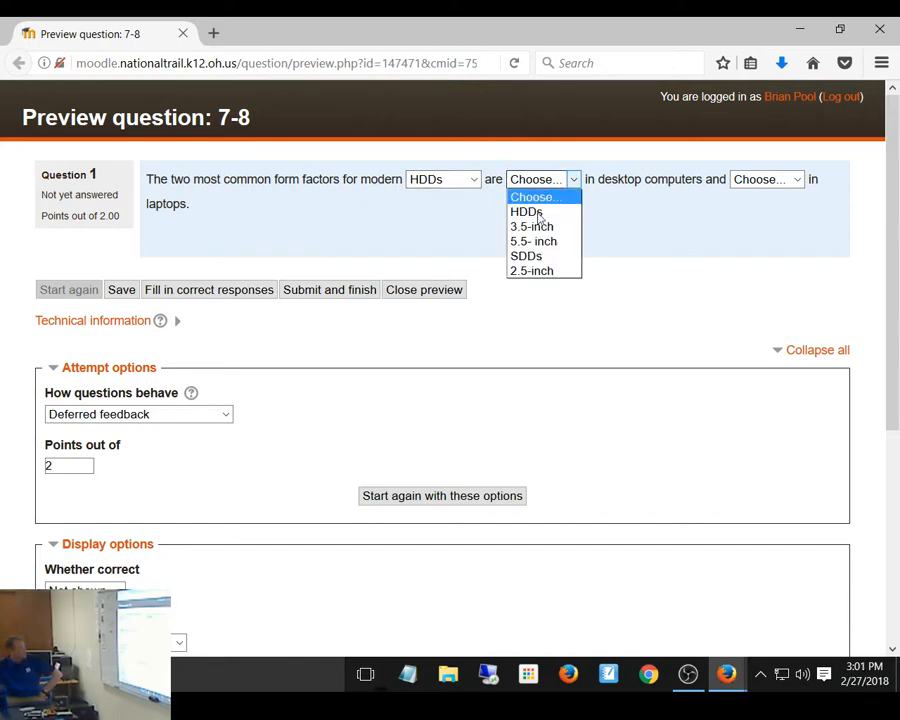
pyautogui.click(531, 226)
pyautogui.click(754, 186)
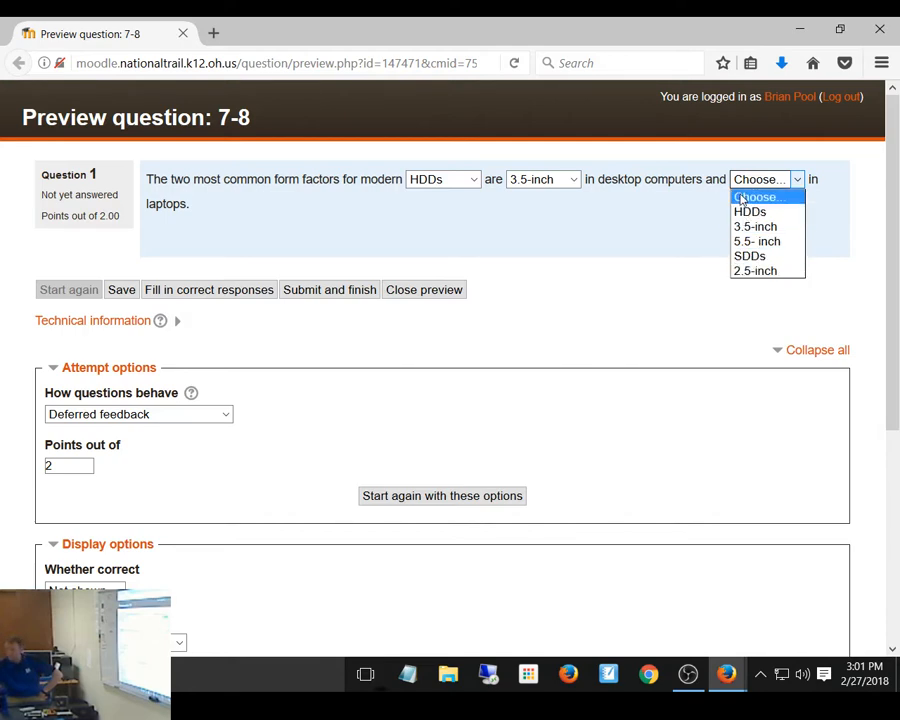
pyautogui.click(757, 271)
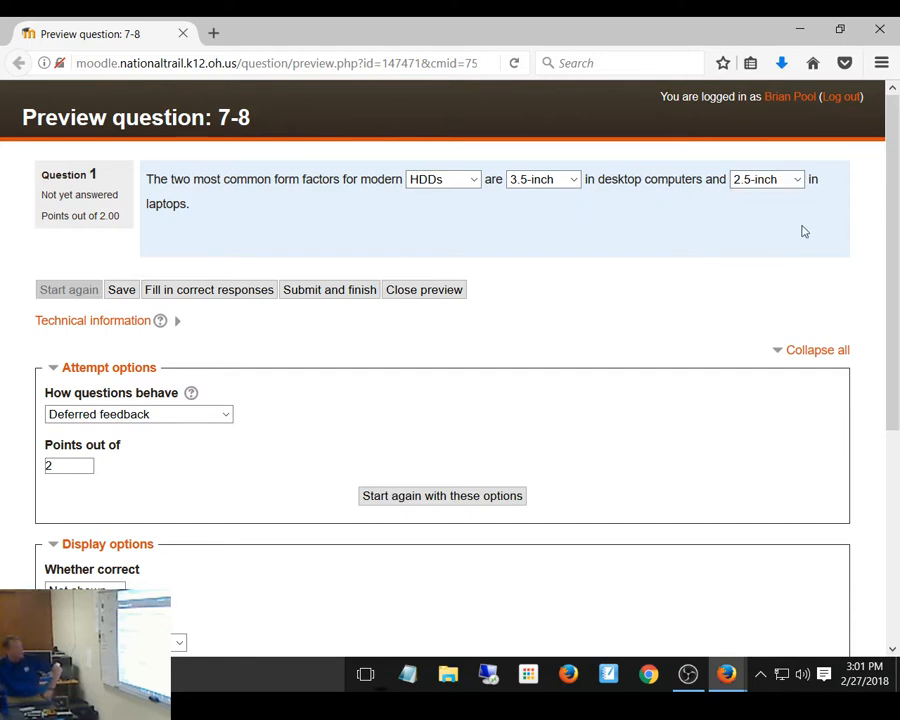
pyautogui.click(880, 30)
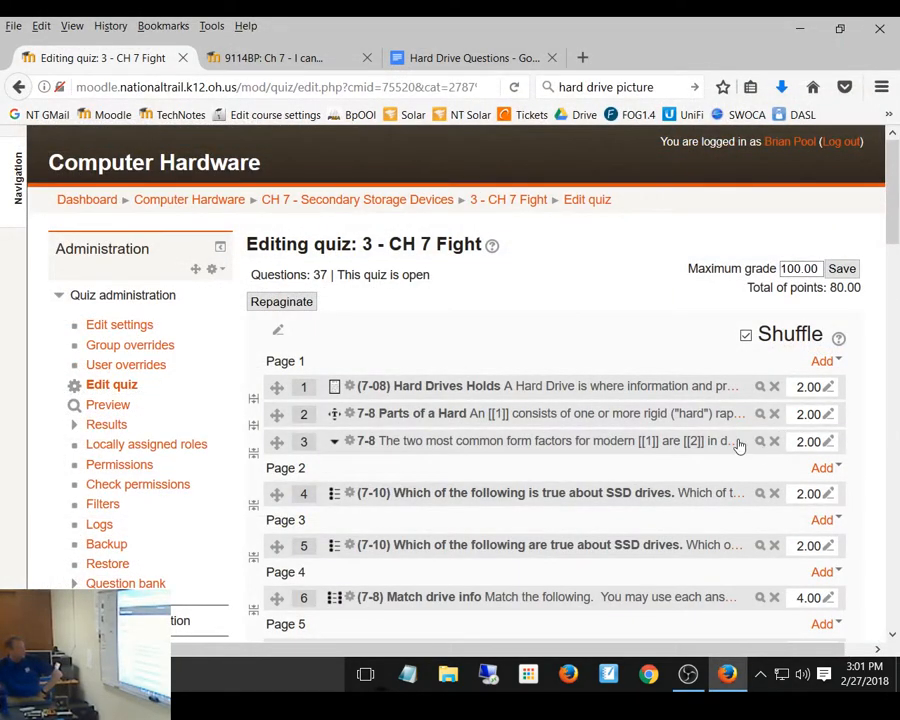
# Reopen the 7-8 missing words question, assign choices 2, 3 and 4 (the inch sizes) to group 2, and save
pyautogui.click(358, 445)
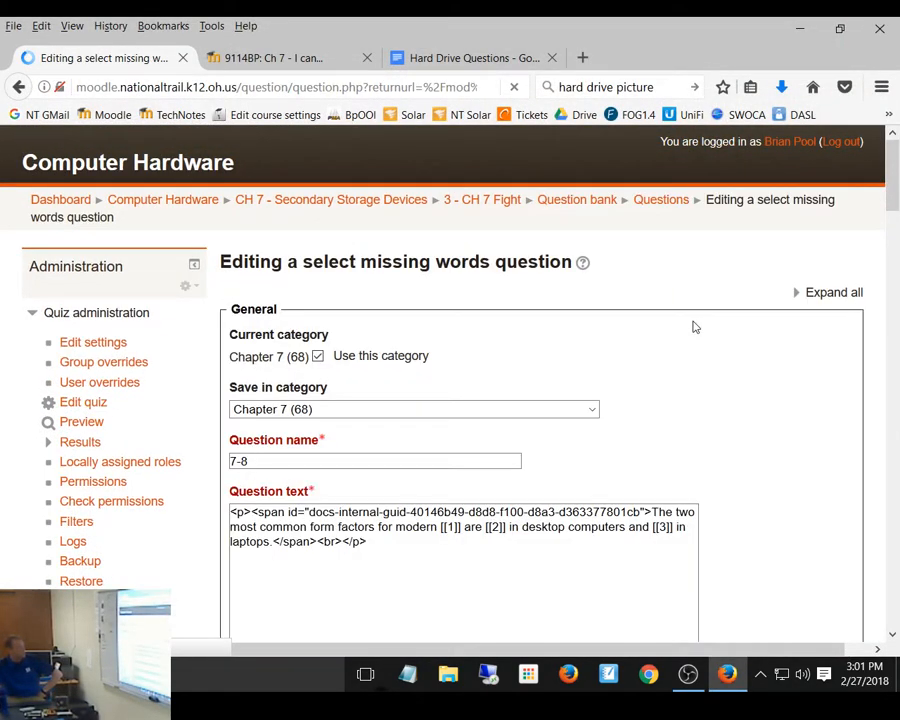
pyautogui.scroll(-15, 535, 377)
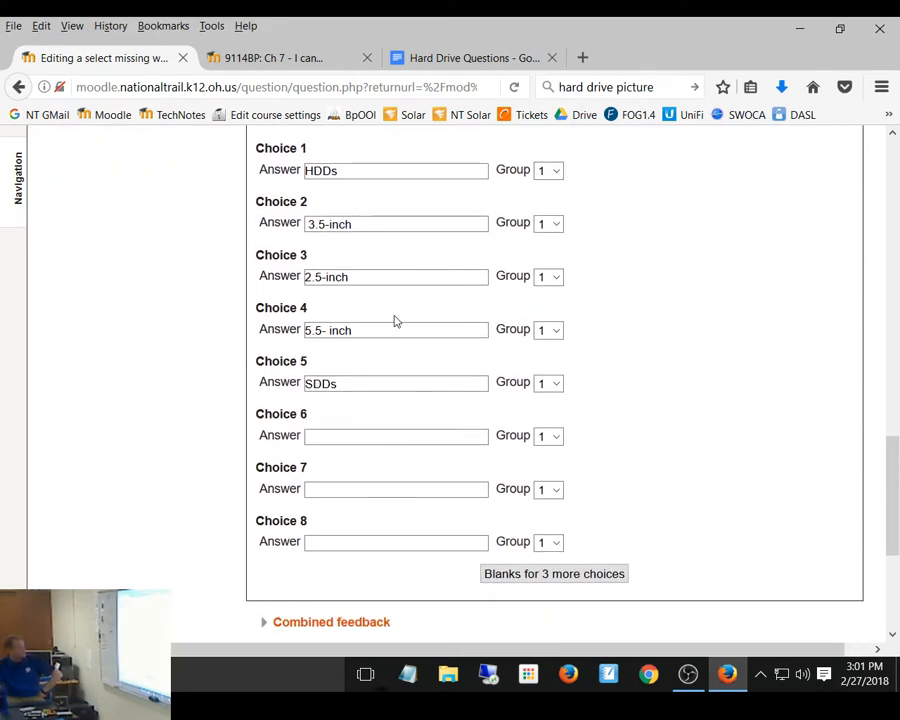
pyautogui.click(555, 226)
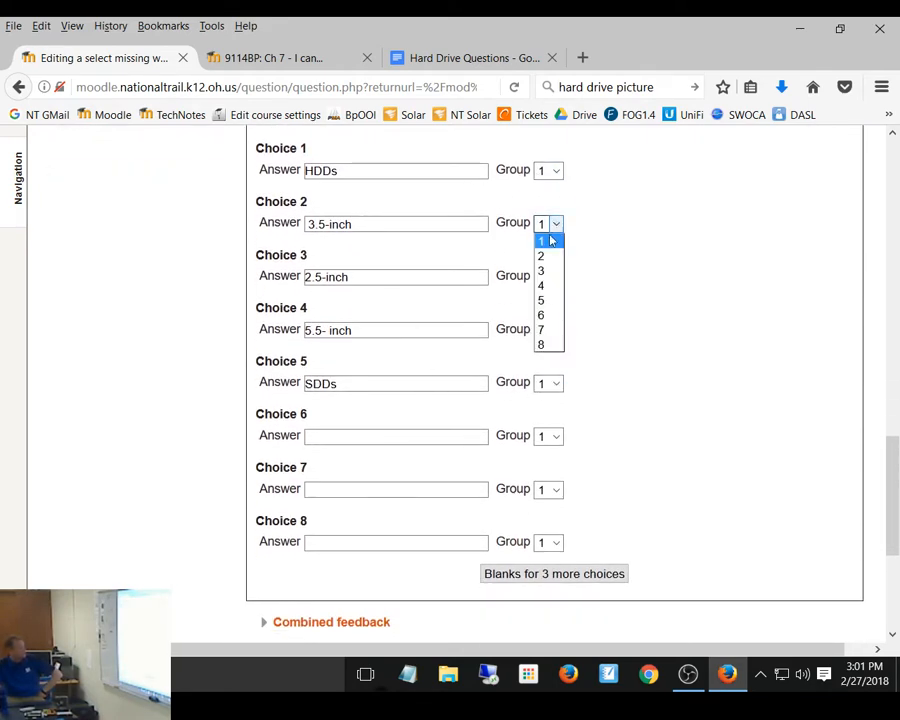
pyautogui.click(546, 255)
pyautogui.click(549, 278)
pyautogui.click(546, 310)
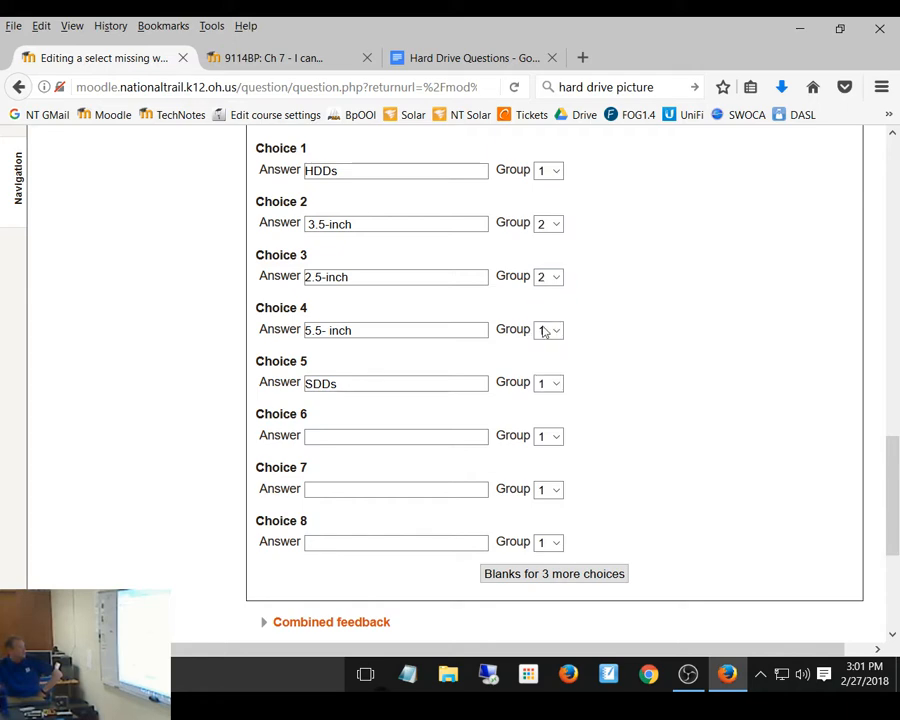
pyautogui.click(545, 330)
pyautogui.click(541, 363)
pyautogui.scroll(-5, 638, 545)
pyautogui.click(283, 489)
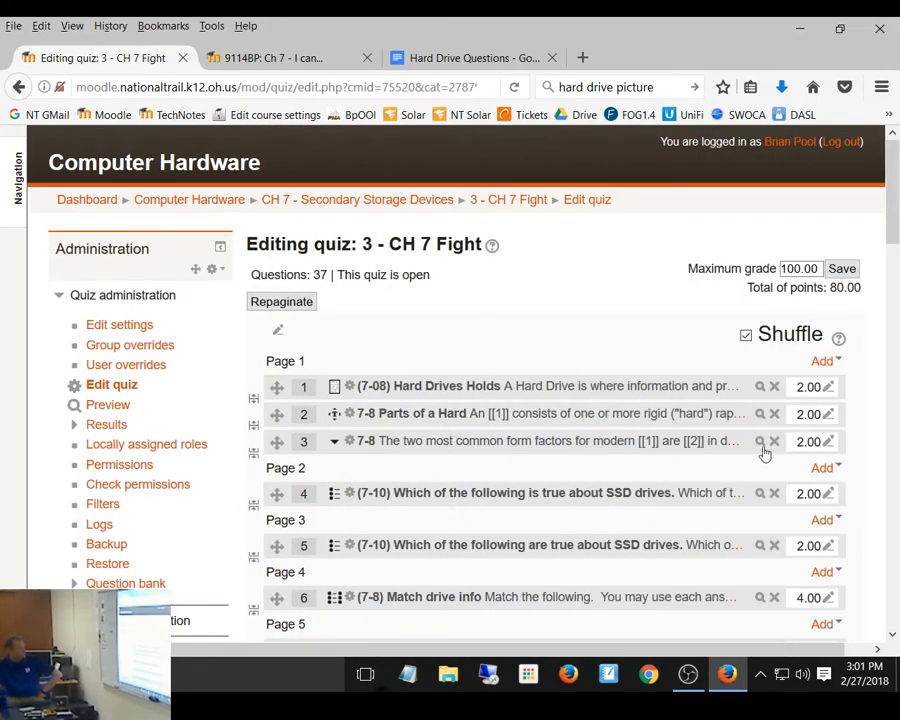
# Preview the regrouped 7-8 question and check which options each of the three blanks offers
pyautogui.click(760, 445)
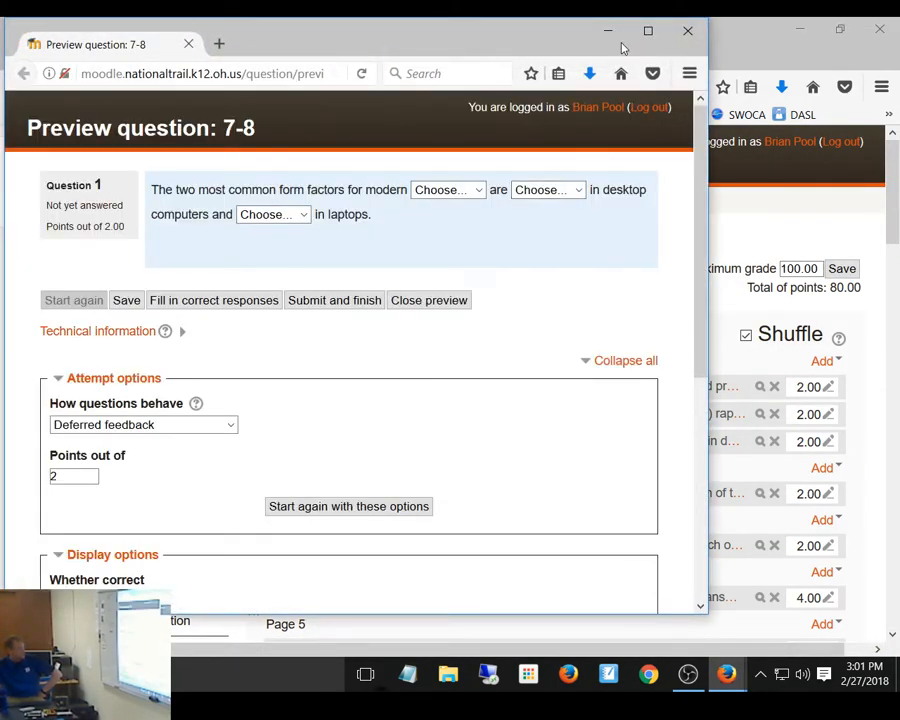
pyautogui.click(647, 31)
pyautogui.click(450, 181)
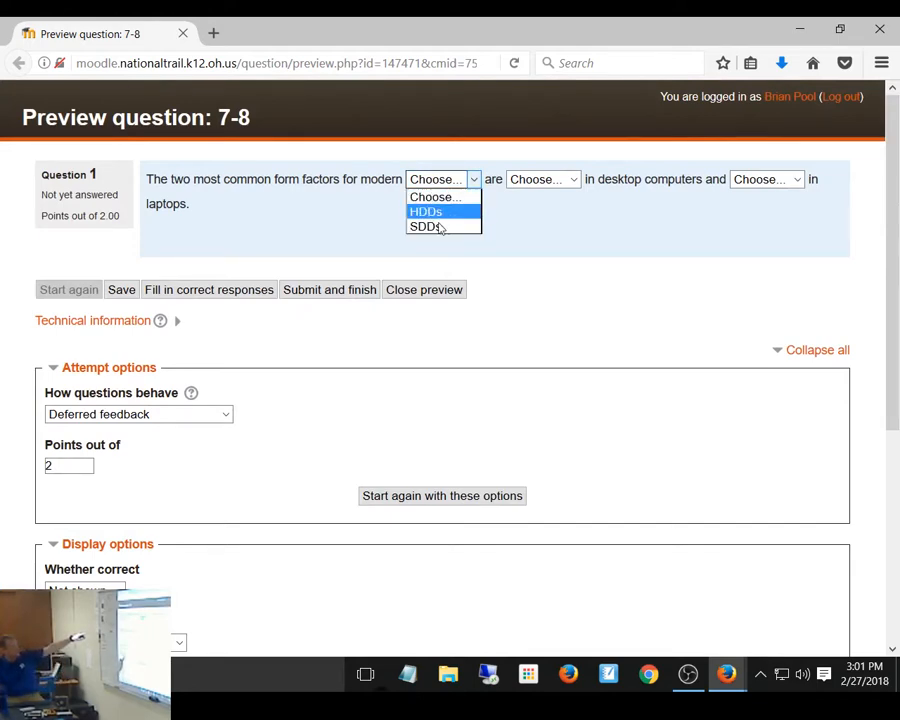
pyautogui.click(546, 179)
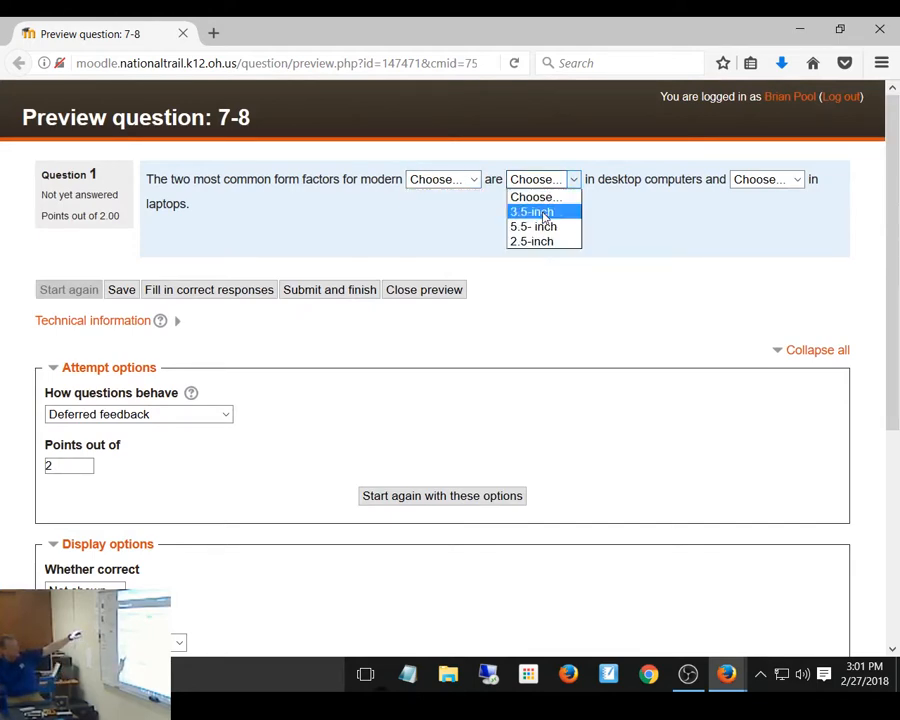
pyautogui.click(772, 181)
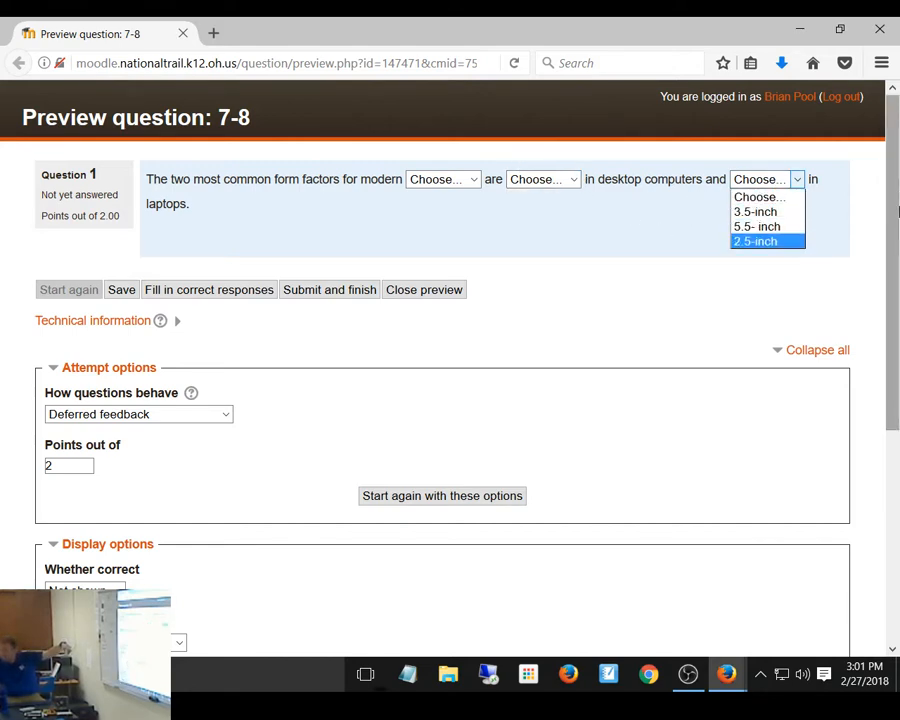
# Answer the previewed question with 3.5-inch for desktop computers, 2.5-inch for laptops and HDDs in the first blank
pyautogui.click(548, 183)
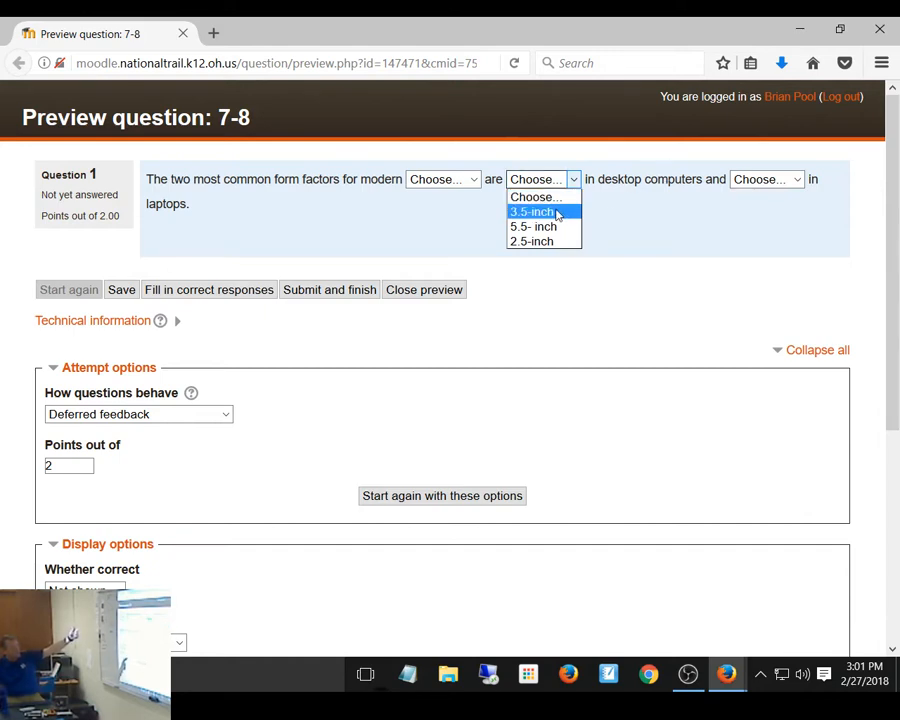
pyautogui.click(558, 212)
pyautogui.click(794, 180)
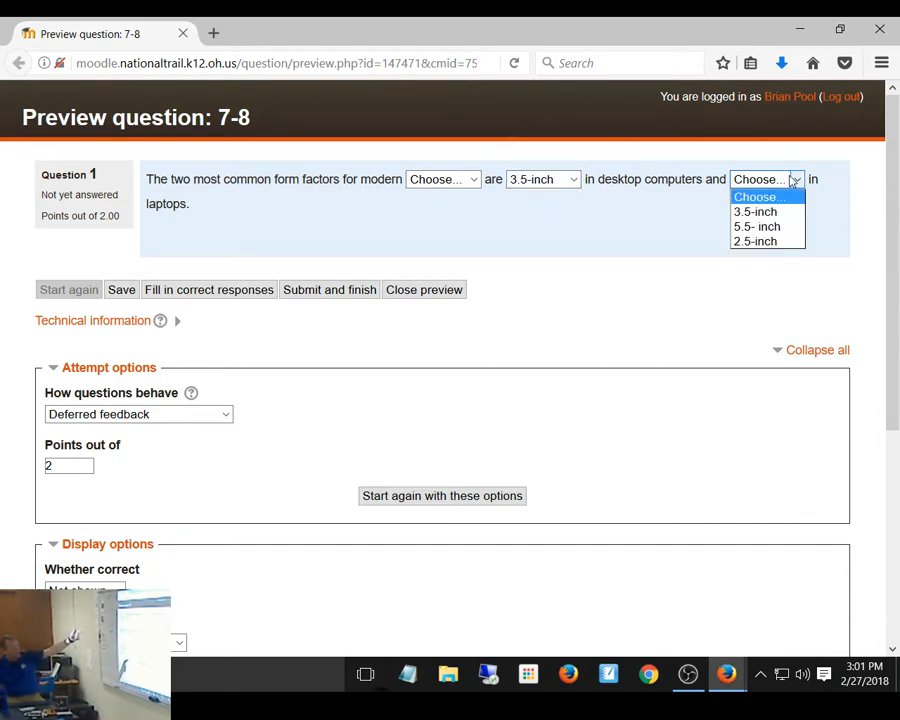
pyautogui.click(754, 246)
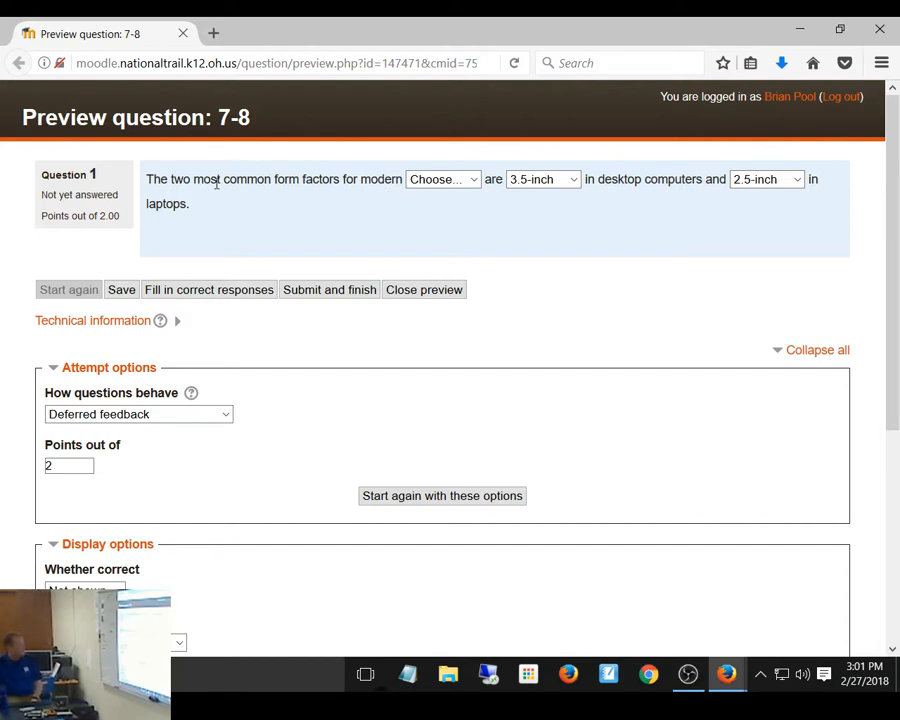
pyautogui.click(450, 181)
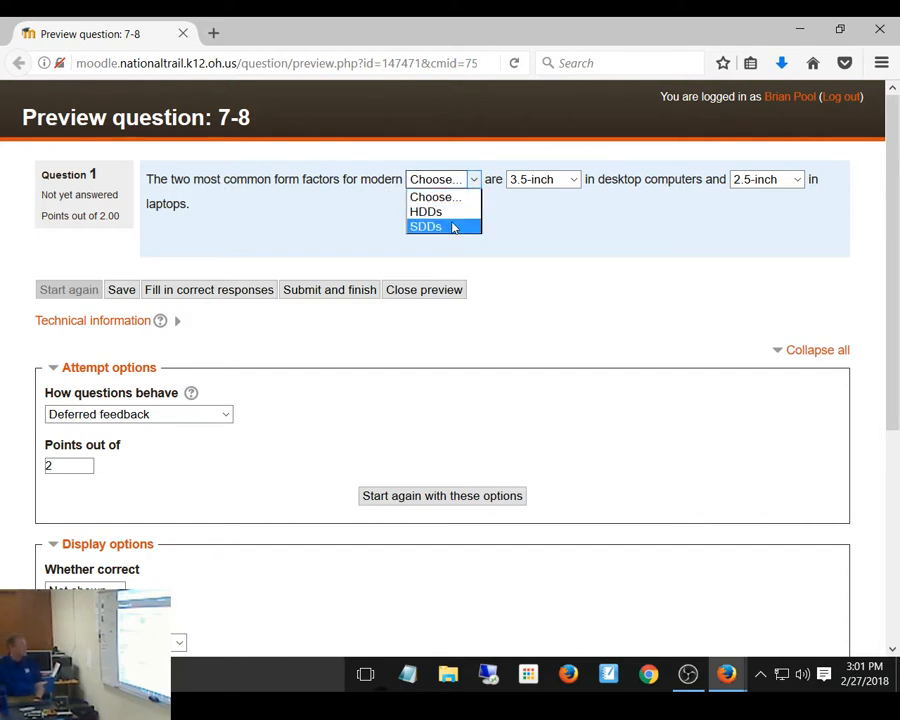
pyautogui.click(453, 212)
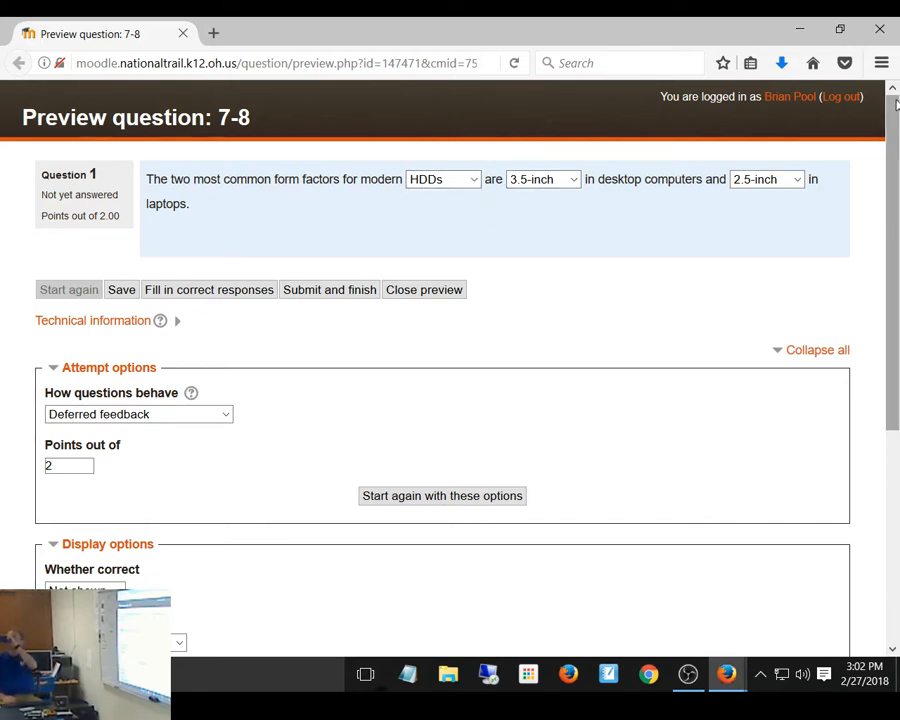
# Close the preview, reopen the 7-8 select missing words question and compare its numbered blanks with the list of choices
pyautogui.click(878, 32)
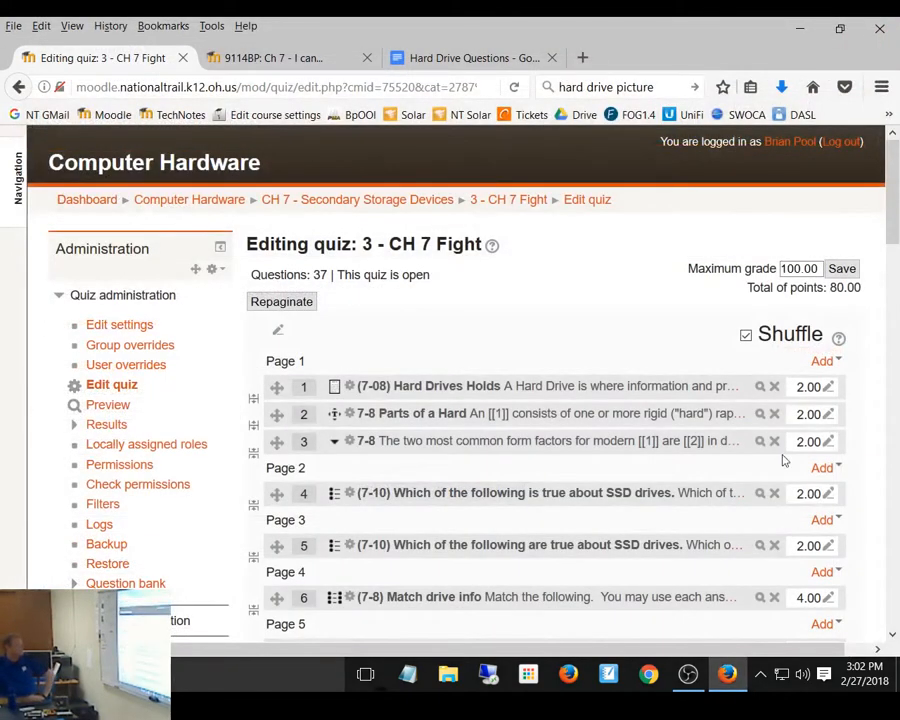
pyautogui.click(352, 441)
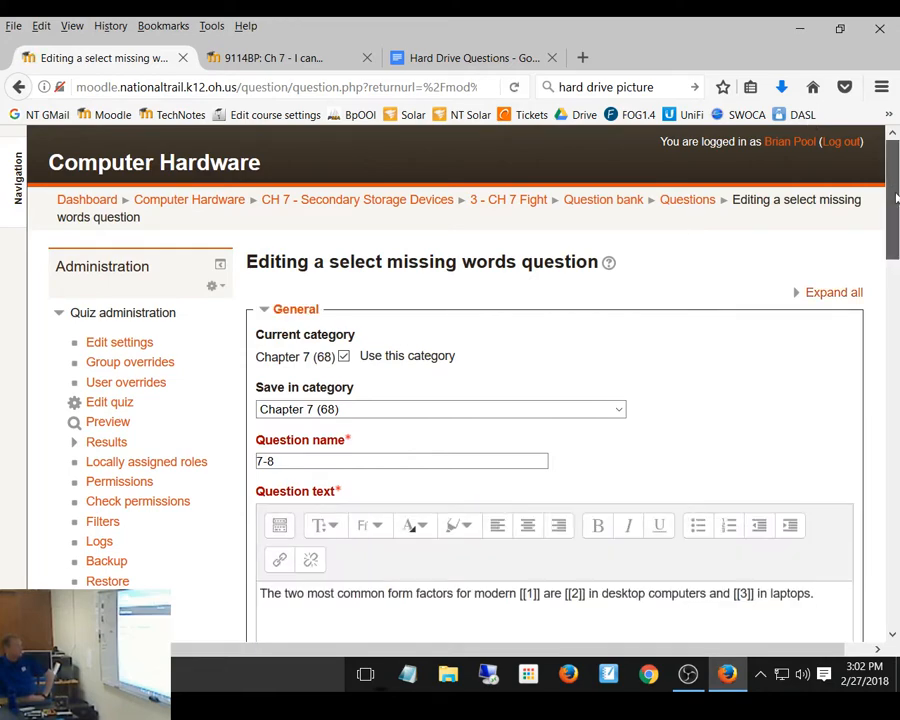
pyautogui.moveTo(895, 178); pyautogui.dragTo(897, 260)
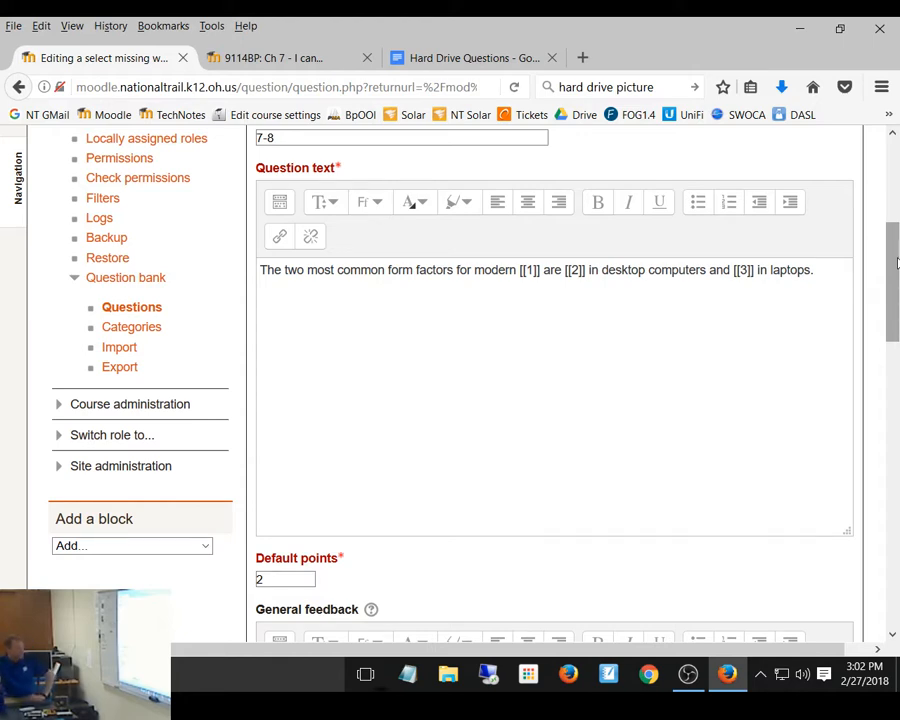
pyautogui.doubleClick(529, 270)
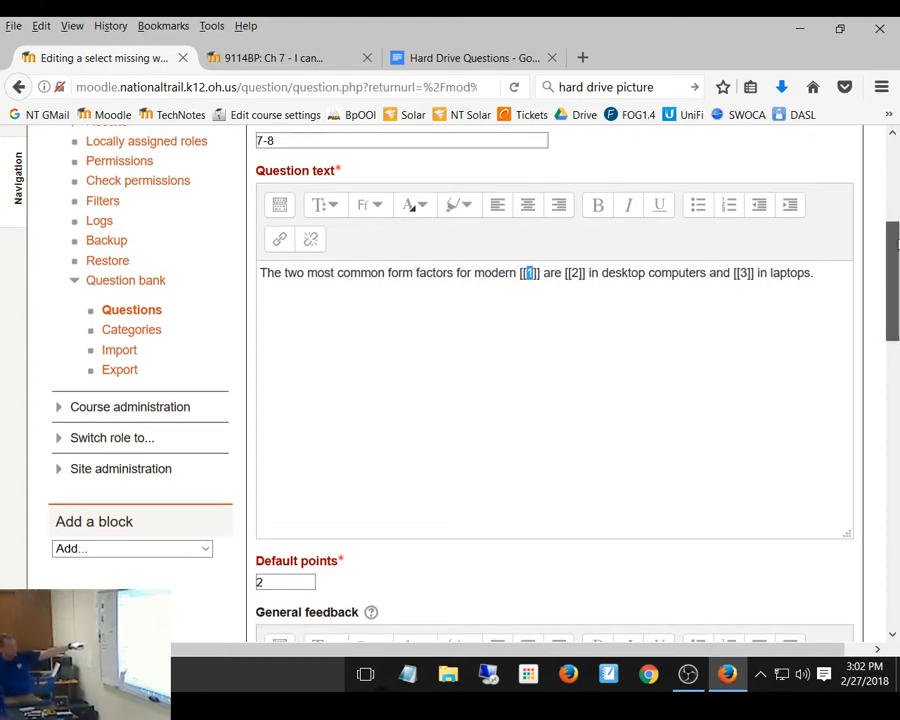
pyautogui.moveTo(887, 246); pyautogui.dragTo(890, 400)
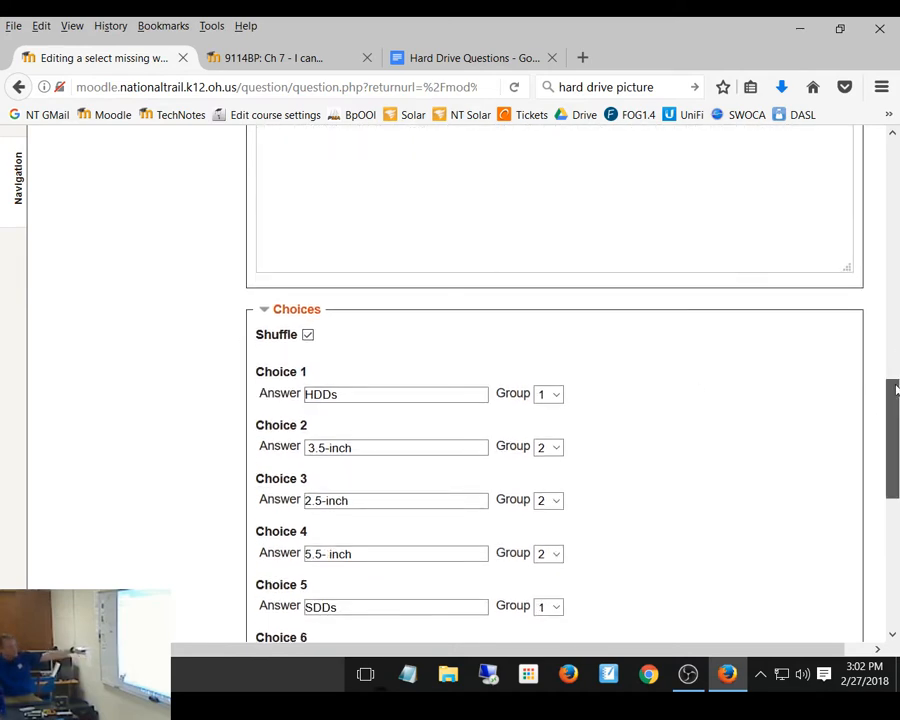
pyautogui.moveTo(889, 386); pyautogui.dragTo(857, 231)
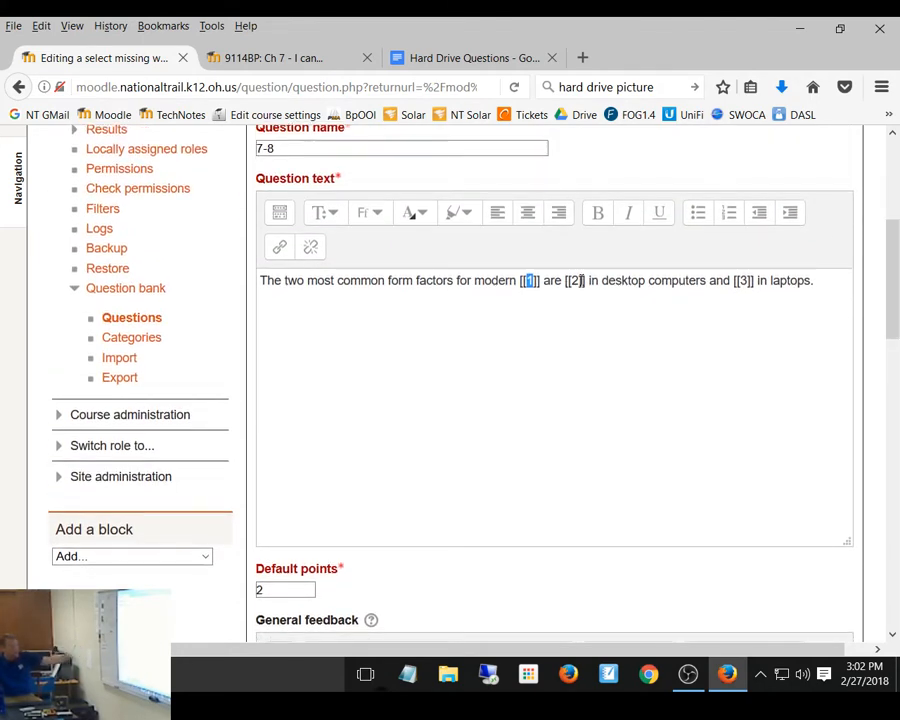
# Try changing the second blank's number in the question text to 6, and restore it to 2
pyautogui.doubleClick(575, 281)
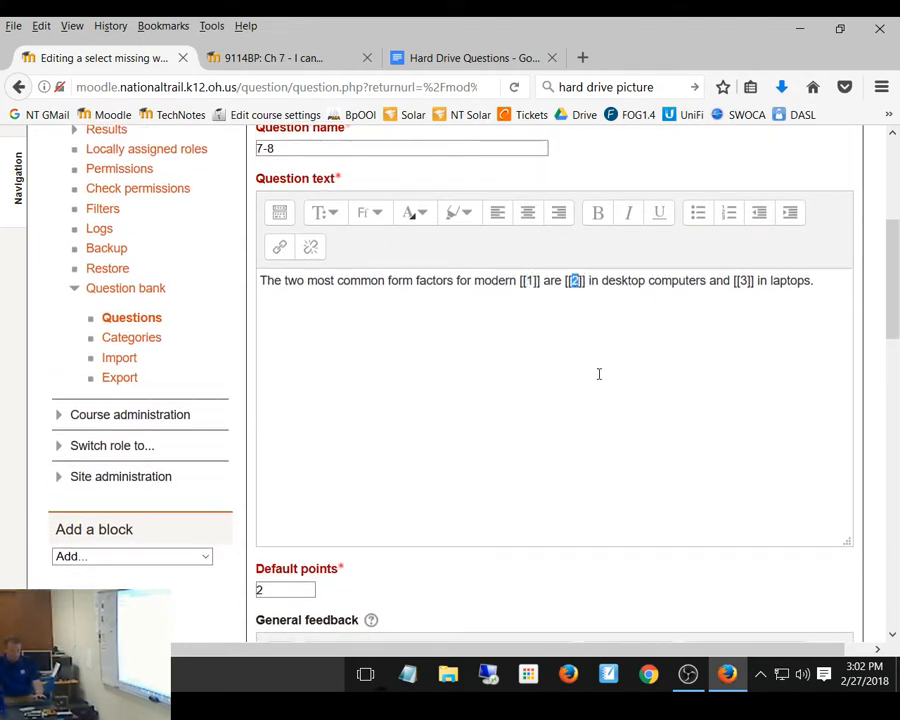
pyautogui.write('6')
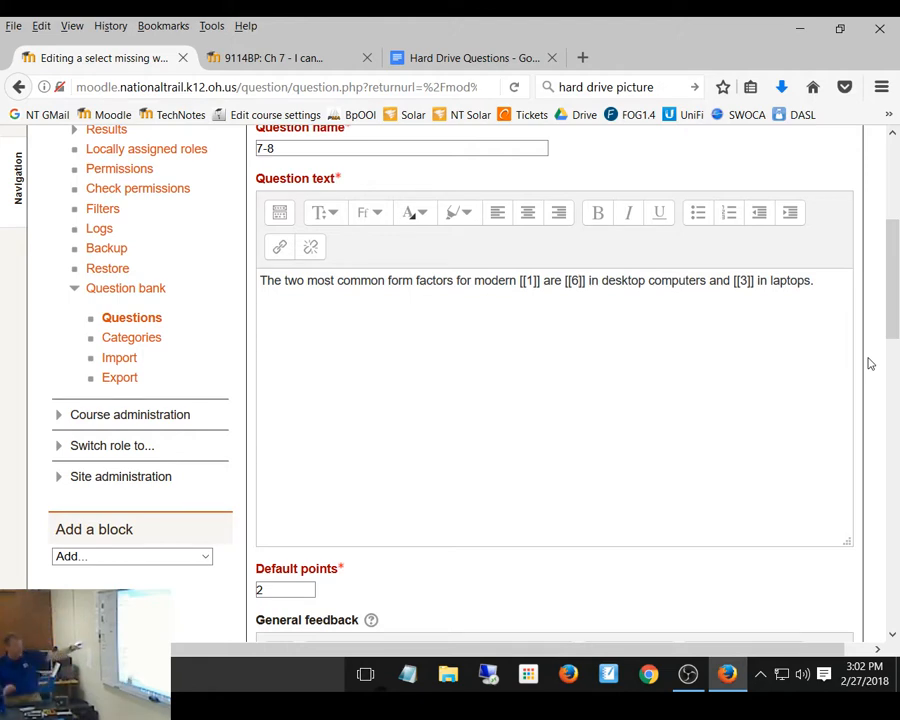
pyautogui.press('BackSpace')
pyautogui.write('2')
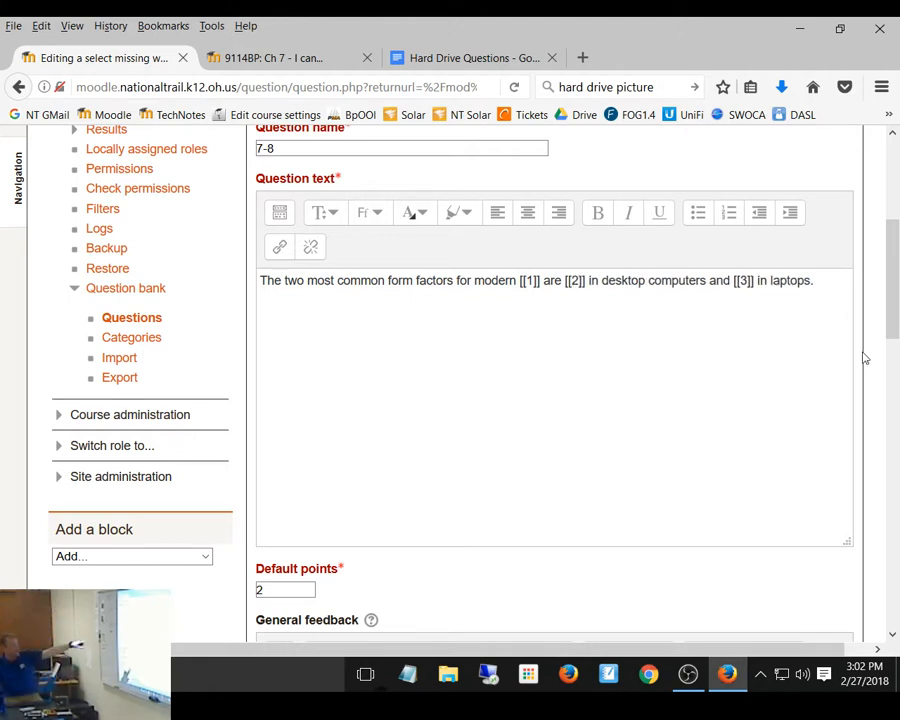
# Review the answer choices and their groups, and save the 7-8 select missing words question
pyautogui.moveTo(897, 295); pyautogui.dragTo(897, 483)
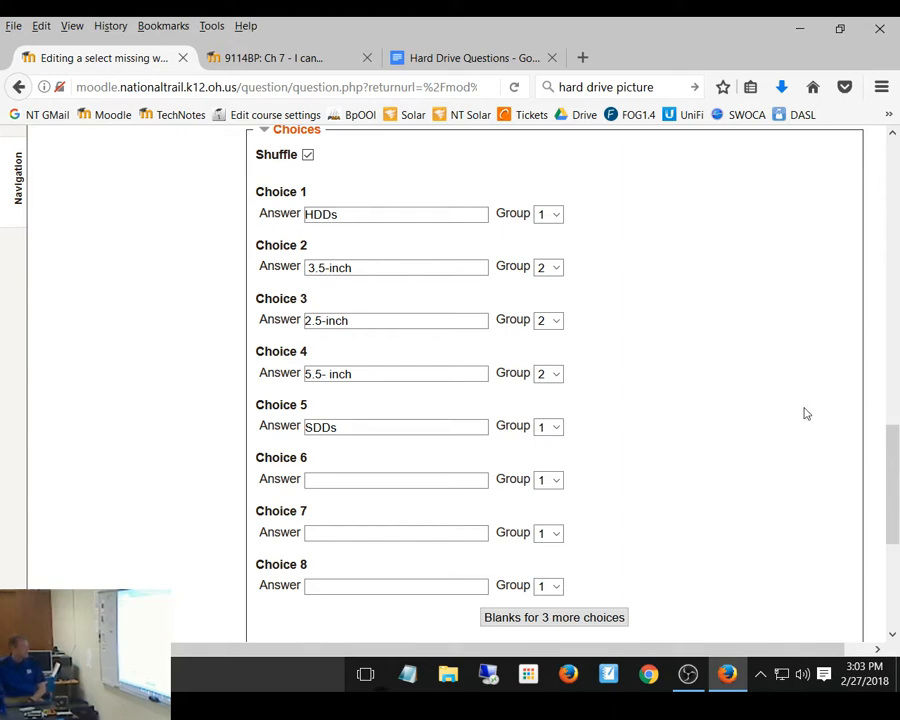
pyautogui.moveTo(895, 459); pyautogui.dragTo(888, 543)
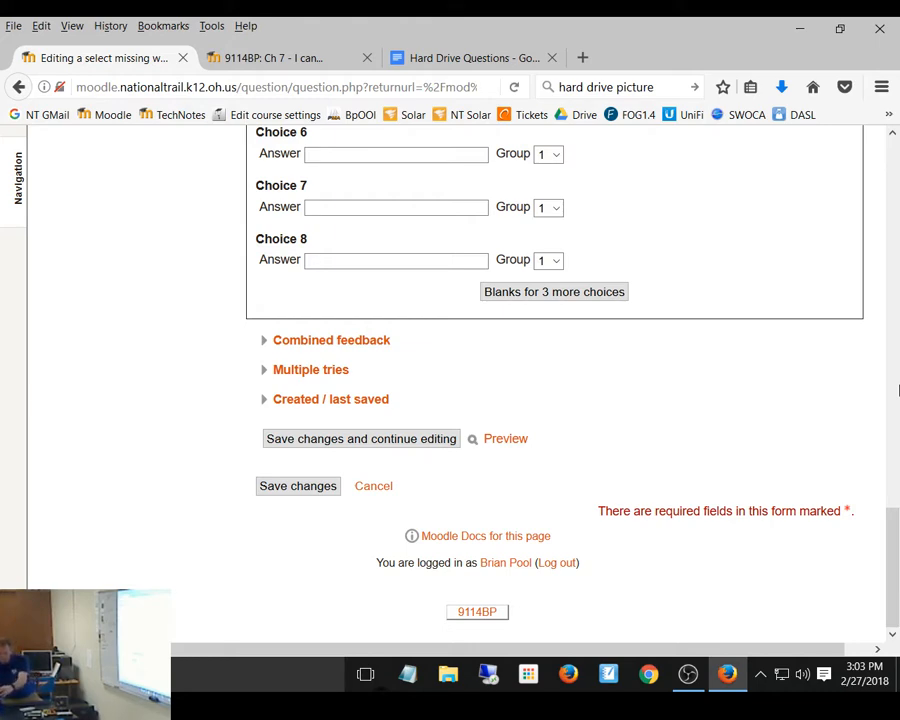
pyautogui.click(317, 490)
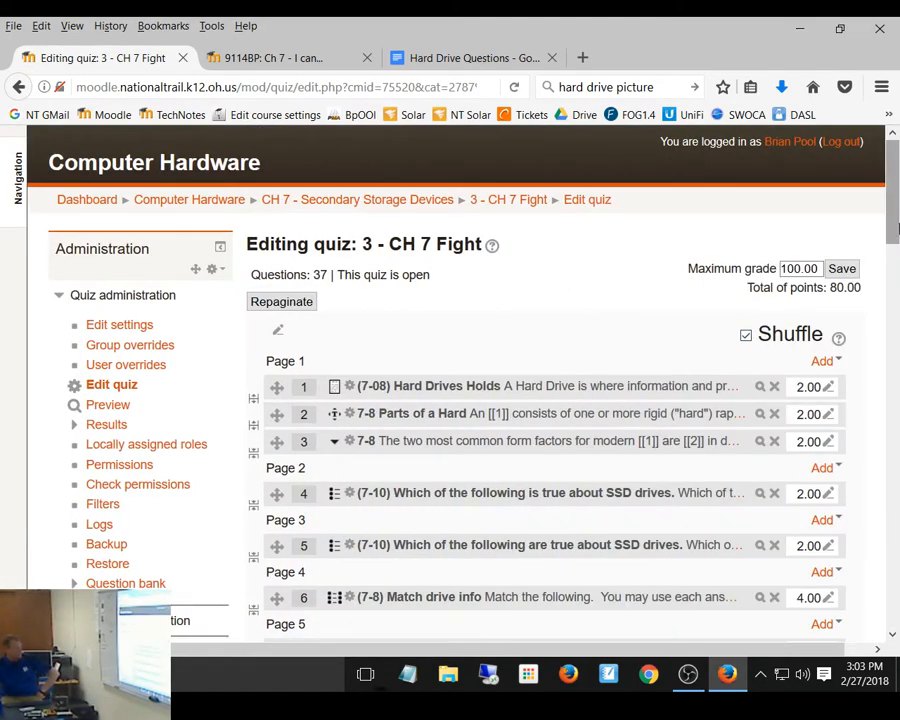
# Open the form for a new Description item on page 1, look over its fields, and return to the quiz without saving
pyautogui.moveTo(897, 226); pyautogui.dragTo(898, 252)
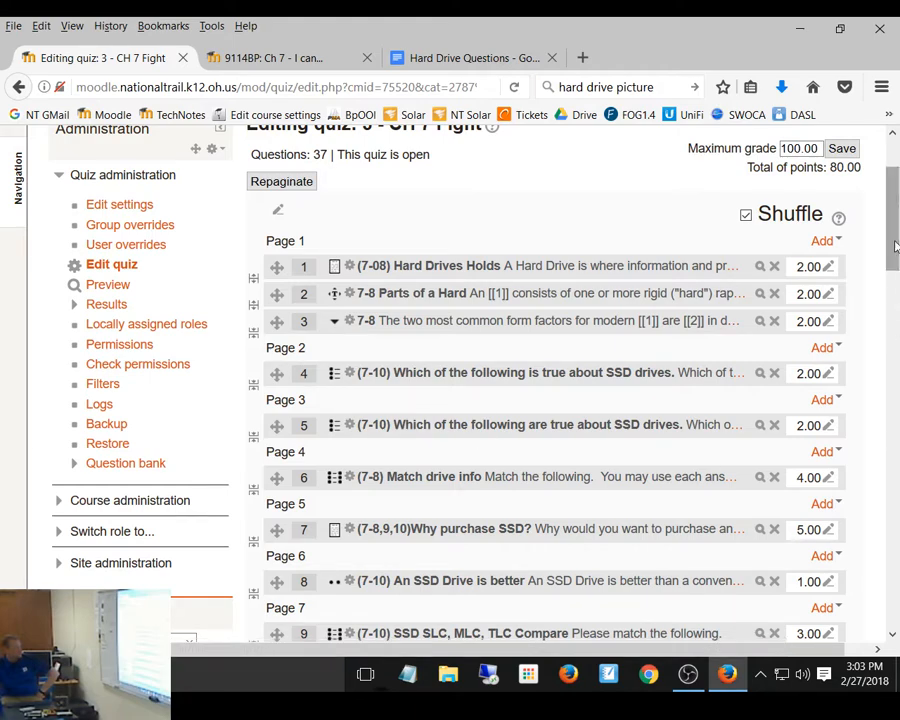
pyautogui.moveTo(895, 245); pyautogui.dragTo(890, 182)
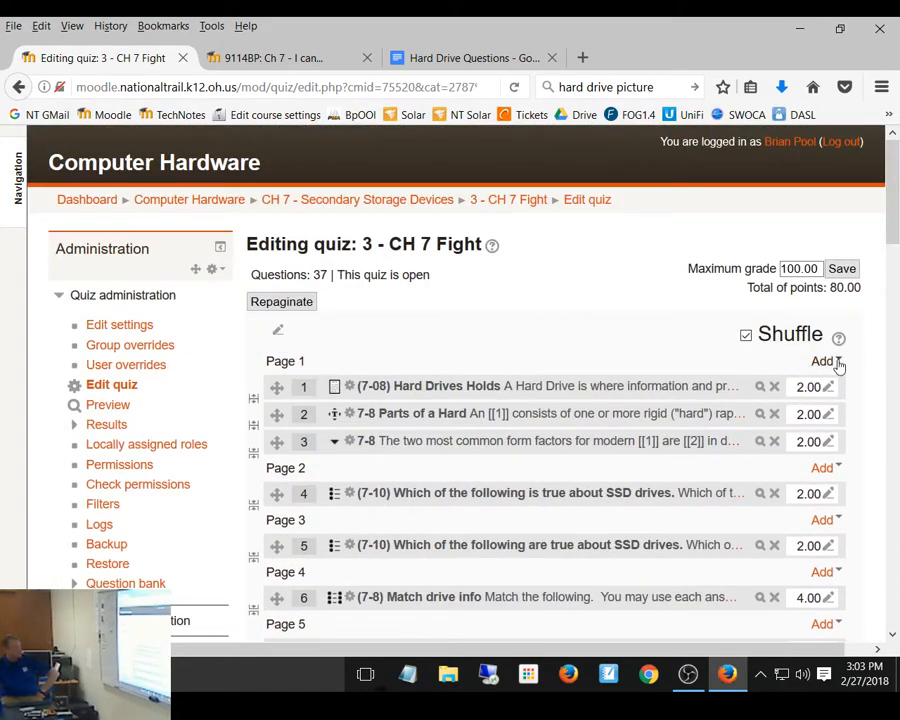
pyautogui.click(836, 363)
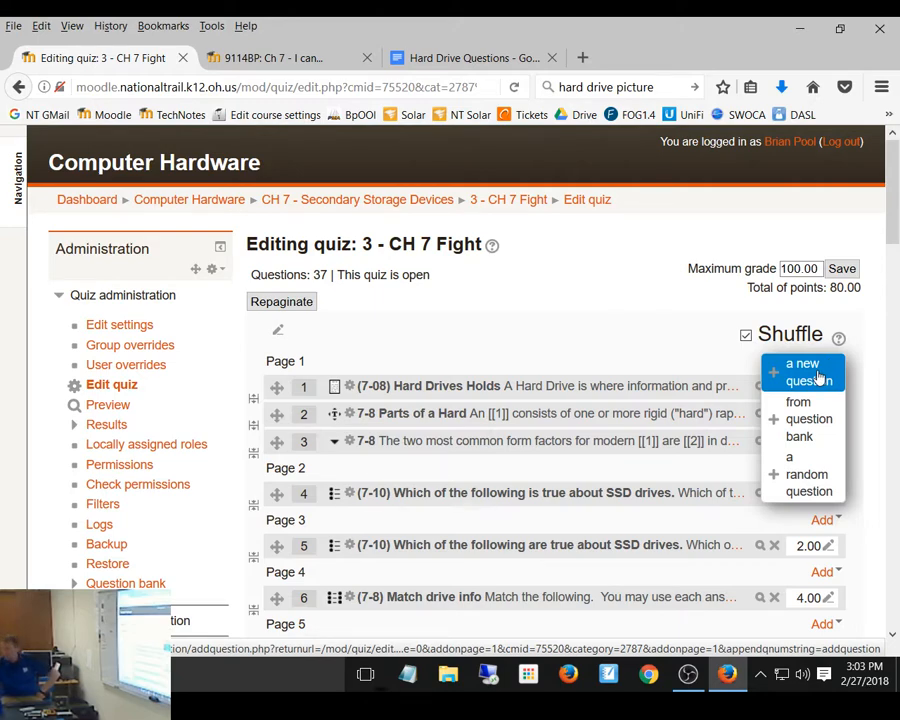
pyautogui.click(808, 372)
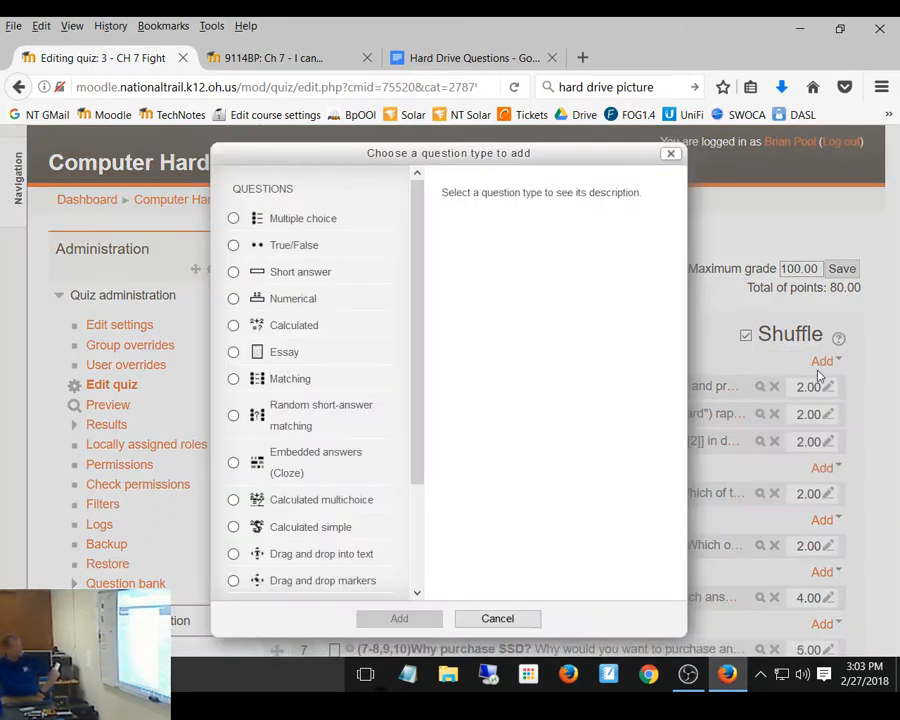
pyautogui.moveTo(413, 457); pyautogui.dragTo(416, 568)
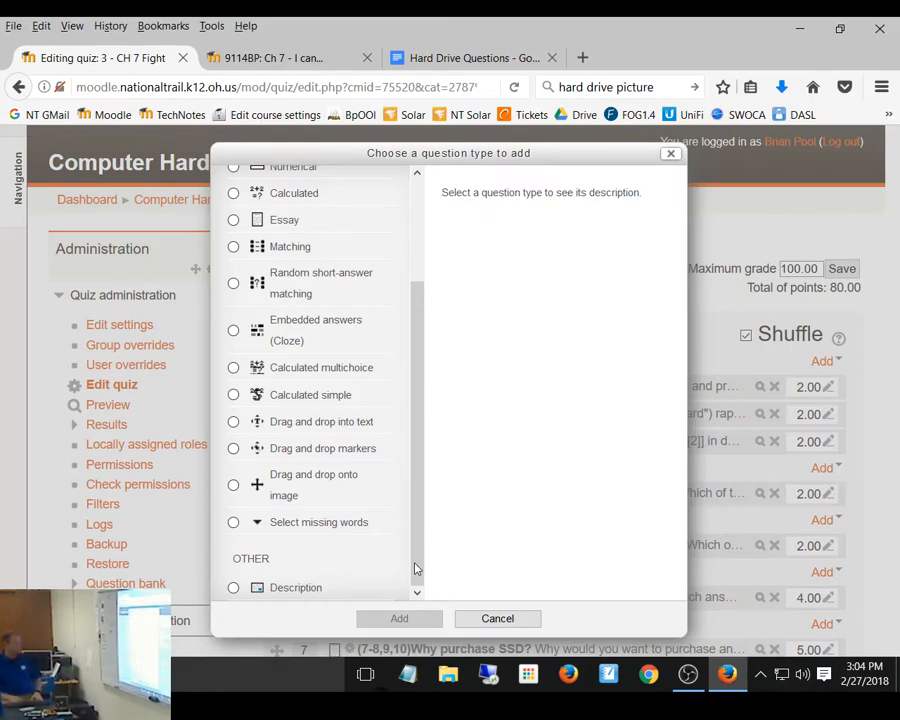
pyautogui.click(233, 588)
pyautogui.click(398, 617)
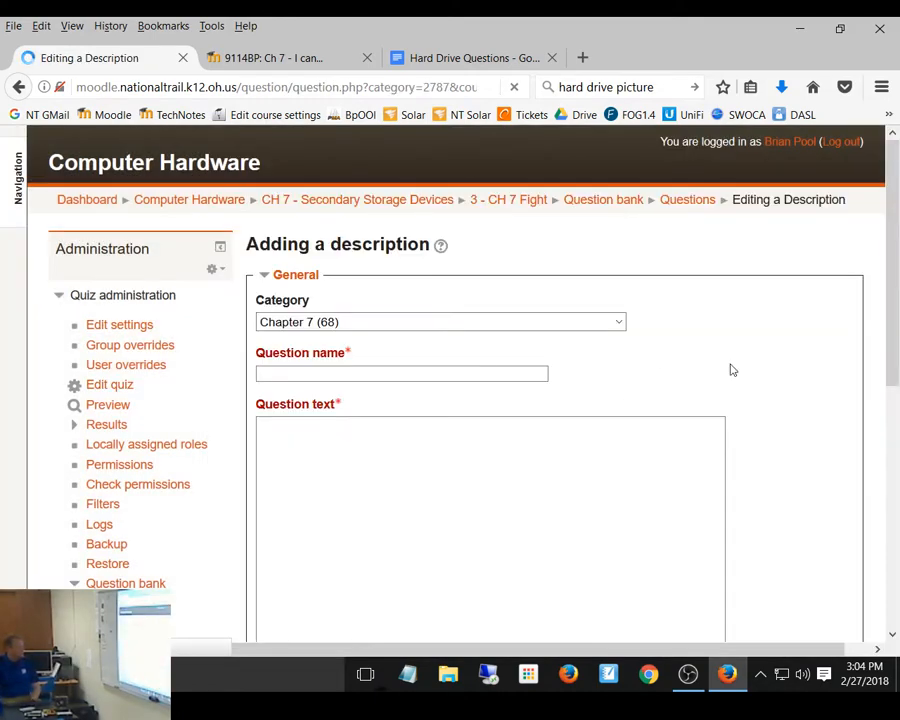
pyautogui.moveTo(896, 256); pyautogui.dragTo(892, 305)
pyautogui.click(427, 485)
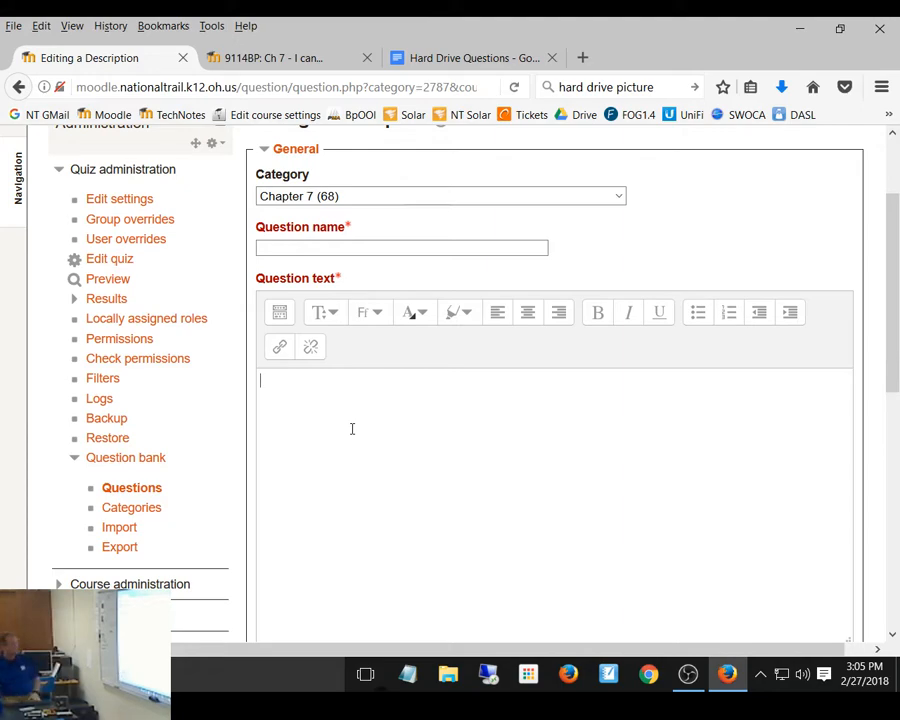
pyautogui.click(19, 87)
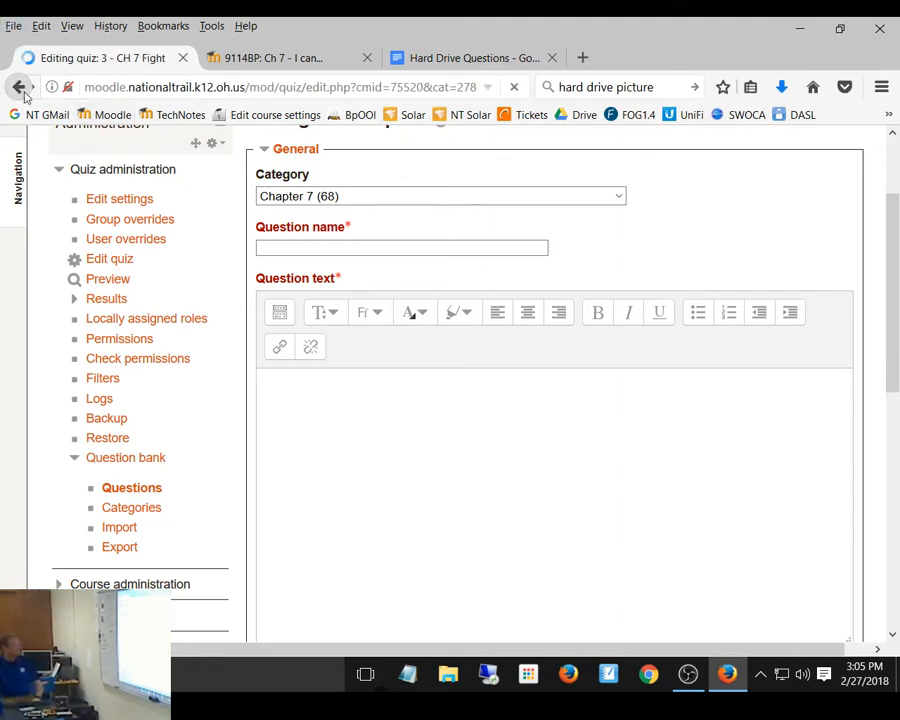
pyautogui.scroll(-2, 430, 493)
pyautogui.scroll(2, 432, 495)
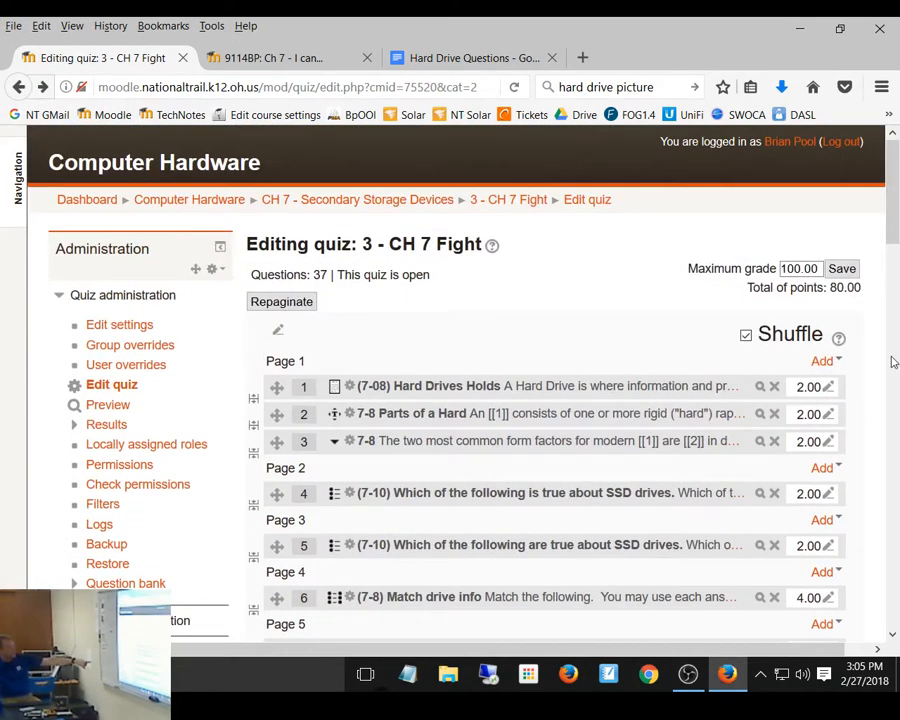
# Add a new drag and drop markers question to page 1 of the quiz and name it "7-8 Label the Hard Drive"
pyautogui.click(836, 363)
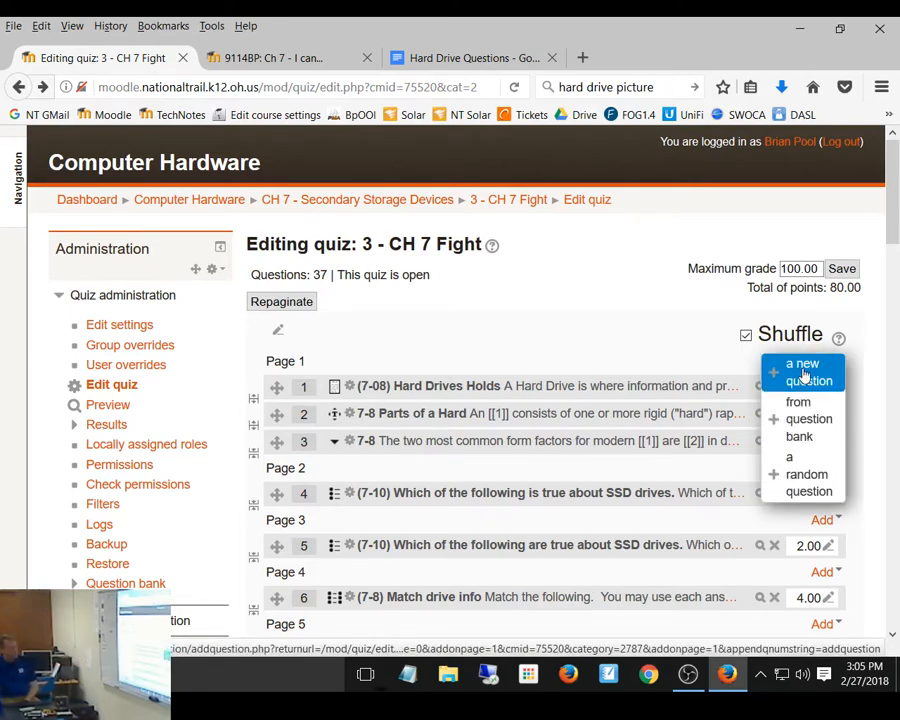
pyautogui.click(800, 372)
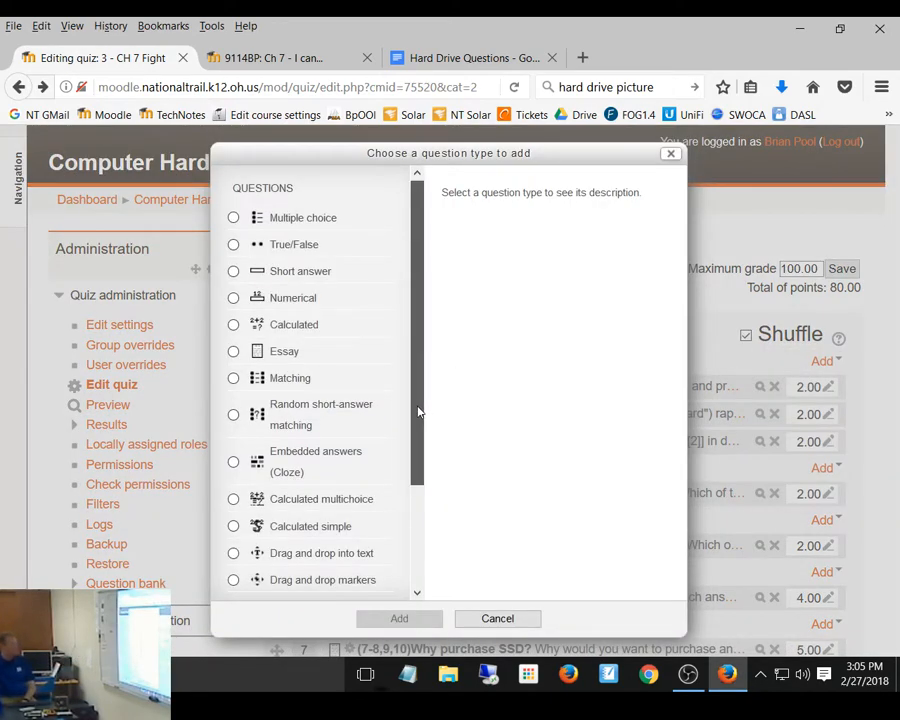
pyautogui.moveTo(418, 410); pyautogui.dragTo(436, 573)
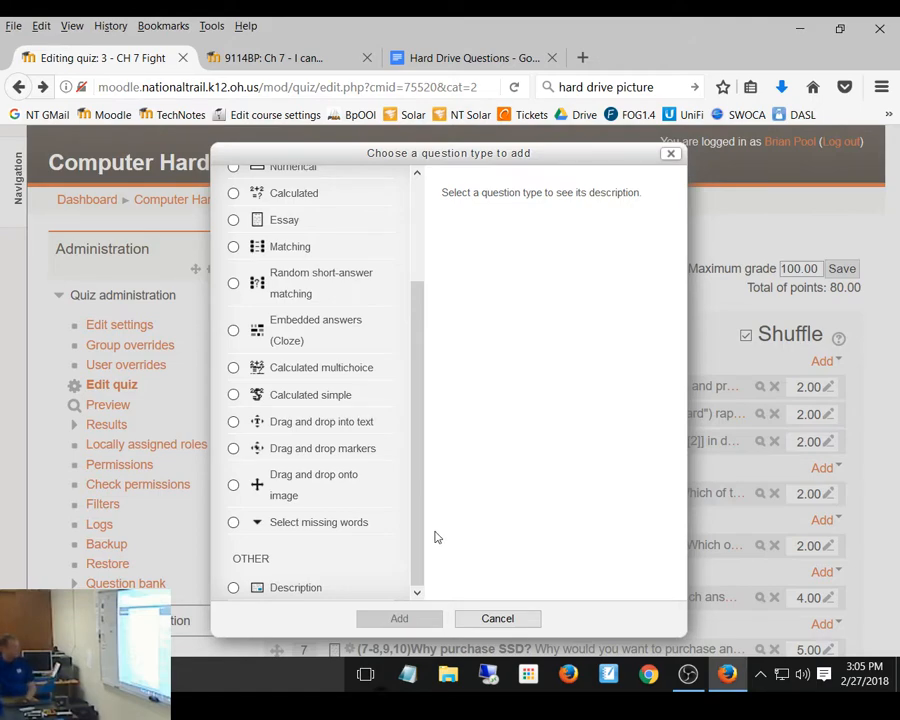
pyautogui.click(234, 449)
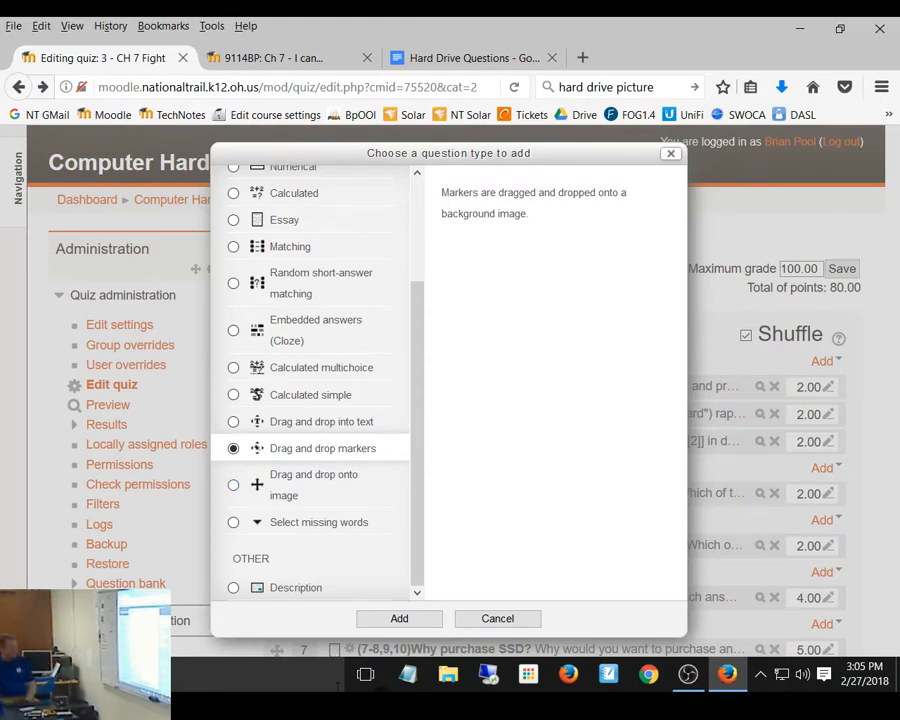
pyautogui.click(410, 619)
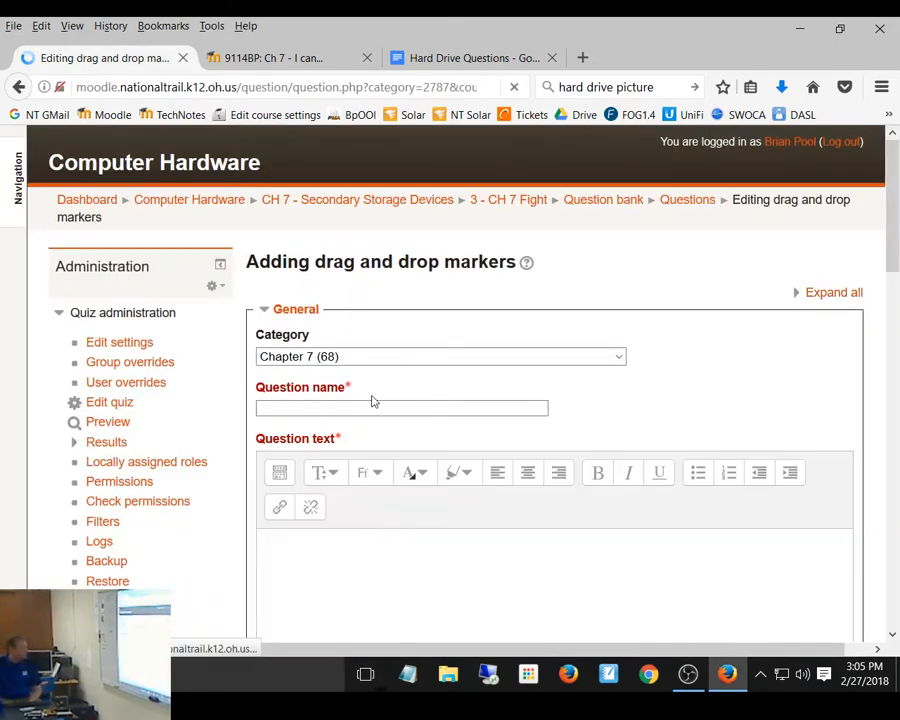
pyautogui.click(378, 407)
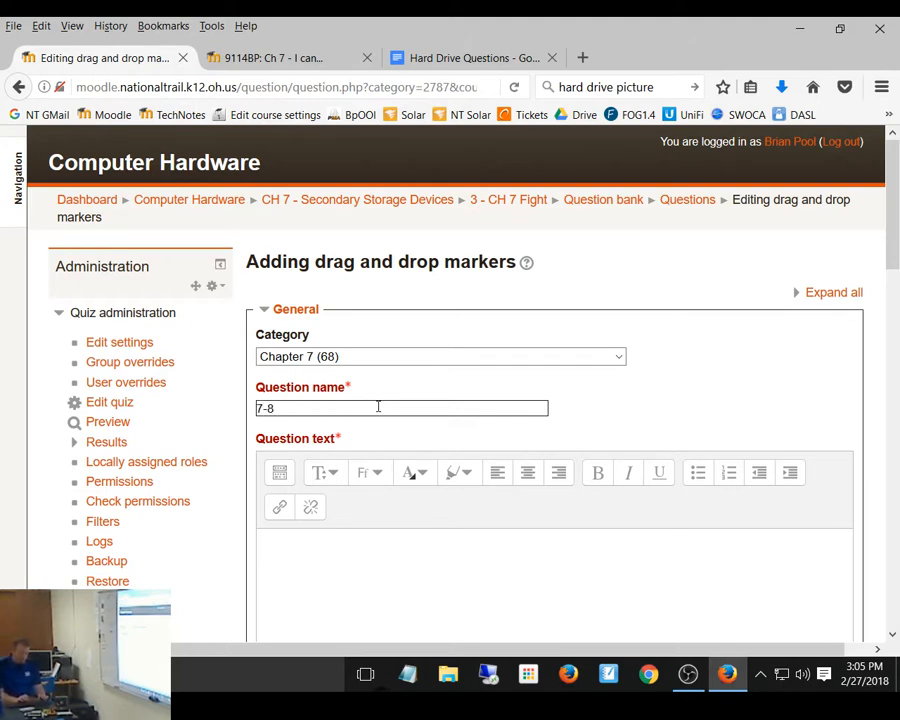
pyautogui.write('7-8 Label the Hard Drive')
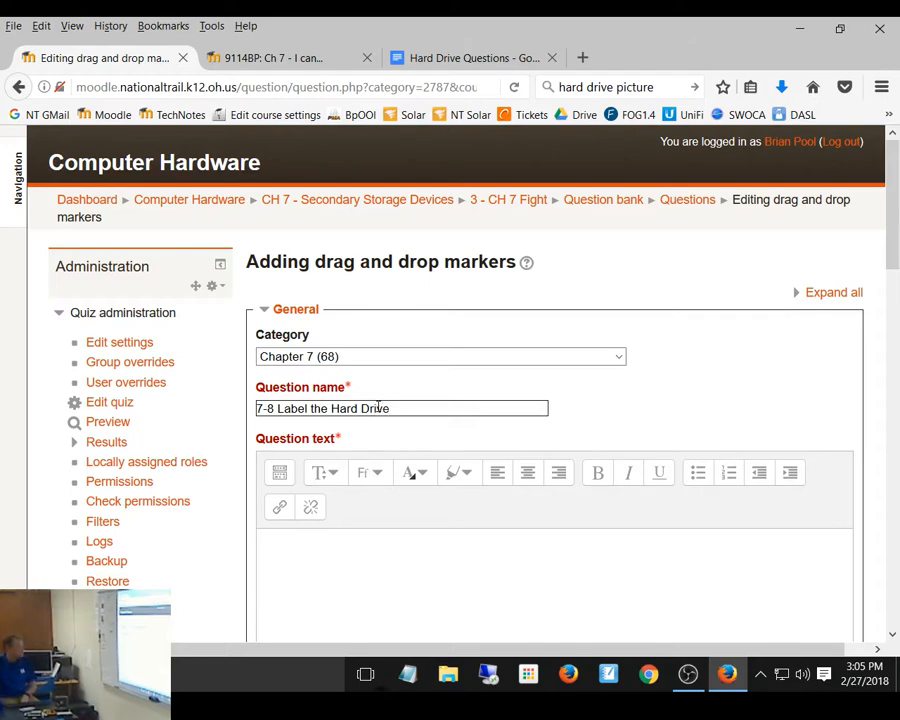
# Enter the question text "Label the parts of a HDD. Remember to drop the crosshairs on the spot, not the words."
pyautogui.scroll(-3, 240, 375)
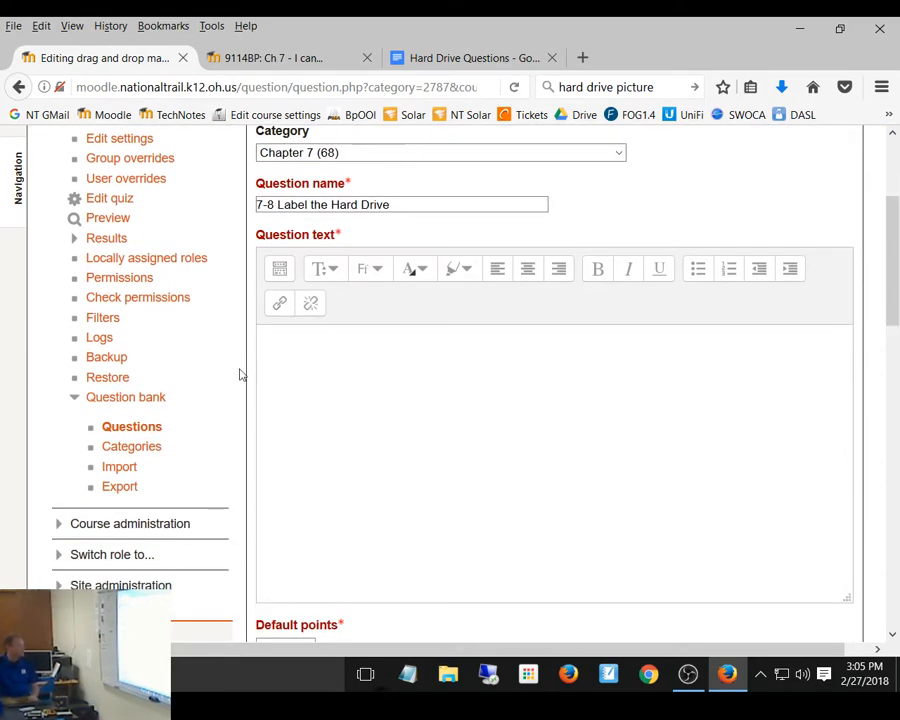
pyautogui.click(378, 382)
pyautogui.write('Label')
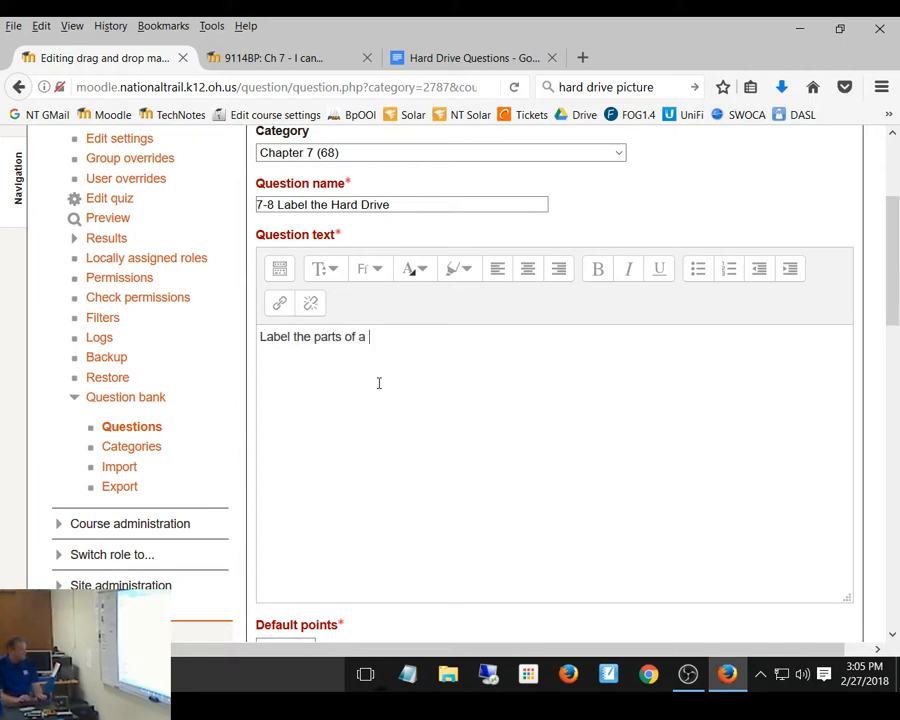
pyautogui.write('the parts of a HDD.  Remember ')
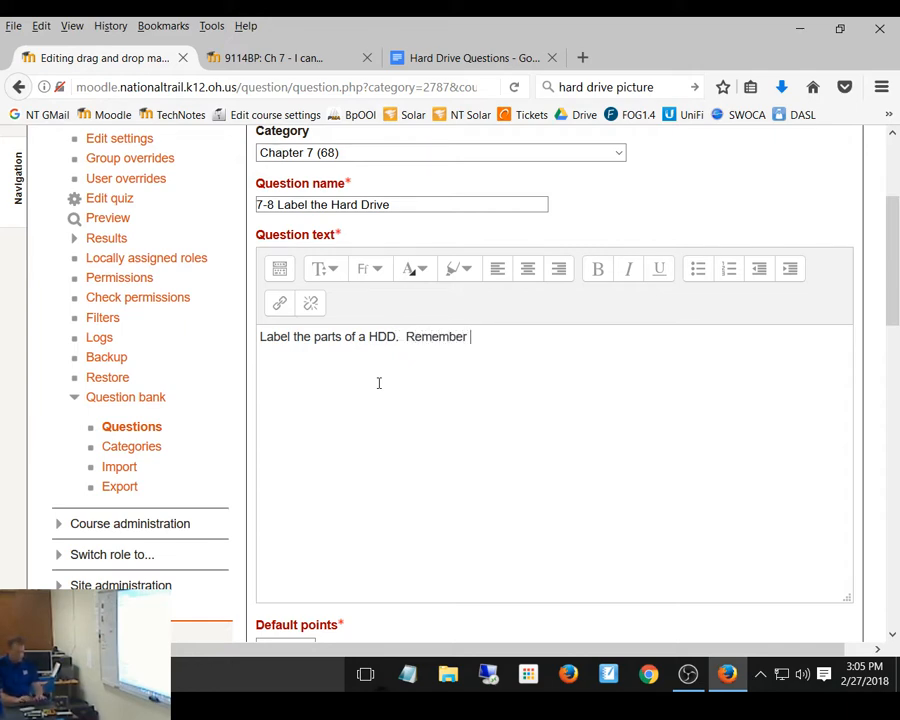
pyautogui.write('to drop the')
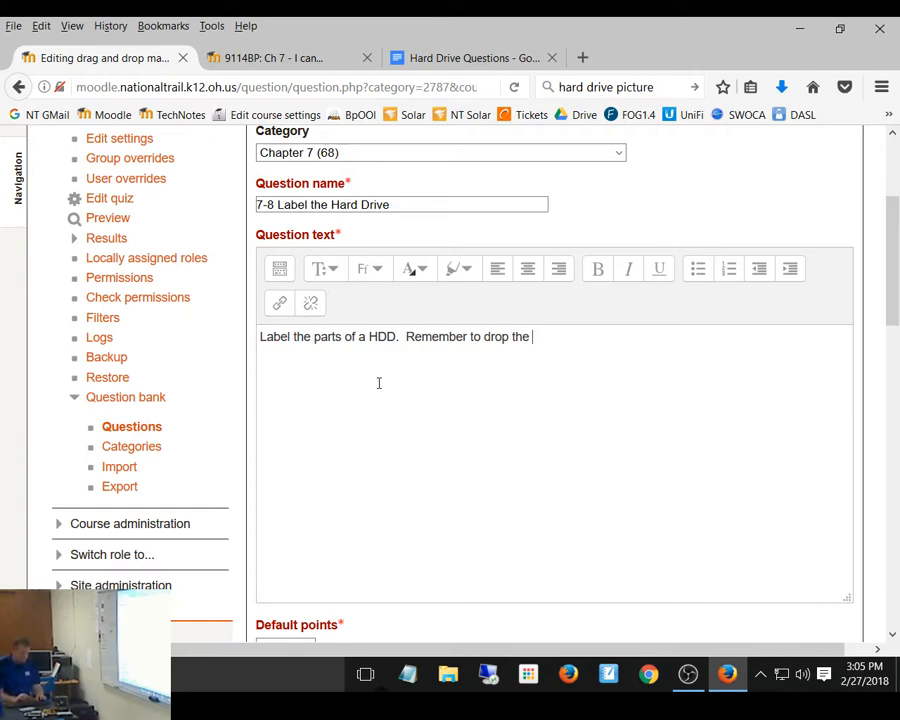
pyautogui.write(' crosshai')
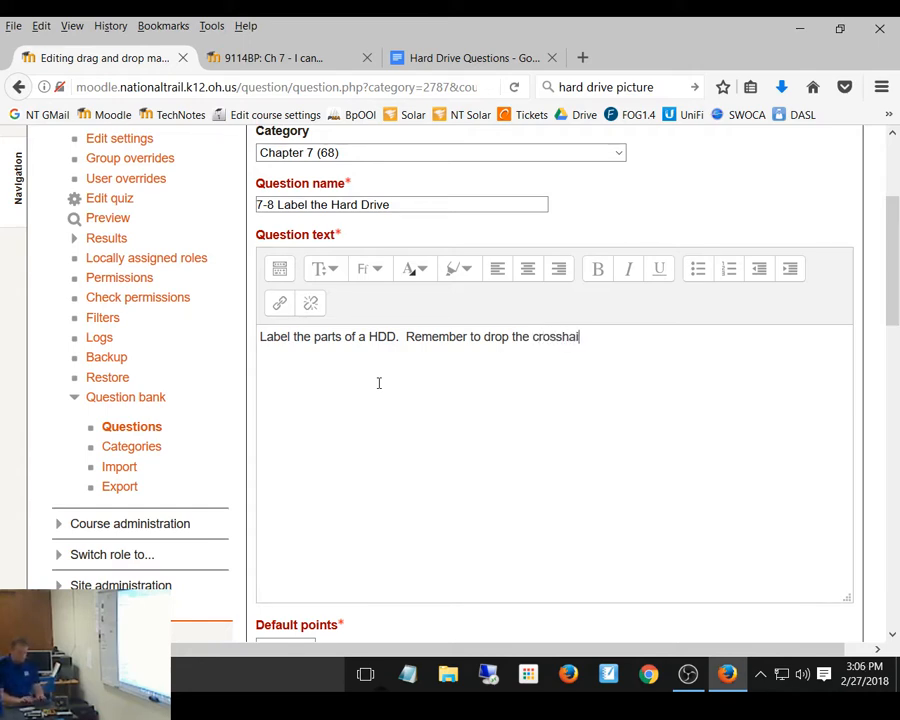
pyautogui.write('rs on the s')
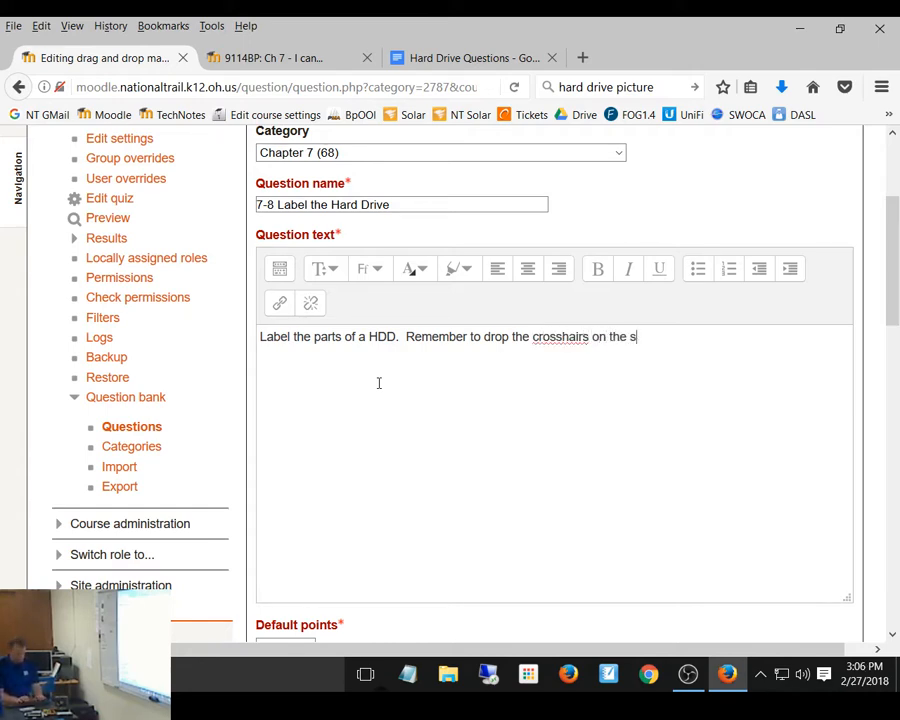
pyautogui.write('pot, not the words.')
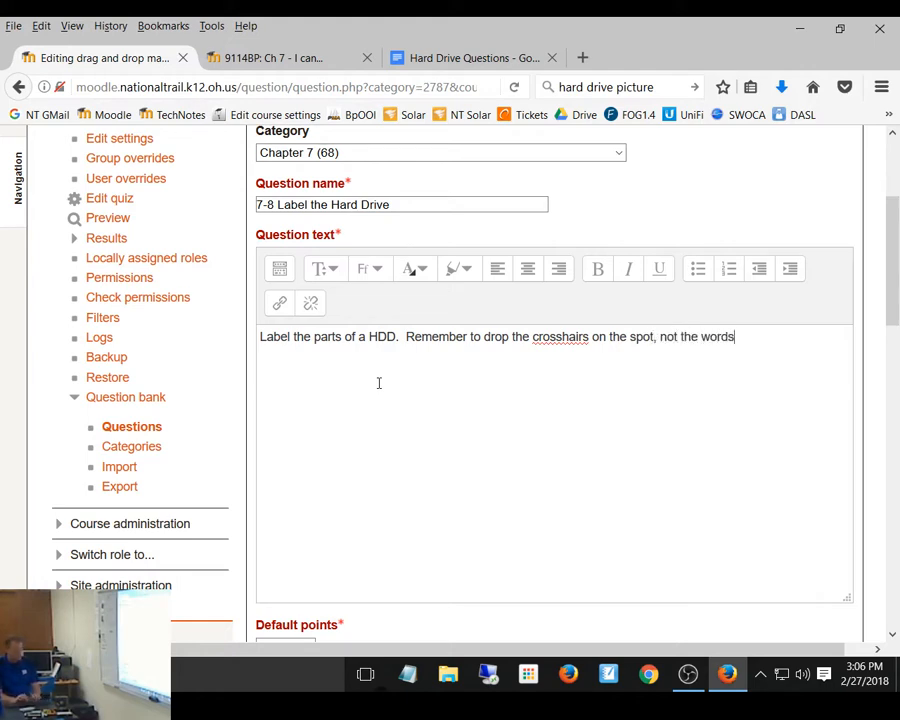
# Correct the spelling of "crosshairs" to "cross-hairs" in the question text and set the default points to 3
pyautogui.rightClick(556, 341)
pyautogui.click(600, 372)
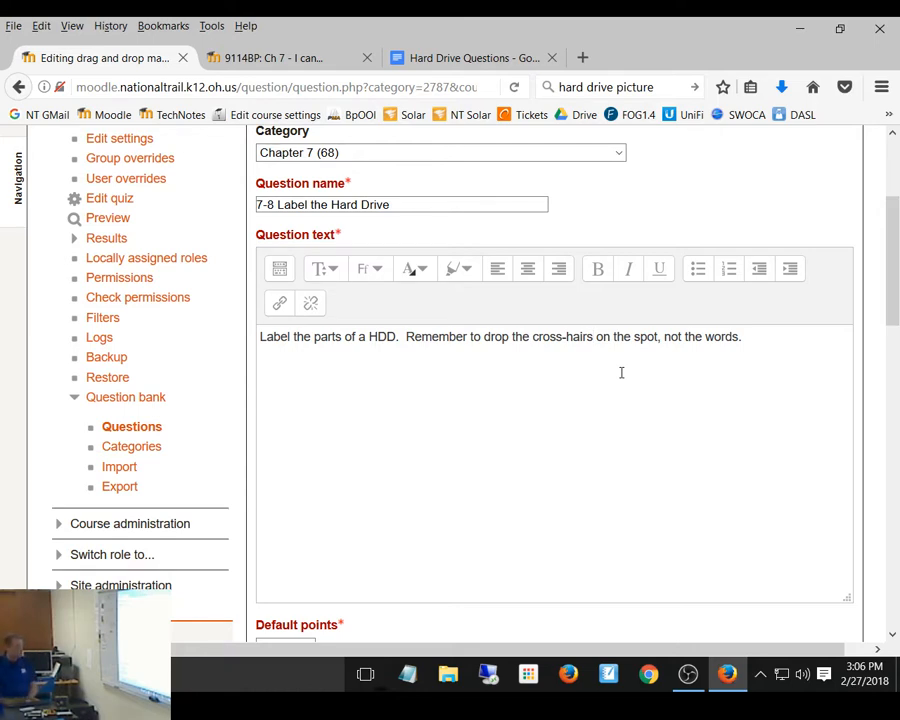
pyautogui.rightClick(621, 373)
pyautogui.moveTo(896, 262); pyautogui.dragTo(896, 363)
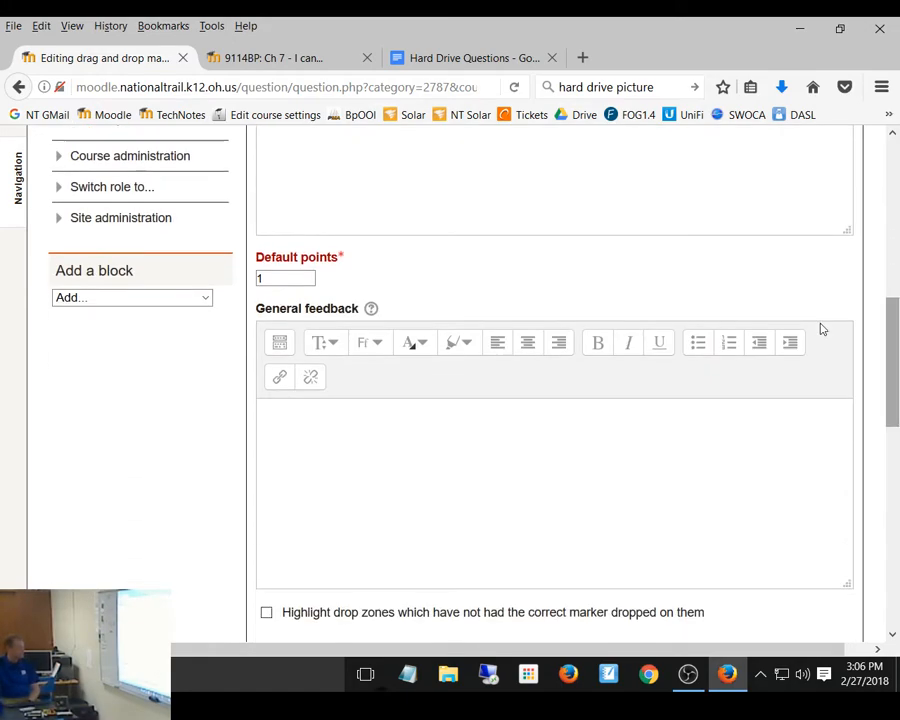
pyautogui.moveTo(278, 279); pyautogui.dragTo(215, 274)
pyautogui.write('3')
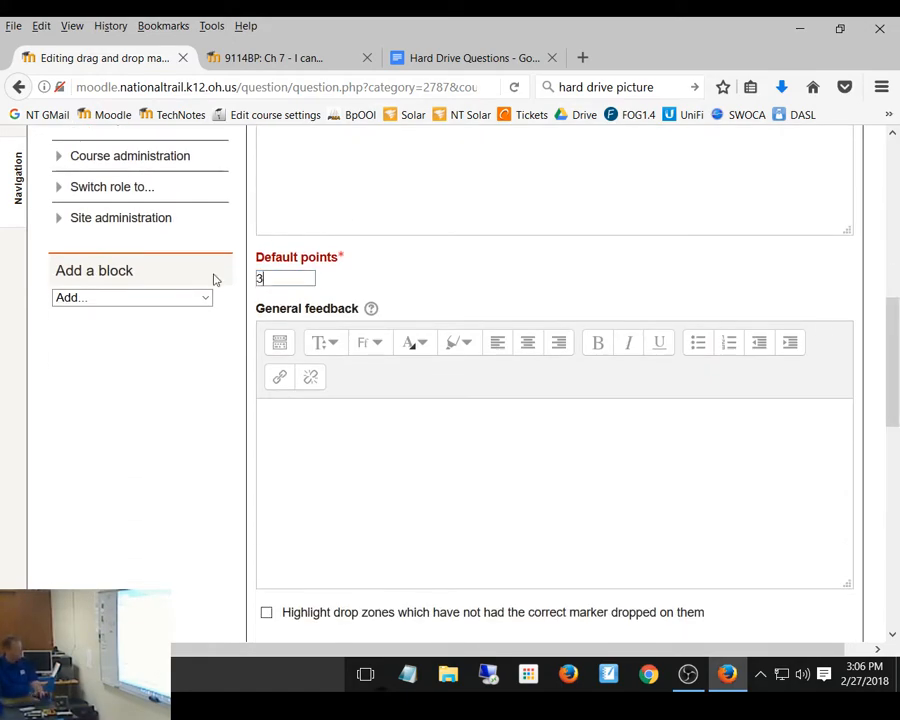
# Add the file Hard Drive.jpg as the background image of the markers question
pyautogui.scroll(-5, 504, 278)
pyautogui.scroll(-1, 505, 274)
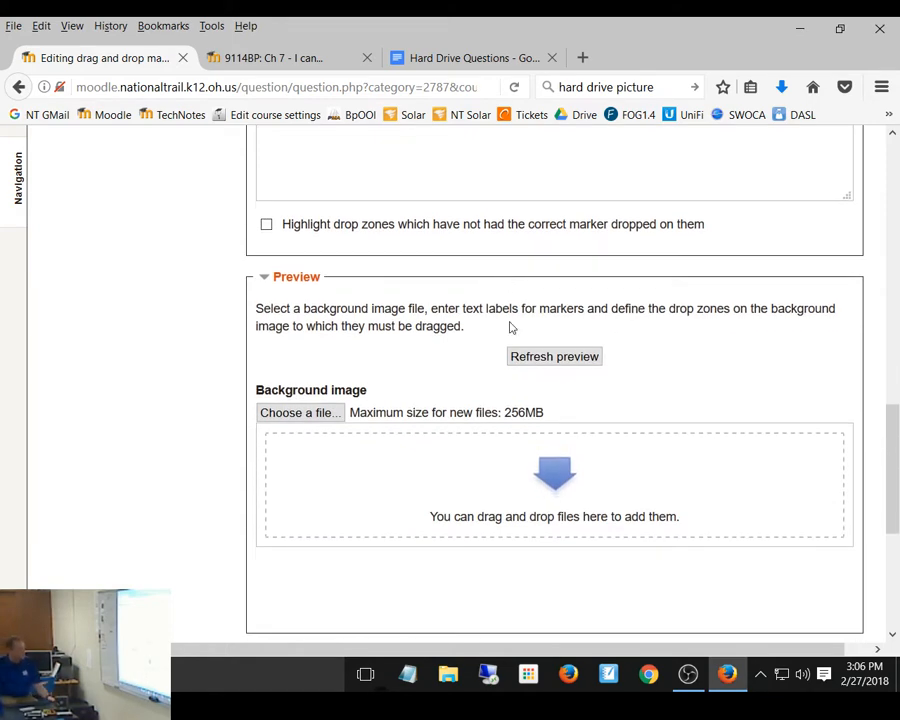
pyautogui.scroll(-2, 529, 450)
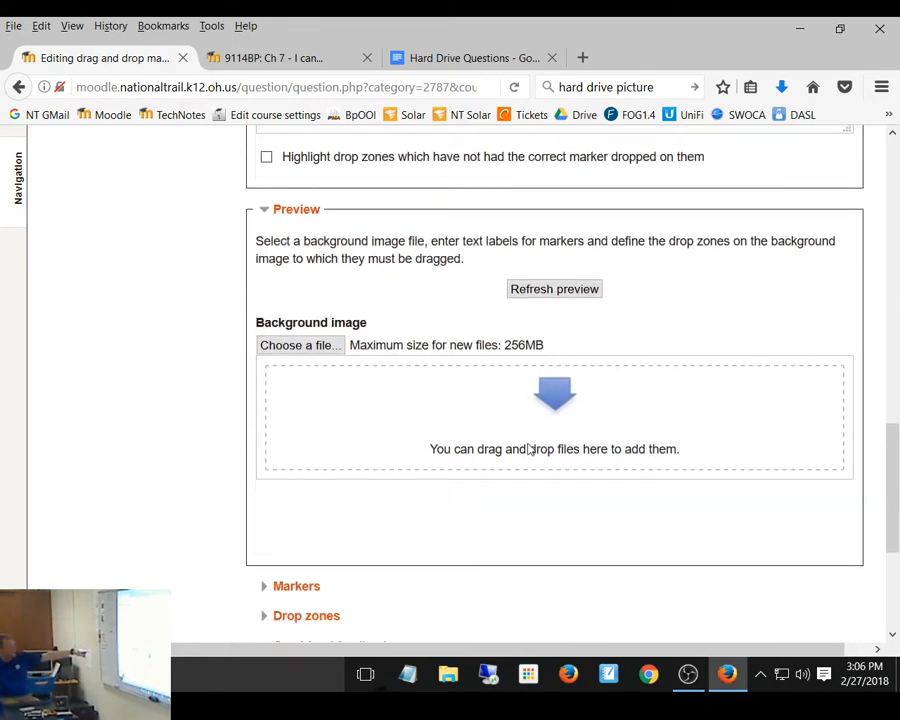
pyautogui.click(448, 673)
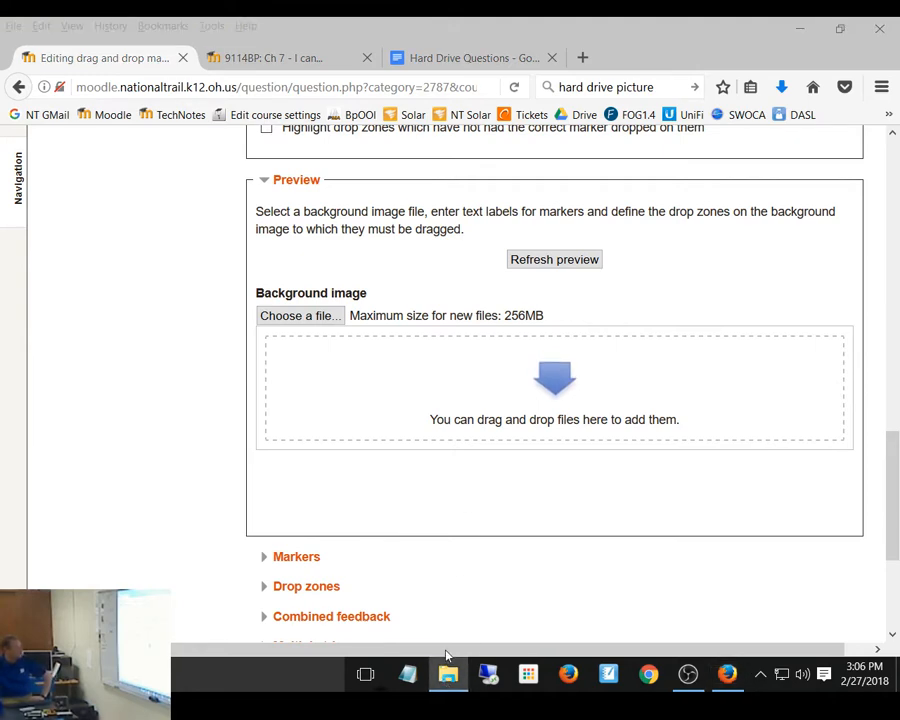
pyautogui.moveTo(468, 676)
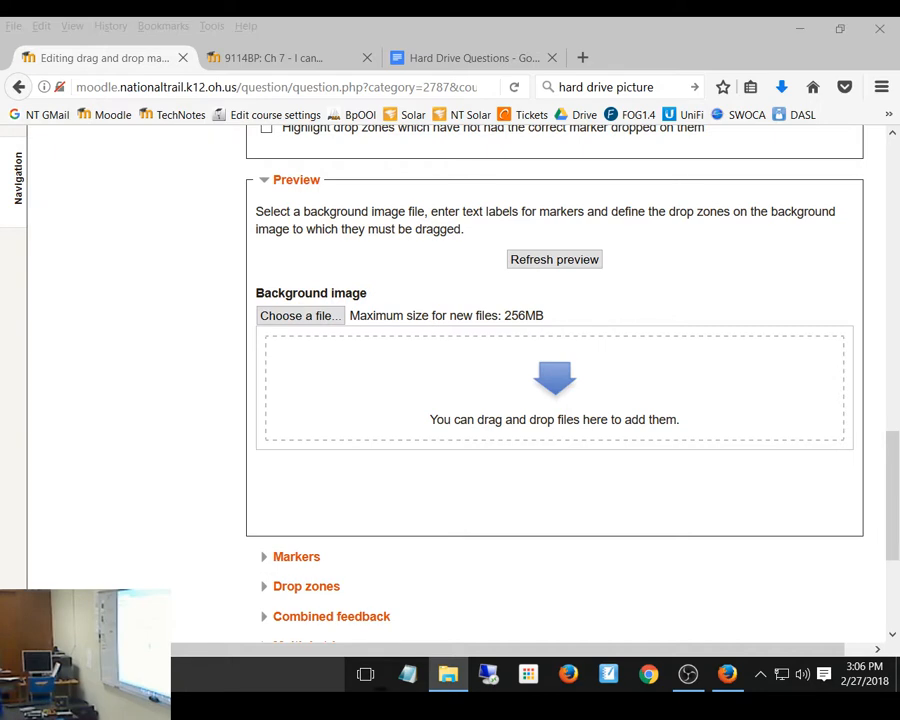
pyautogui.moveTo(300, 430); pyautogui.dragTo(446, 418)
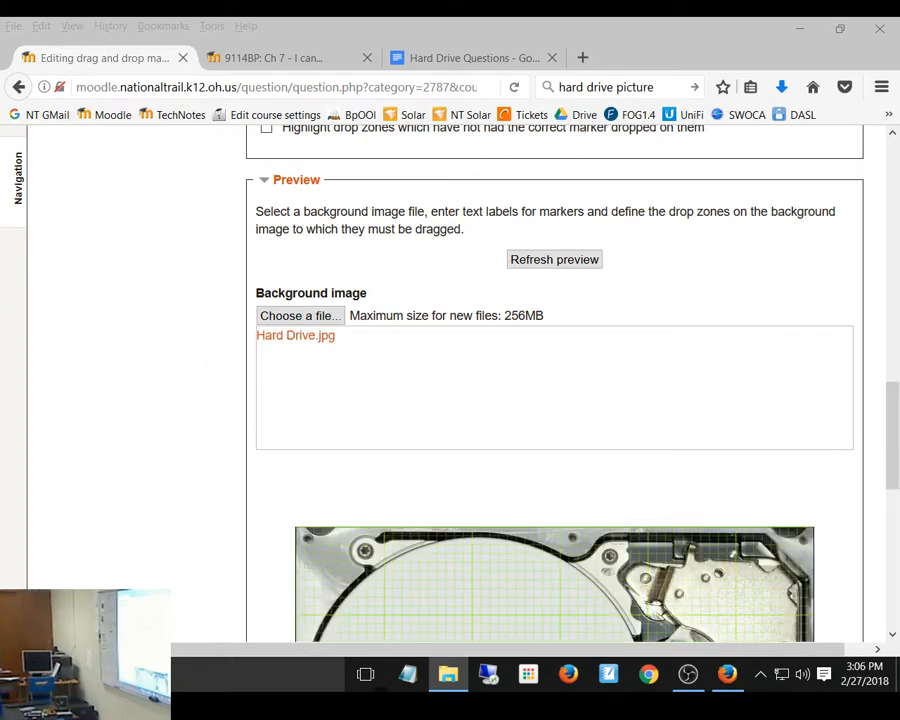
pyautogui.scroll(-5, 723, 254)
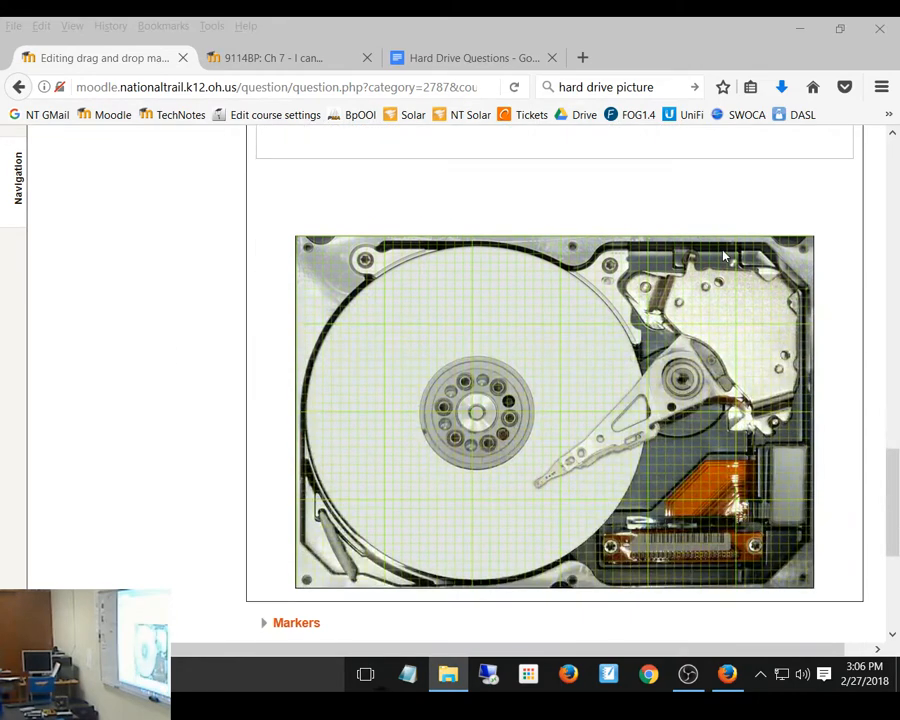
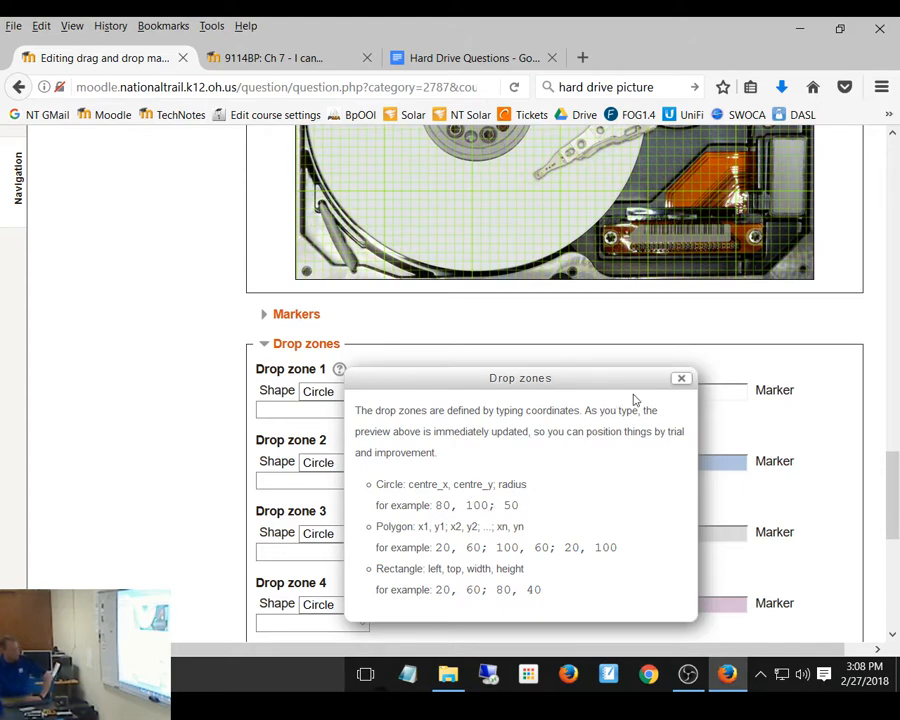
# Dismiss the drop zones help and set the circular drop zone 1 to coordinates 275,285;35 around the read/write head
pyautogui.click(682, 380)
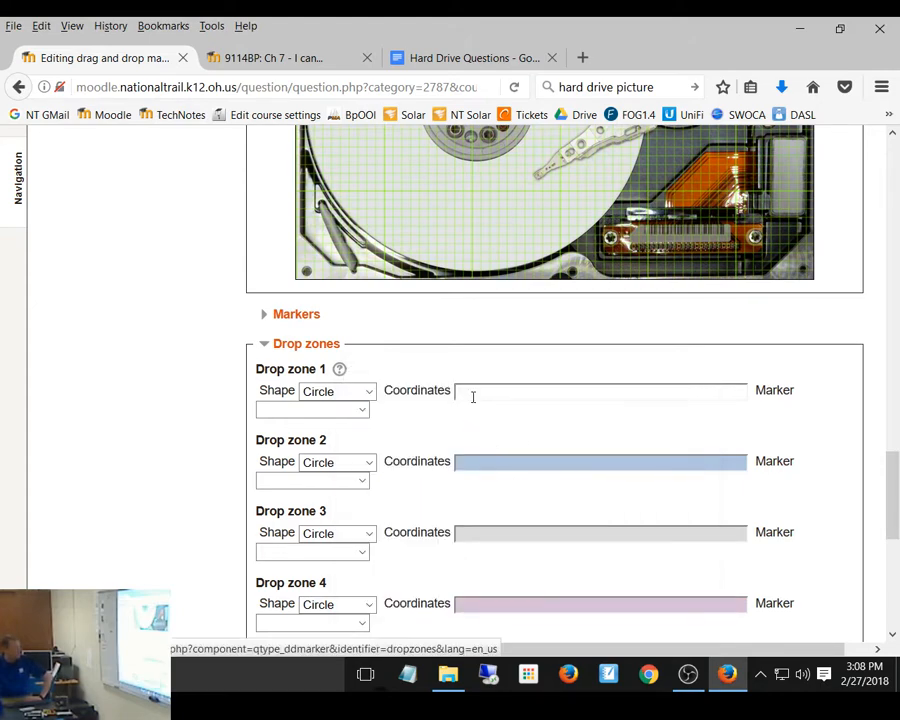
pyautogui.write('27')
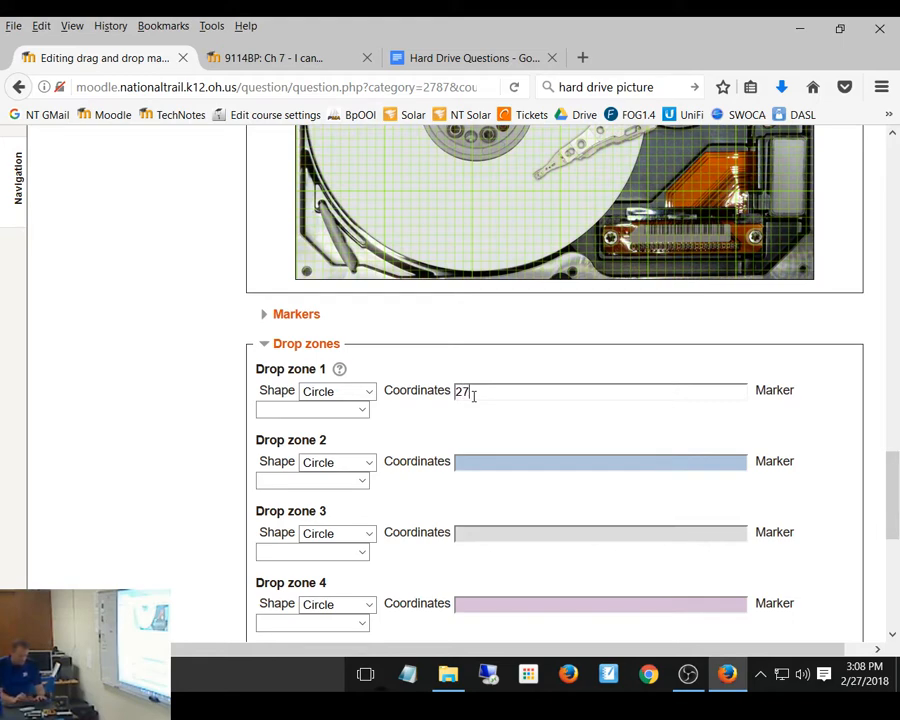
pyautogui.write('5,285;')
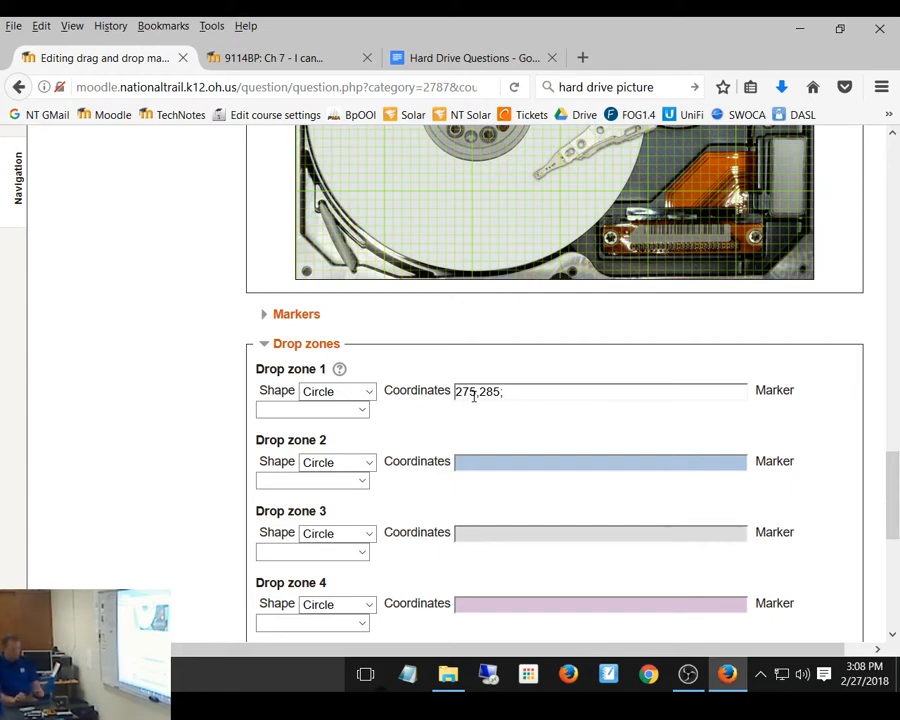
pyautogui.write('30')
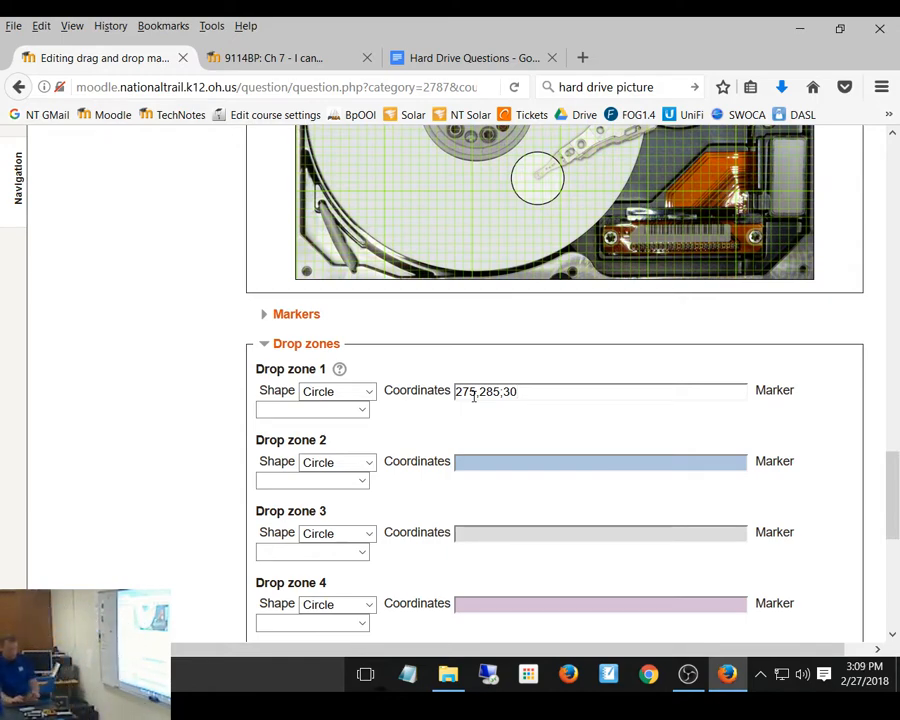
pyautogui.press('BackSpace')
pyautogui.write('5')
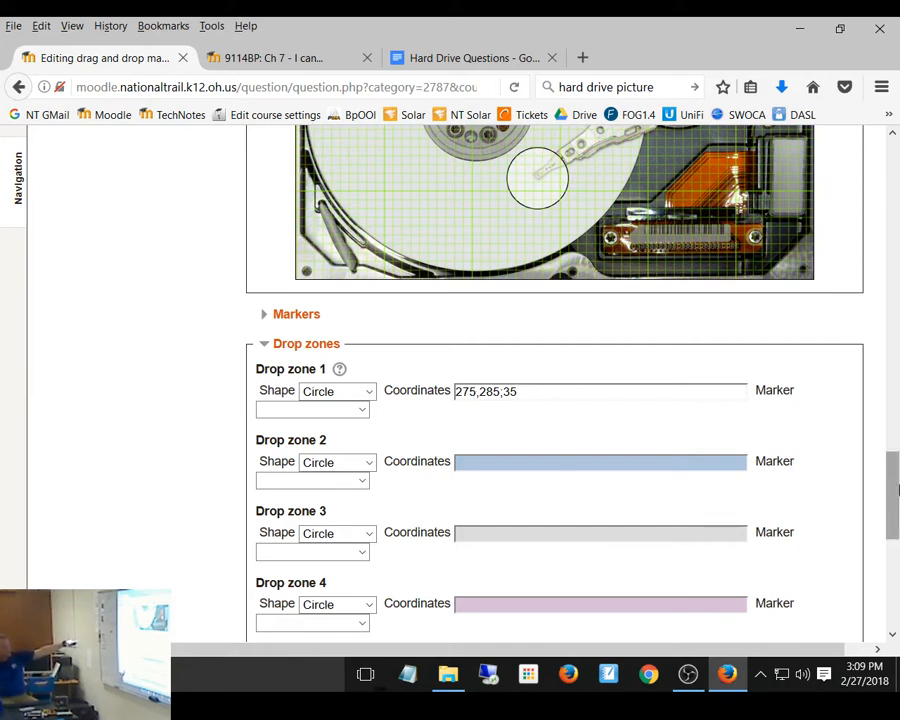
# Look over the drop zone on the hard drive image and add marker 2 with the label "Platter"
pyautogui.moveTo(890, 480); pyautogui.dragTo(886, 430)
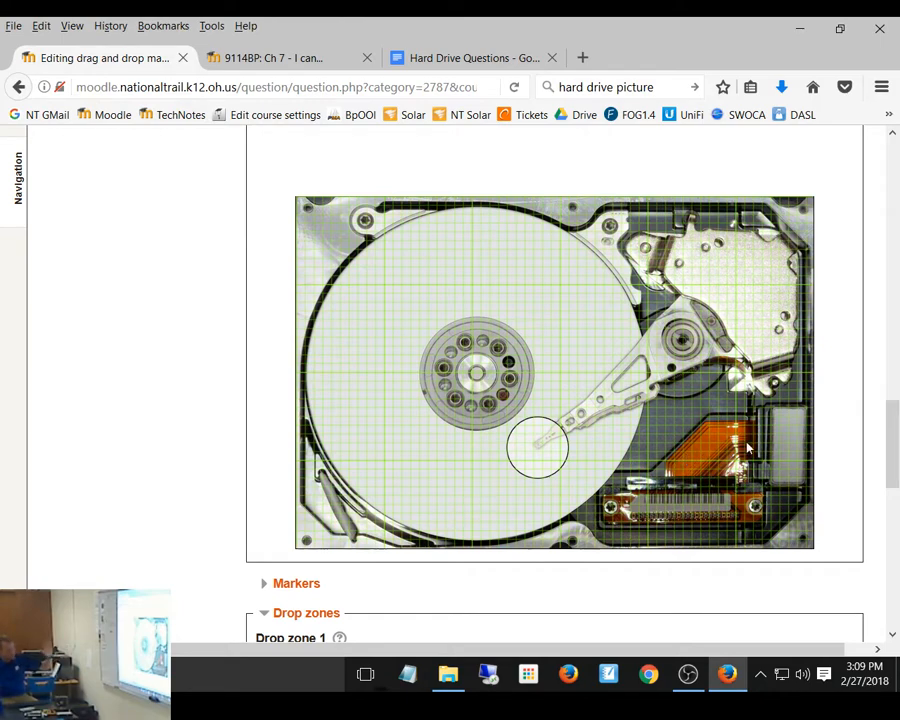
pyautogui.moveTo(890, 418)
pyautogui.mouseDown()
pyautogui.moveTo(878, 478)
pyautogui.moveTo(878, 424)
pyautogui.moveTo(879, 460)
pyautogui.mouseUp()
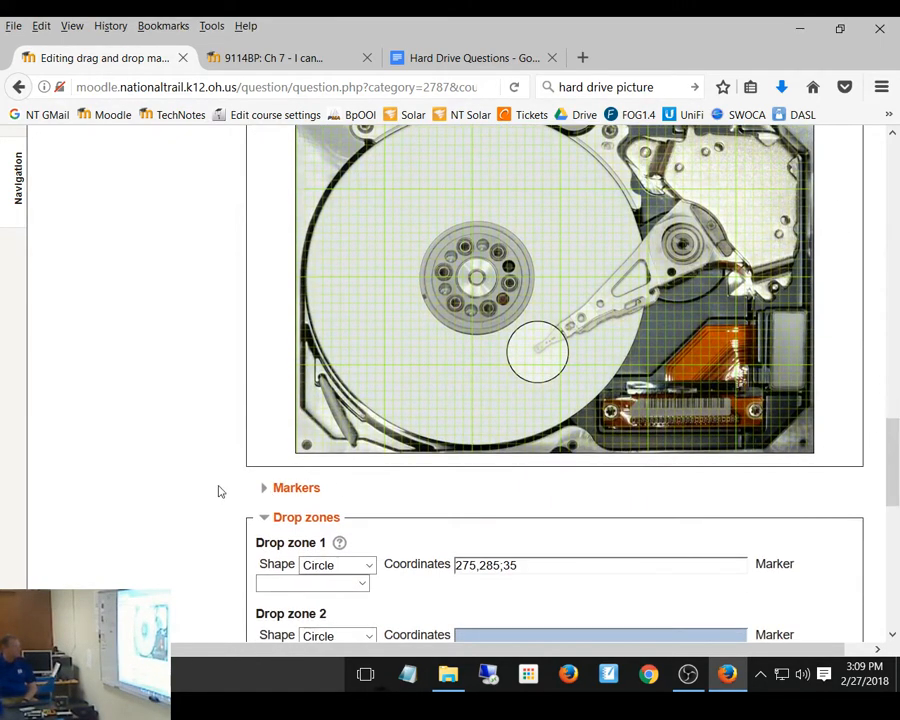
pyautogui.click(266, 486)
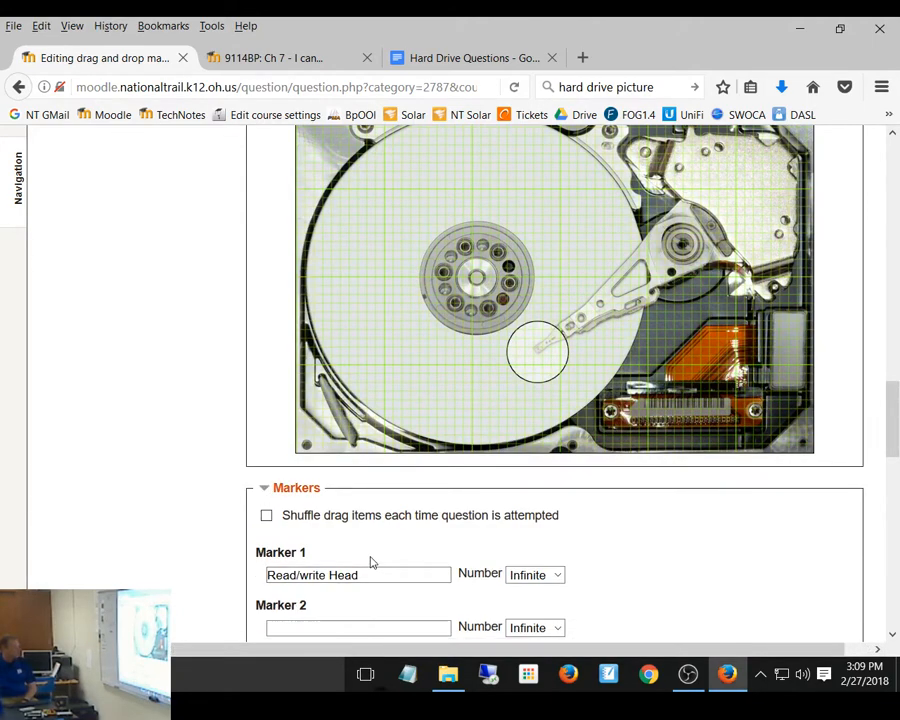
pyautogui.scroll(-3, 369, 558)
pyautogui.click(333, 431)
pyautogui.write('Platter')
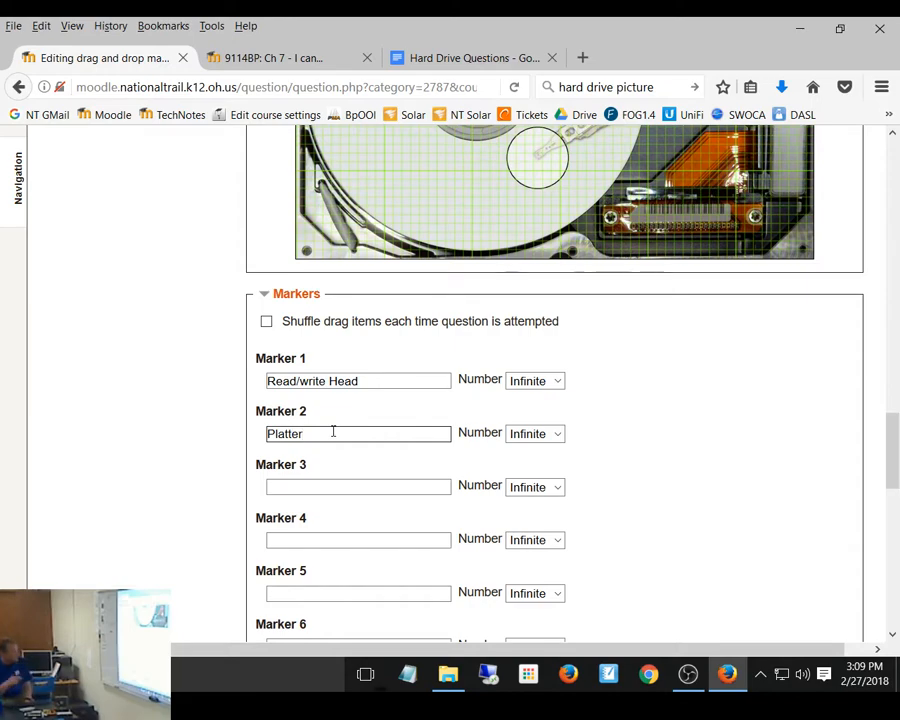
# Locate the platter's centre on the image grid and set the circular drop zone 2 to coordinates 205,200;250
pyautogui.moveTo(892, 466); pyautogui.dragTo(885, 422)
pyautogui.scroll(-1, 607, 442)
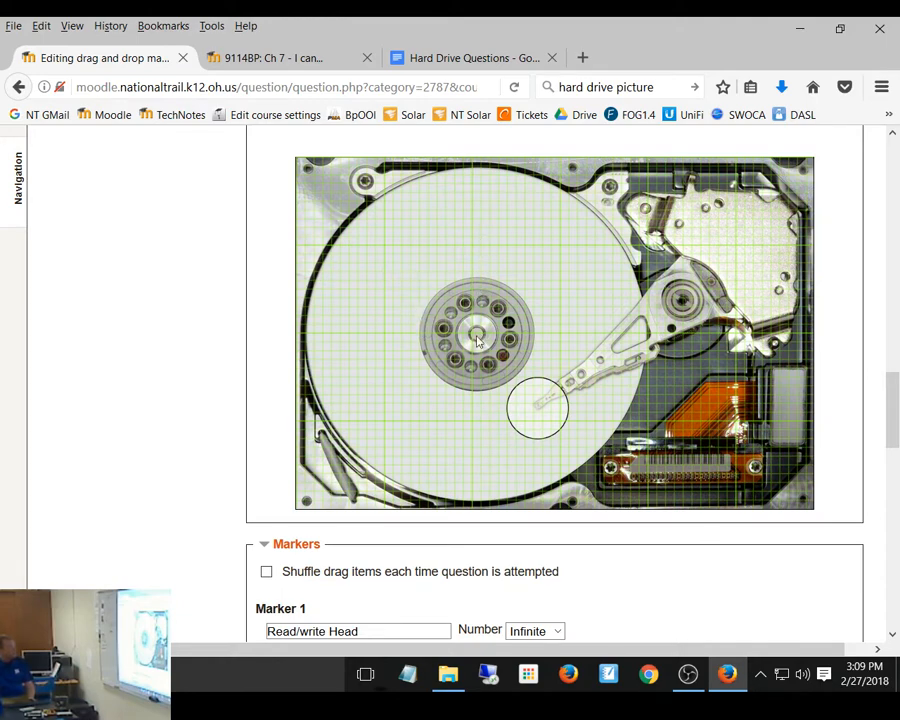
pyautogui.scroll(-5, 503, 424)
pyautogui.scroll(5, 502, 422)
pyautogui.scroll(-8, 498, 433)
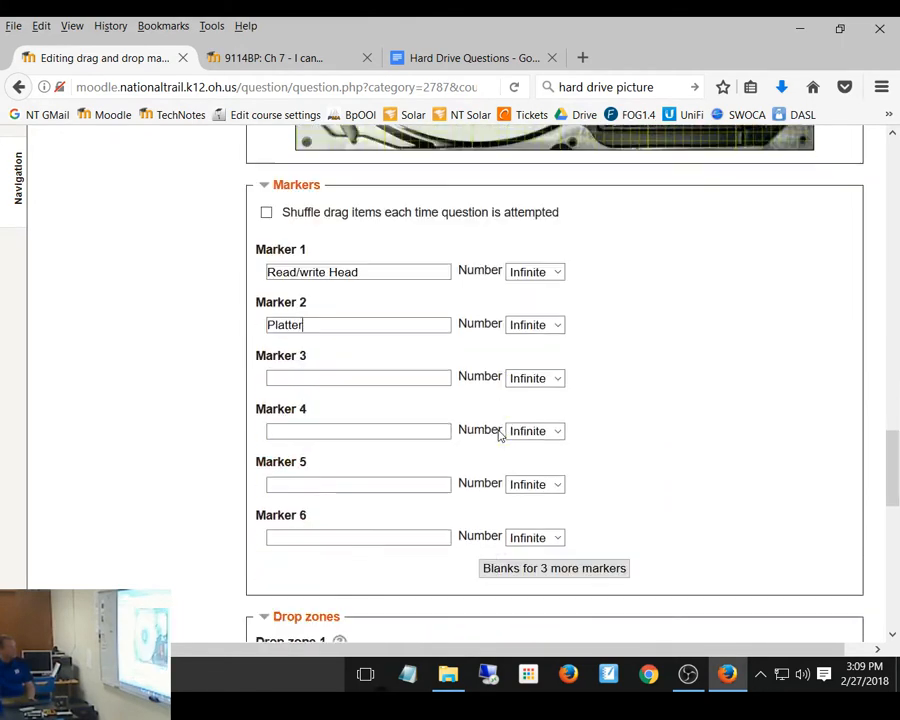
pyautogui.scroll(-2, 466, 380)
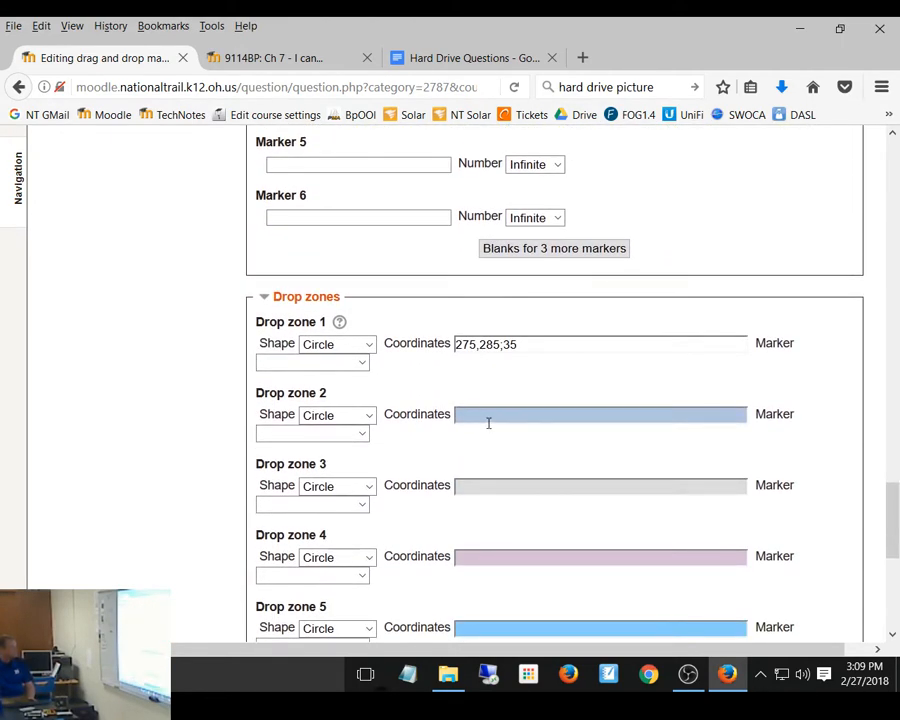
pyautogui.write('205')
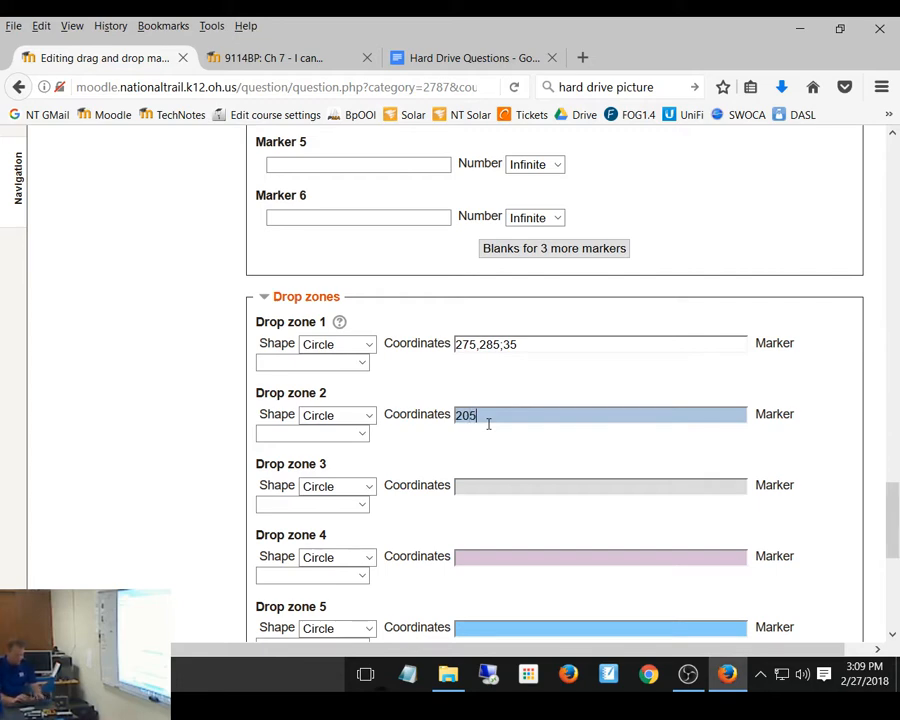
pyautogui.write(',200')
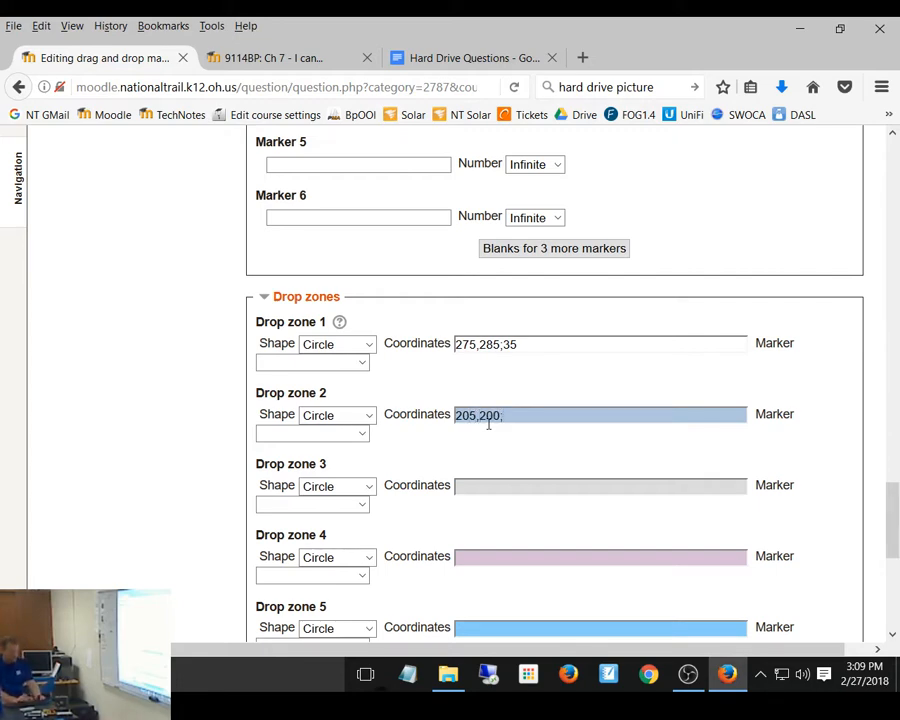
pyautogui.write(';250')
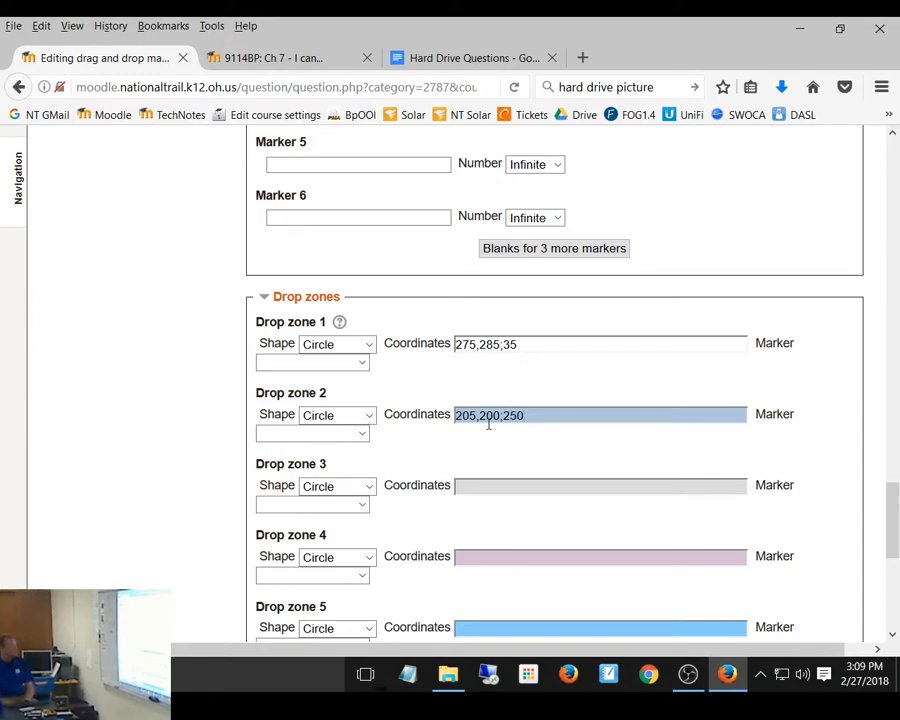
# Set drop zone 2's radius to 200 and compare the circle with the platter on the preview image
pyautogui.scroll(3, 542, 244)
pyautogui.scroll(5, 545, 244)
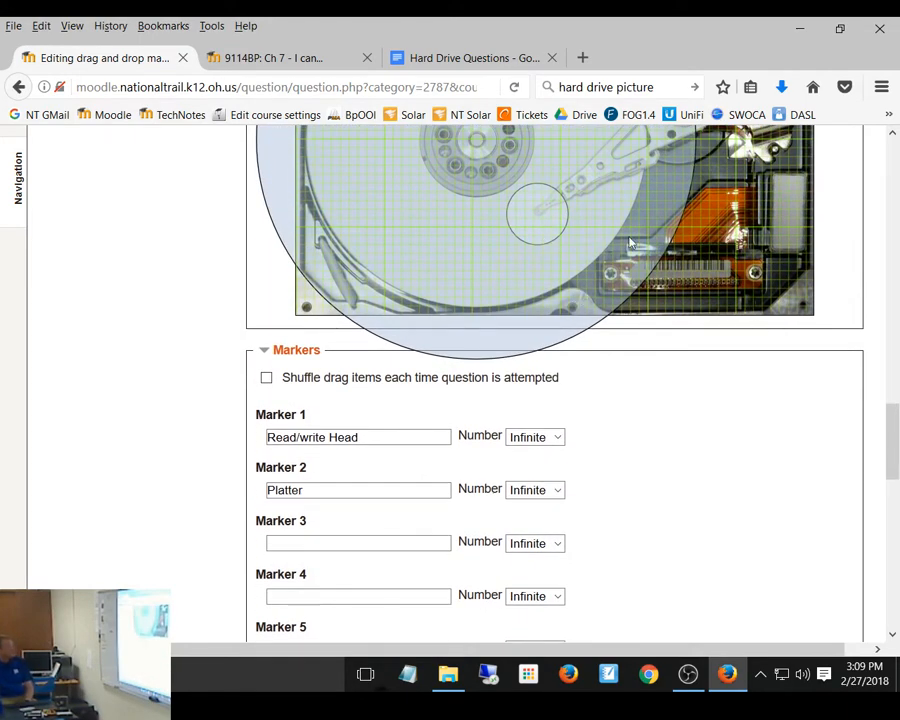
pyautogui.scroll(2, 662, 210)
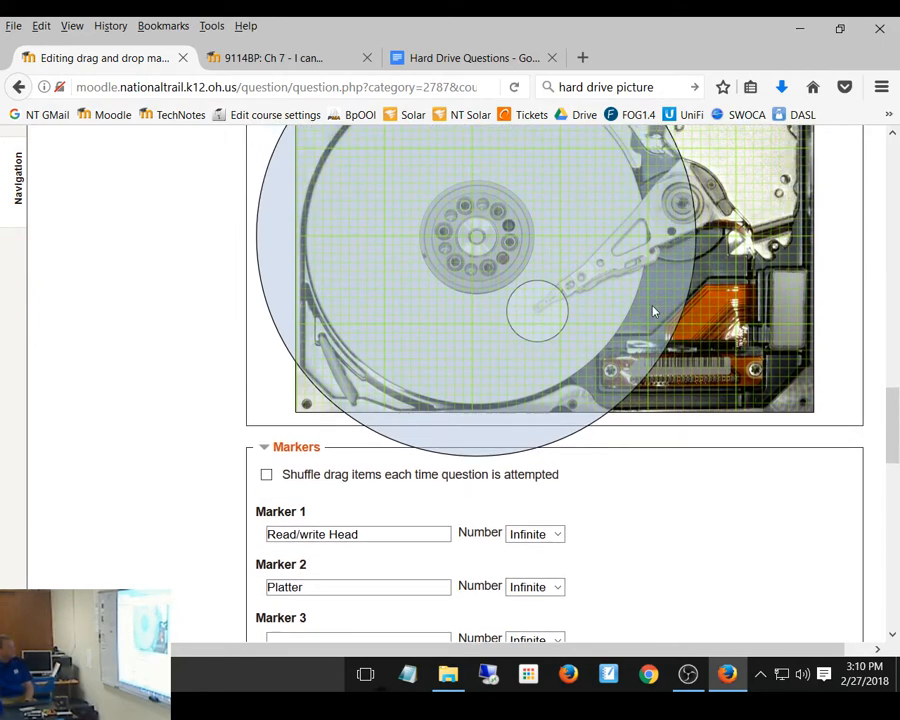
pyautogui.scroll(-9, 650, 312)
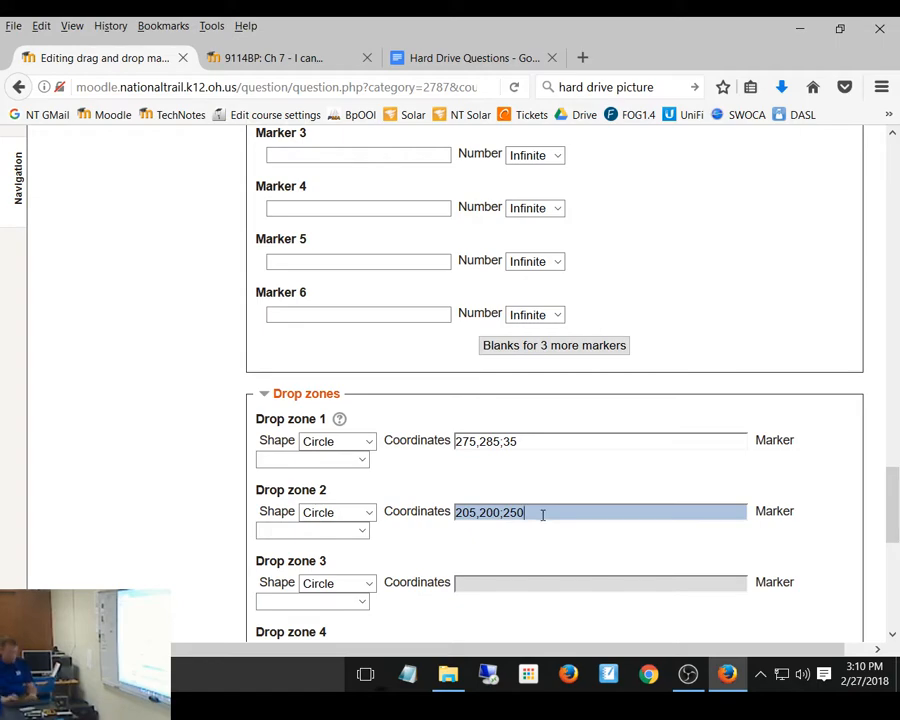
pyautogui.press('BackSpace')
pyautogui.press('BackSpace')
pyautogui.write('00')
pyautogui.scroll(9, 540, 425)
pyautogui.scroll(4, 540, 425)
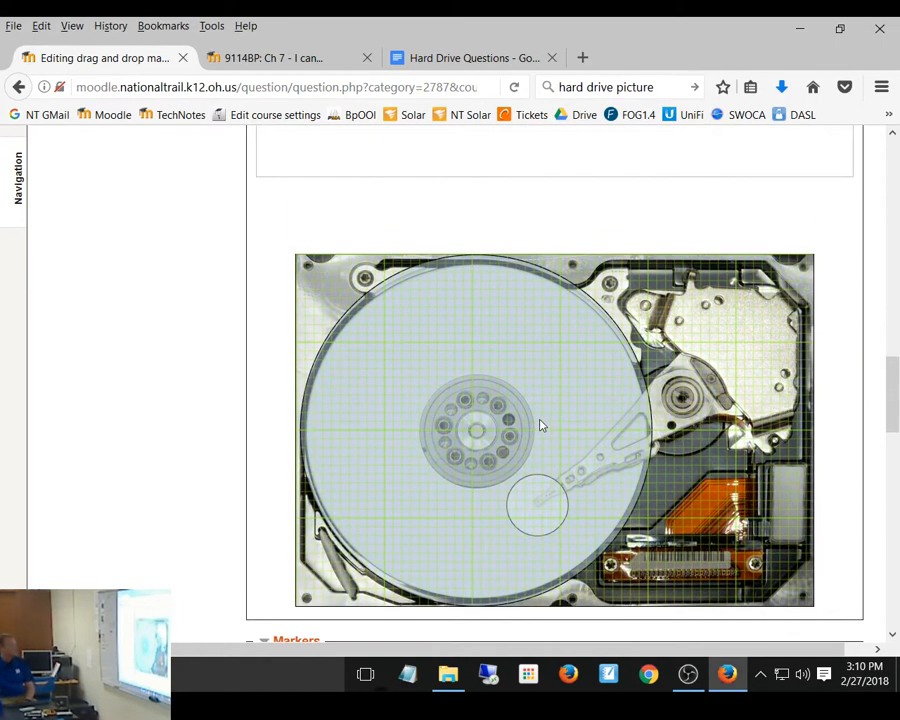
# Set drop zone 2's radius to 195 and check the circle's fit on the platter in the preview image
pyautogui.scroll(-7, 540, 425)
pyautogui.scroll(-7, 540, 425)
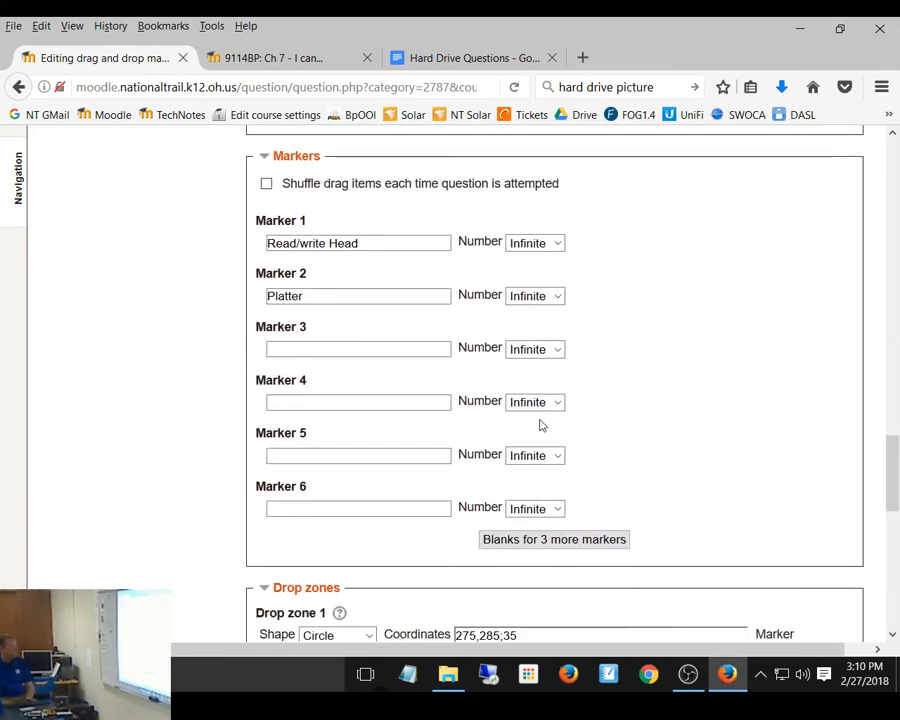
pyautogui.press('BackSpace')
pyautogui.press('BackSpace')
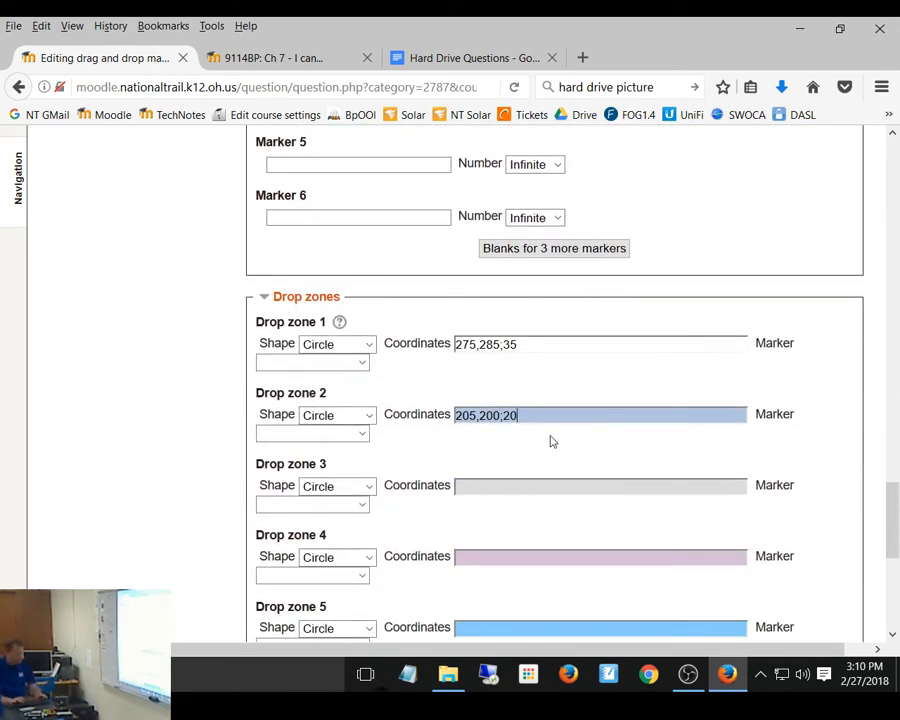
pyautogui.write('195')
pyautogui.scroll(10, 622, 277)
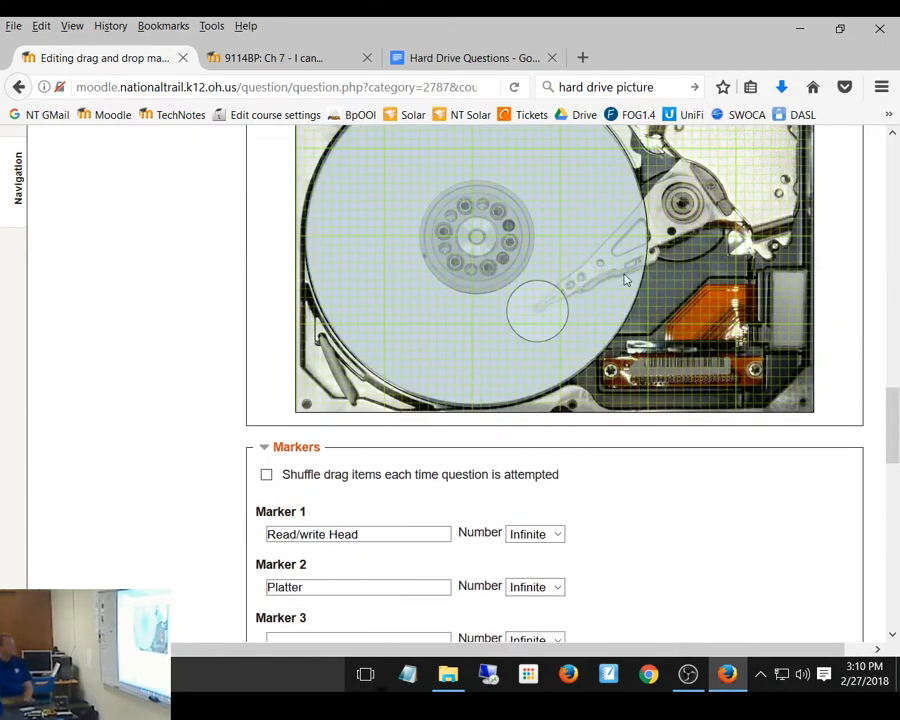
pyautogui.scroll(2, 622, 278)
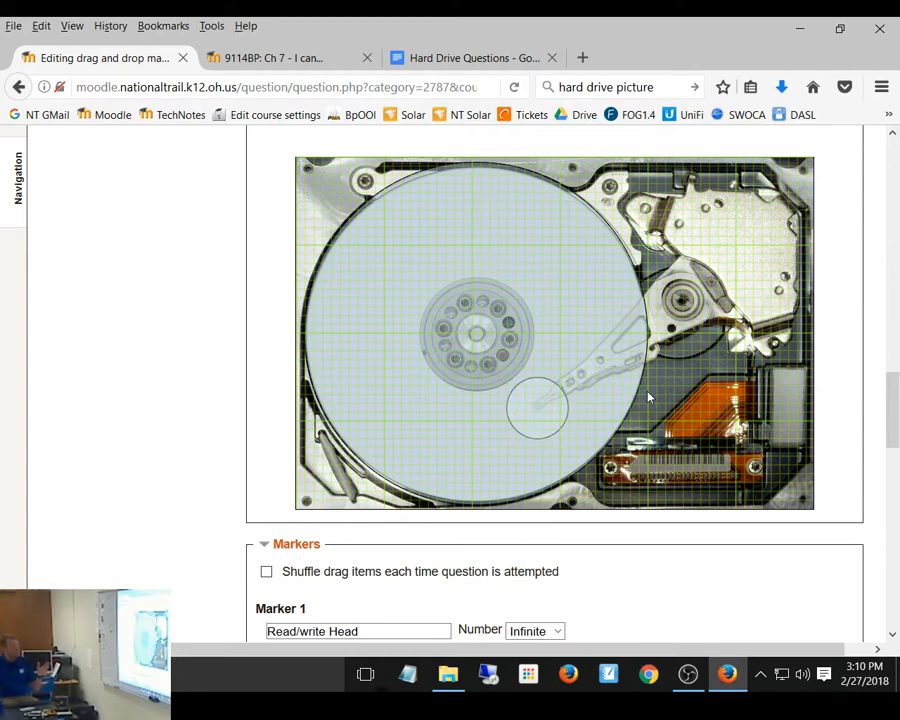
pyautogui.scroll(-7, 657, 420)
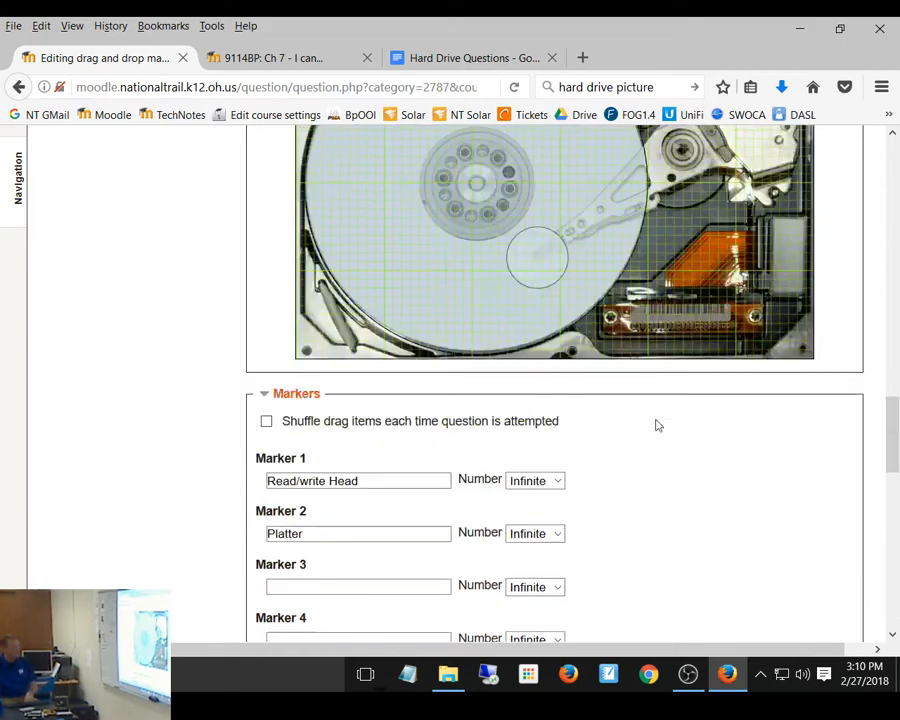
pyautogui.scroll(-7, 658, 420)
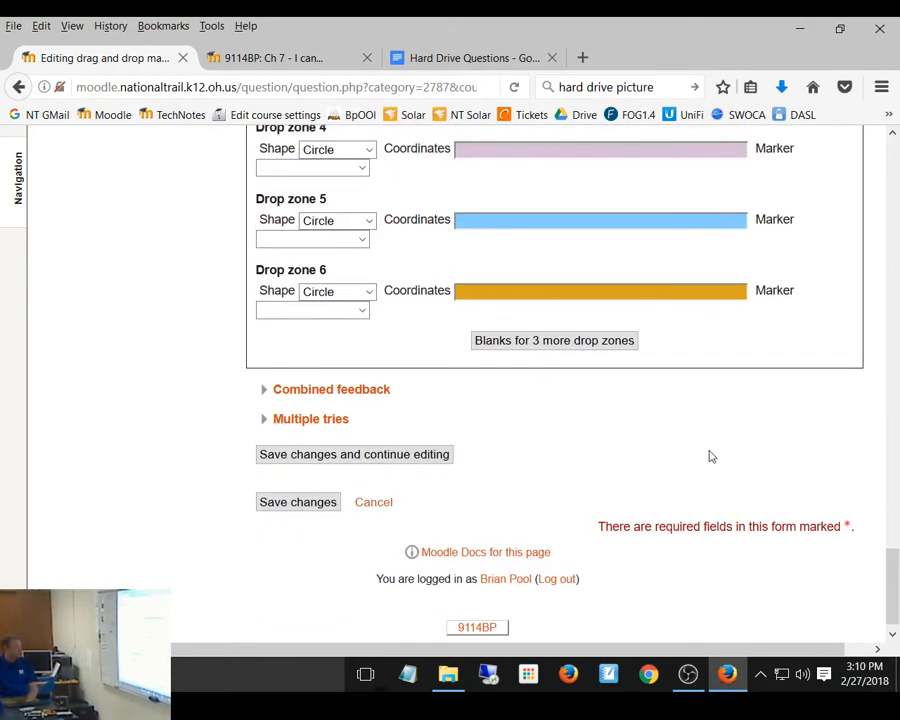
# Check the drop zones on the hard drive image and label marker 3 "Actuator Arm"
pyautogui.scroll(9, 710, 457)
pyautogui.scroll(5, 710, 457)
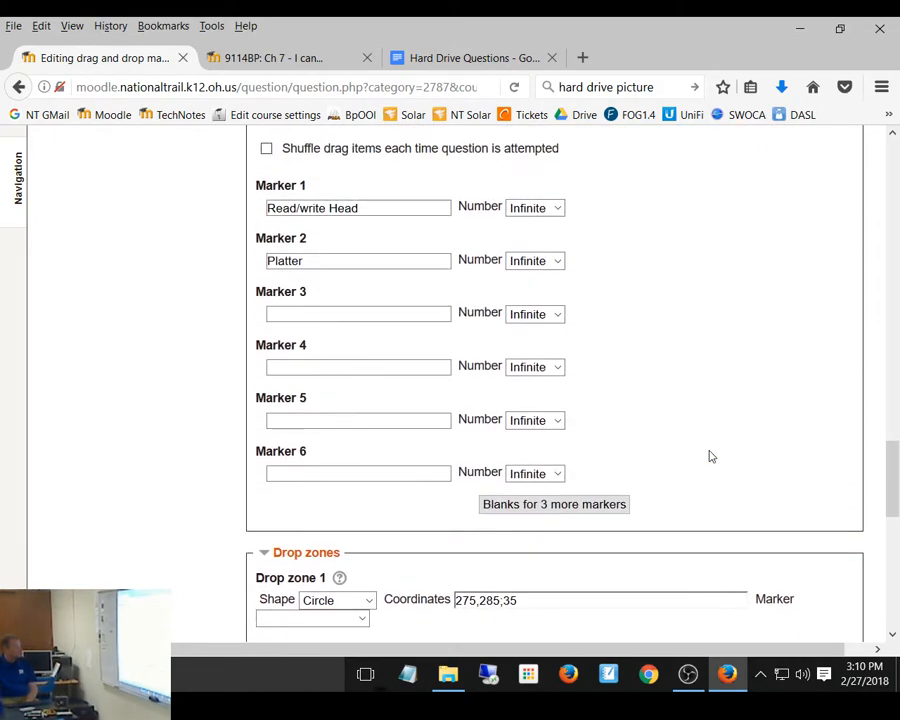
pyautogui.scroll(6, 710, 457)
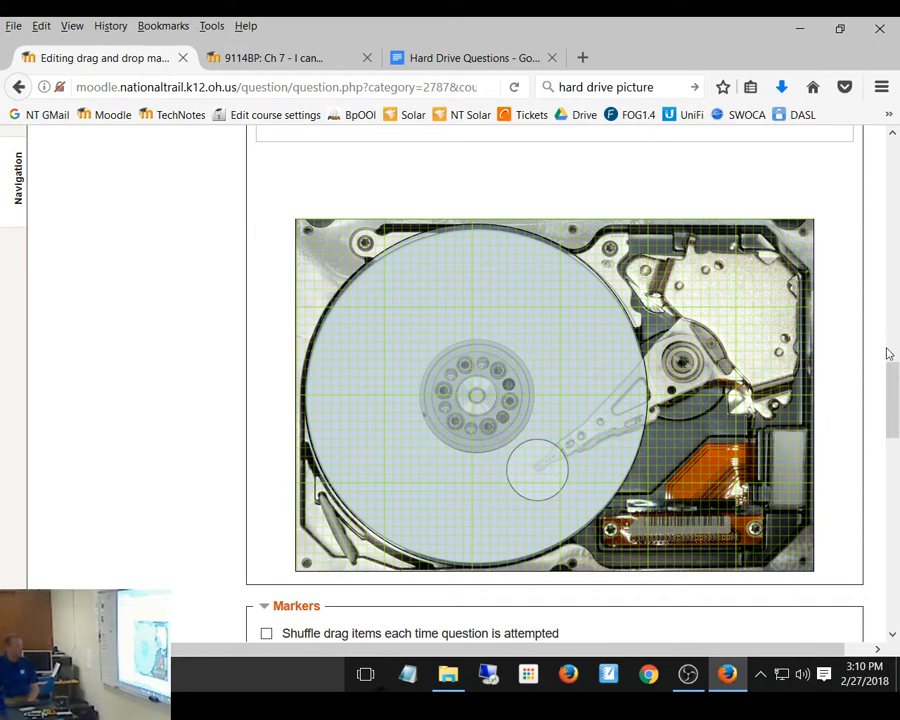
pyautogui.moveTo(892, 392); pyautogui.dragTo(896, 462)
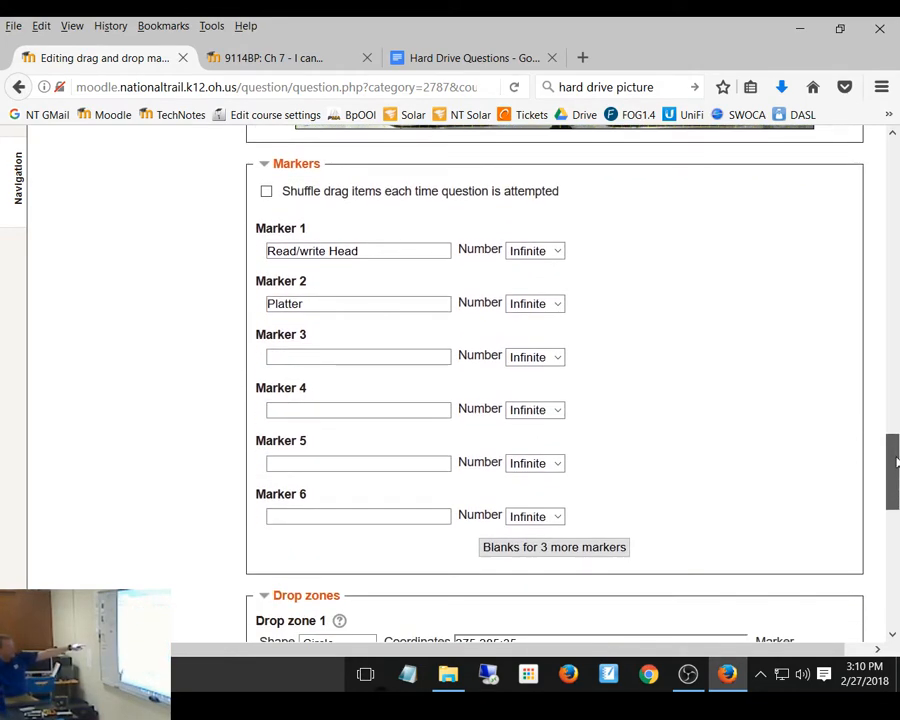
pyautogui.click(340, 356)
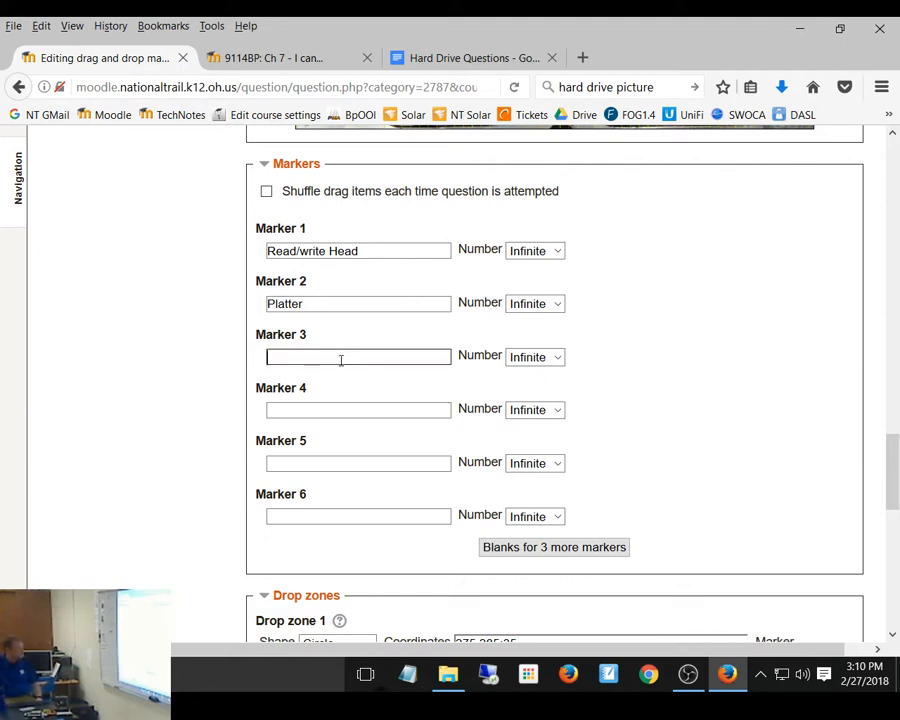
pyautogui.write('Actua')
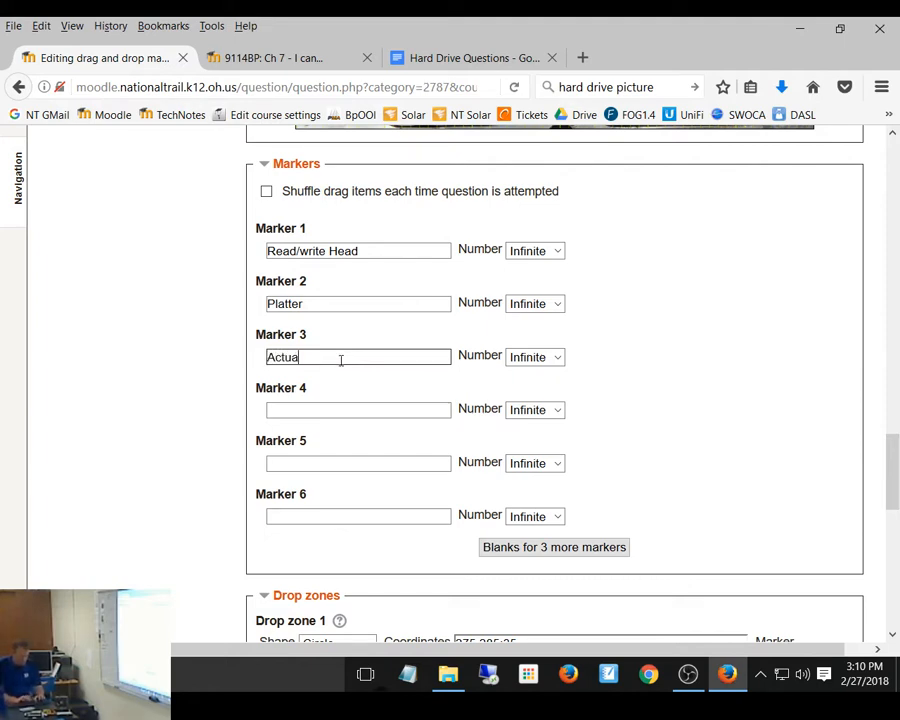
pyautogui.write('tor Arm')
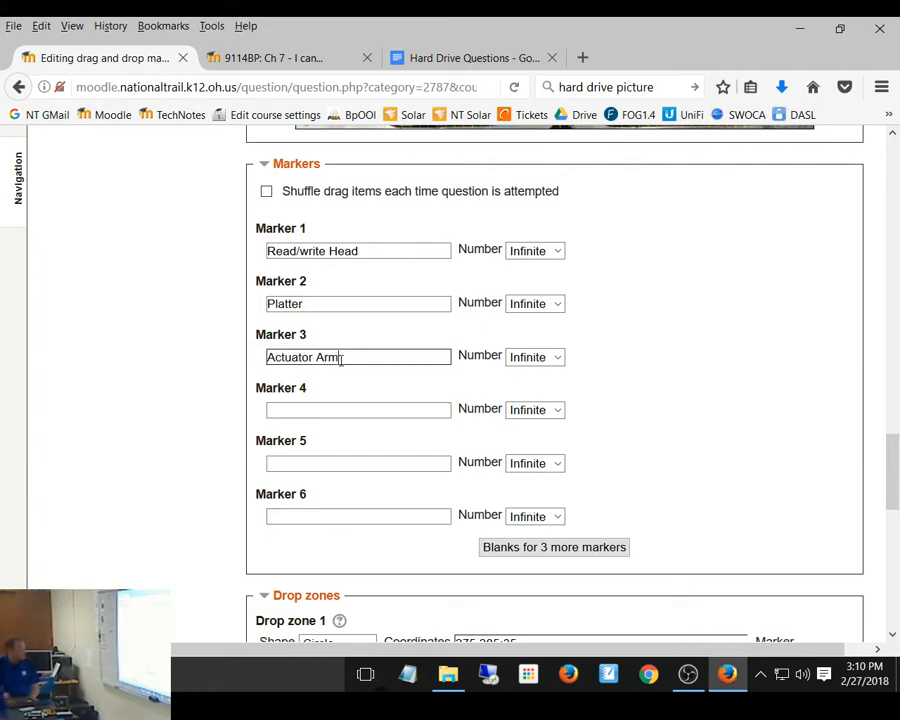
# Try to save the hard drive labelling question and review the drop zone settings
pyautogui.scroll(-5, 796, 596)
pyautogui.scroll(-3, 796, 596)
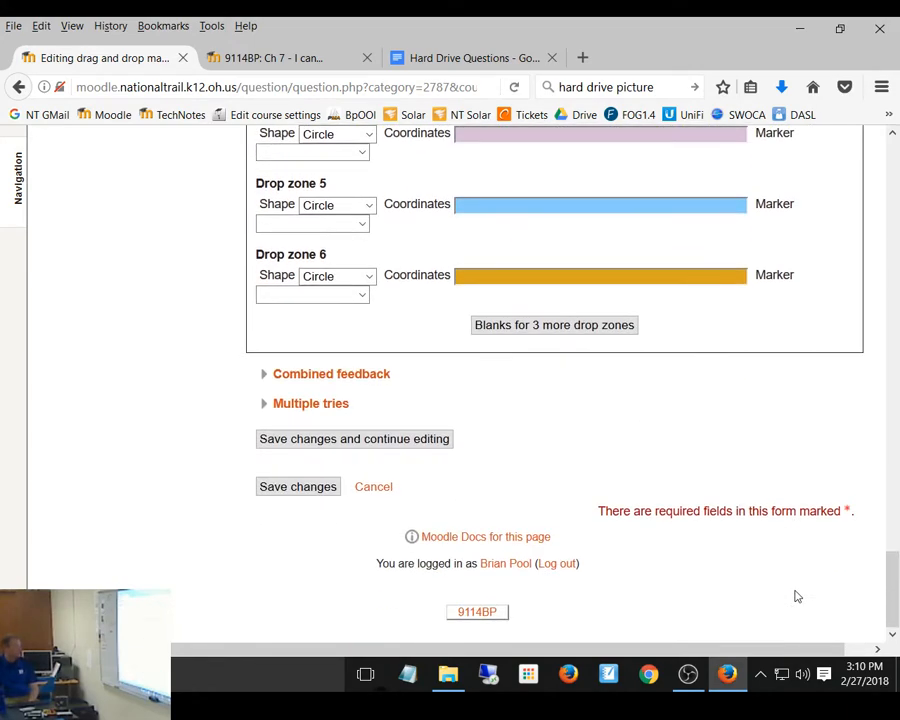
pyautogui.click(310, 489)
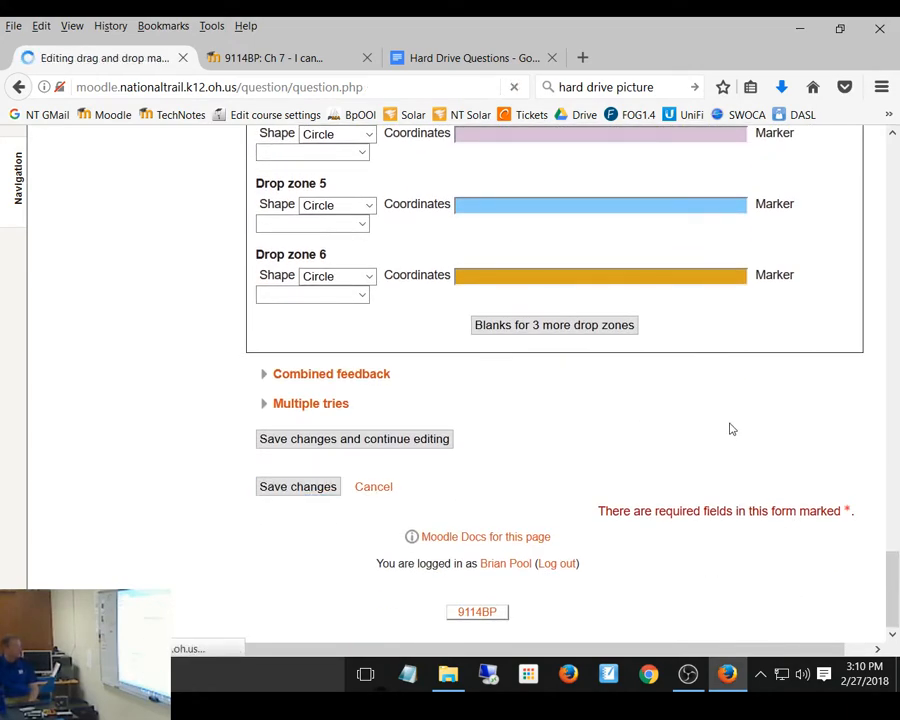
pyautogui.scroll(-3, 890, 390)
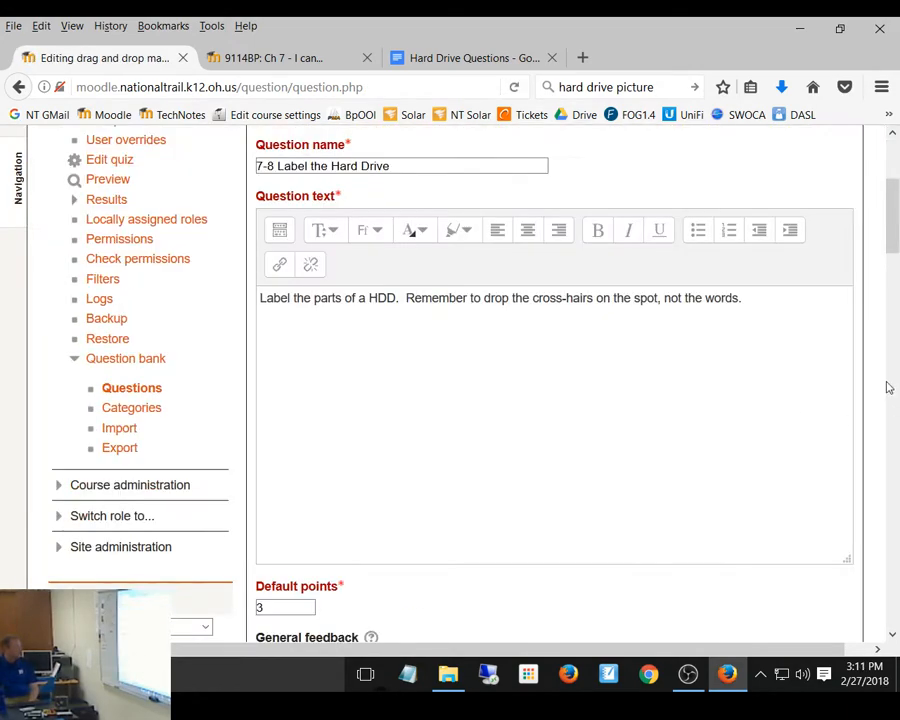
pyautogui.scroll(-12, 590, 409)
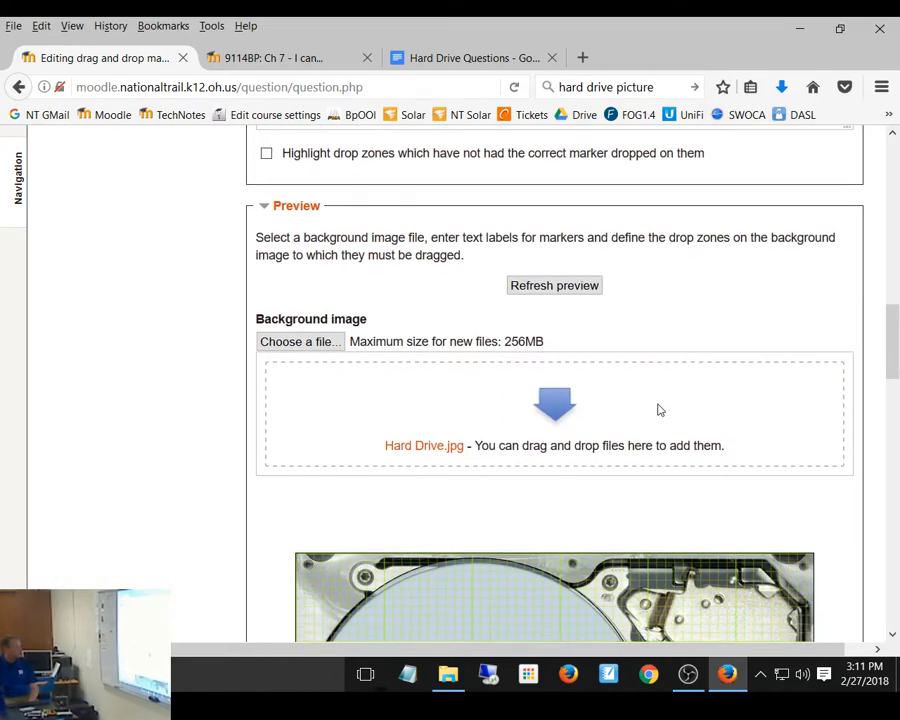
pyautogui.scroll(-12, 658, 408)
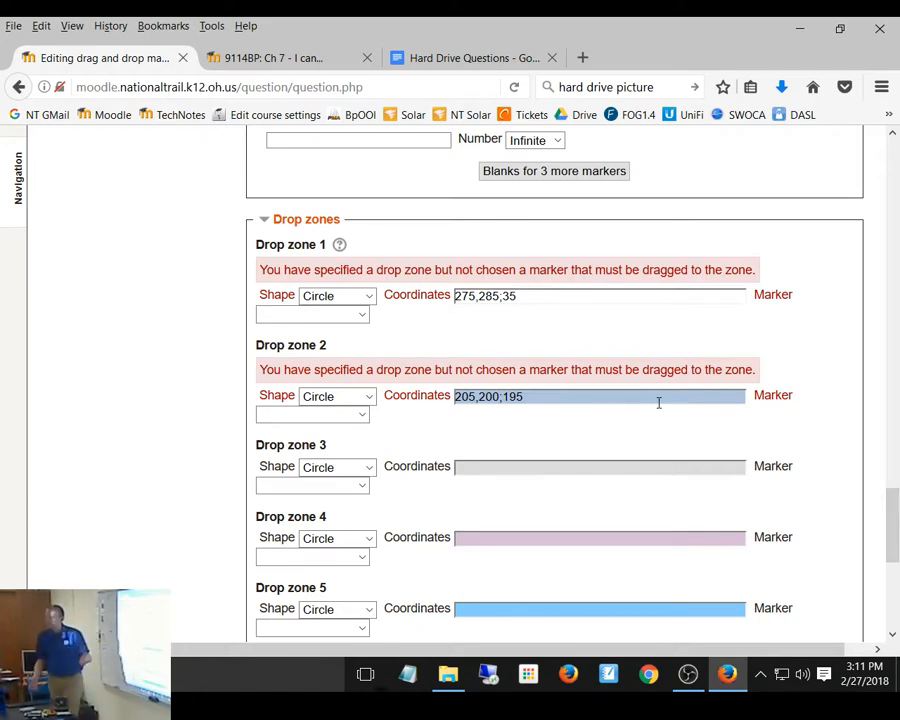
# Clear the "Actuator Arm" label from marker 3 and try to save the question again
pyautogui.scroll(4, 400, 230)
pyautogui.click(370, 371)
pyautogui.moveTo(367, 370); pyautogui.dragTo(204, 361)
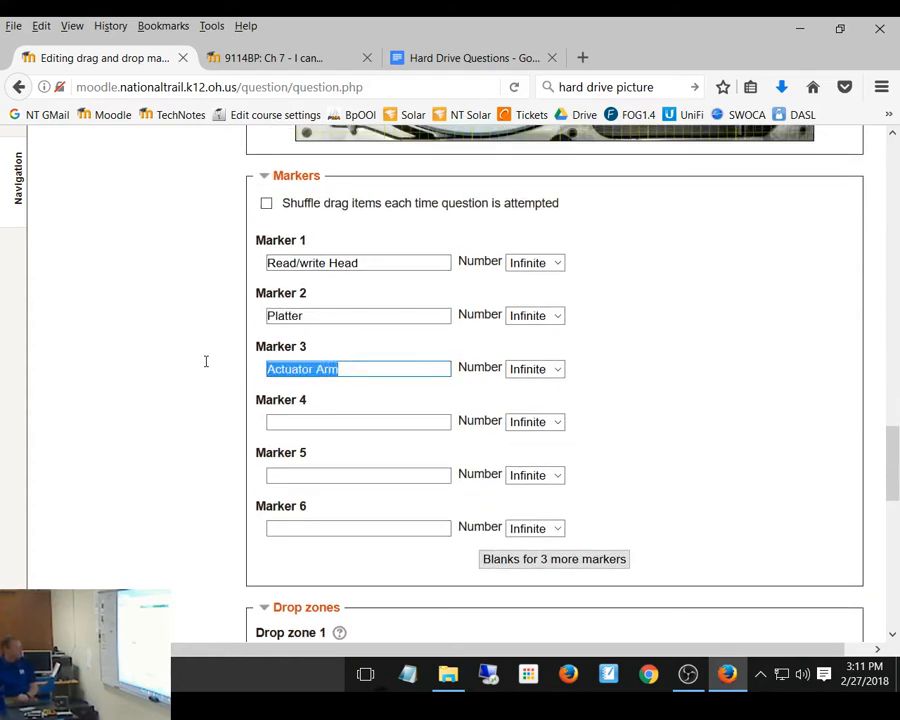
pyautogui.press('BackSpace')
pyautogui.scroll(-10, 665, 372)
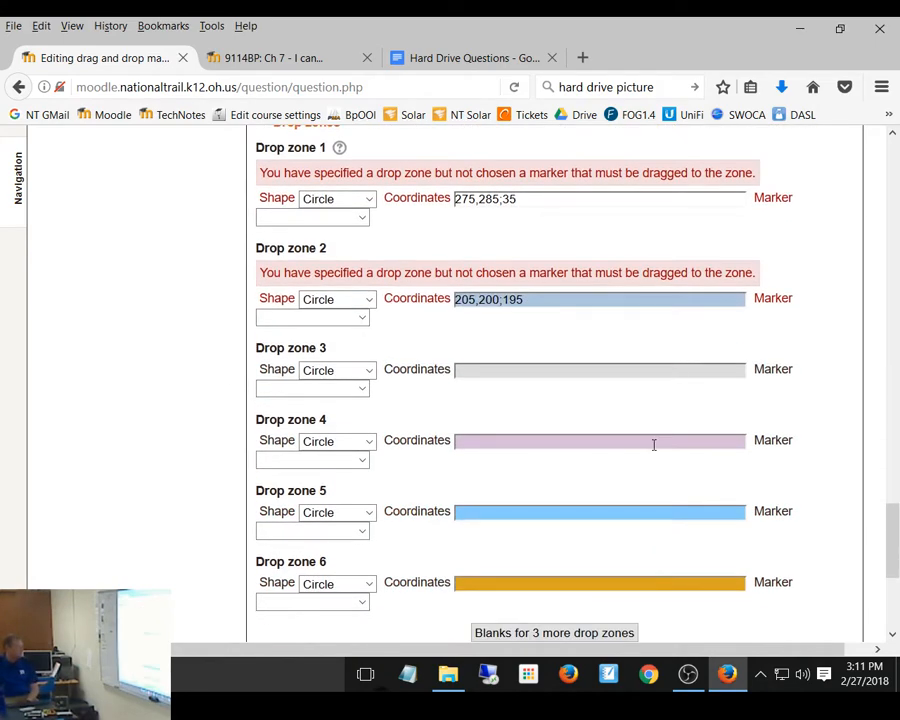
pyautogui.click(288, 487)
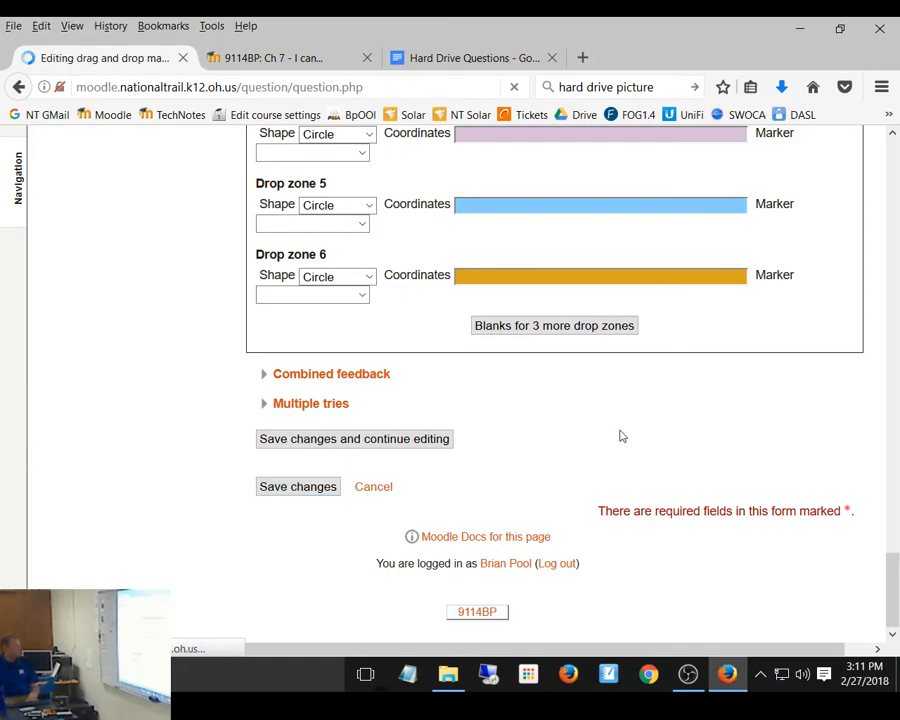
# Assign the "Read/write Head" marker to drop zone 1 and the "Platter" marker to drop zone 2
pyautogui.scroll(-15, 617, 368)
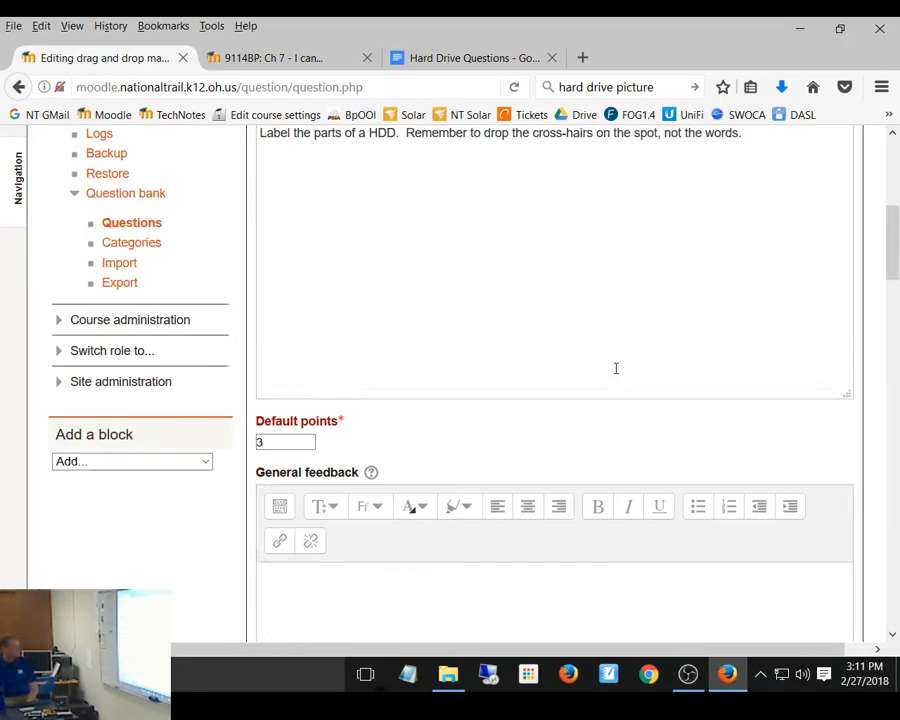
pyautogui.scroll(-12, 617, 375)
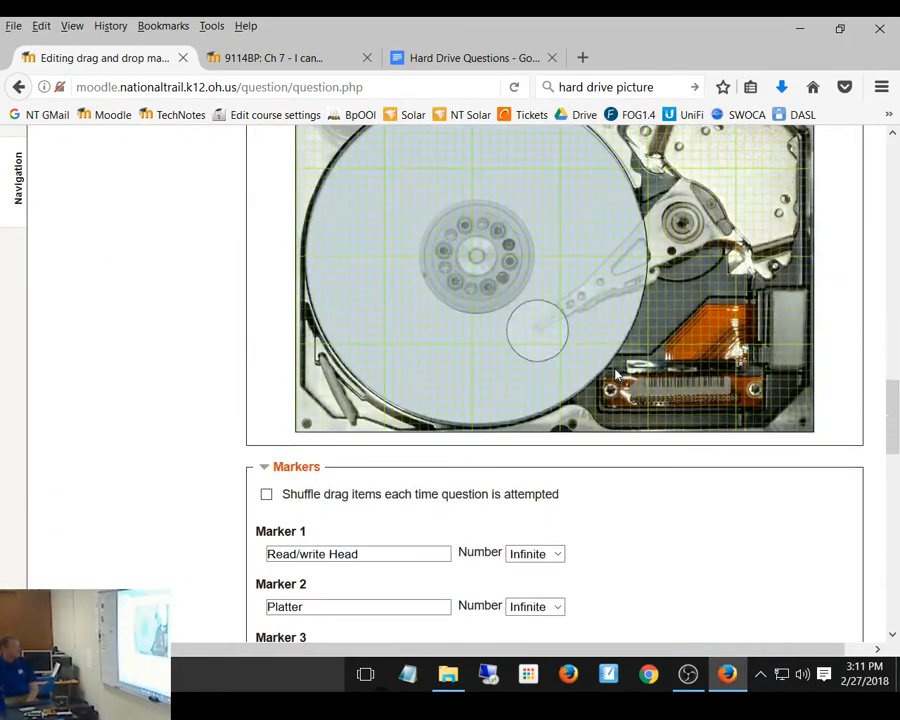
pyautogui.scroll(-2, 617, 372)
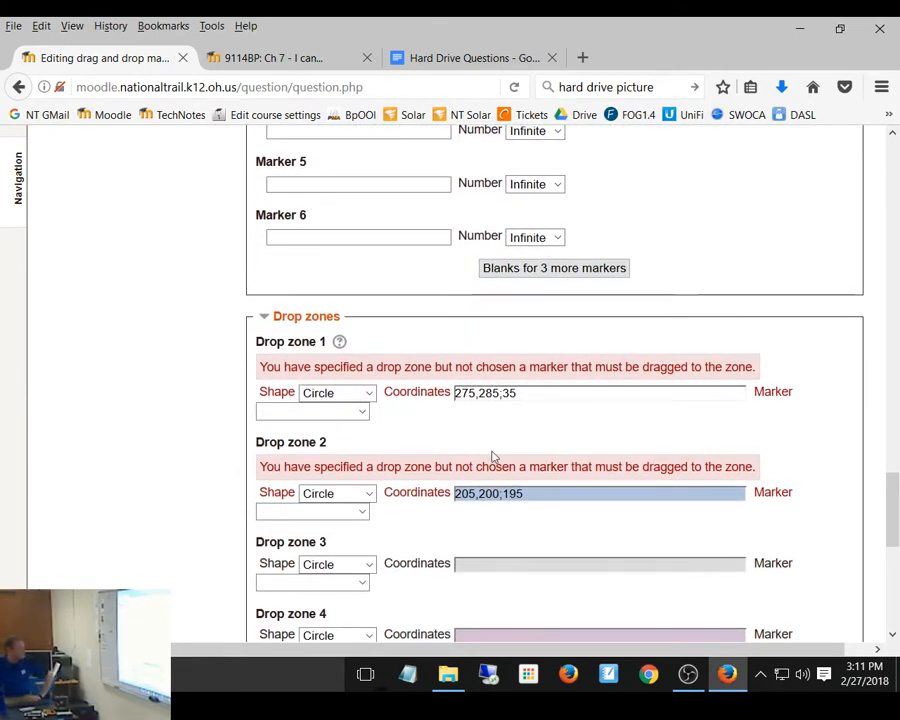
pyautogui.click(330, 411)
pyautogui.click(330, 447)
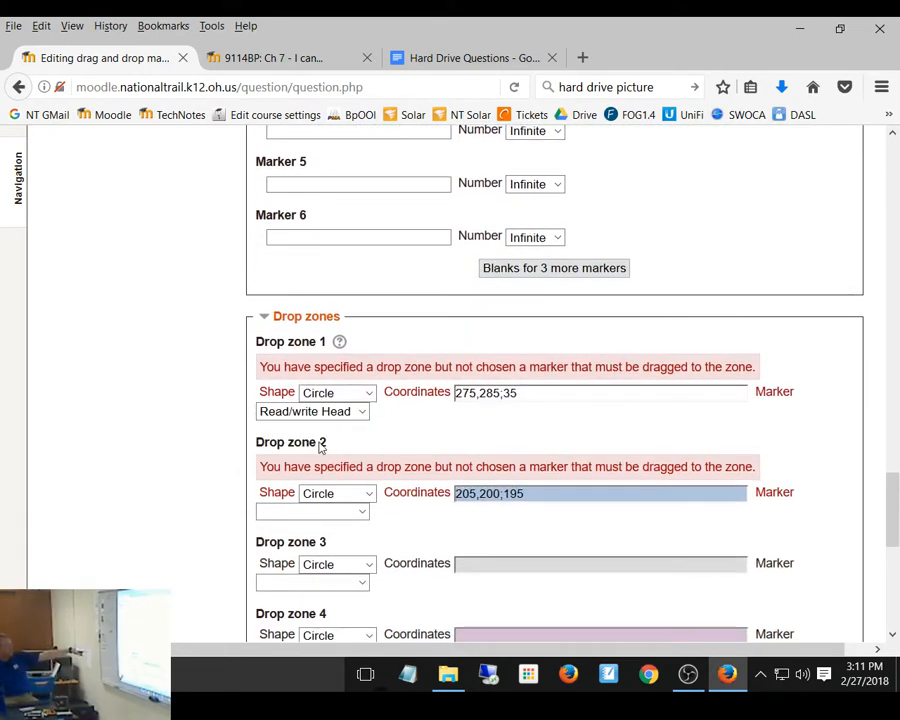
pyautogui.click(323, 512)
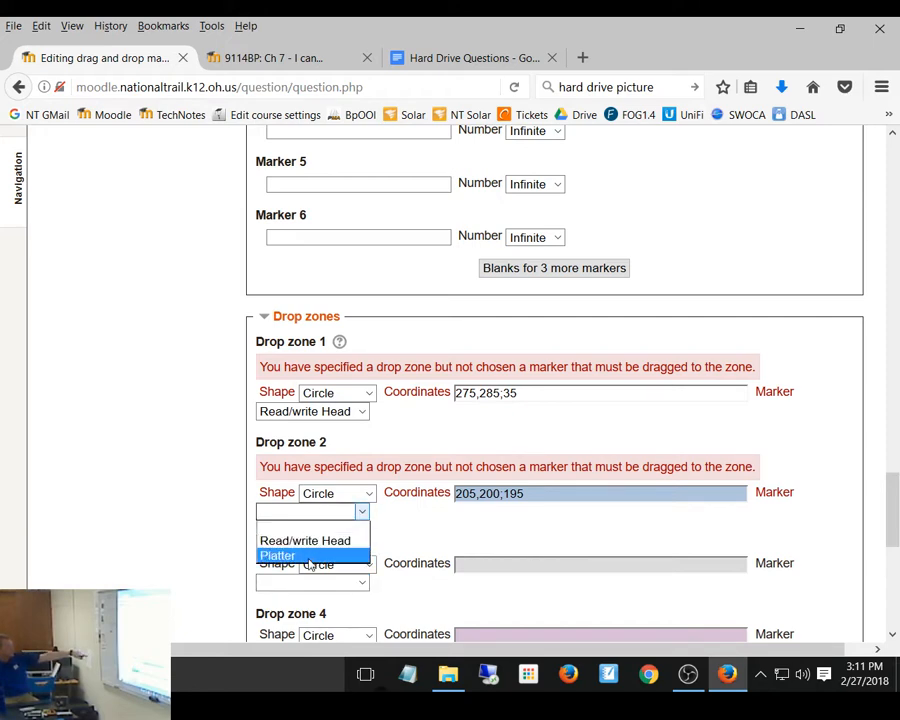
pyautogui.click(360, 556)
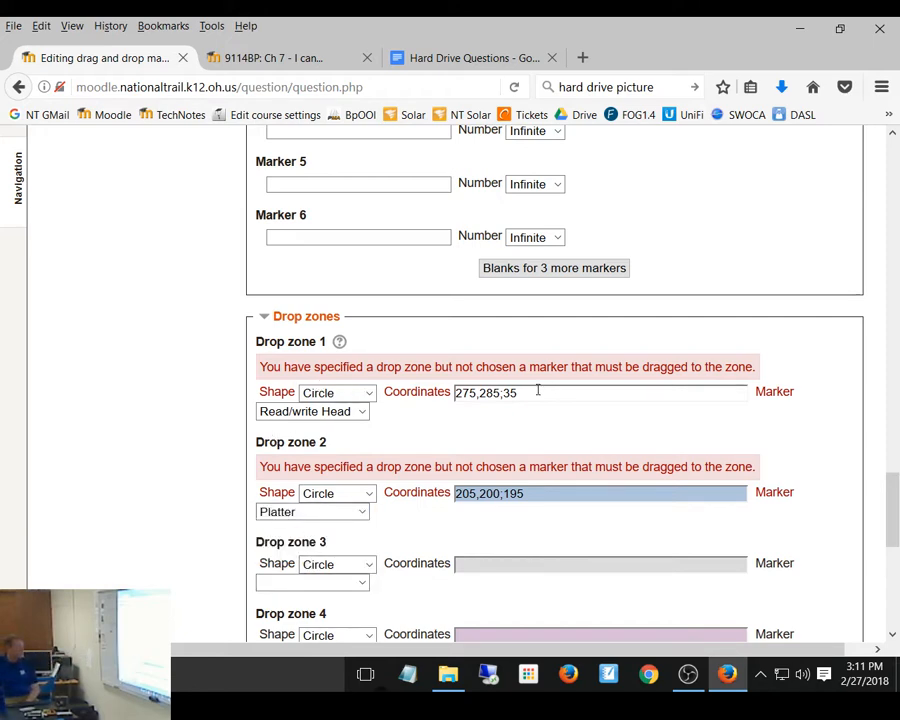
# Enter "Actuator Arm" as the label of the empty marker 3
pyautogui.scroll(3, 261, 352)
pyautogui.click(311, 268)
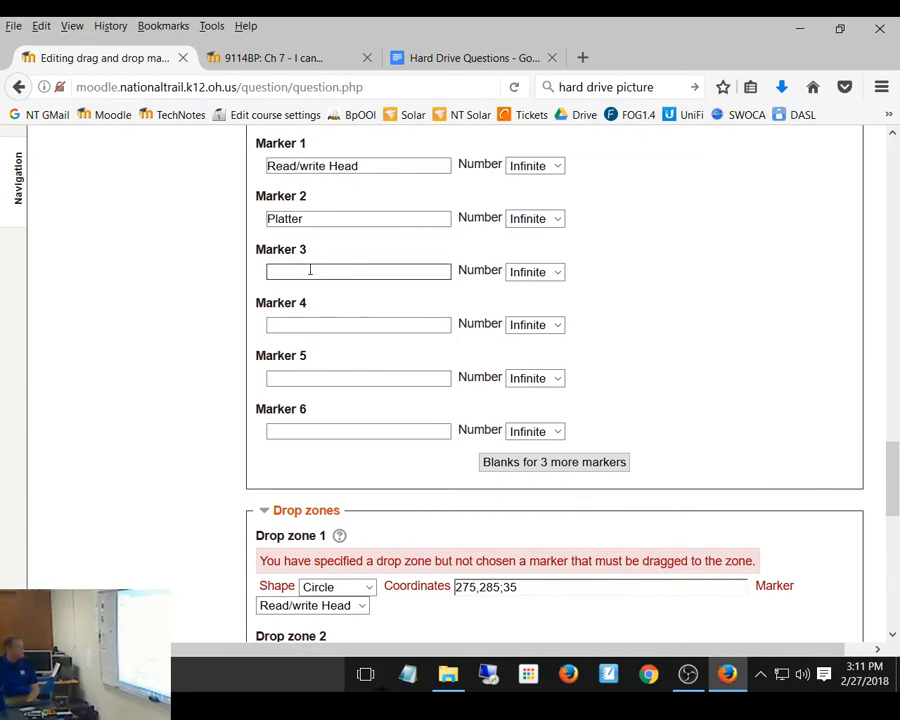
pyautogui.write('Actuator Arm')
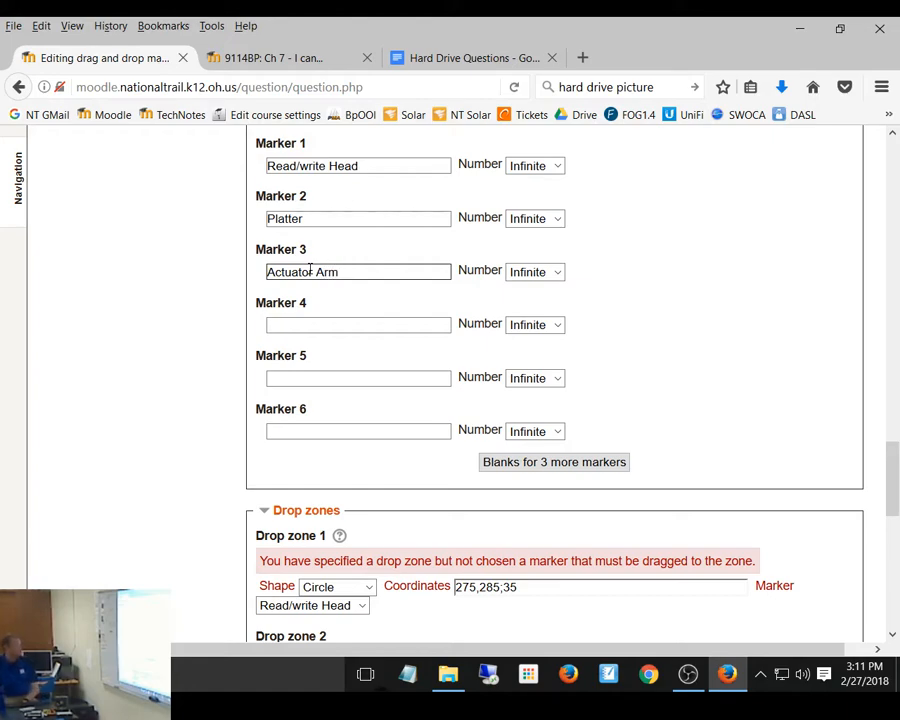
# Save the drag-and-drop markers question and open the preview of 7-8 Label the Hard Drive in a maximized window
pyautogui.moveTo(895, 495); pyautogui.dragTo(895, 590)
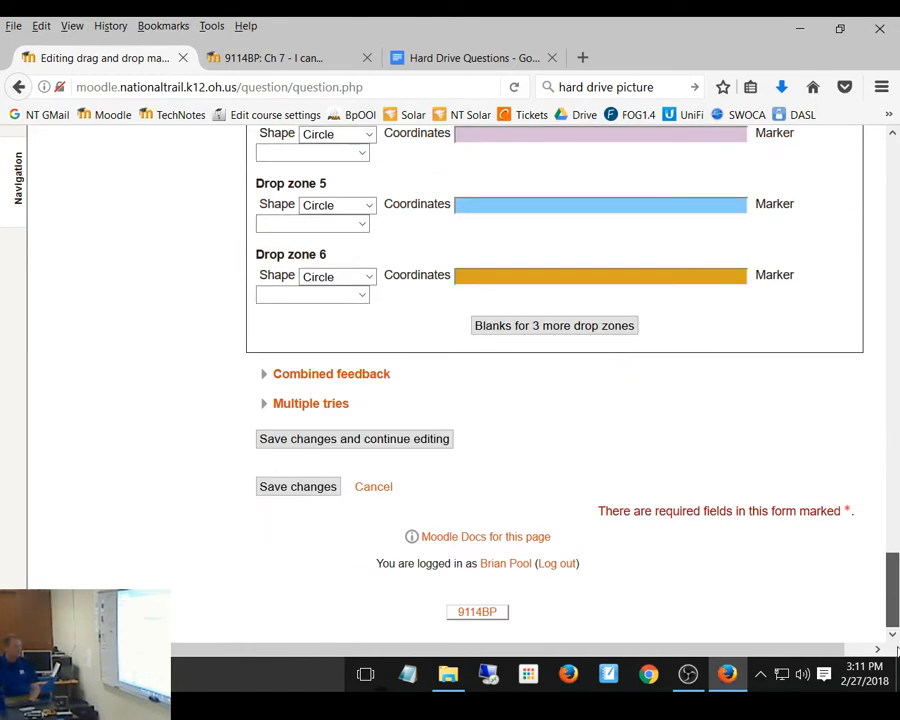
pyautogui.click(284, 487)
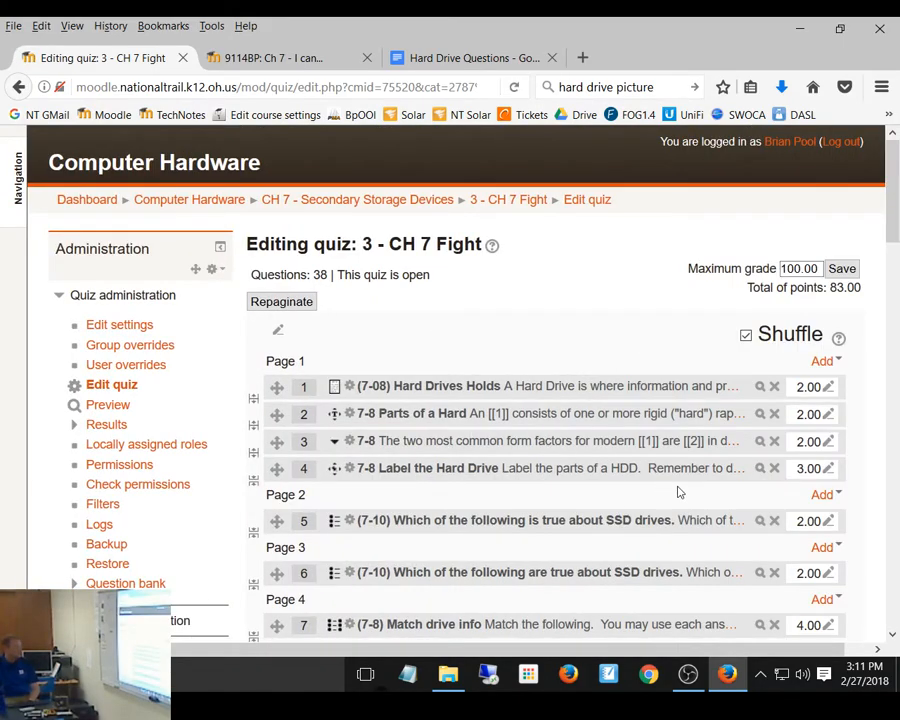
pyautogui.click(760, 468)
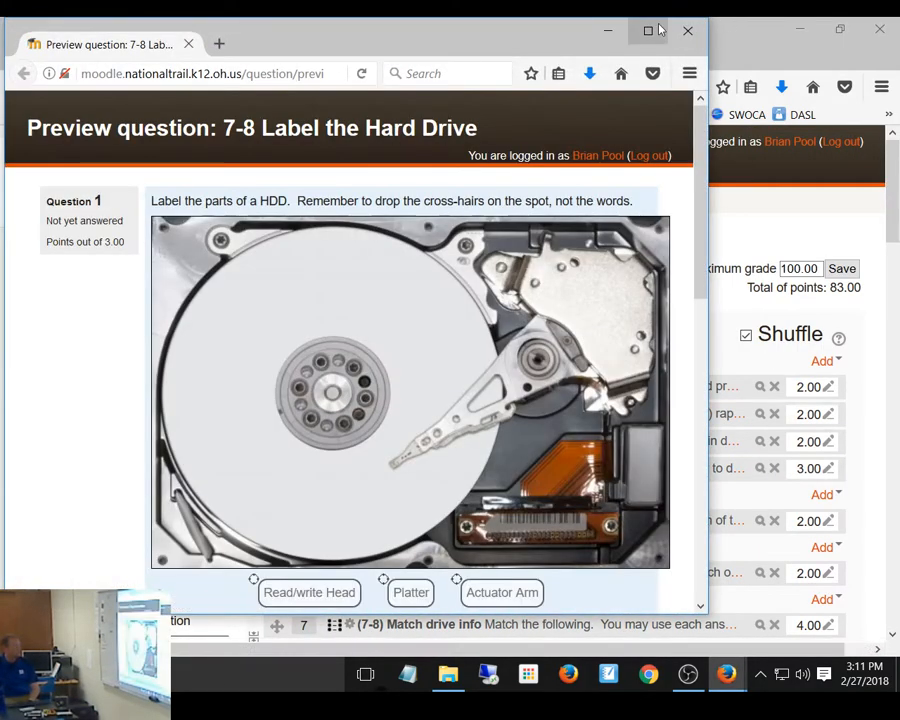
pyautogui.click(654, 31)
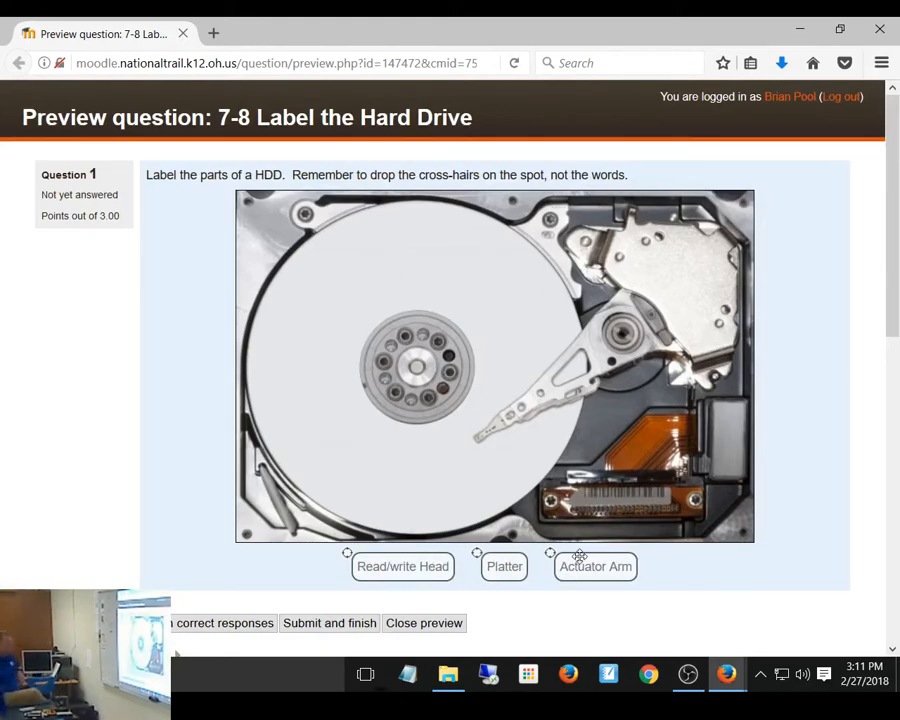
# Place the Platter, Read/write Head and Actuator Arm markers on their parts of the hard drive picture and submit the attempt
pyautogui.moveTo(500, 562); pyautogui.dragTo(445, 489)
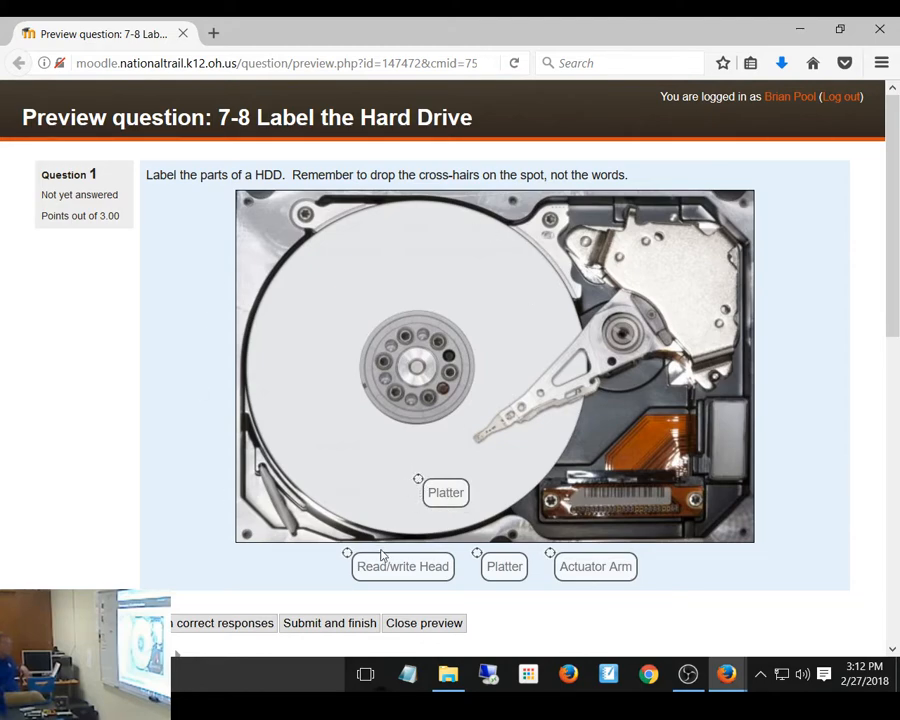
pyautogui.moveTo(384, 559)
pyautogui.mouseDown()
pyautogui.moveTo(536, 446)
pyautogui.moveTo(514, 455)
pyautogui.mouseUp()
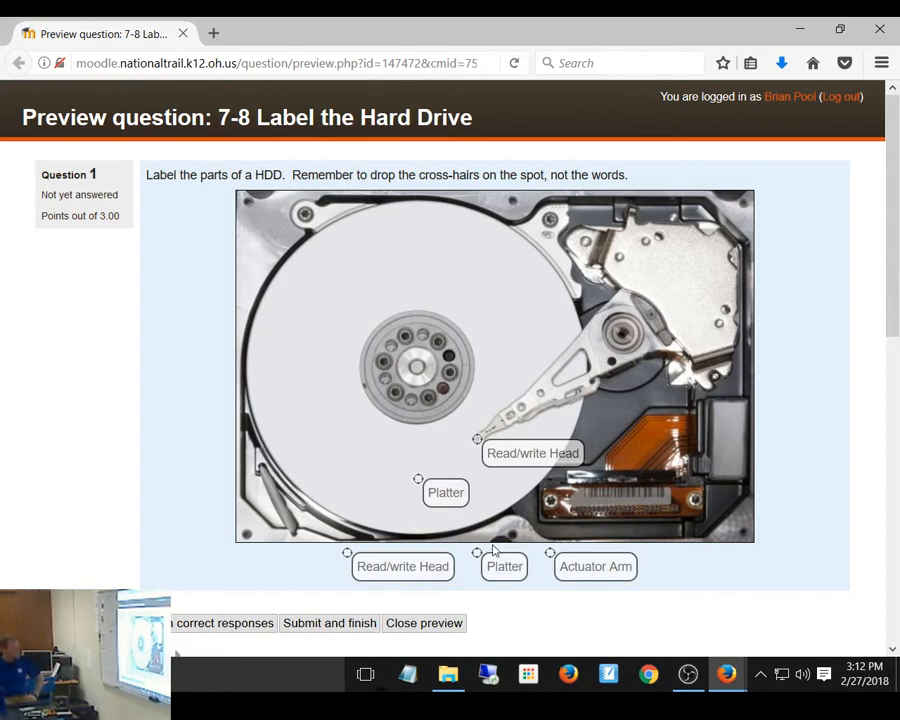
pyautogui.moveTo(613, 573); pyautogui.dragTo(628, 384)
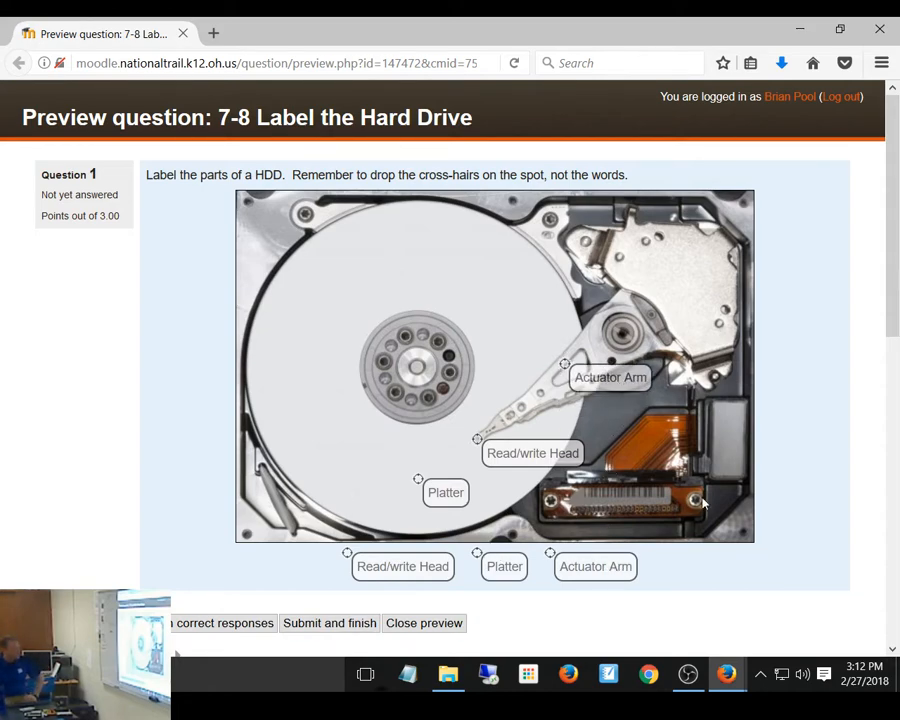
pyautogui.scroll(-2, 703, 503)
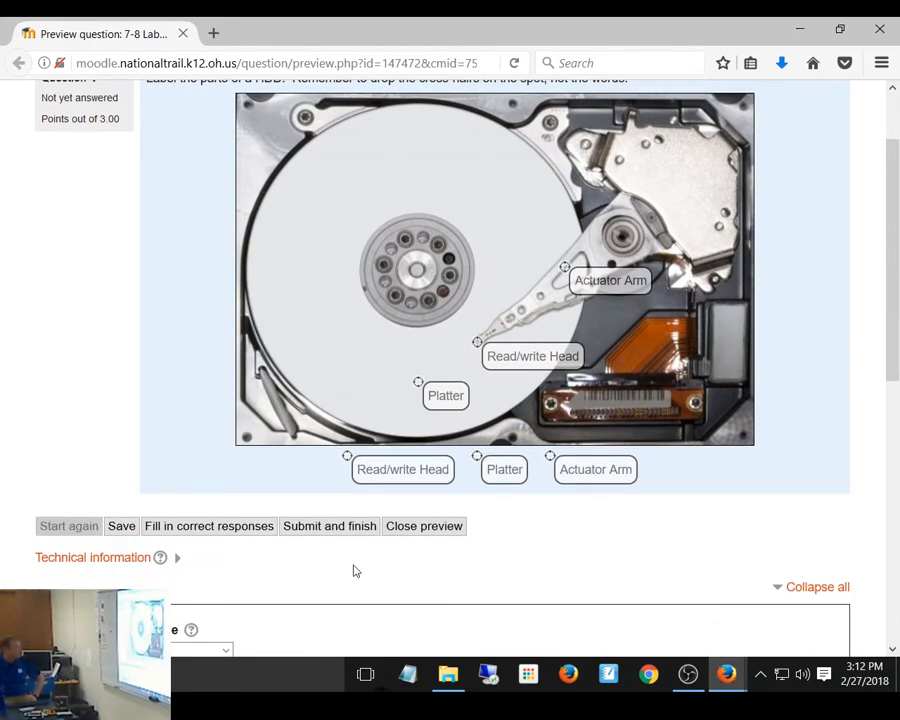
pyautogui.click(362, 528)
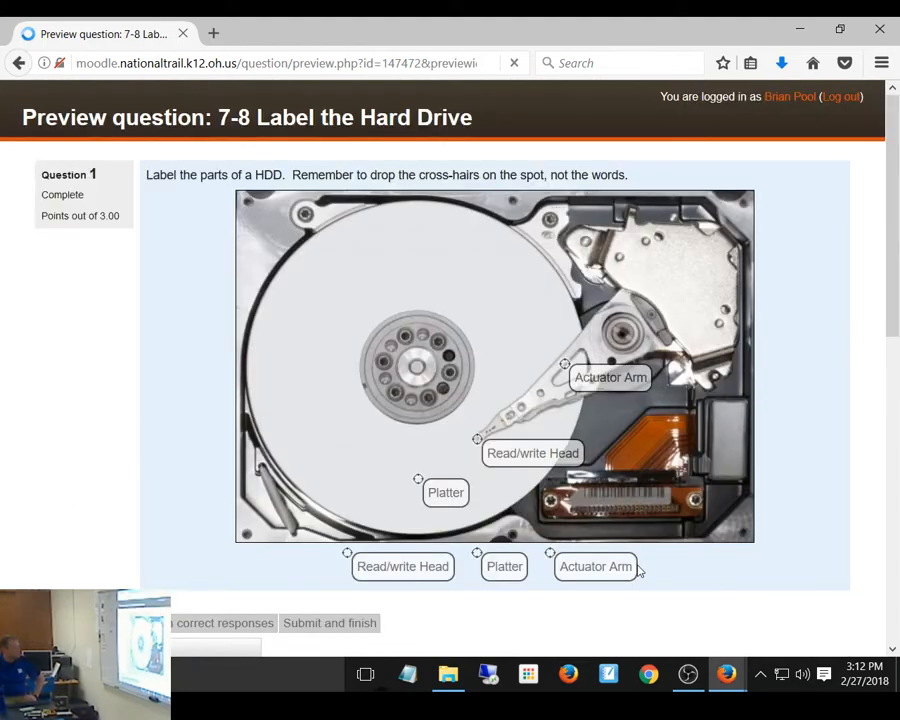
# Review the submitted attempt and its preview options, and close the preview
pyautogui.scroll(-10, 758, 489)
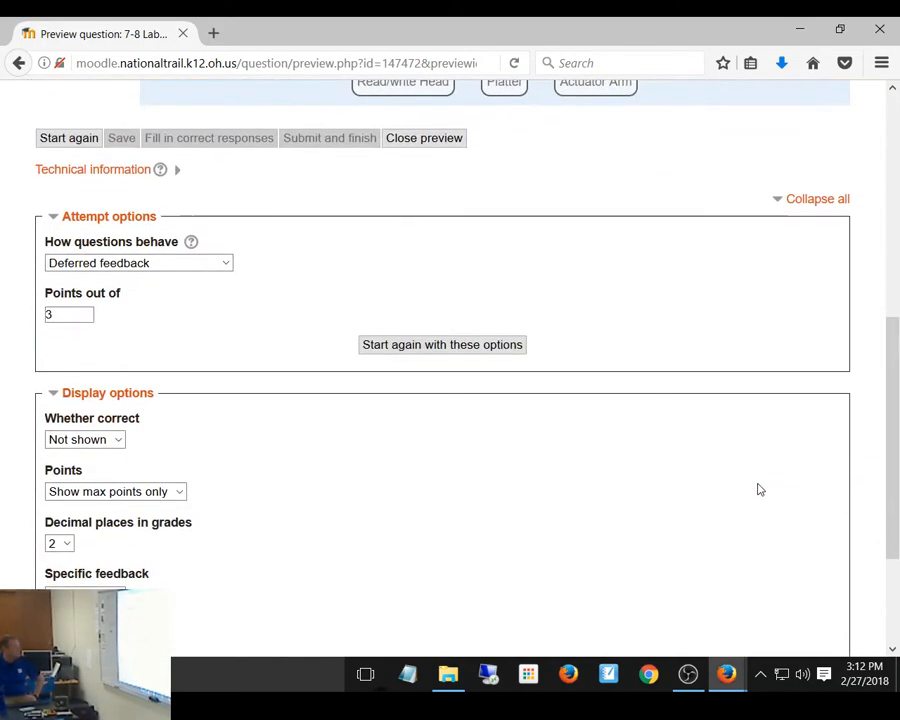
pyautogui.scroll(10, 758, 489)
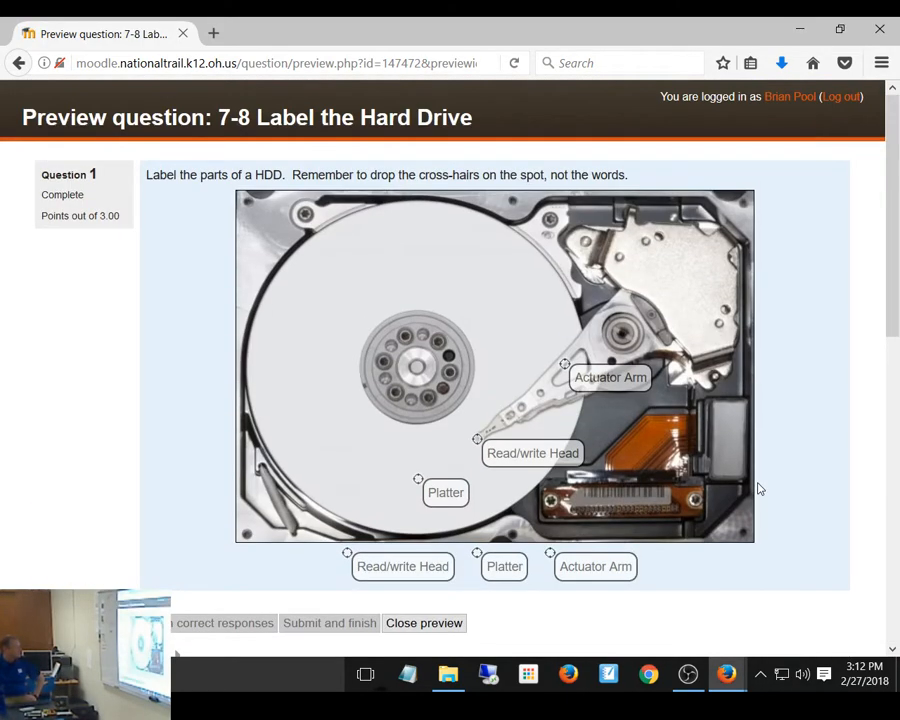
pyautogui.scroll(-5, 756, 486)
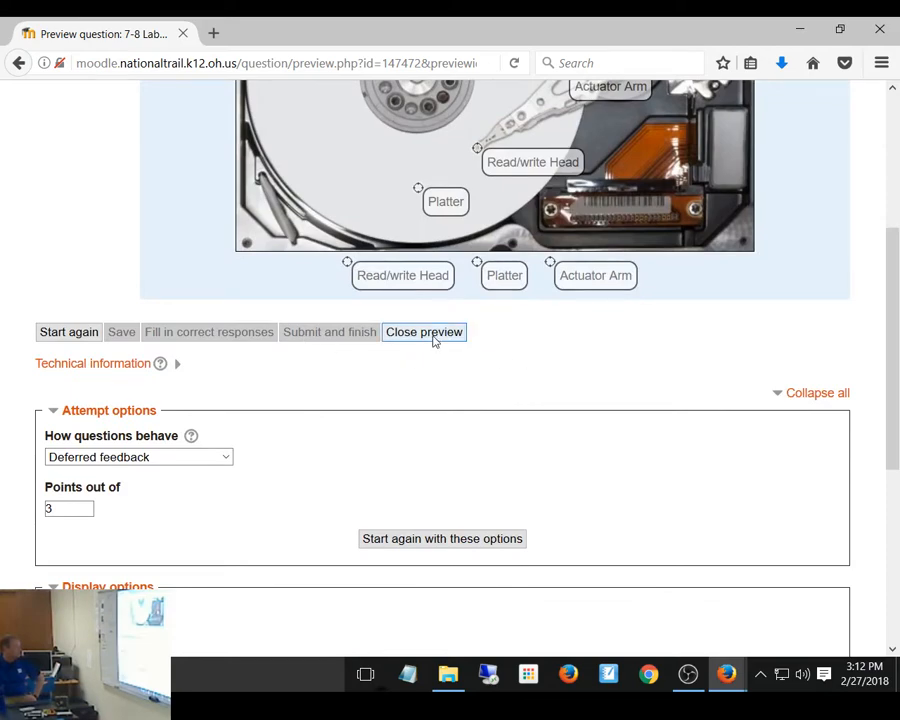
pyautogui.click(424, 332)
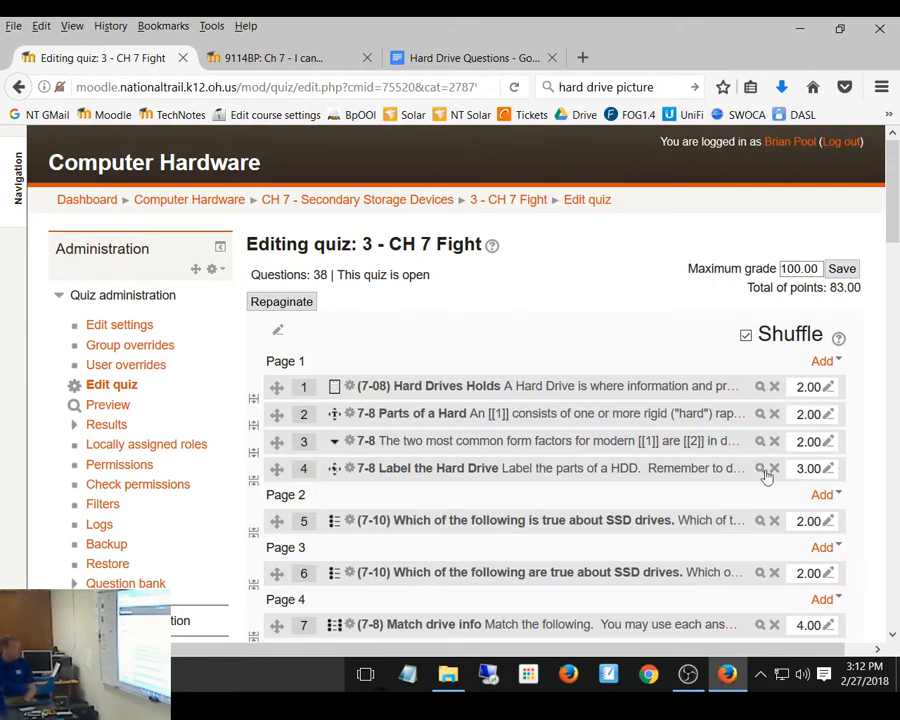
# Reopen the 7-8 Label the Hard Drive question for editing and save it again
pyautogui.click(351, 474)
pyautogui.moveTo(893, 203); pyautogui.dragTo(893, 560)
pyautogui.hscroll(1, 886, 267)
pyautogui.click(261, 487)
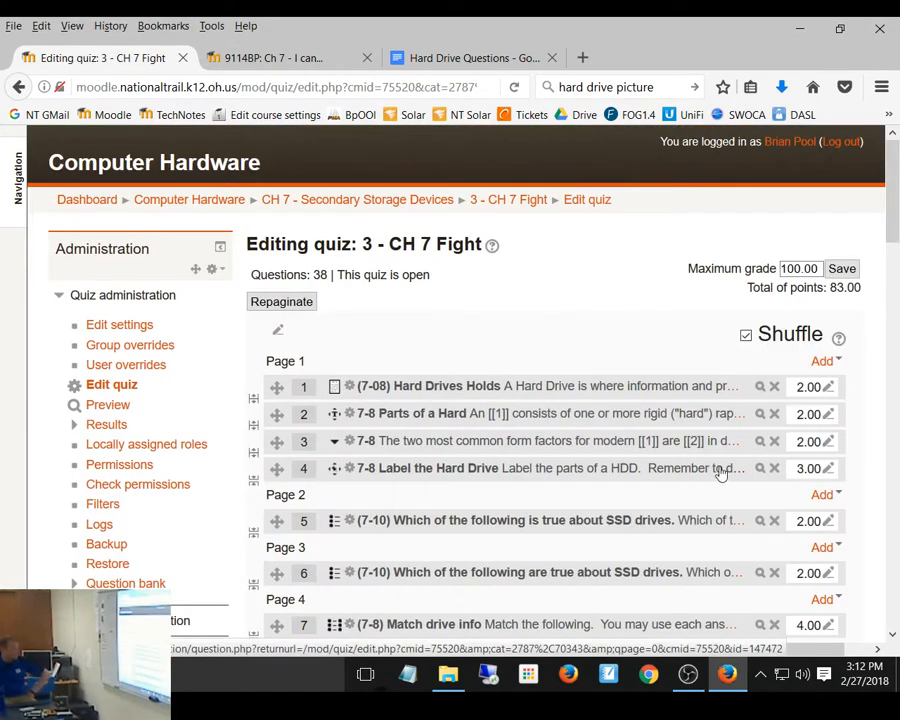
# Preview the 7-8 Label the Hard Drive question and fill in its correct responses
pyautogui.click(760, 469)
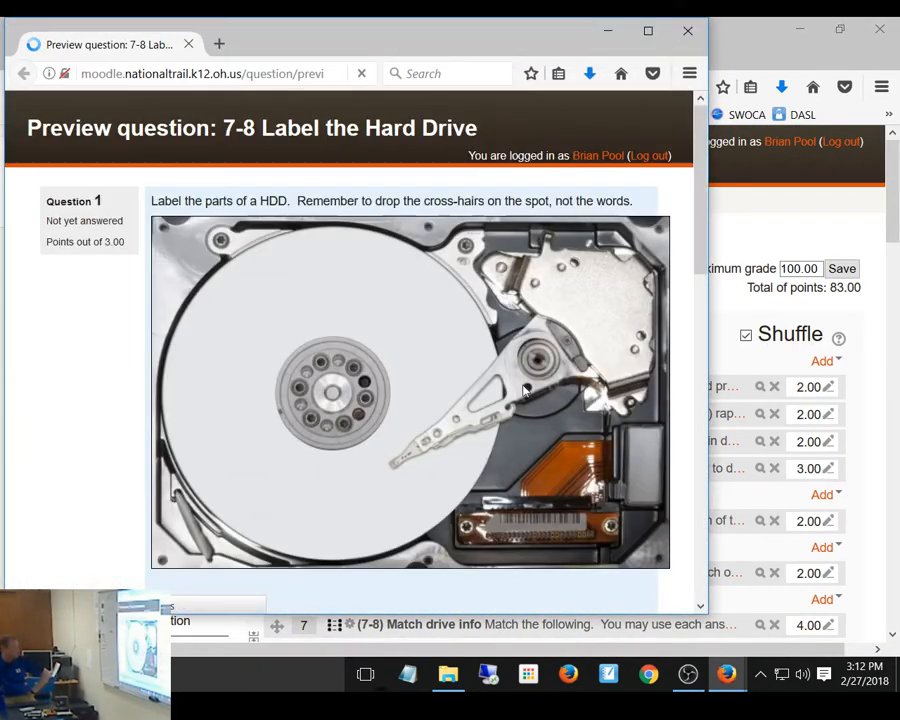
pyautogui.scroll(-2, 340, 451)
pyautogui.scroll(-3, 342, 451)
pyautogui.click(199, 359)
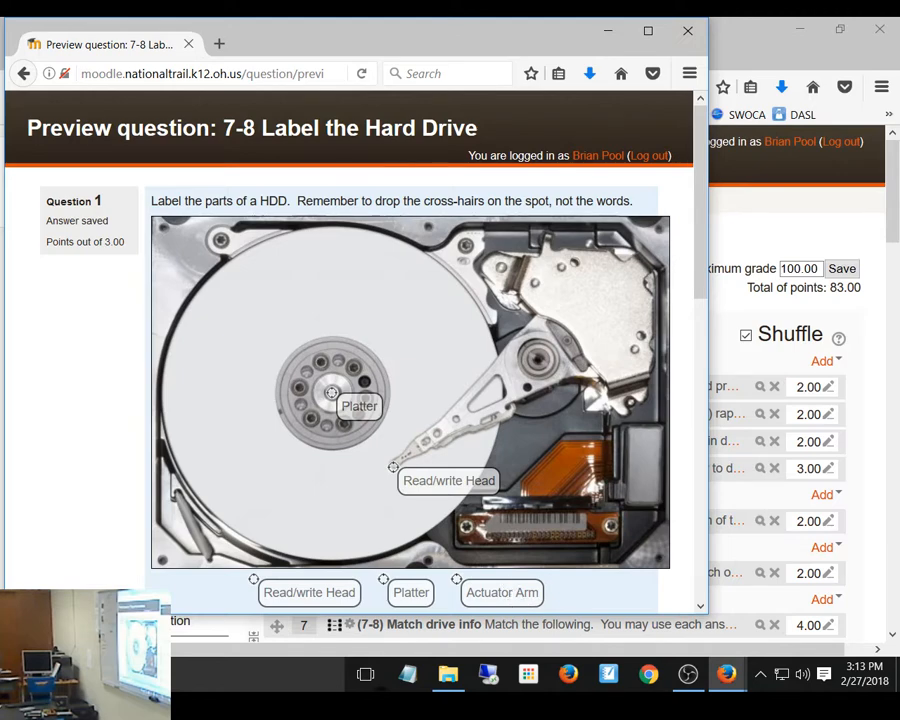
pyautogui.hotkey('alt', 'Tab')
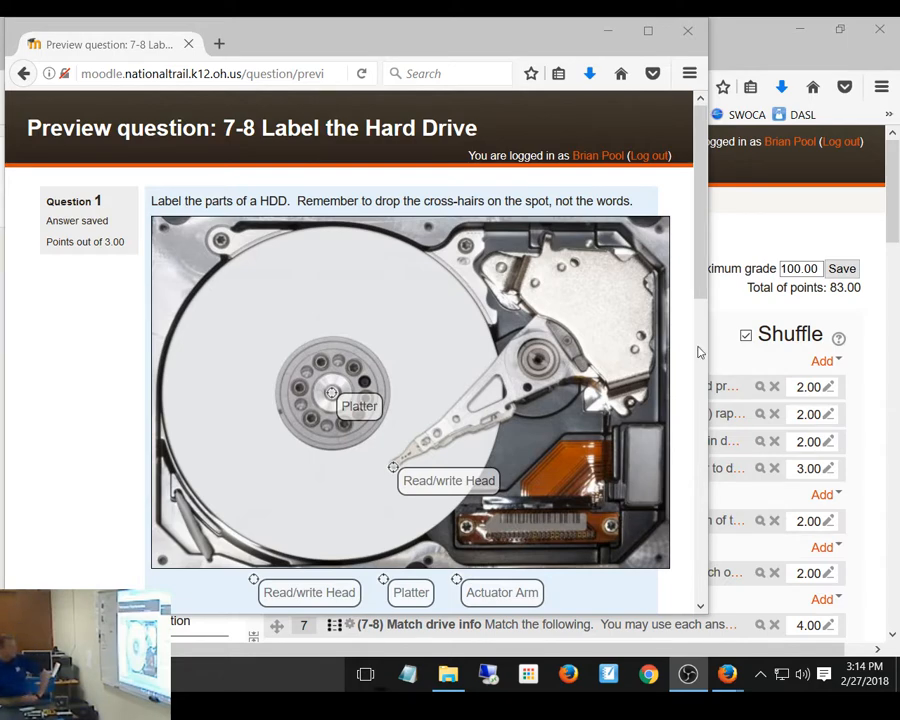
# Try placing the Platter marker on the read/write head tip and the Read/write Head marker on the platter, and close the preview
pyautogui.moveTo(334, 406); pyautogui.dragTo(394, 470)
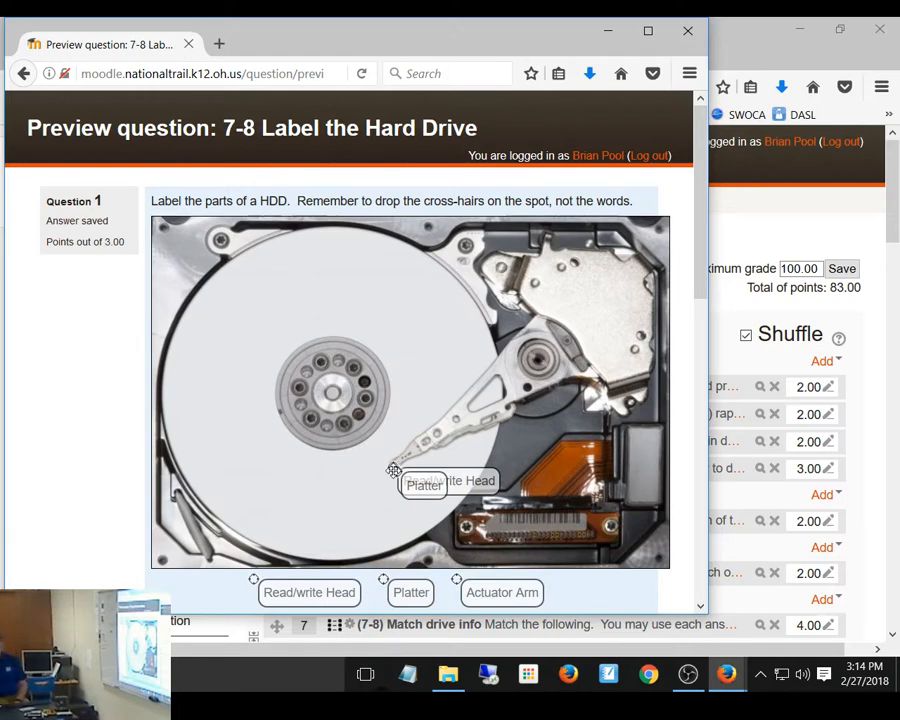
pyautogui.moveTo(394, 470)
pyautogui.mouseDown()
pyautogui.moveTo(407, 491)
pyautogui.moveTo(375, 509)
pyautogui.moveTo(396, 368)
pyautogui.moveTo(380, 334)
pyautogui.mouseUp()
pyautogui.moveTo(377, 506)
pyautogui.mouseDown()
pyautogui.moveTo(389, 454)
pyautogui.moveTo(392, 466)
pyautogui.mouseUp()
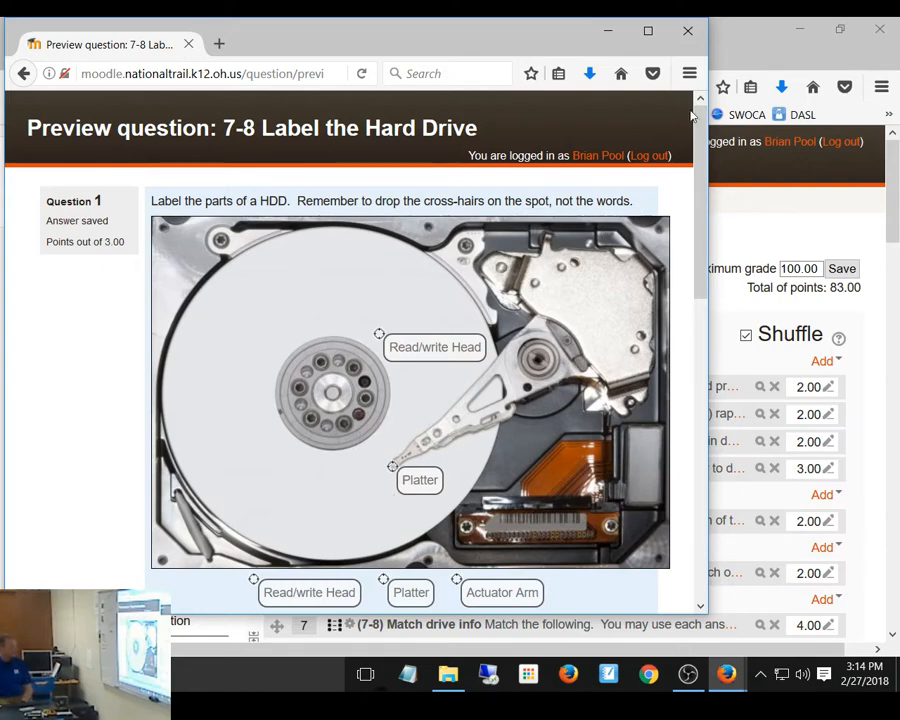
pyautogui.click(688, 31)
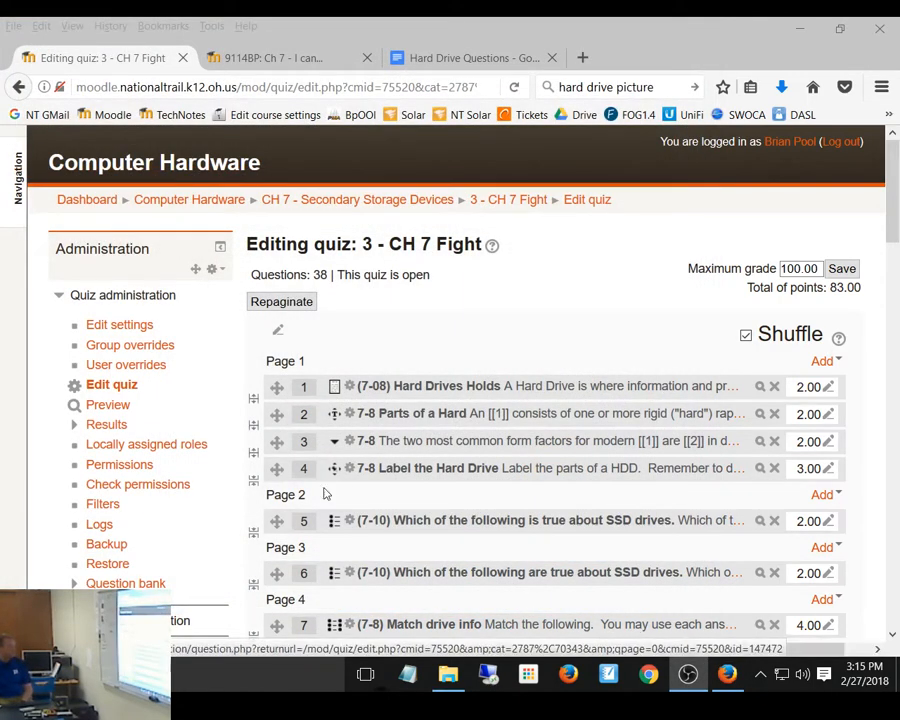
# In the 7-8 Label the Hard Drive question, rename marker 3 as Actuator and enable shuffling of drag items on each attempt
pyautogui.click(350, 470)
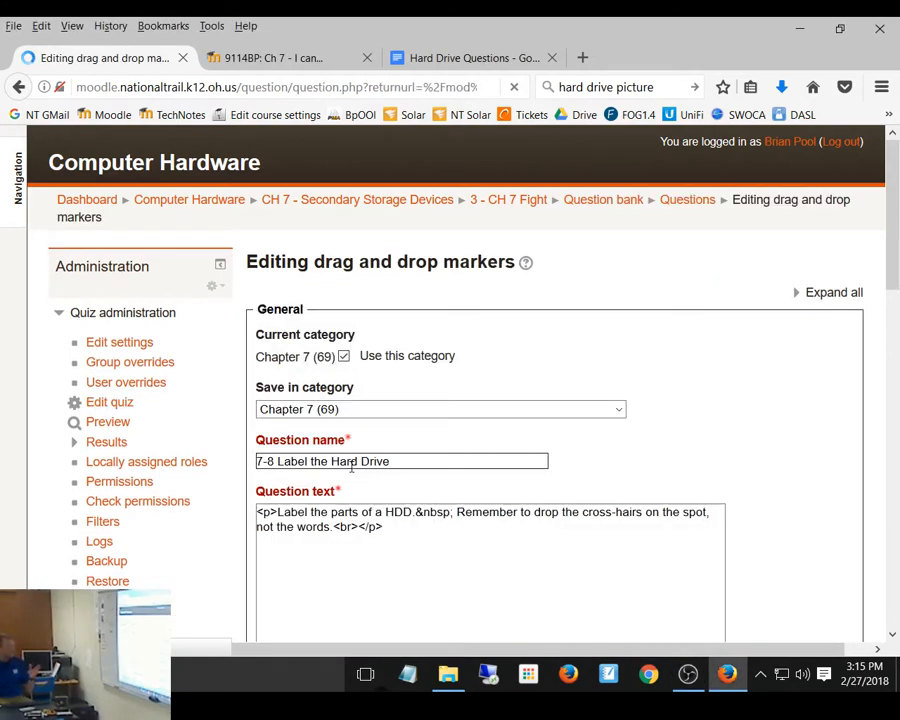
pyautogui.moveTo(889, 213); pyautogui.dragTo(870, 458)
pyautogui.scroll(-1, 876, 516)
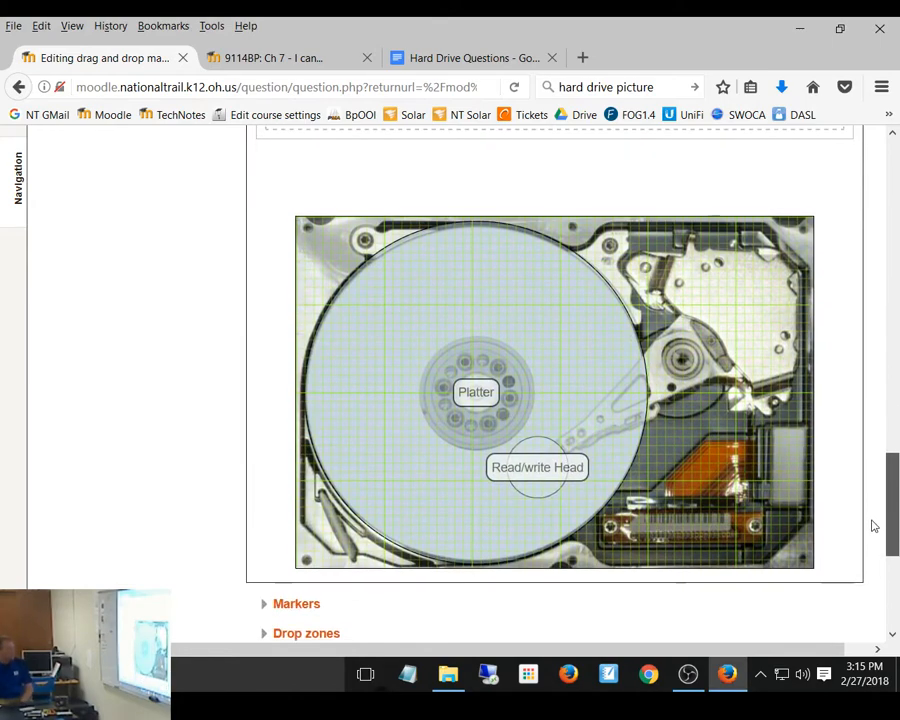
pyautogui.scroll(-1, 872, 524)
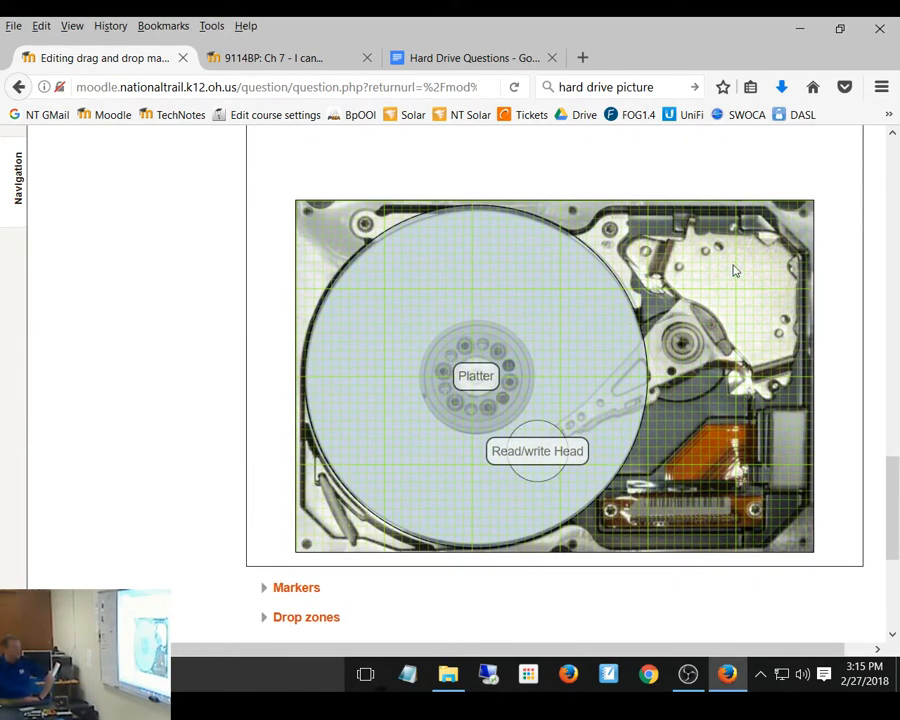
pyautogui.scroll(-3, 886, 530)
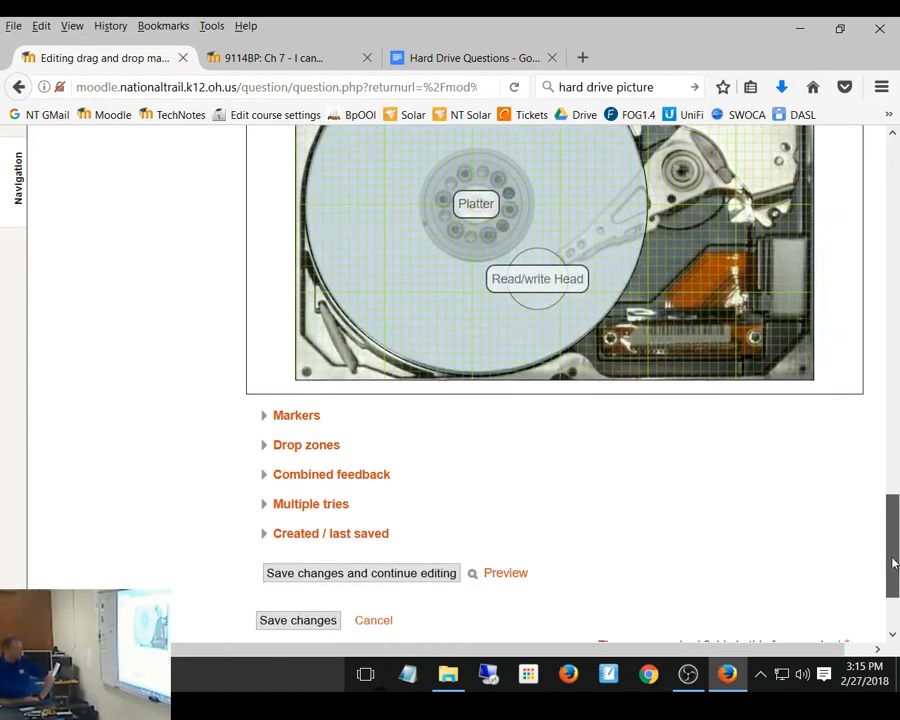
pyautogui.click(265, 415)
pyautogui.scroll(-2, 392, 541)
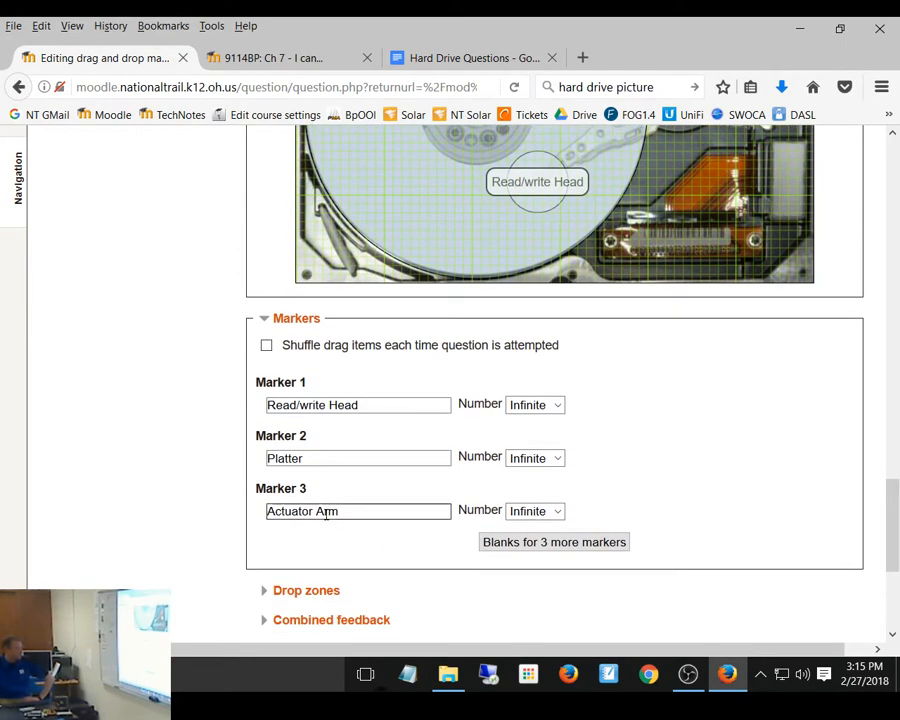
pyautogui.click(343, 512)
pyautogui.press('BackSpace')
pyautogui.press('BackSpace')
pyautogui.press('BackSpace')
pyautogui.press('BackSpace')
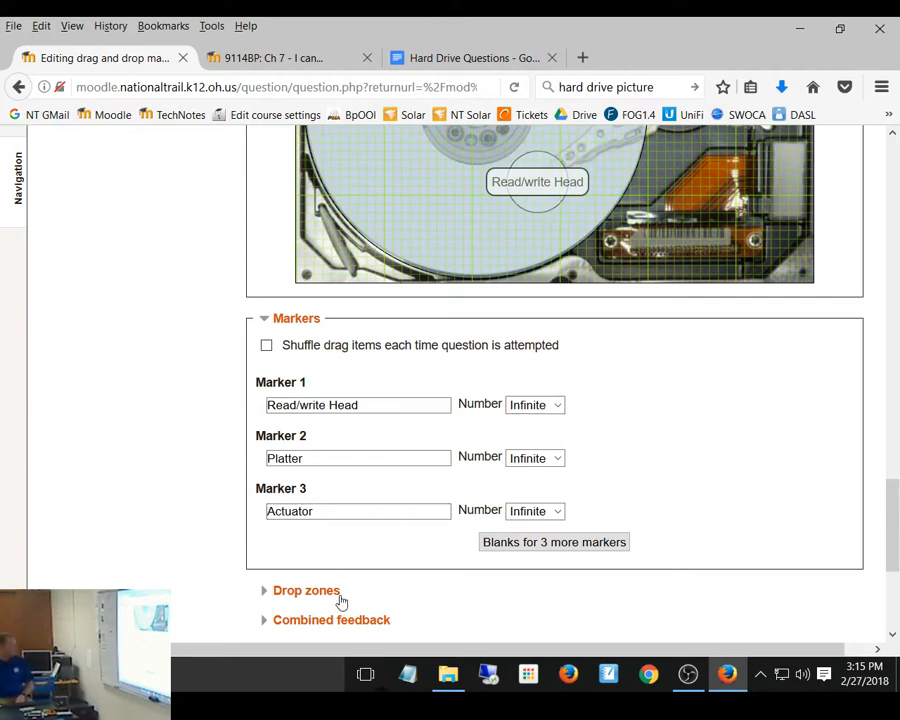
pyautogui.click(266, 347)
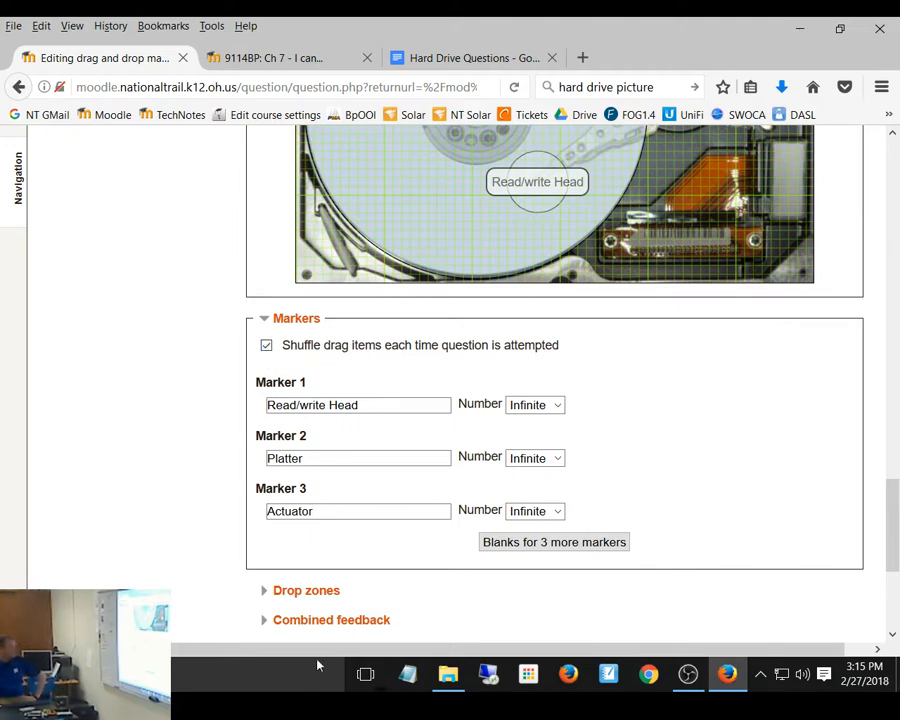
pyautogui.click(265, 320)
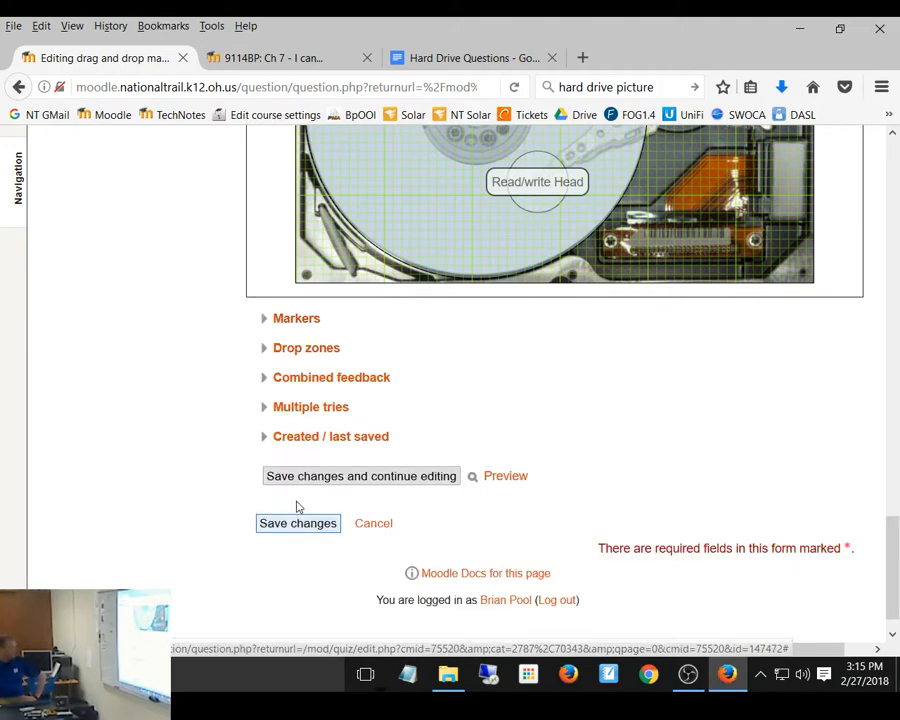
# Add blanks for 3 more drop zones to the question
pyautogui.click(278, 350)
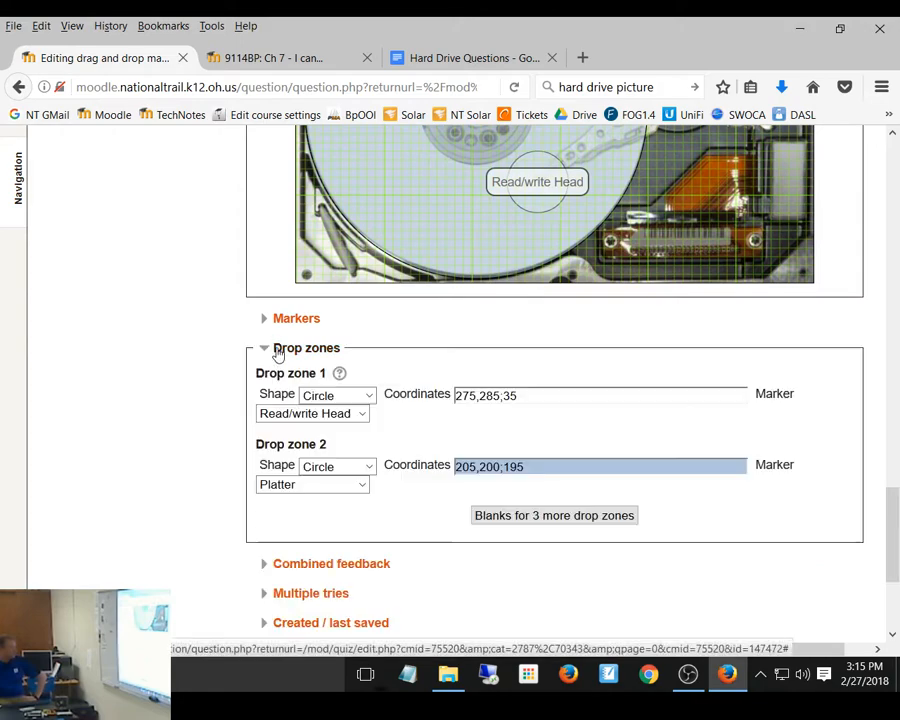
pyautogui.click(586, 517)
pyautogui.moveTo(897, 200); pyautogui.dragTo(897, 530)
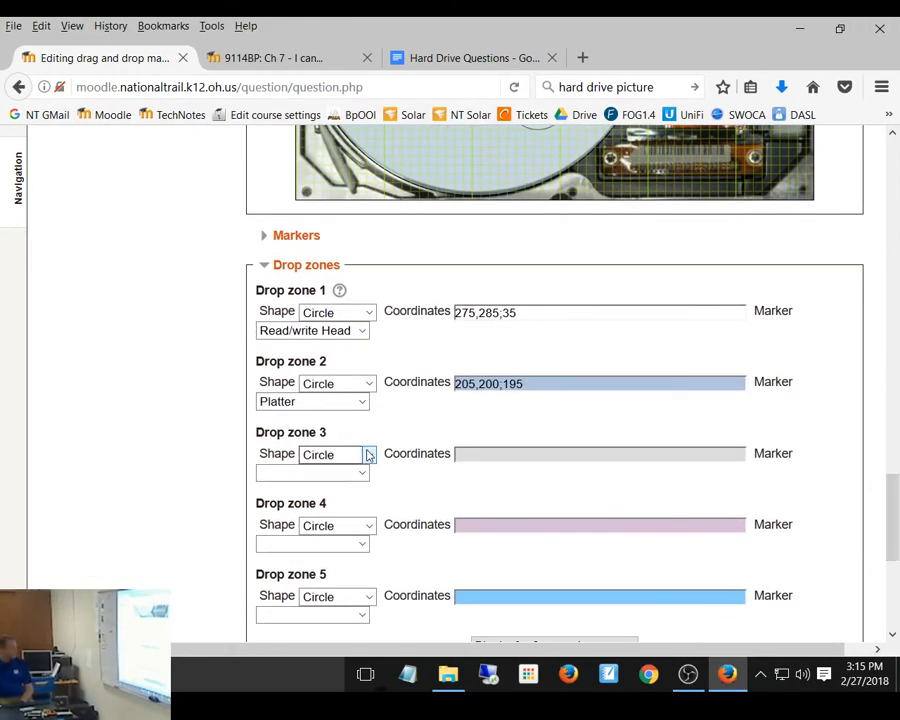
# Set drop zone 3 to a rectangle, check the coordinate format help, and enter 410,40 as its left and top coordinates
pyautogui.click(369, 456)
pyautogui.click(342, 503)
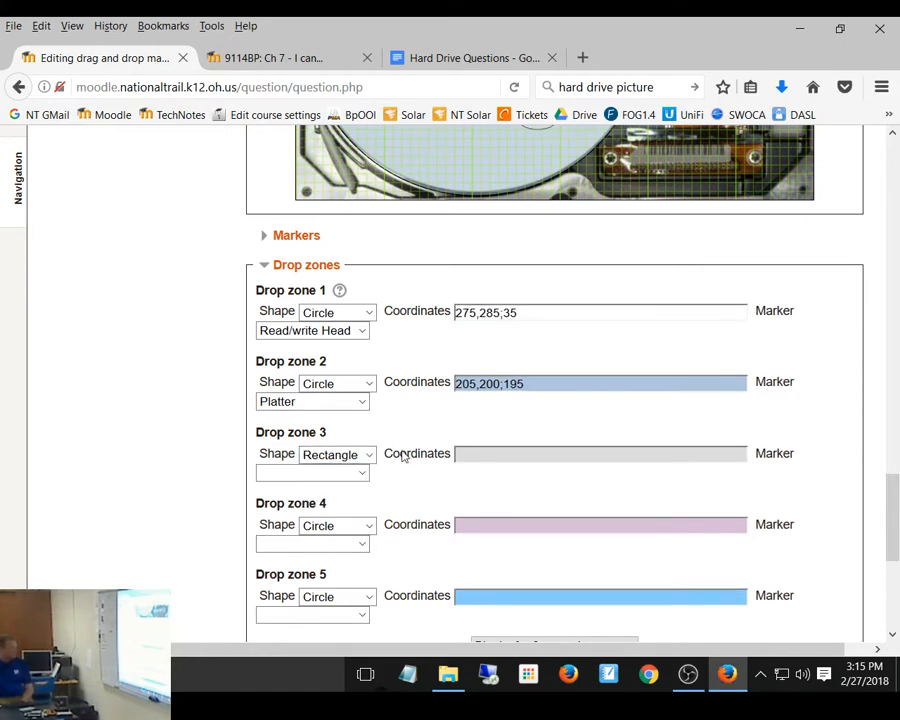
pyautogui.click(341, 292)
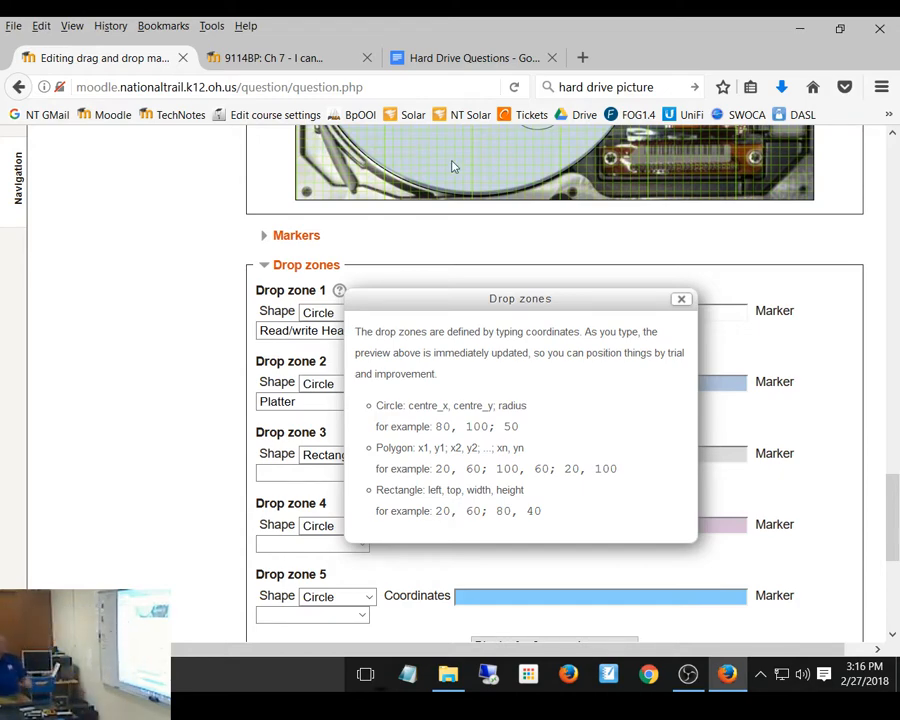
pyautogui.moveTo(897, 528); pyautogui.dragTo(894, 448)
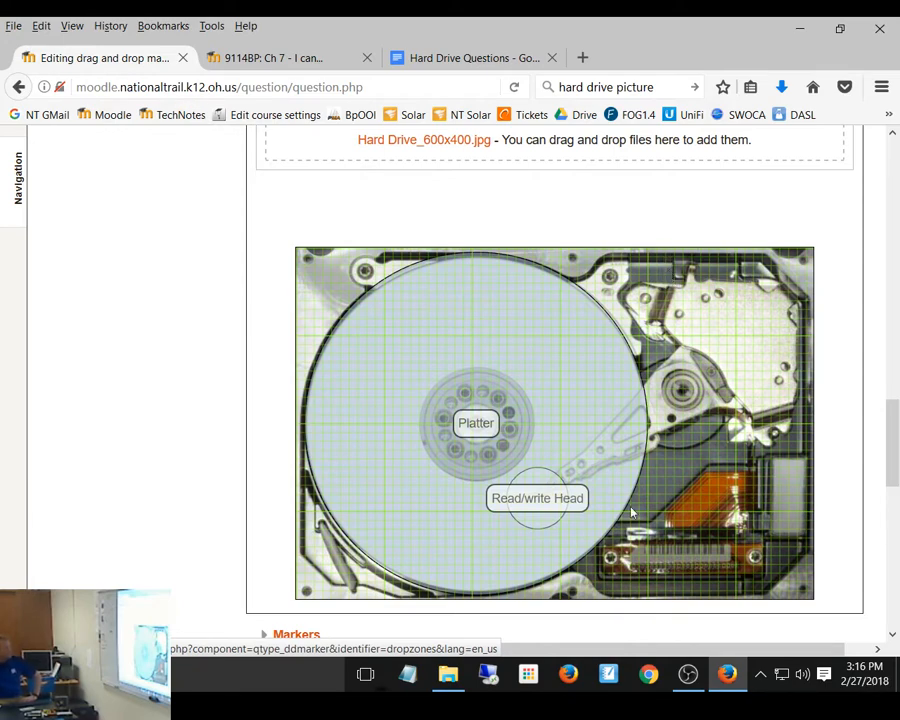
pyautogui.moveTo(890, 448); pyautogui.dragTo(880, 515)
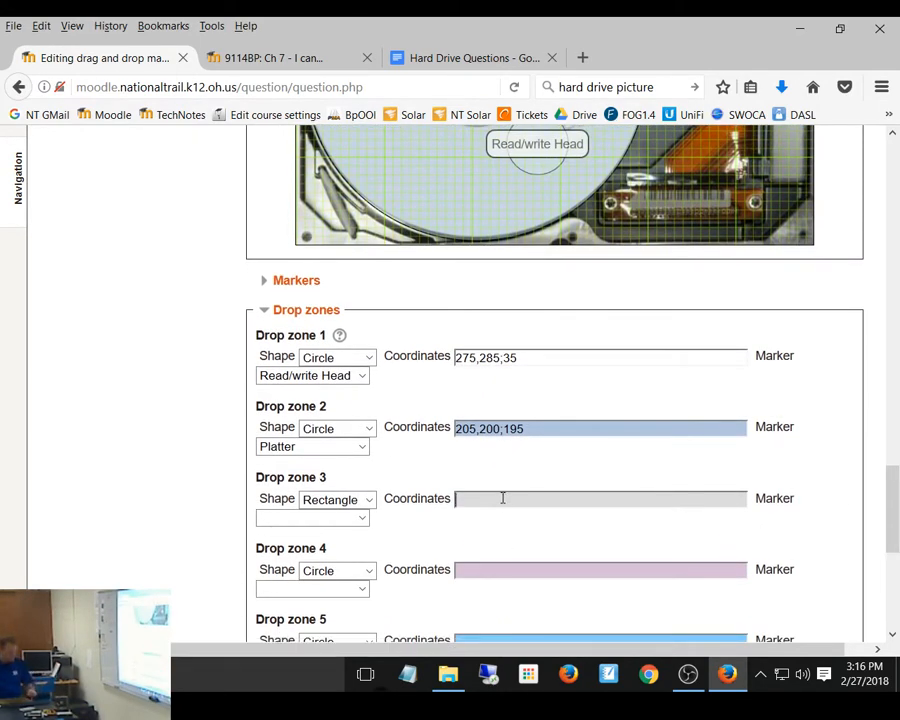
pyautogui.write('410,40;')
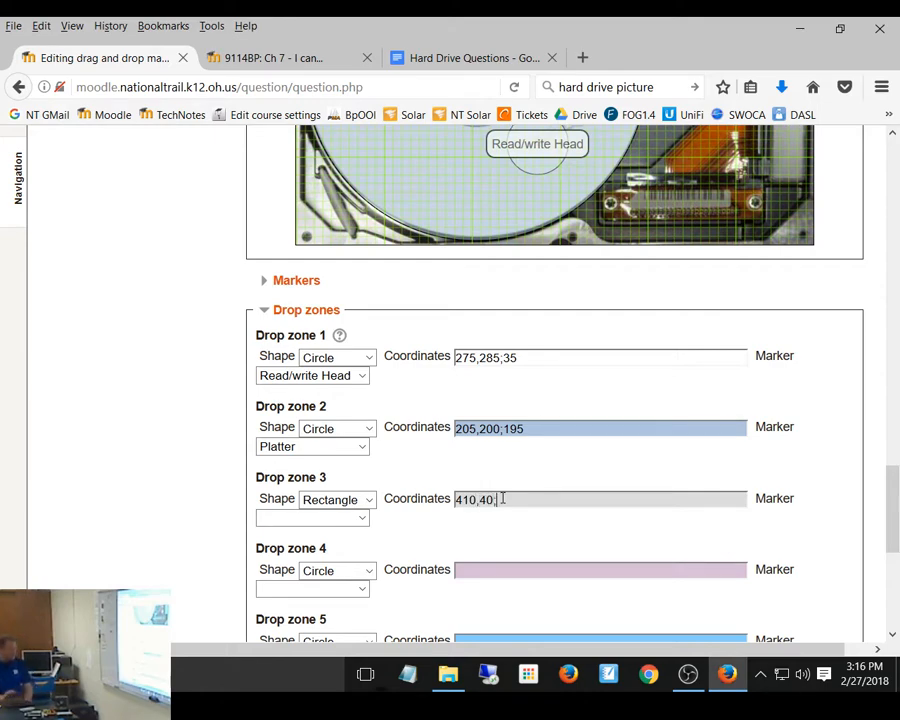
# Recheck the rectangle coordinate format and complete drop zone 3 with a width and height of 150,150
pyautogui.click(341, 336)
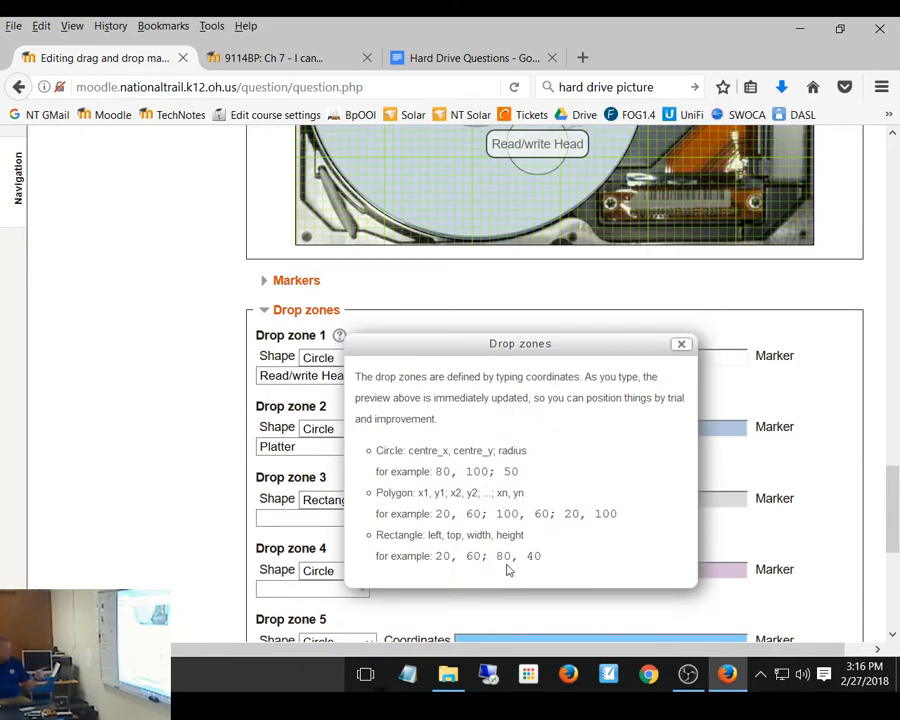
pyautogui.click(681, 344)
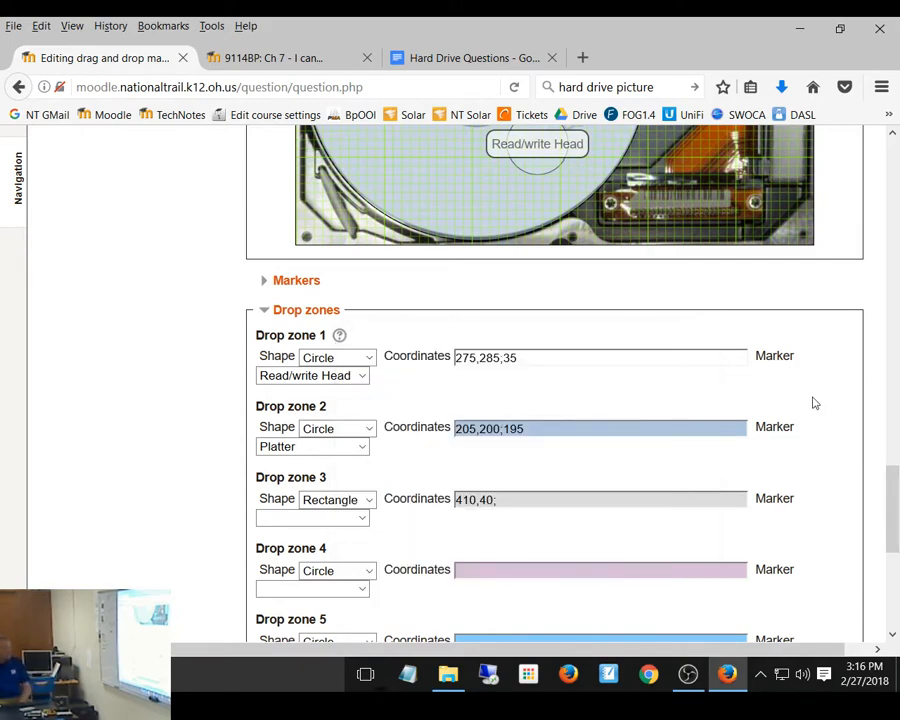
pyautogui.moveTo(886, 506); pyautogui.dragTo(888, 430)
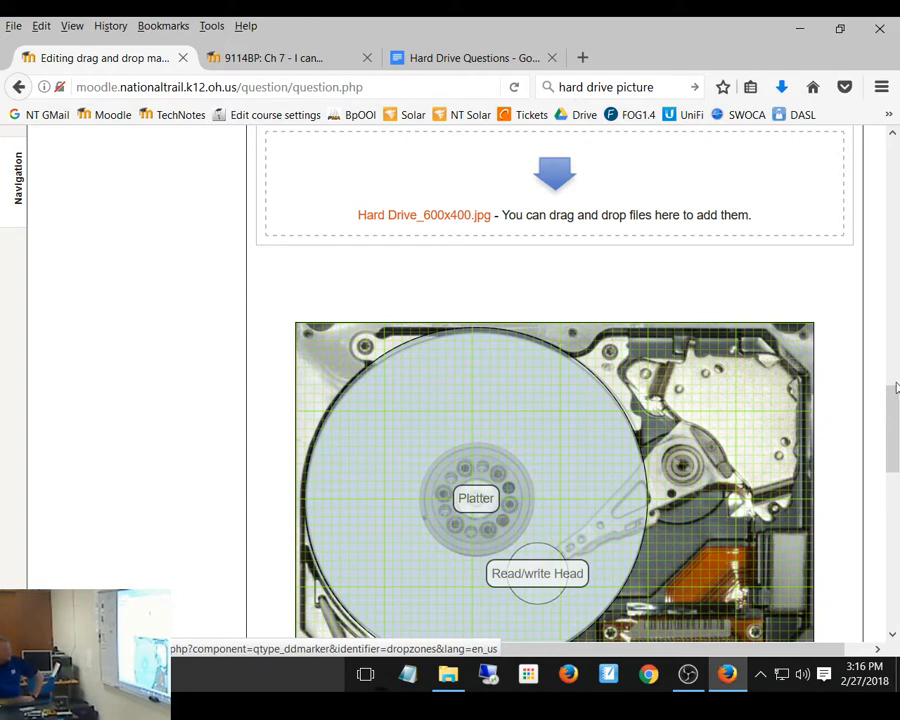
pyautogui.scroll(-8, 892, 400)
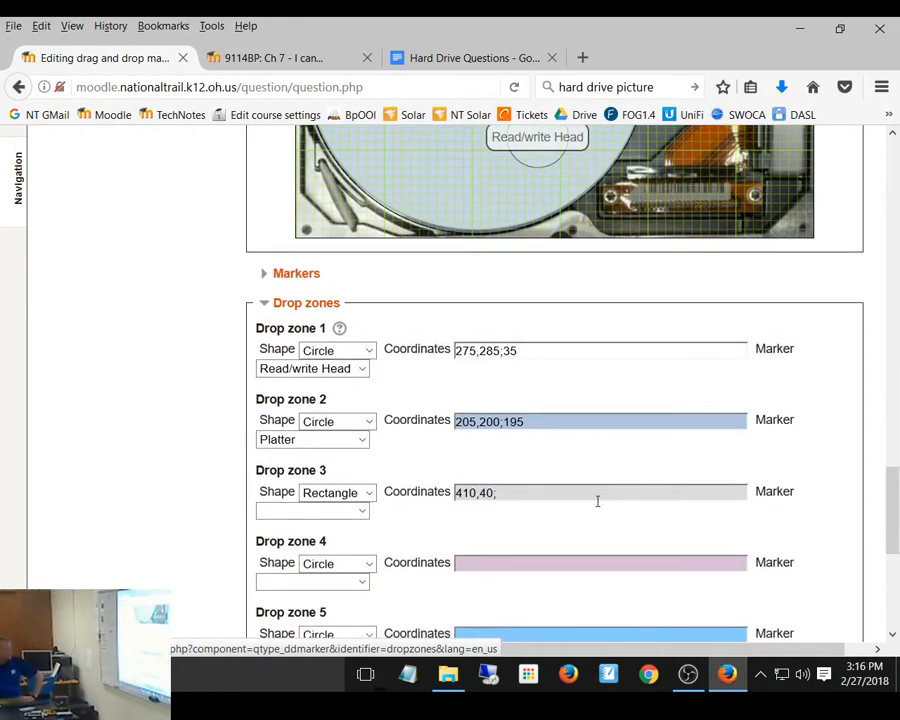
pyautogui.write('15')
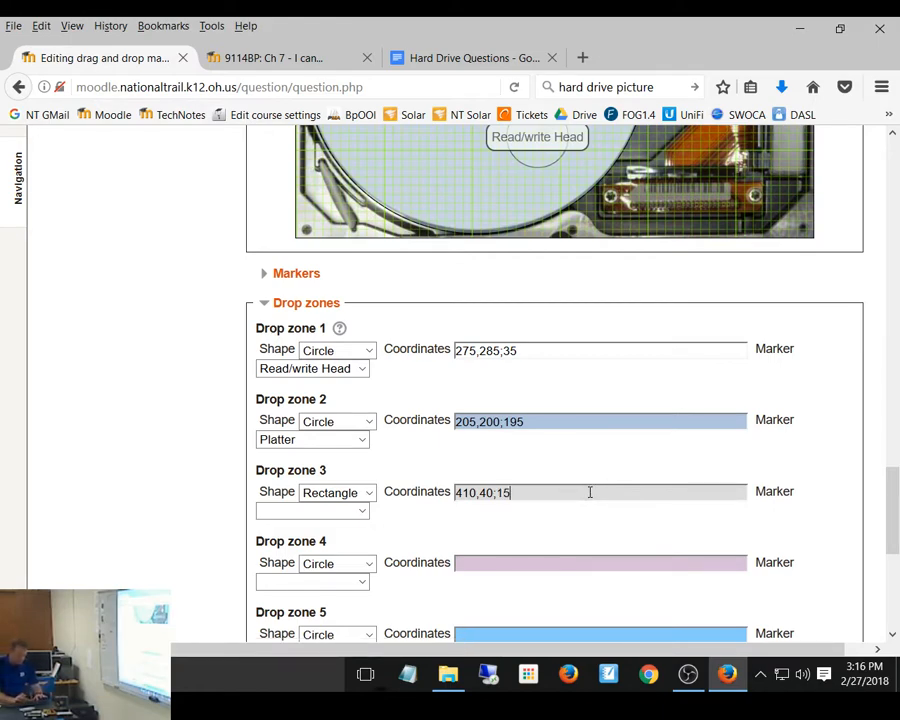
pyautogui.write('0,150')
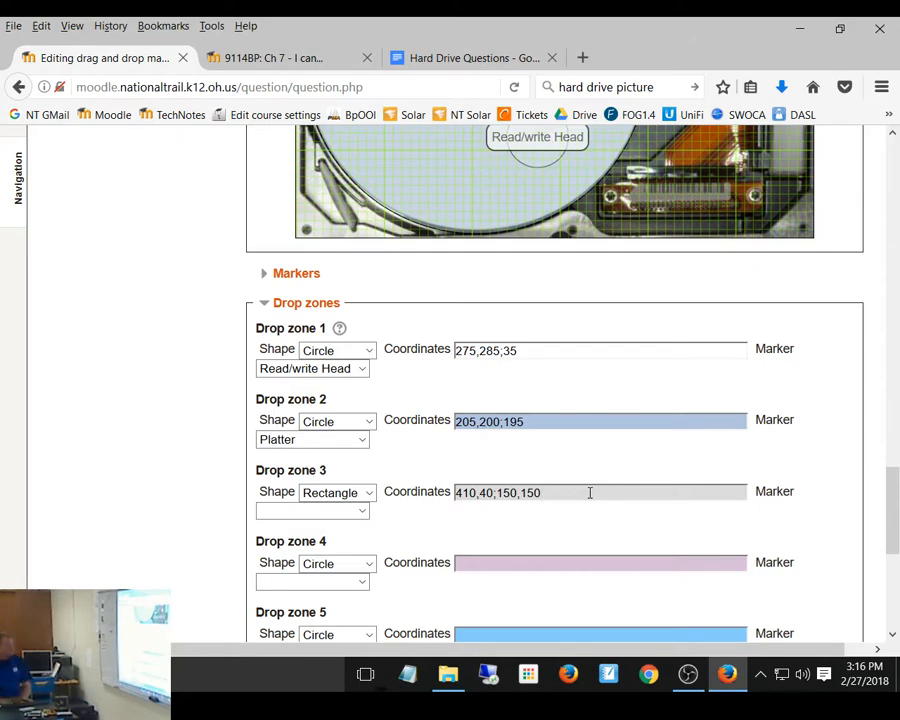
# Compare drop zone 3 with the actuator in the image preview and widen the rectangle to 170
pyautogui.scroll(5, 712, 483)
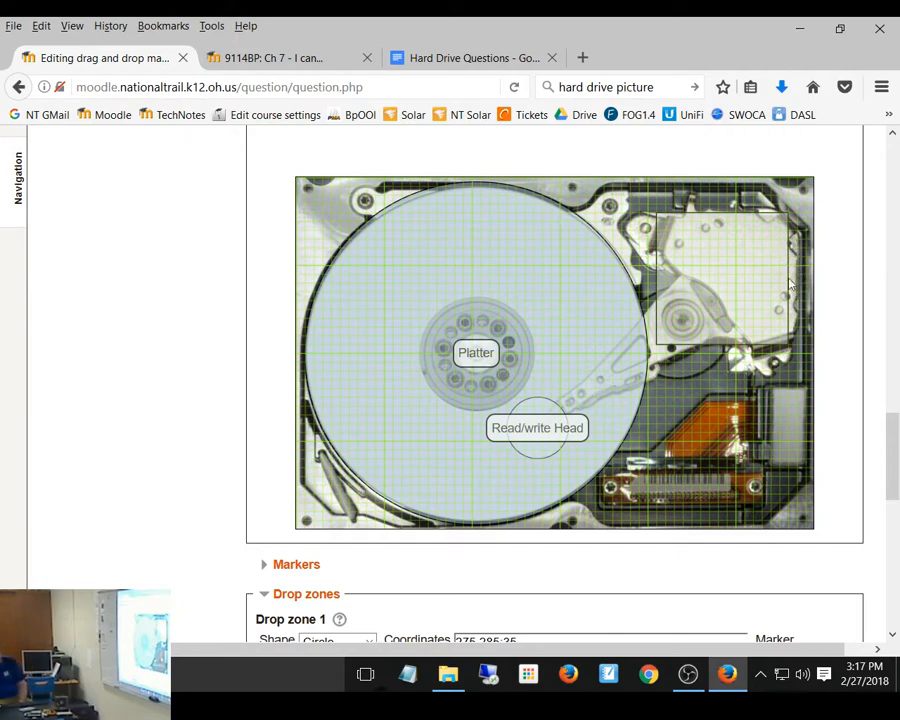
pyautogui.scroll(-6, 575, 510)
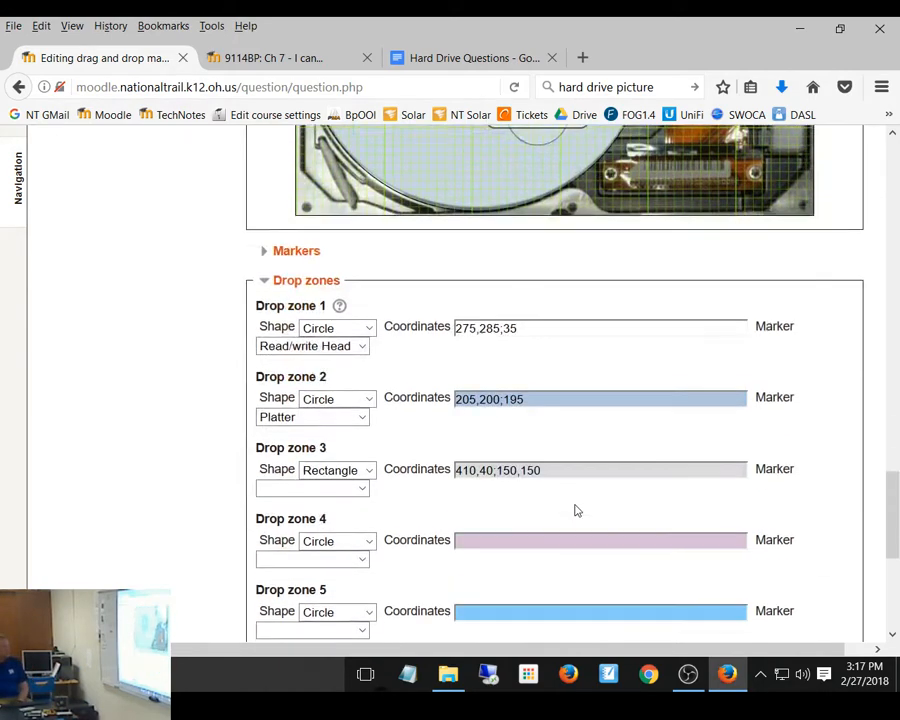
pyautogui.click(512, 396)
pyautogui.press('BackSpace')
pyautogui.write('7')
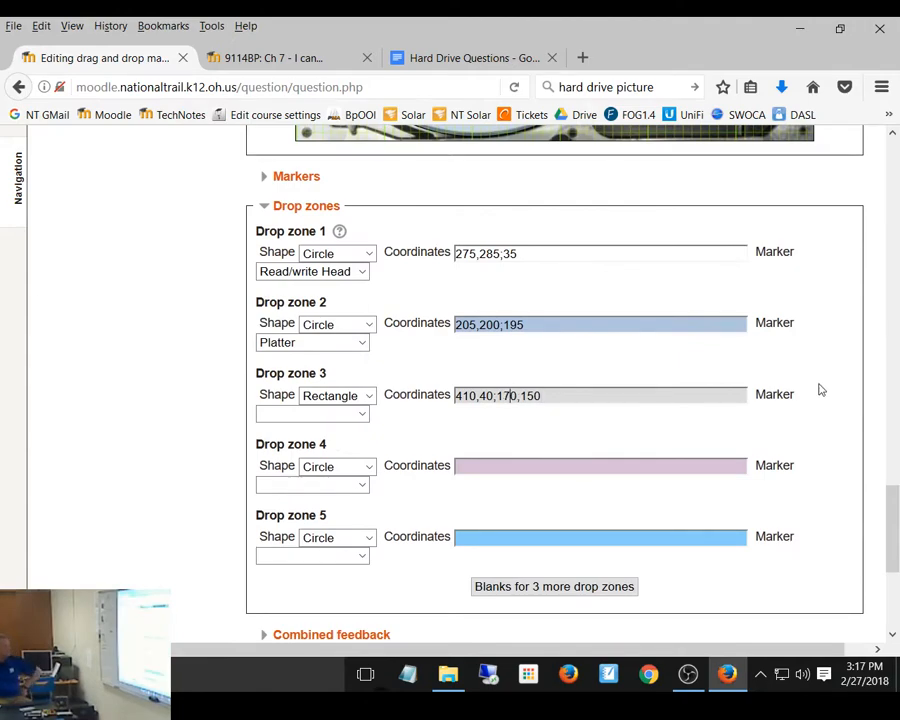
pyautogui.scroll(6, 816, 386)
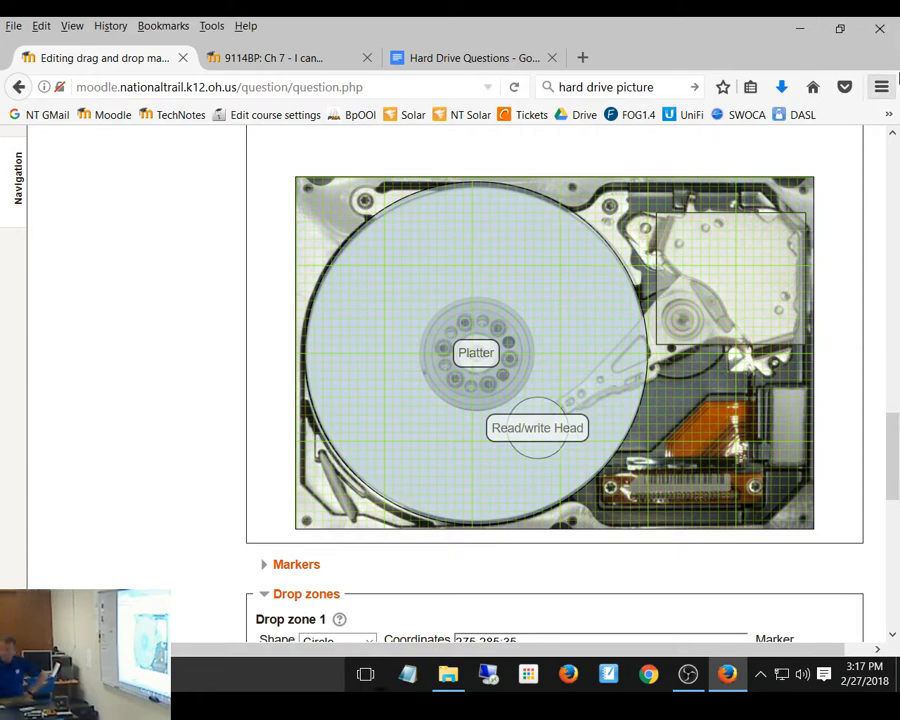
# Assign the Actuator marker to drop zone 3 and check its placement on the hard drive image
pyautogui.scroll(-3, 897, 198)
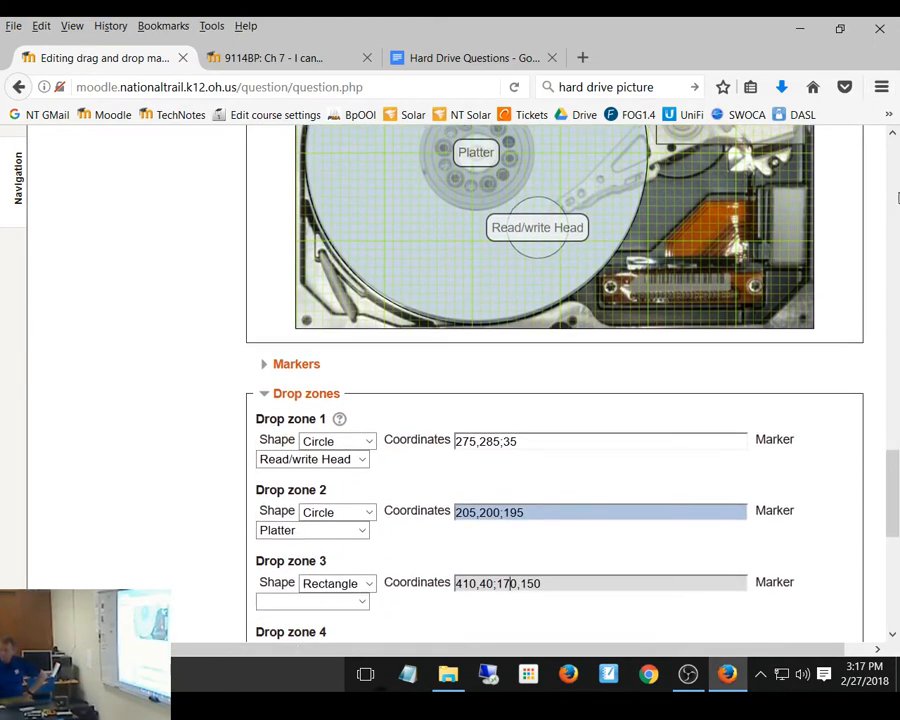
pyautogui.scroll(-3, 485, 560)
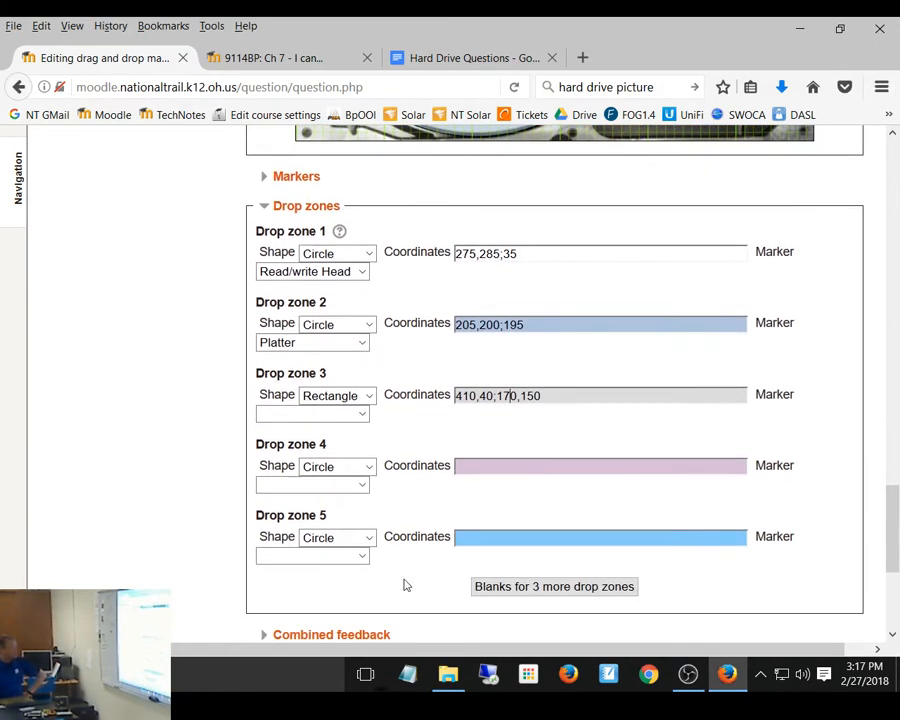
pyautogui.click(345, 422)
pyautogui.click(323, 474)
pyautogui.scroll(5, 395, 390)
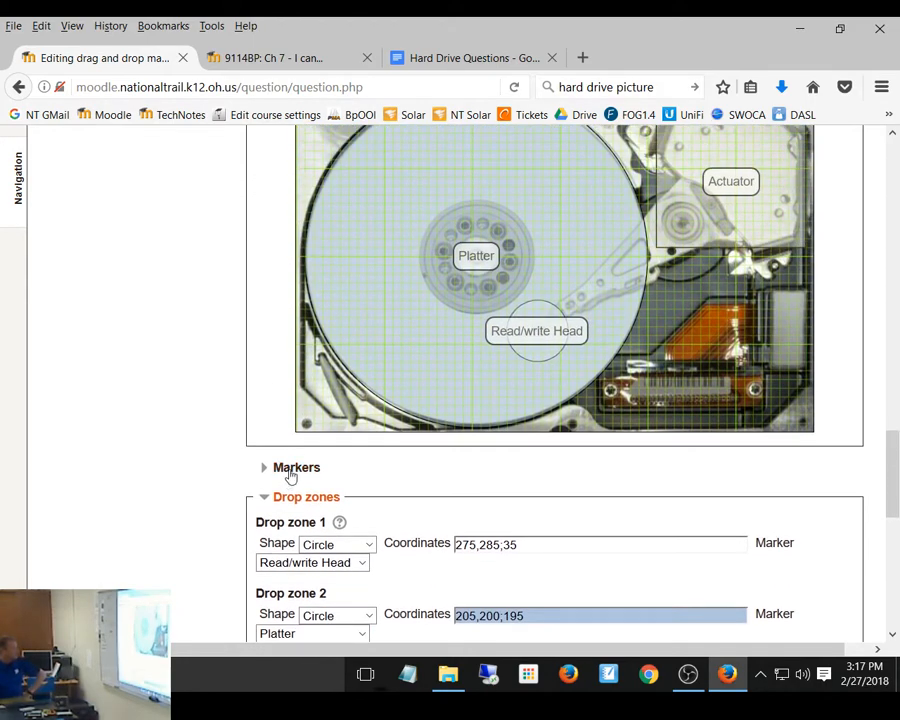
# Add blanks for 3 more markers, name marker 4 Actuator Arm, and collapse the marker settings
pyautogui.click(291, 473)
pyautogui.scroll(-5, 506, 428)
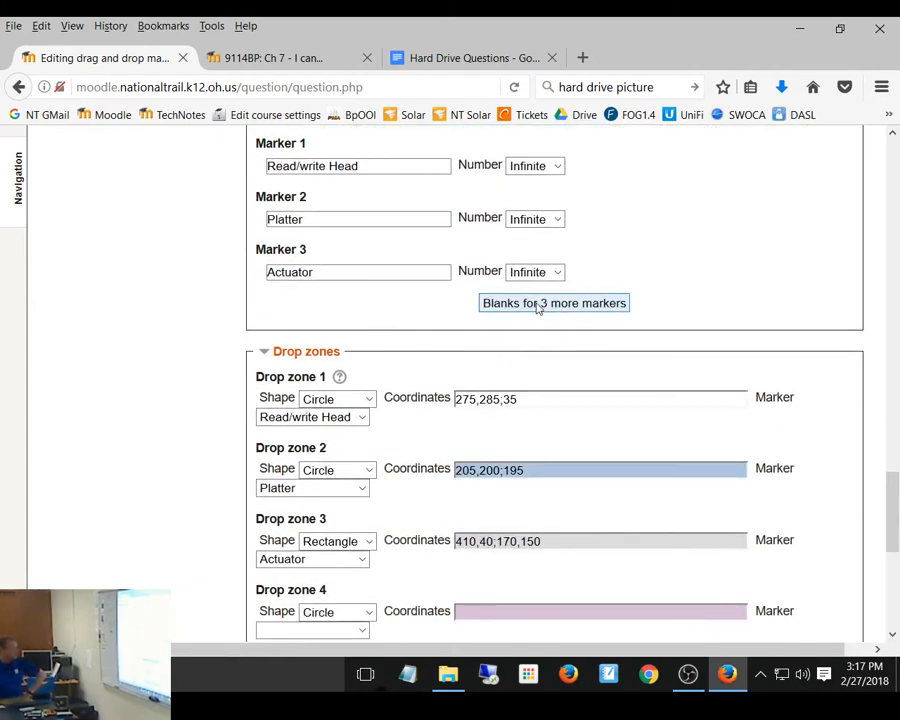
pyautogui.click(537, 305)
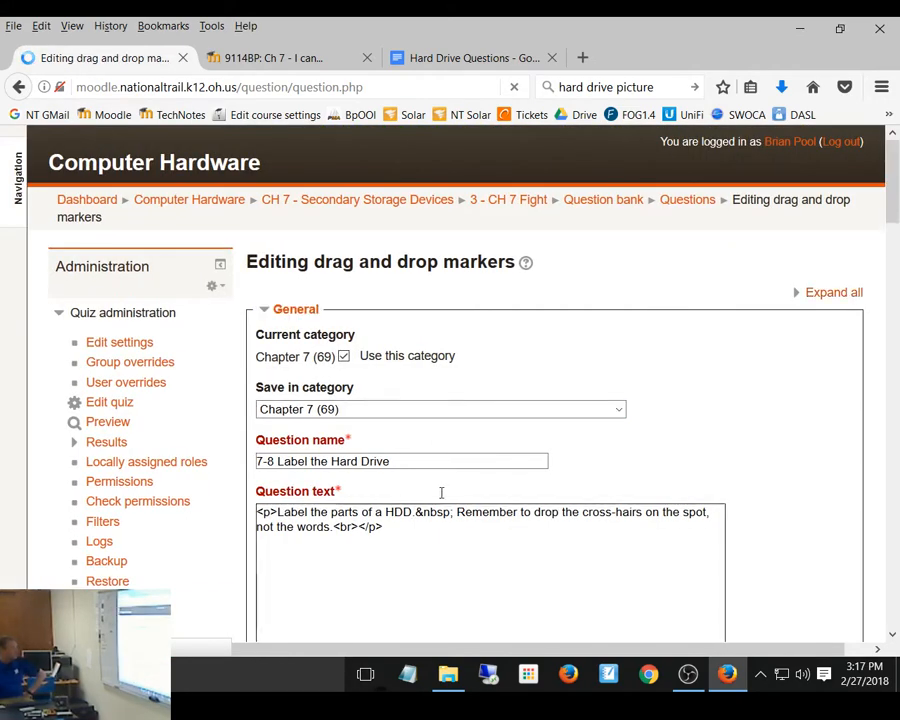
pyautogui.scroll(-10, 442, 492)
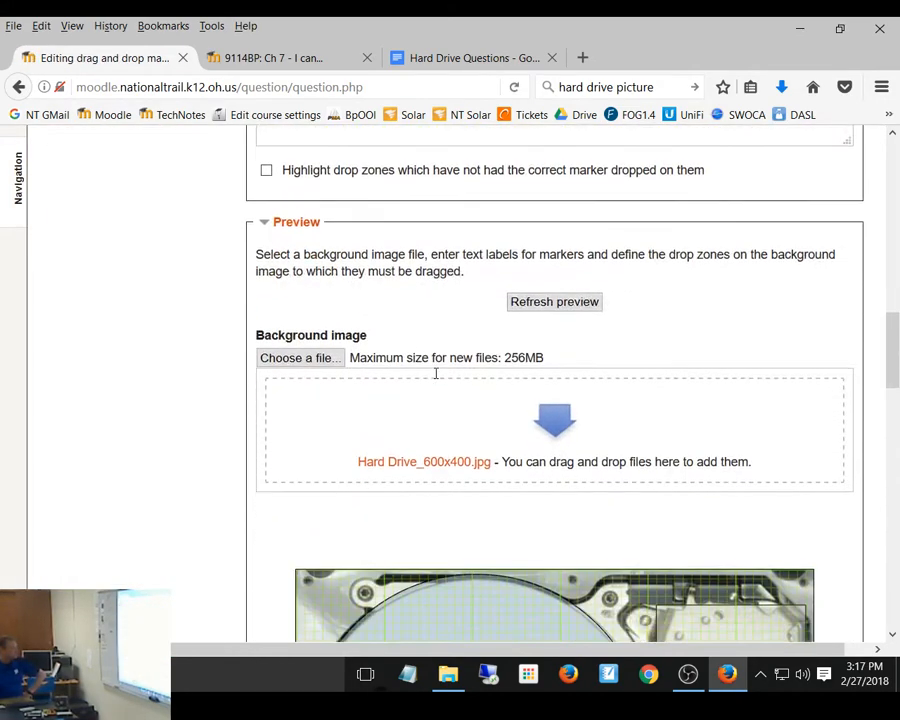
pyautogui.scroll(-10, 436, 373)
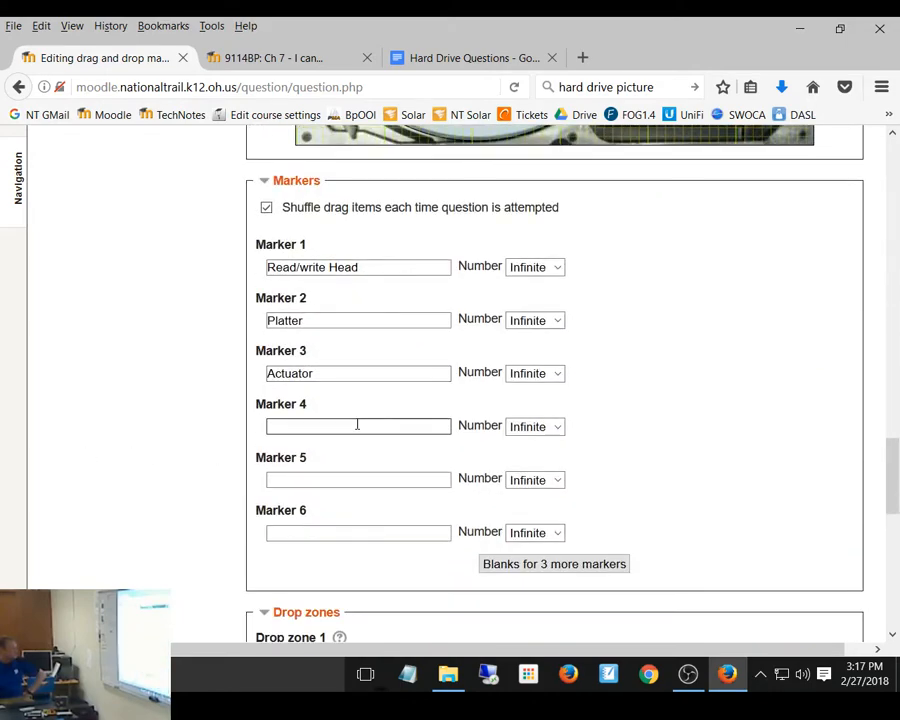
pyautogui.click(349, 434)
pyautogui.write('Actuator Arm')
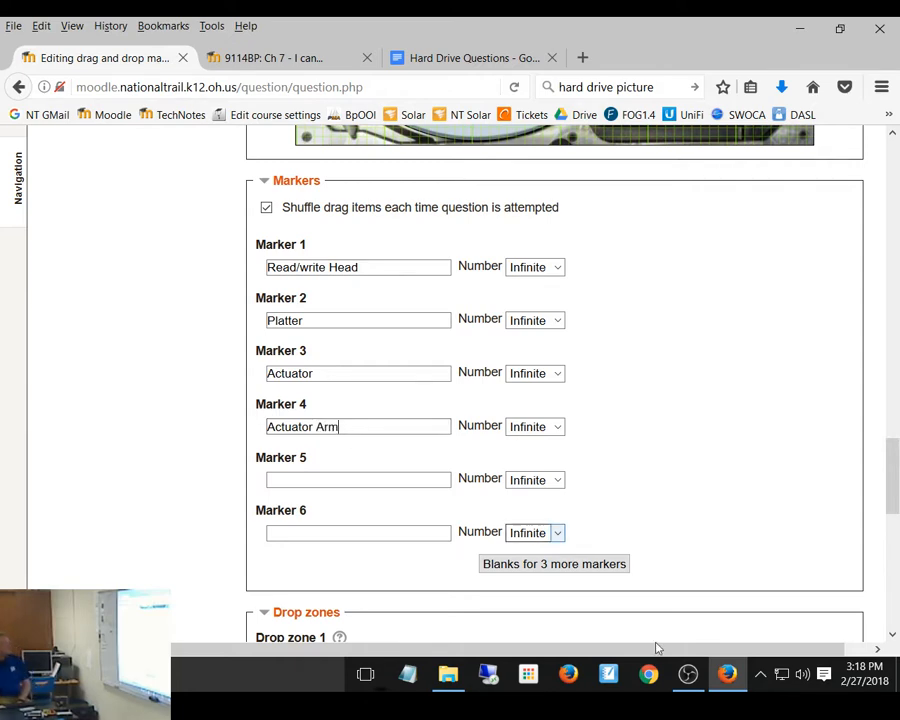
pyautogui.click(264, 185)
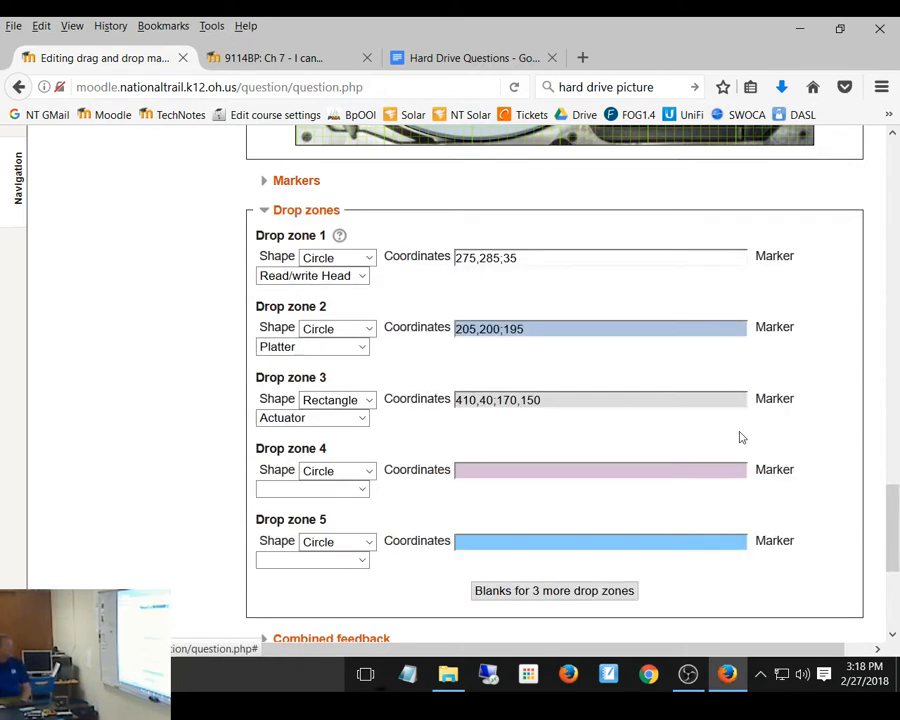
# Review the drop zone coordinate formats in the help and examine the existing zones on the hard drive image
pyautogui.click(339, 236)
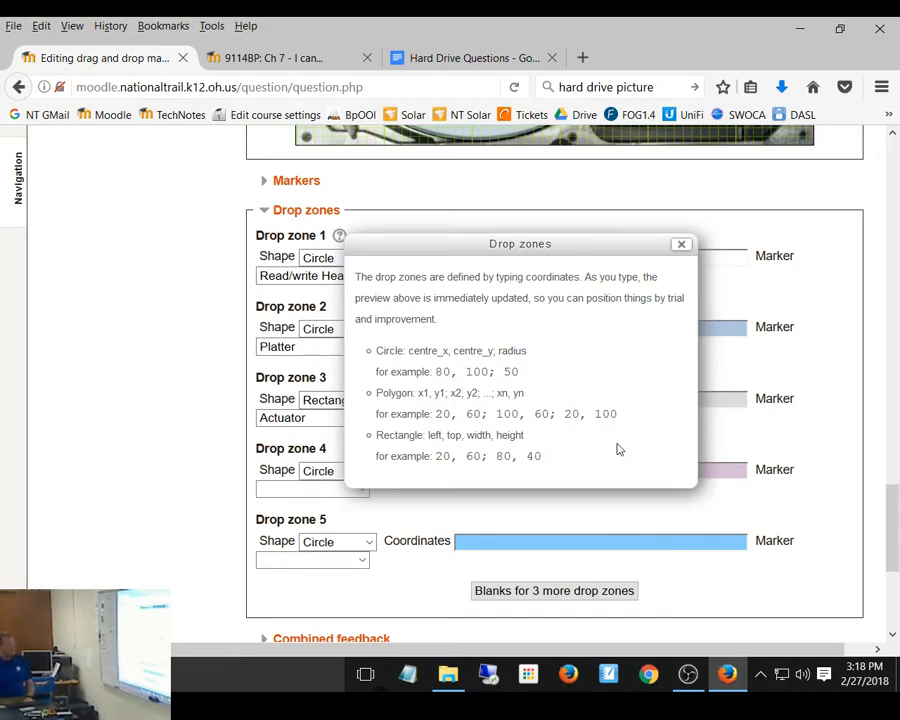
pyautogui.click(681, 246)
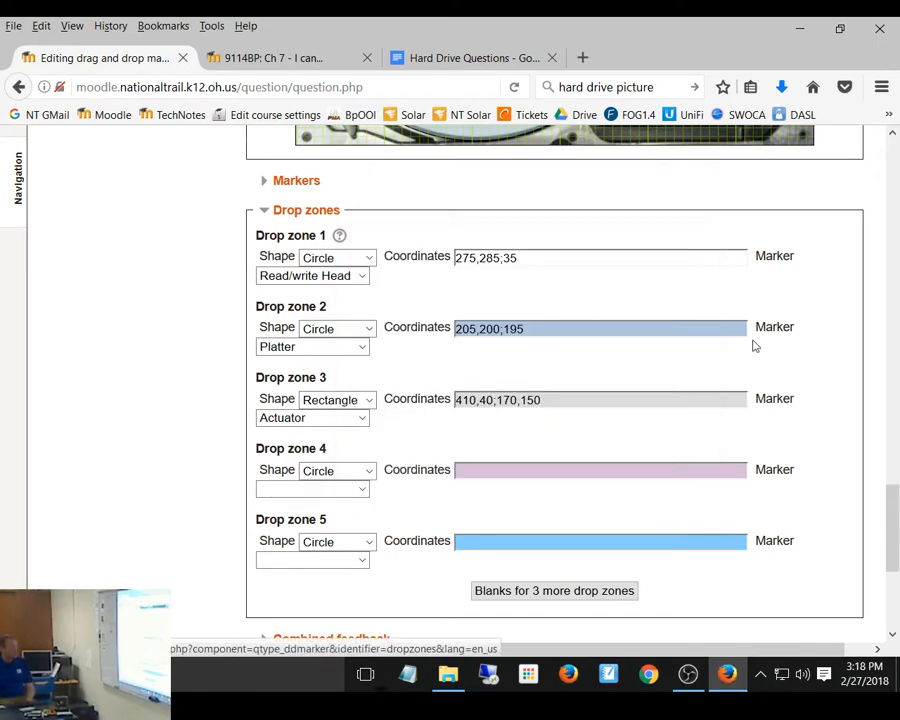
pyautogui.scroll(4, 753, 343)
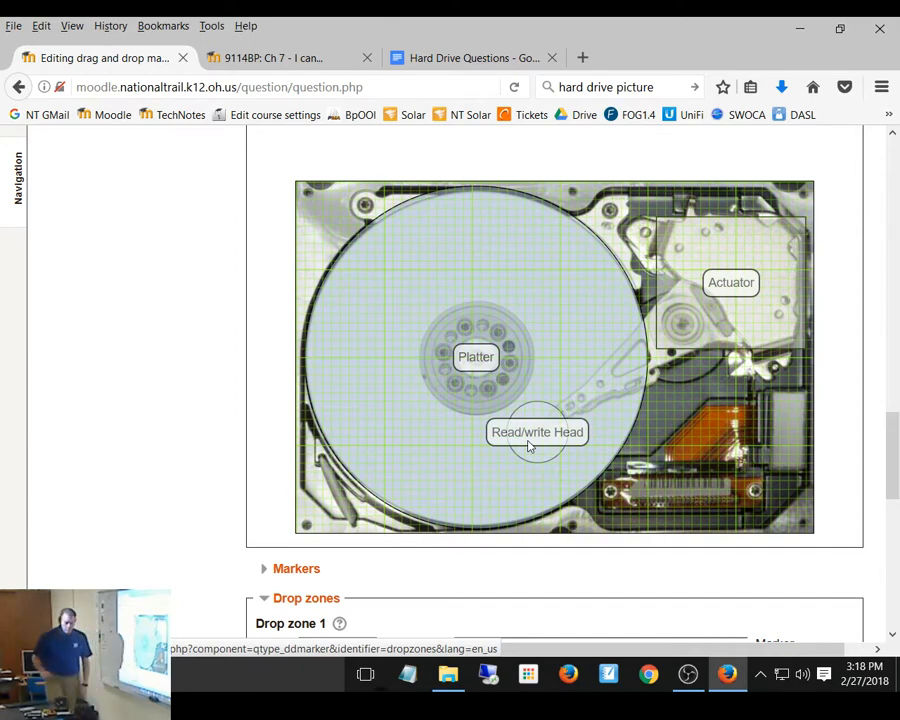
pyautogui.scroll(-5, 528, 445)
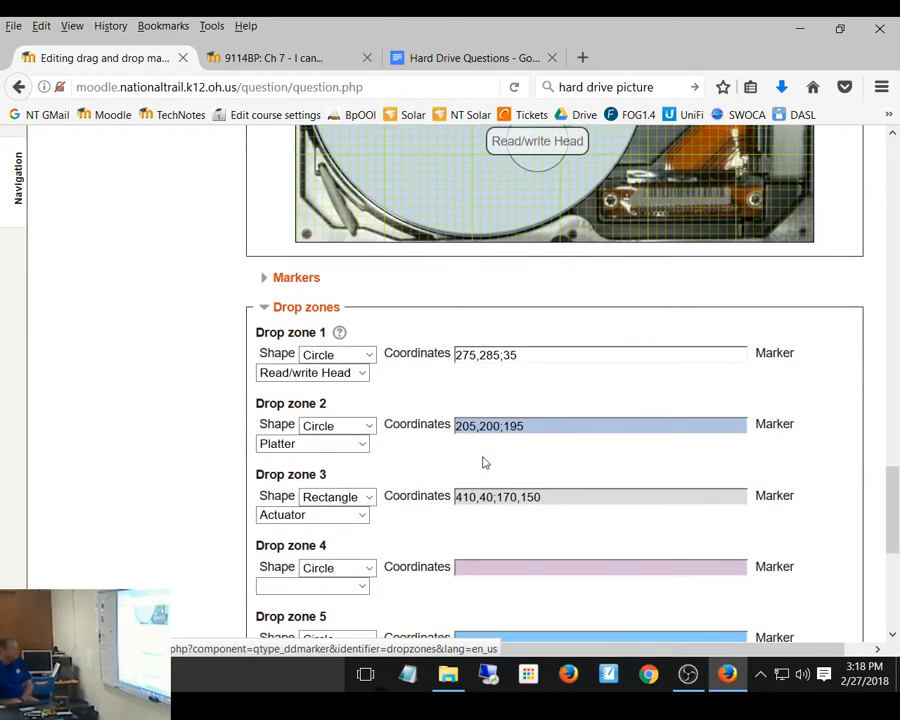
pyautogui.scroll(5, 482, 462)
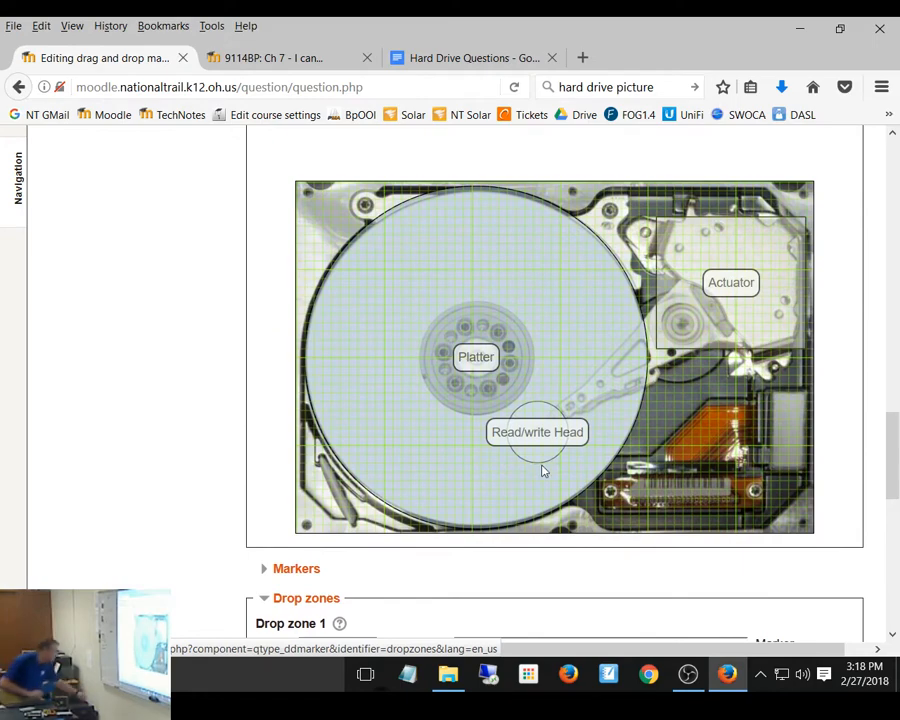
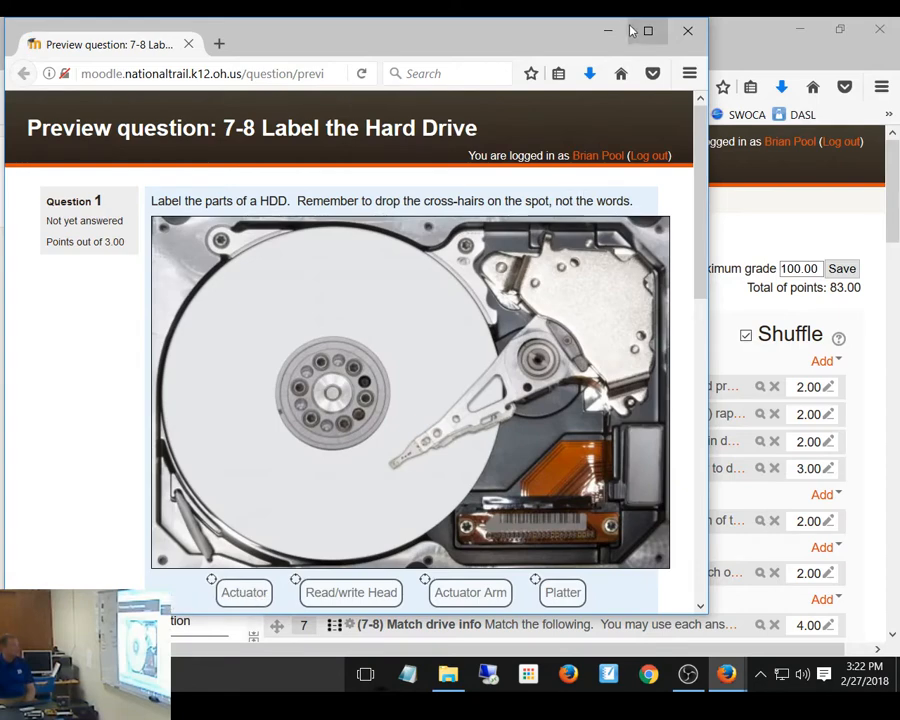
# In the maximized question preview, place the Actuator, Actuator Arm, Platter and Read/write Head markers on their matching hard drive parts
pyautogui.click(645, 31)
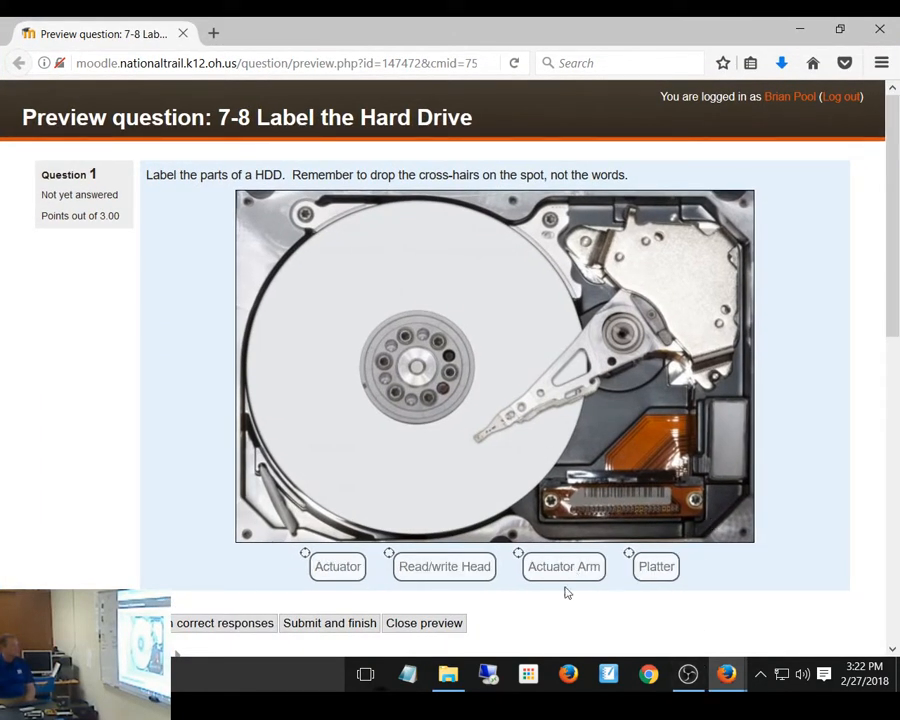
pyautogui.moveTo(350, 567); pyautogui.dragTo(724, 290)
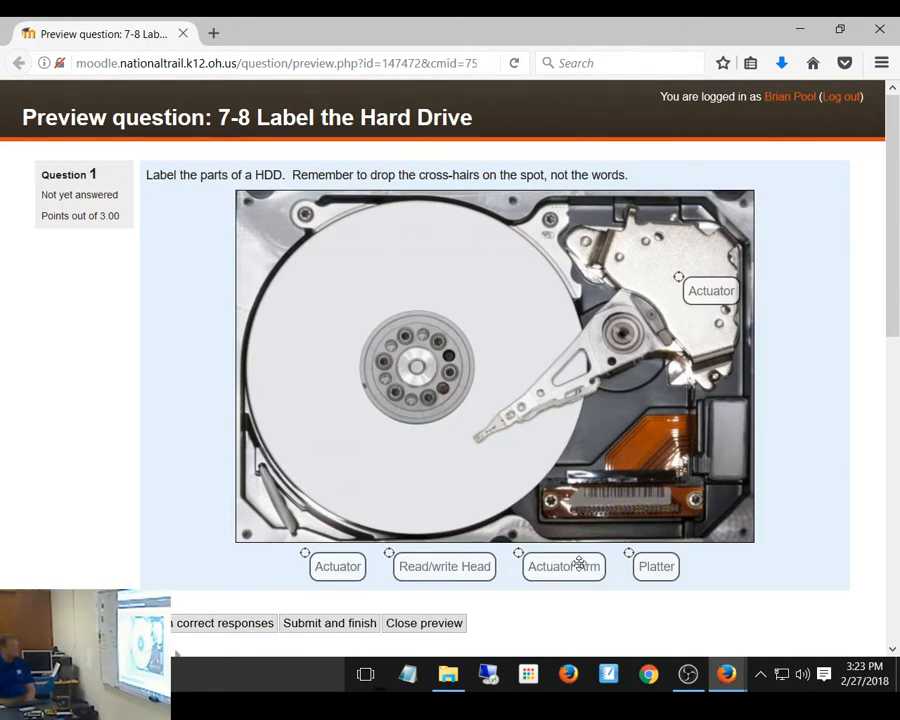
pyautogui.moveTo(577, 565); pyautogui.dragTo(578, 355)
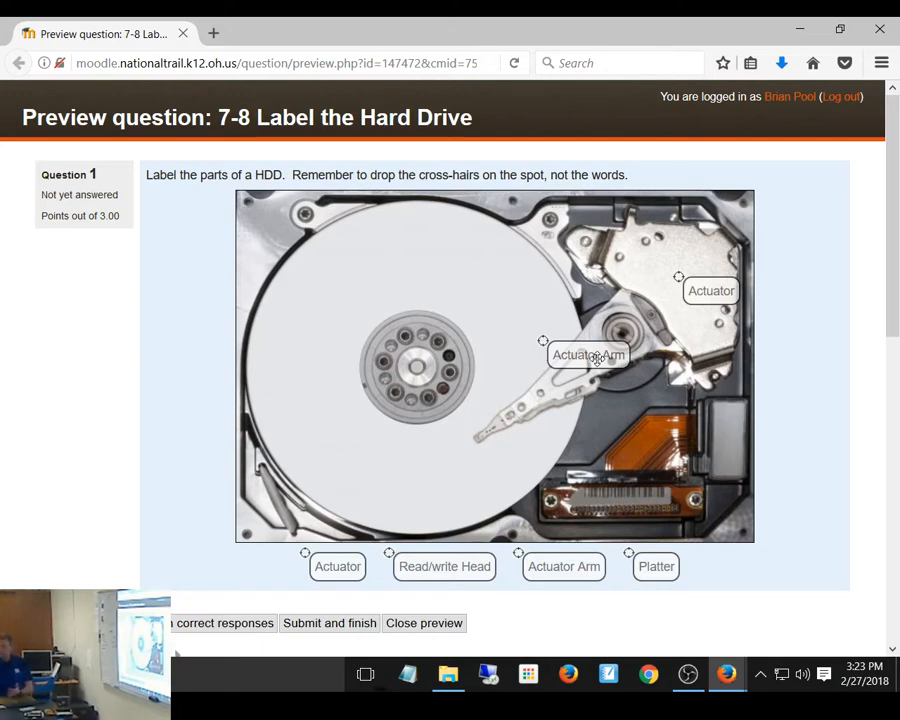
pyautogui.moveTo(597, 358); pyautogui.dragTo(647, 371)
pyautogui.moveTo(659, 567); pyautogui.dragTo(291, 287)
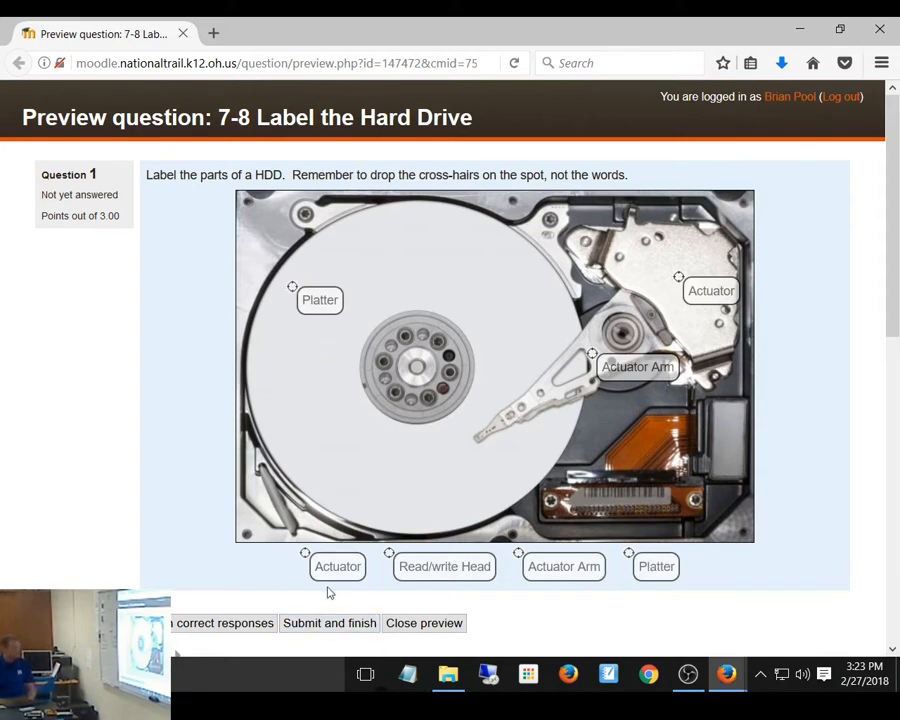
pyautogui.moveTo(456, 570); pyautogui.dragTo(543, 458)
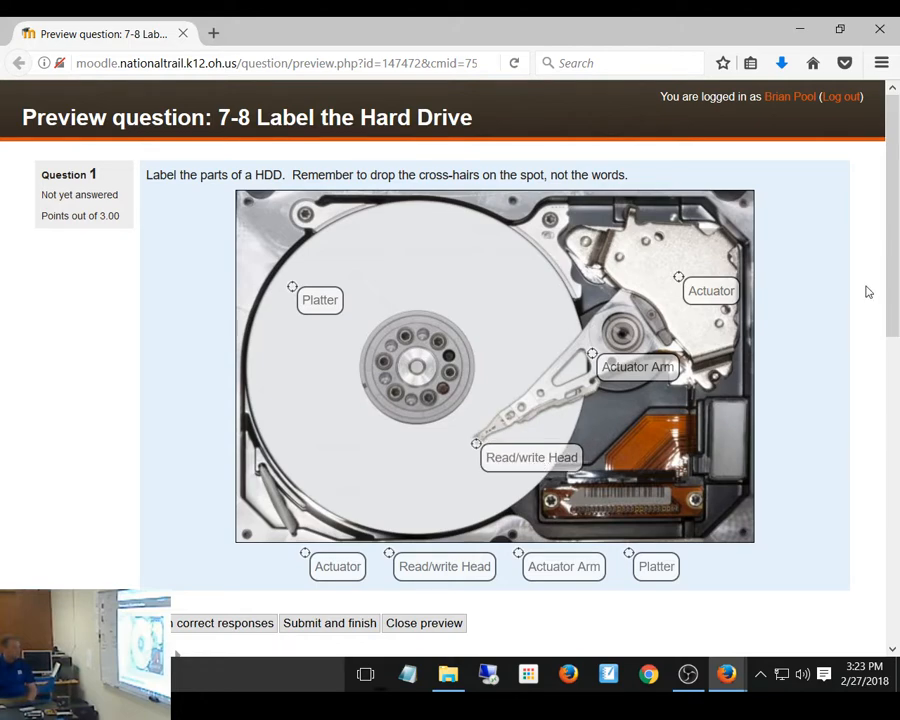
# Look over the attempt and display options of the question preview, and close the preview
pyautogui.scroll(-2, 893, 348)
pyautogui.scroll(-10, 893, 348)
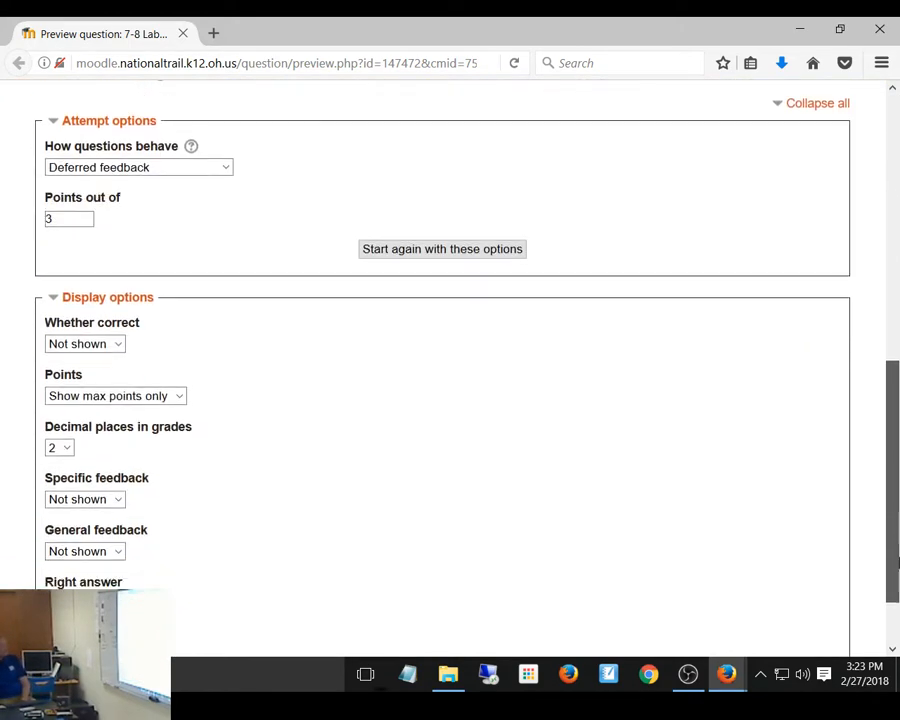
pyautogui.scroll(10, 885, 260)
pyautogui.scroll(2, 877, 174)
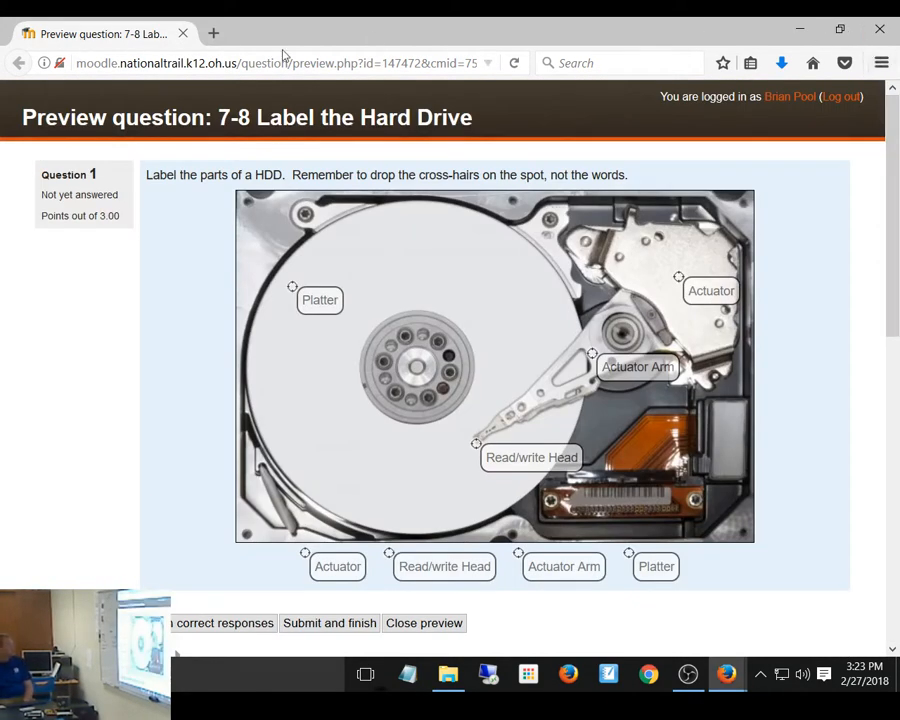
pyautogui.click(880, 36)
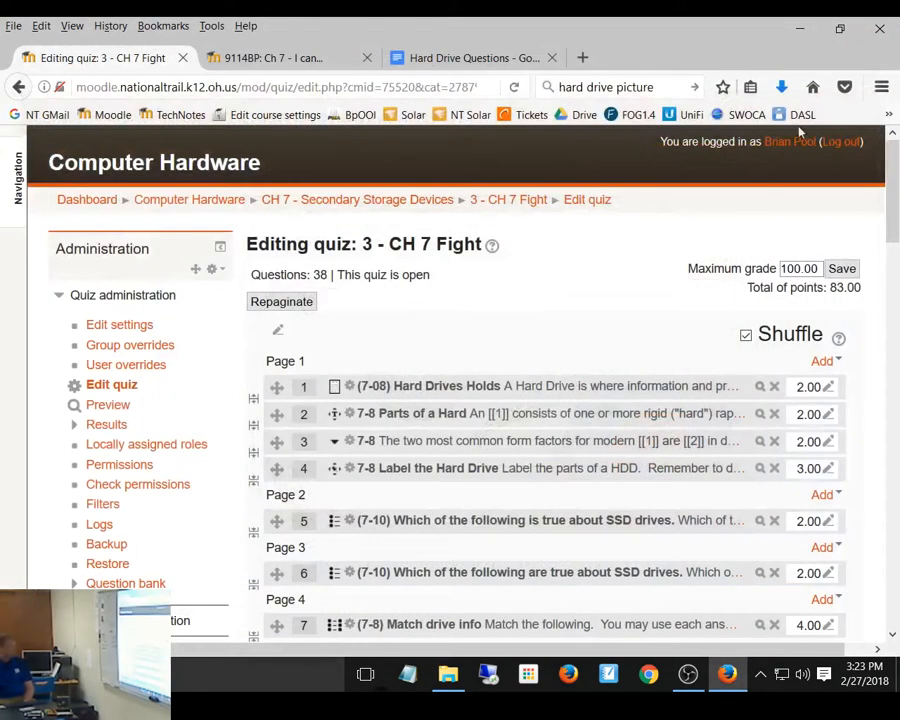
# Add a new Drag and drop onto image question to page 1 of the quiz
pyautogui.click(820, 362)
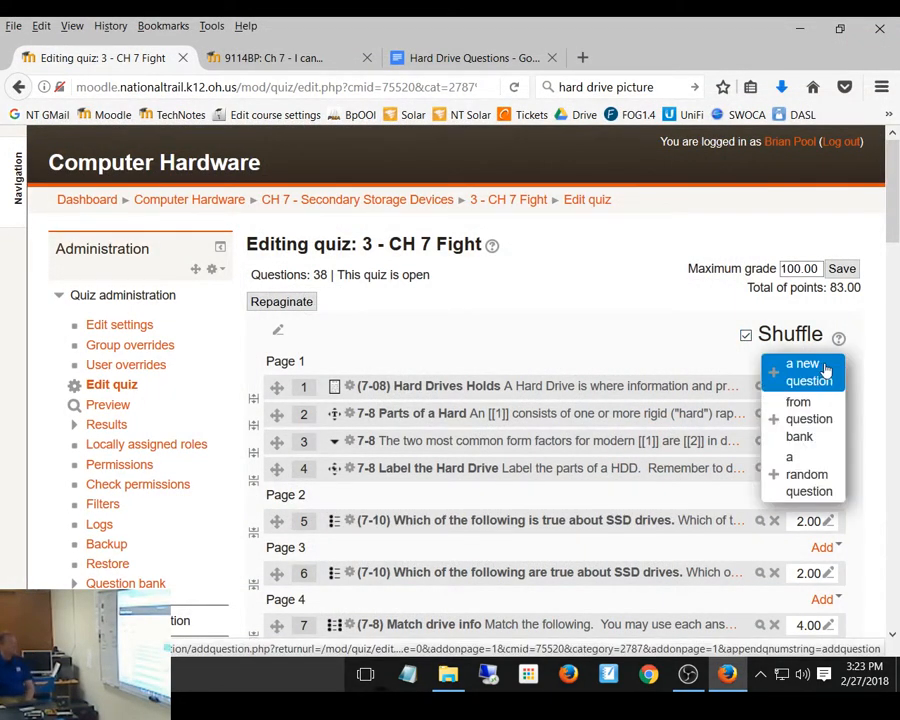
pyautogui.click(808, 378)
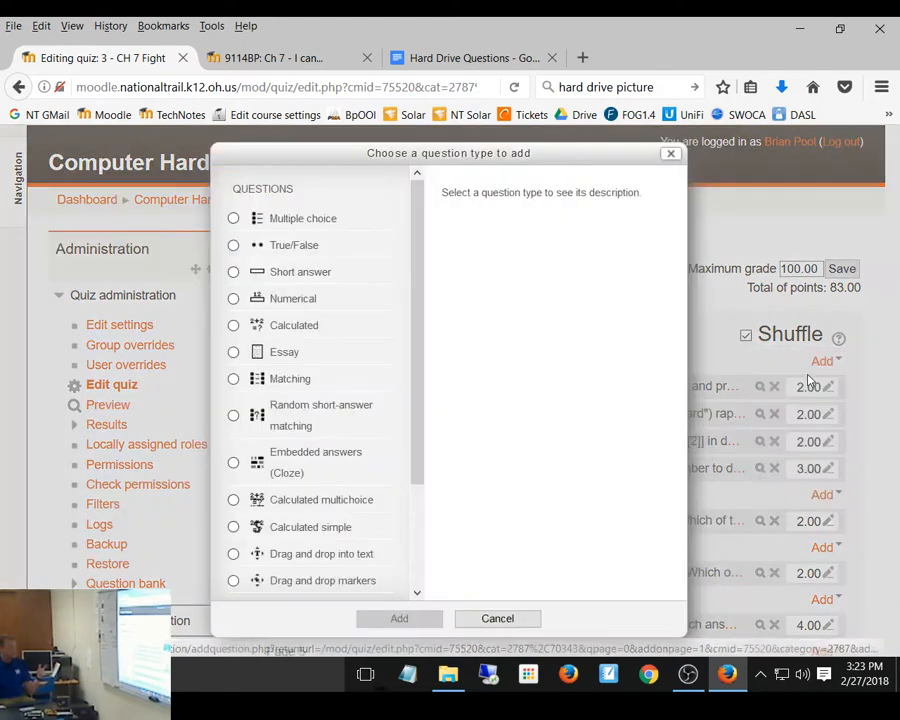
pyautogui.moveTo(421, 447); pyautogui.dragTo(414, 514)
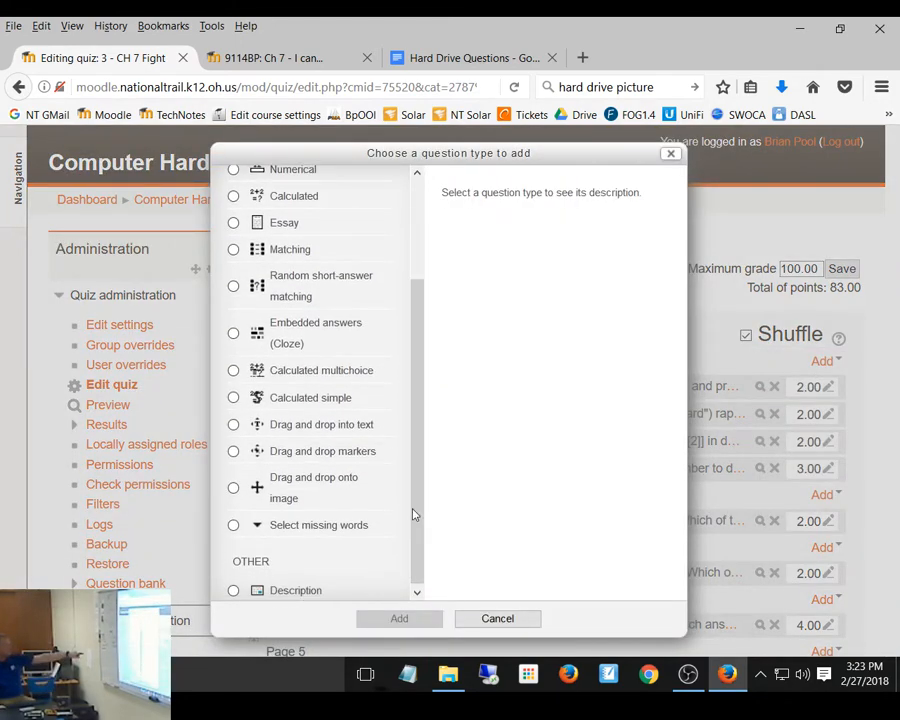
pyautogui.click(234, 451)
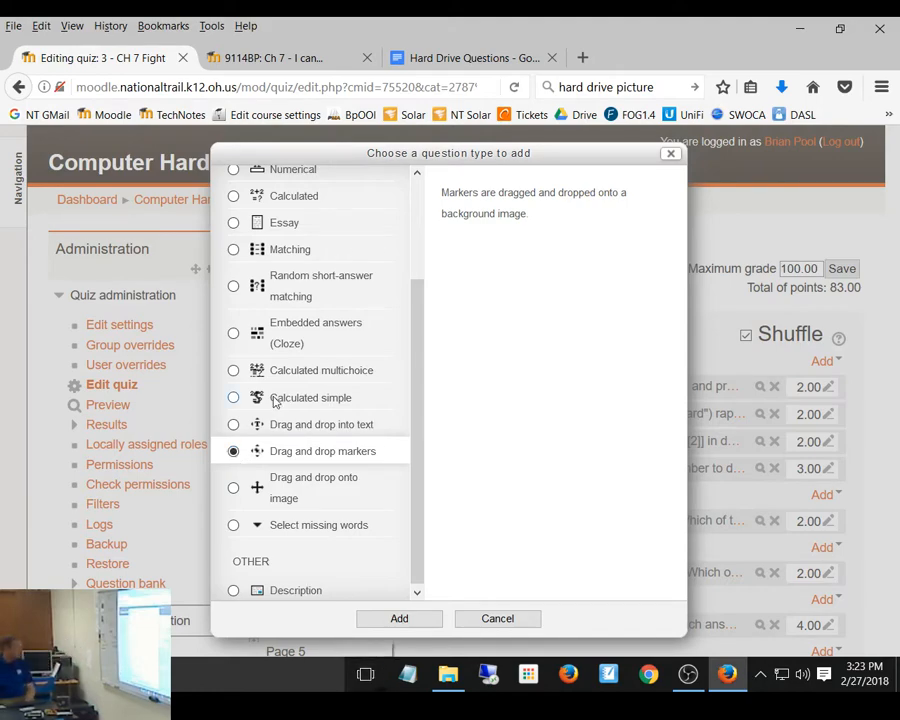
pyautogui.click(233, 487)
pyautogui.click(421, 622)
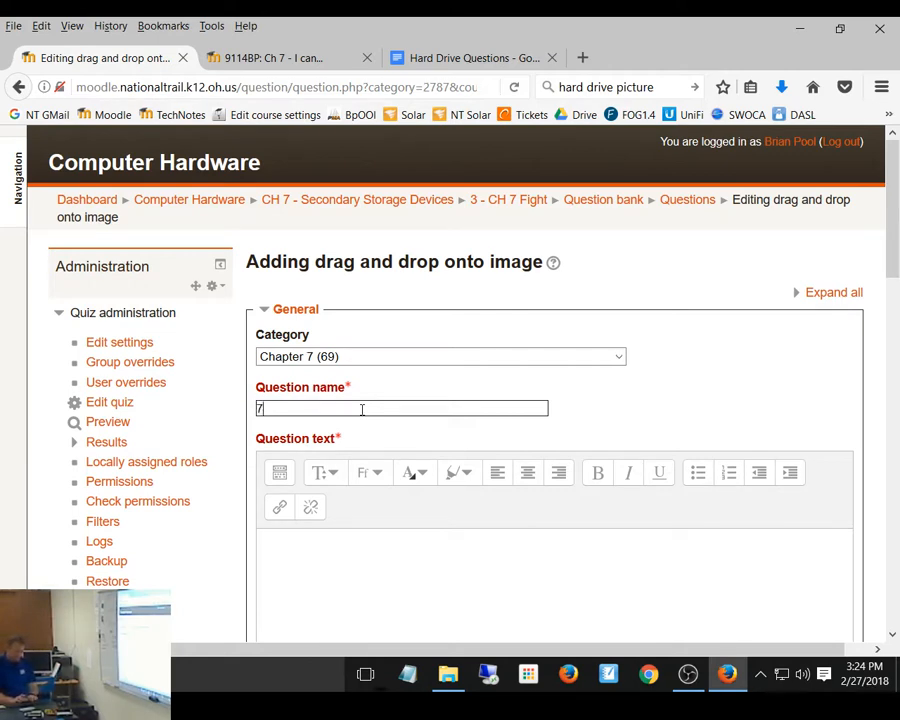
# Name the question "7-8 Parts of a hard drive" and enter "Label" as the question text
pyautogui.write('P')
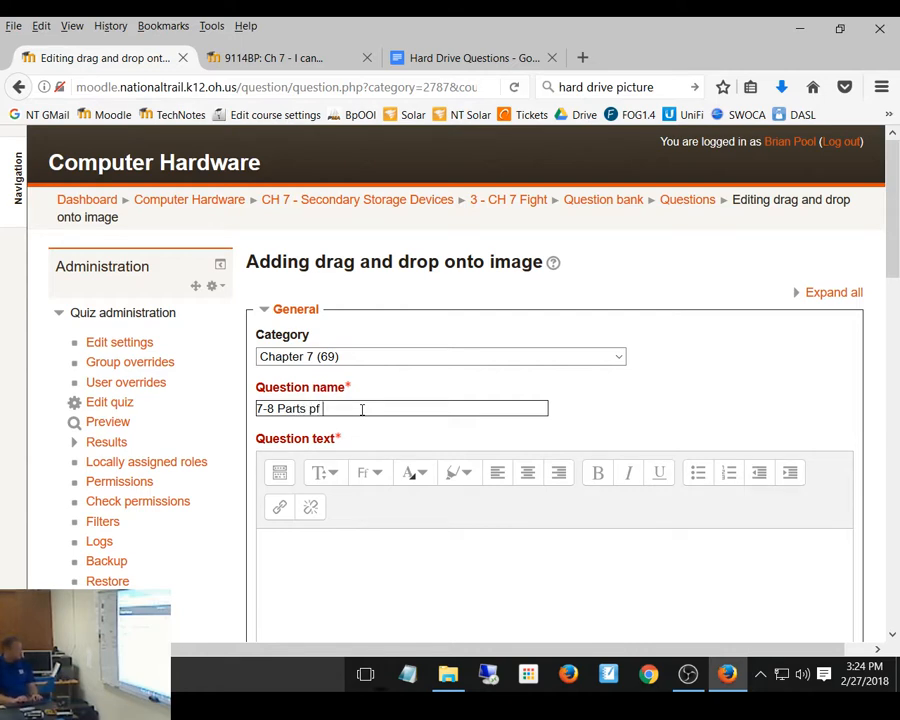
pyautogui.write('arts of a hard drive')
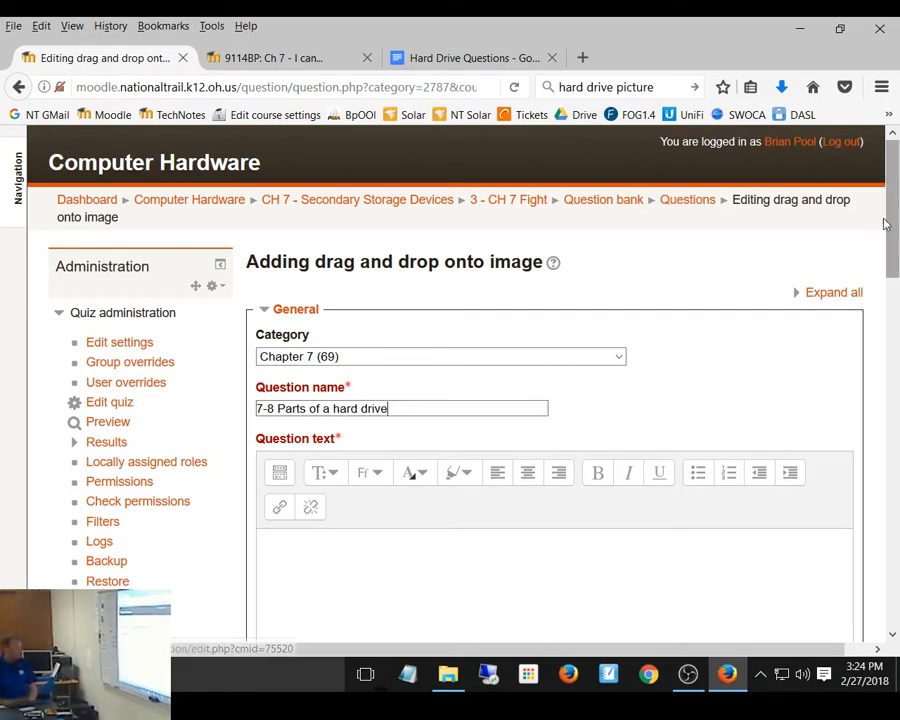
pyautogui.scroll(-5, 897, 320)
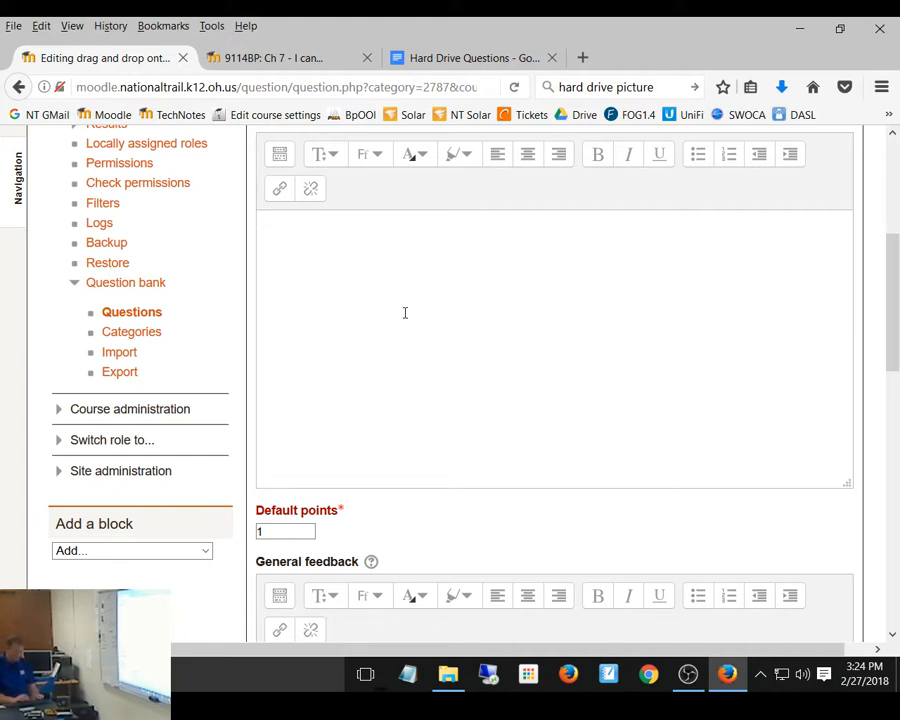
pyautogui.write('Label')
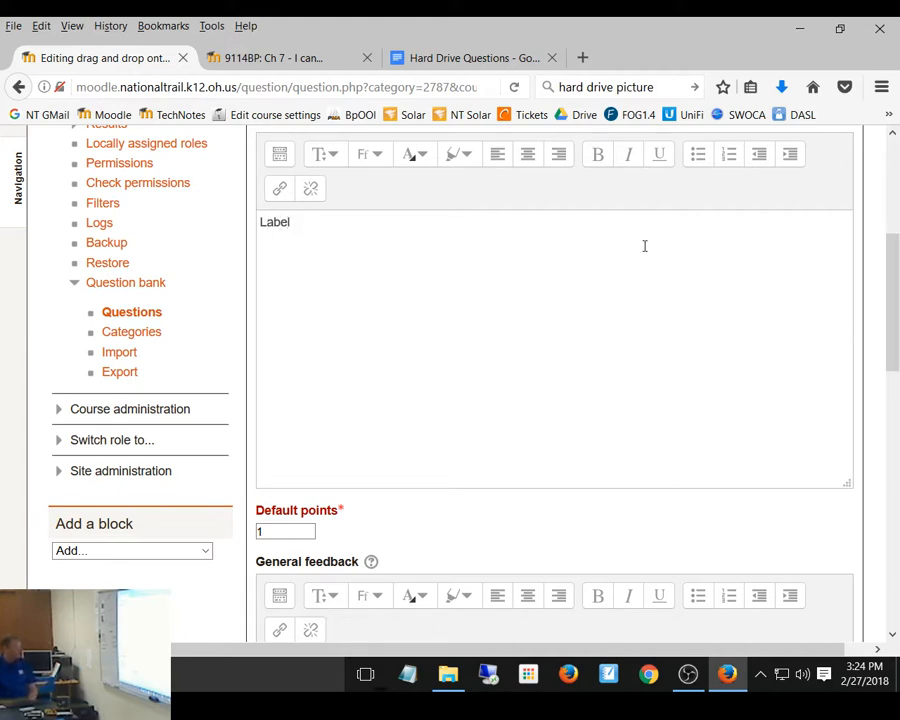
# Add Hard Drive.jpg from the file explorer as the question's background image
pyautogui.scroll(-10, 644, 245)
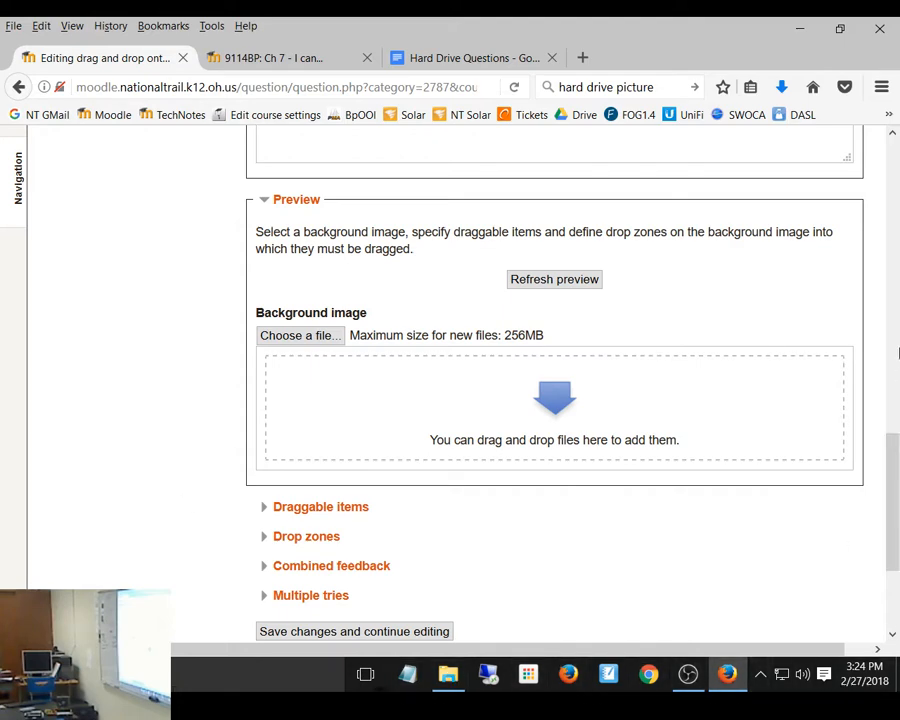
pyautogui.hotkey('alt', 'Tab')
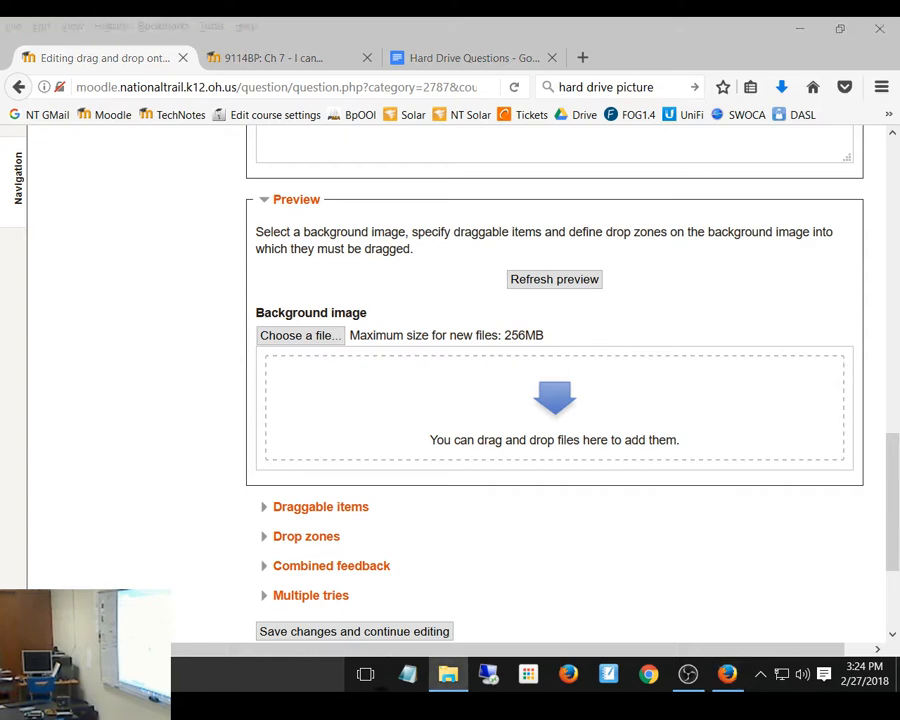
pyautogui.moveTo(260, 260); pyautogui.dragTo(476, 406)
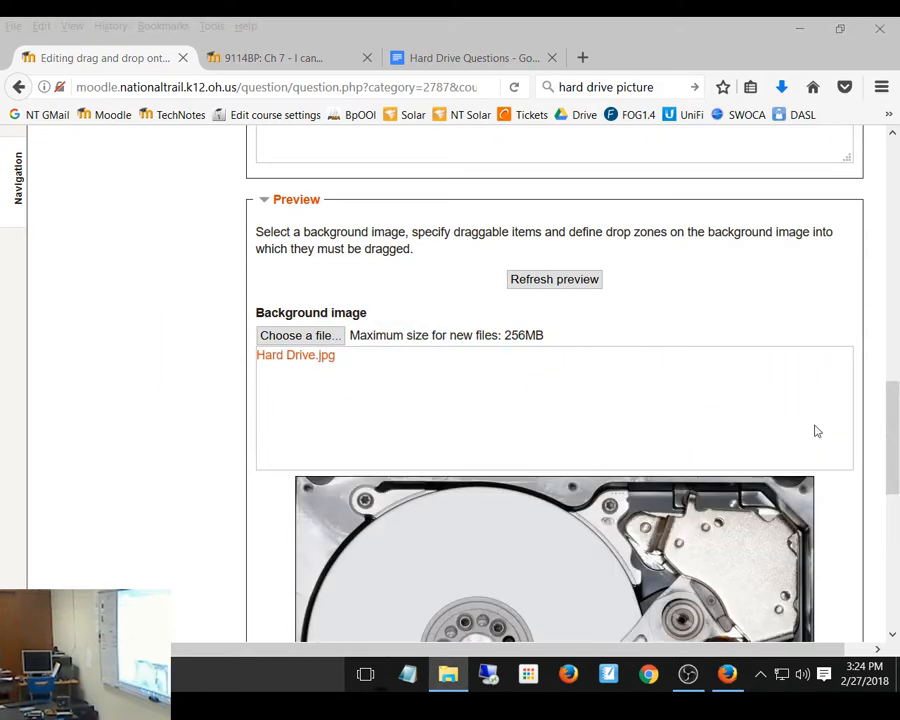
# Expand the draggable items settings and bring up draggable item 1
pyautogui.moveTo(893, 408); pyautogui.dragTo(896, 511)
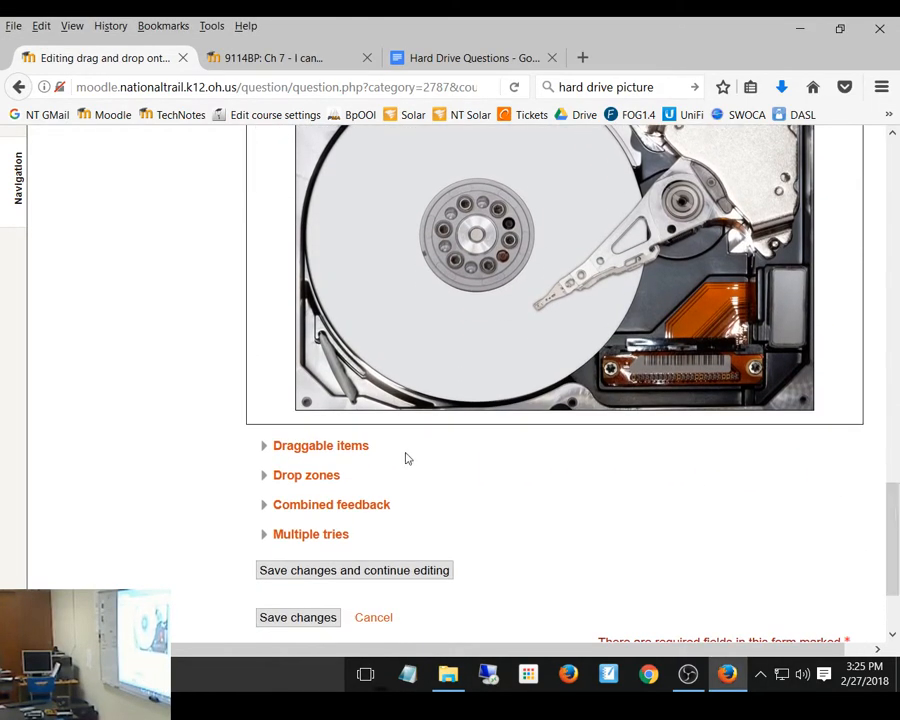
pyautogui.click(298, 450)
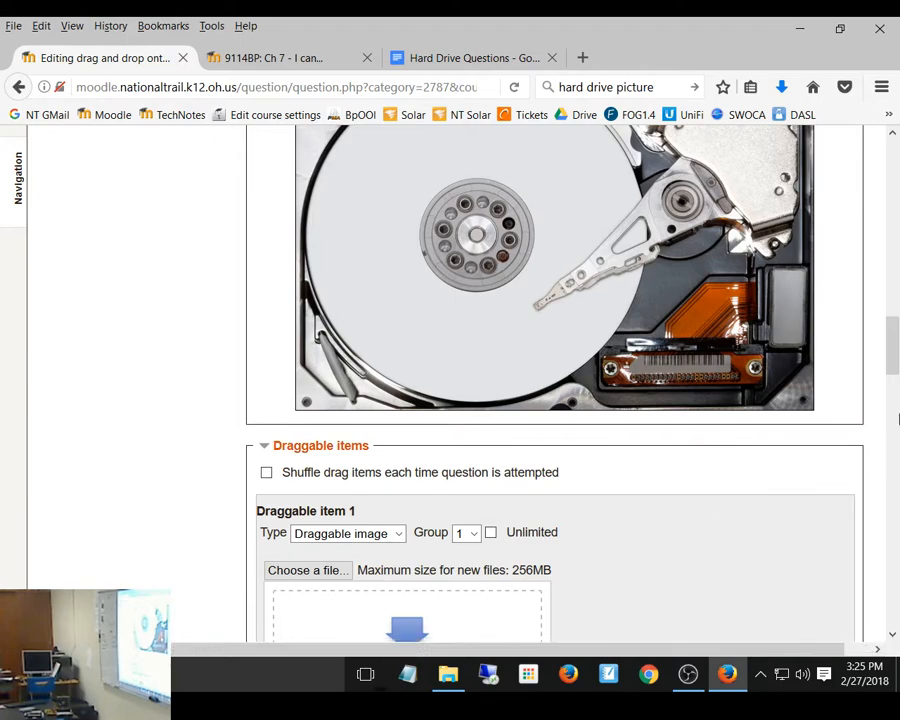
pyautogui.moveTo(893, 364); pyautogui.dragTo(895, 395)
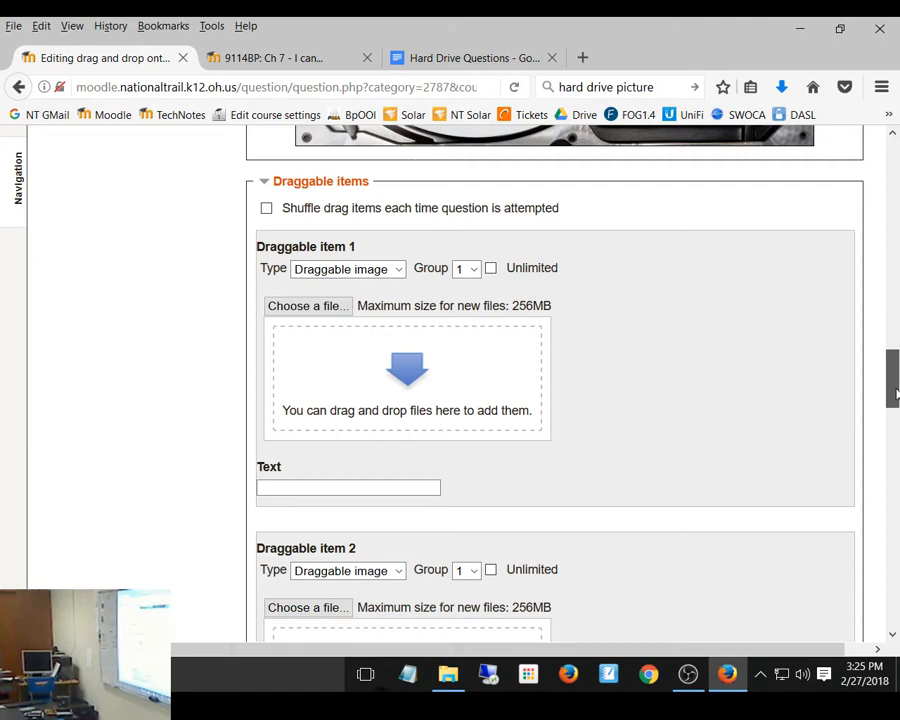
# Try the Draggable text type on draggable item 1 and return it to Draggable image
pyautogui.click(345, 270)
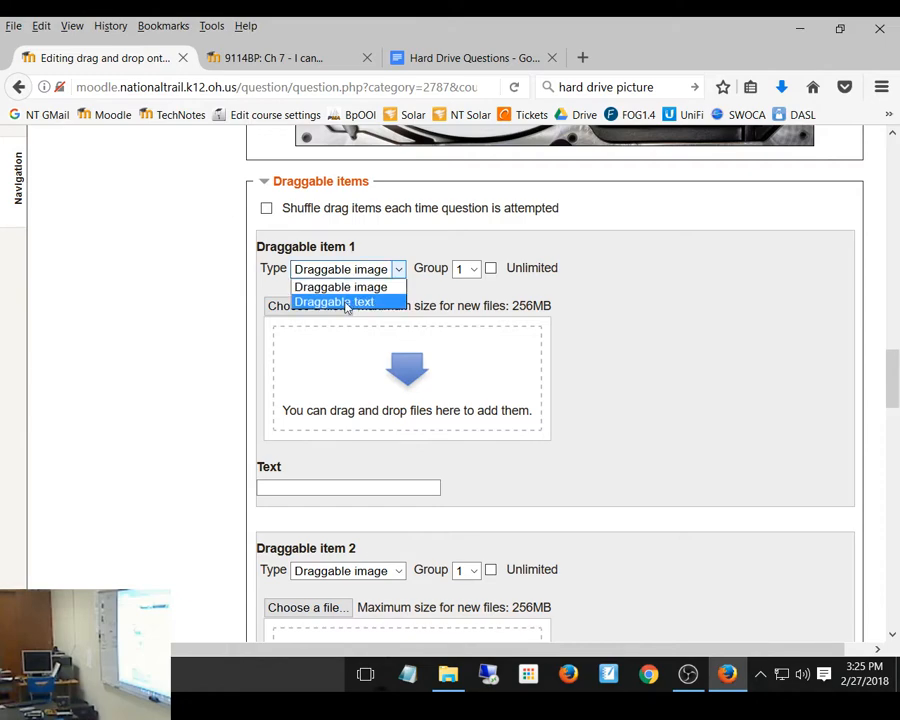
pyautogui.click(345, 302)
pyautogui.click(366, 272)
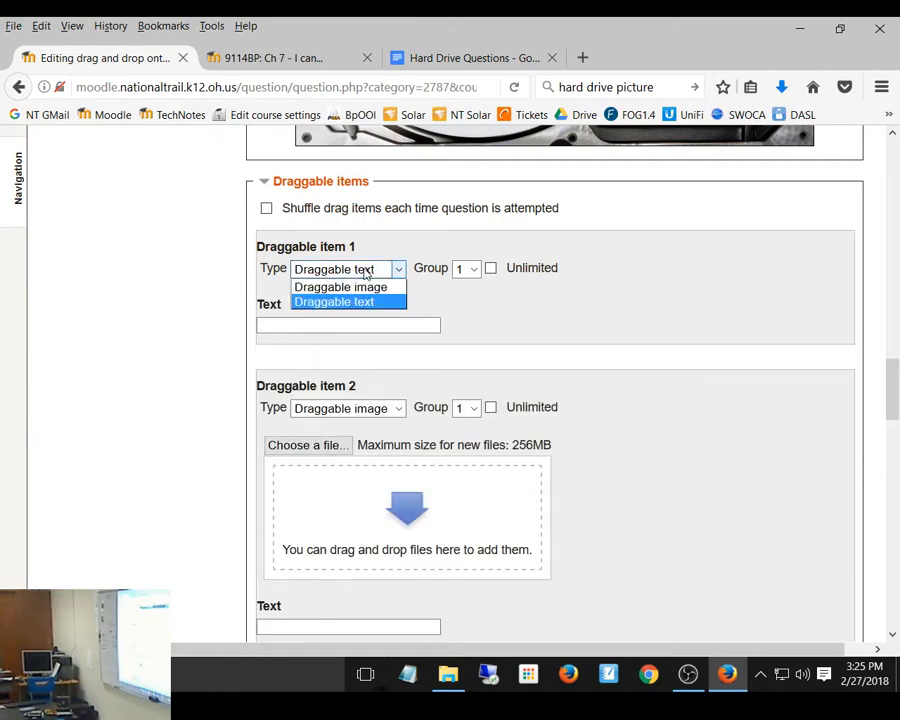
pyautogui.click(362, 285)
pyautogui.click(368, 273)
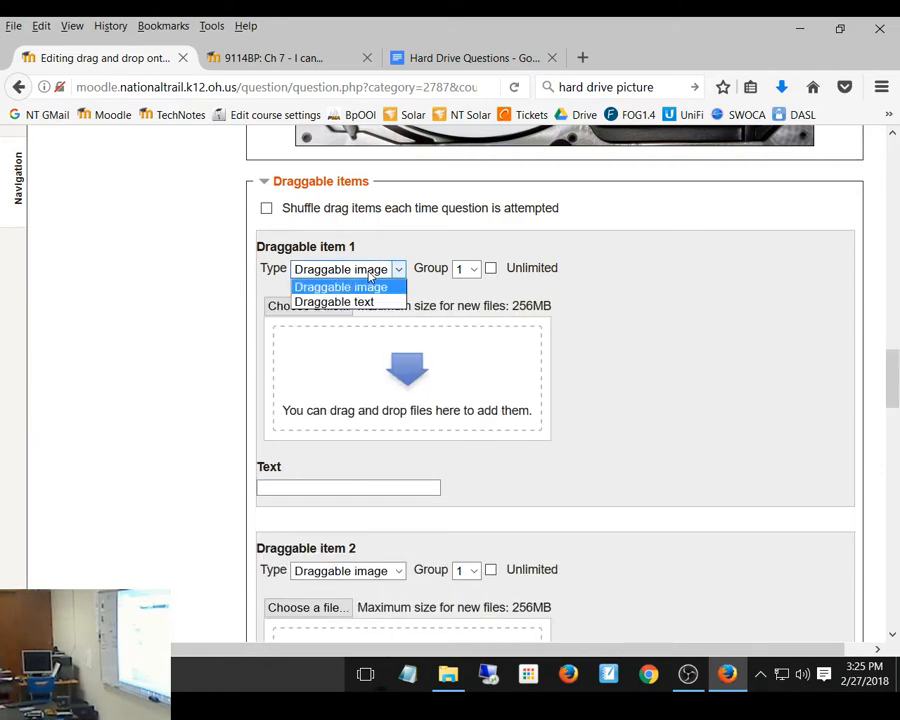
pyautogui.click(370, 296)
pyautogui.click(370, 270)
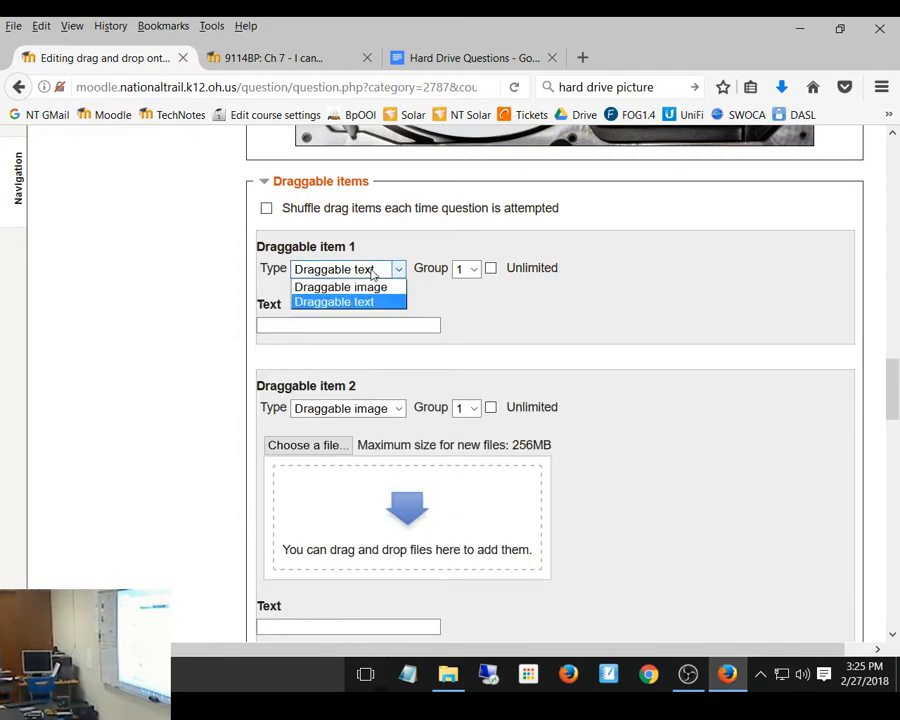
pyautogui.click(374, 287)
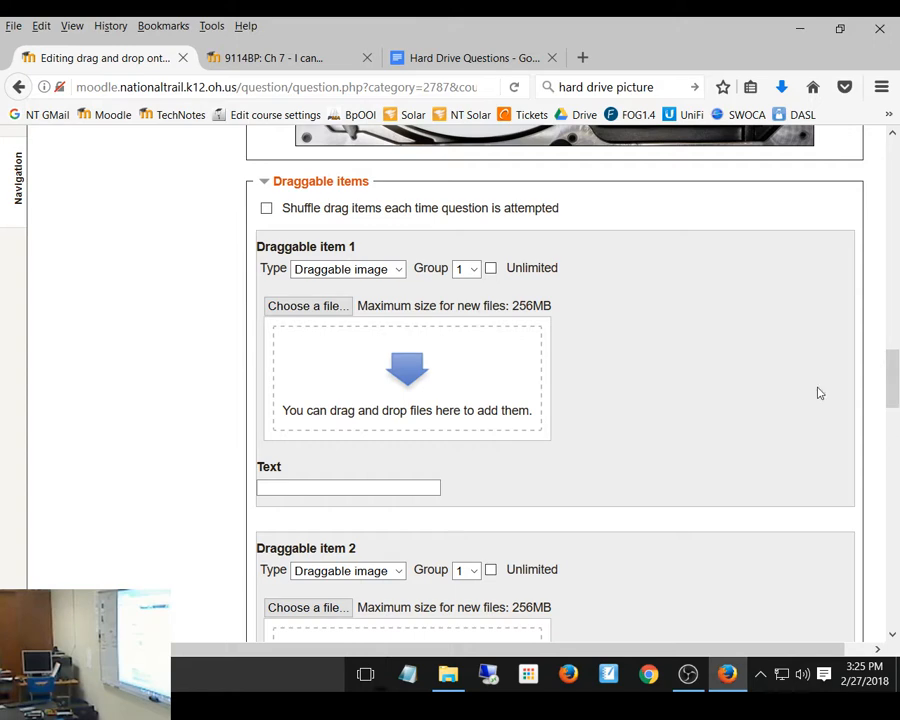
# Replace the question's background image with the motherboard picture from the file explorer
pyautogui.moveTo(896, 345); pyautogui.dragTo(879, 336)
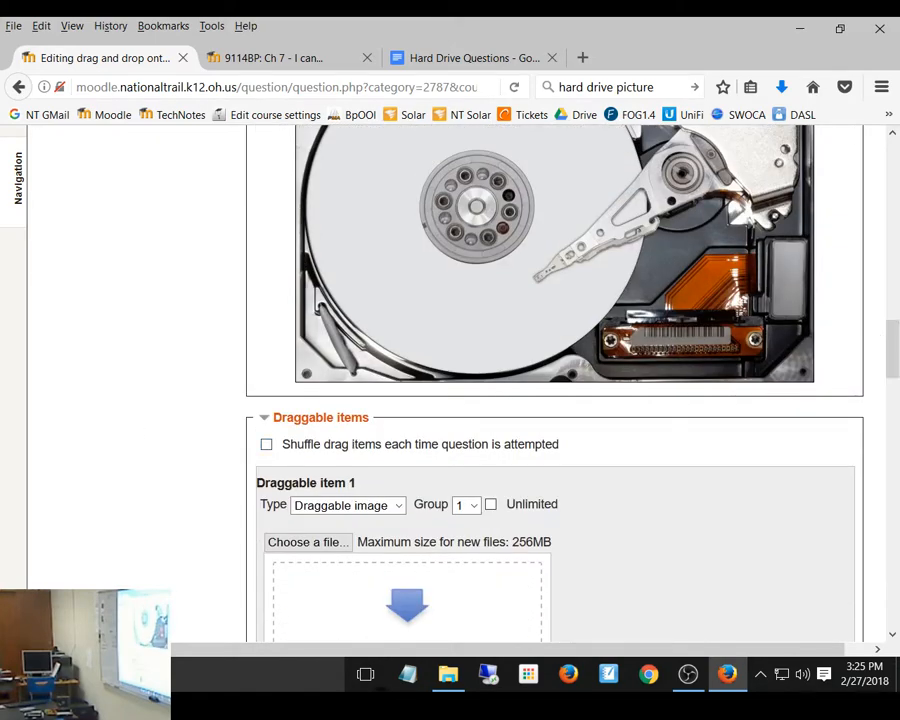
pyautogui.hotkey('alt', 'Tab')
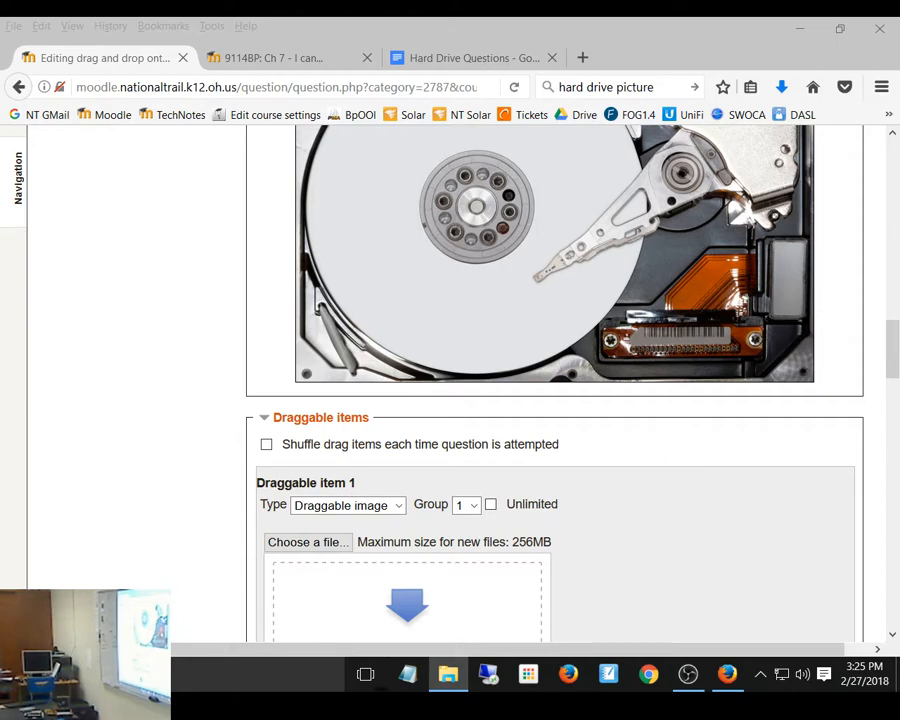
pyautogui.moveTo(2, 410); pyautogui.dragTo(546, 285)
pyautogui.moveTo(892, 345); pyautogui.dragTo(893, 313)
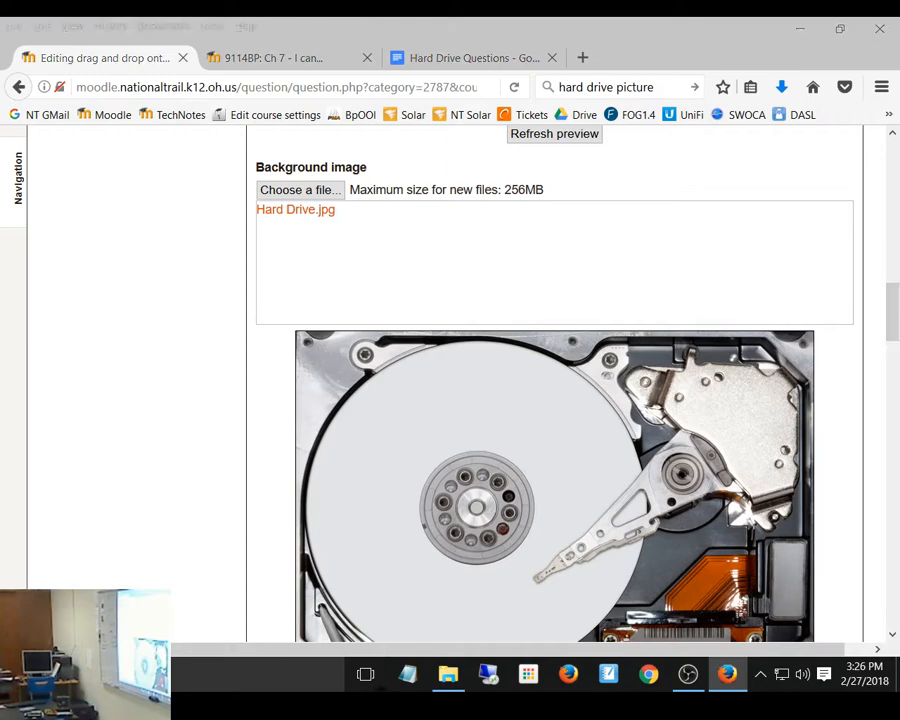
pyautogui.moveTo(899, 300); pyautogui.dragTo(328, 251)
# Add Hard Drive.jpg from the file explorer as the image for draggable item 1
pyautogui.moveTo(895, 307); pyautogui.dragTo(895, 368)
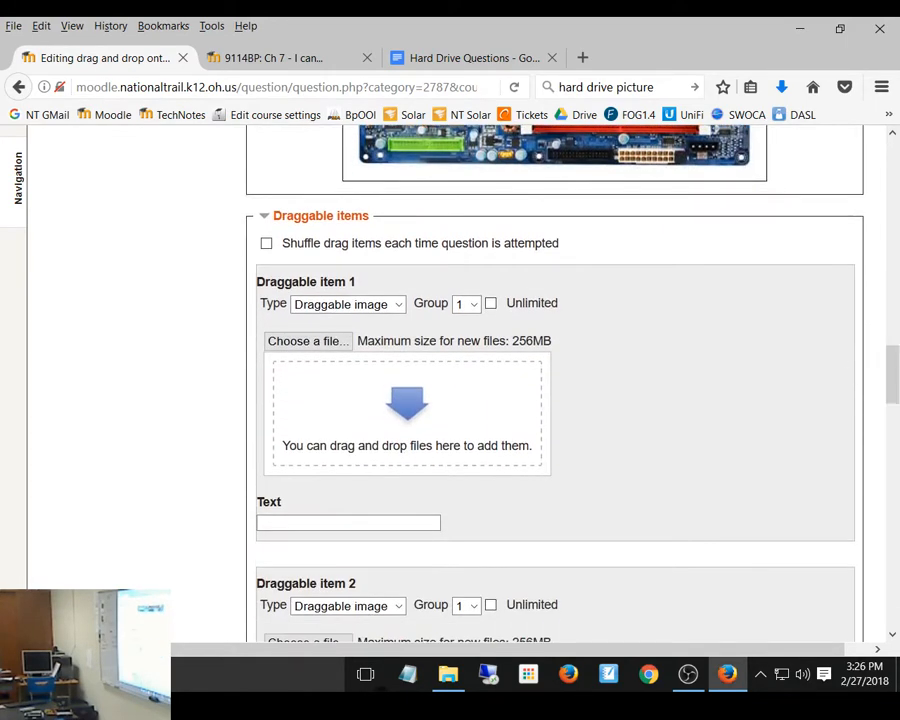
pyautogui.hotkey('alt', 'Tab')
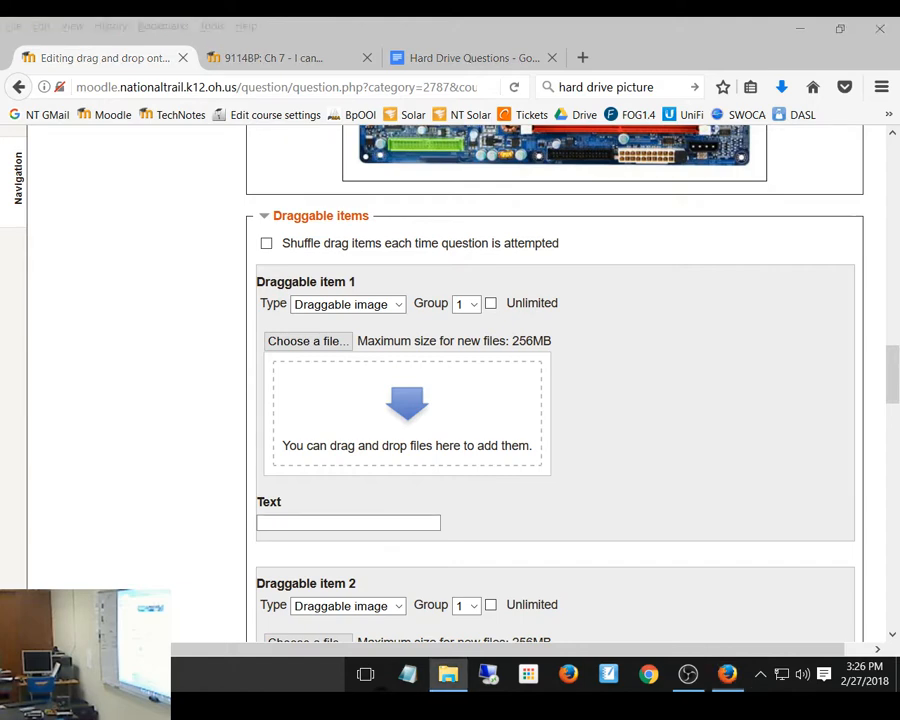
pyautogui.moveTo(197, 380); pyautogui.dragTo(362, 388)
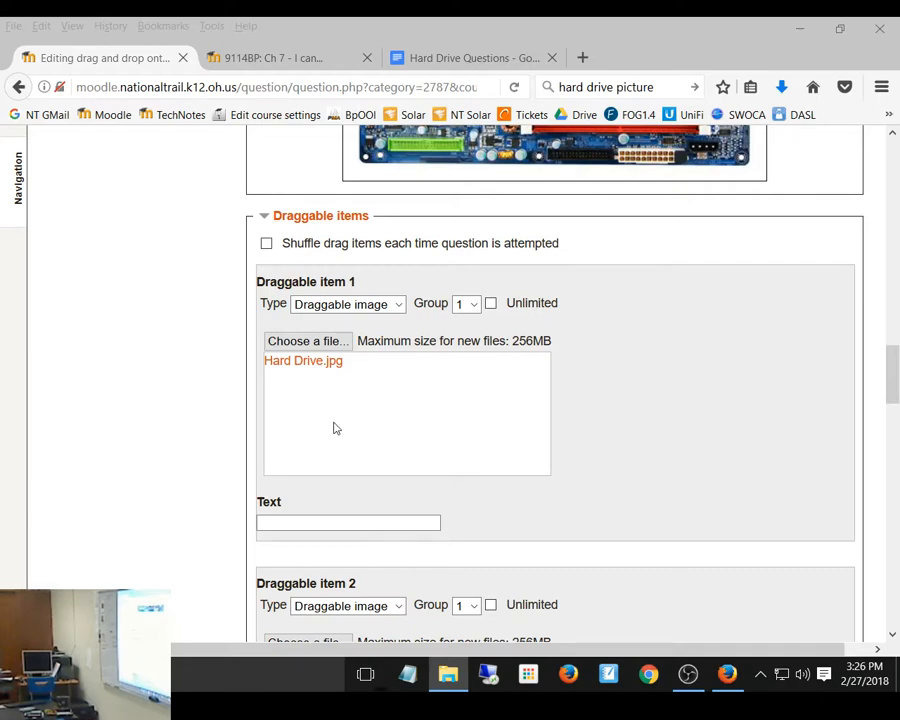
# Replace the question text with "Drag the item where it plugs into the motherboard."
pyautogui.moveTo(893, 390); pyautogui.dragTo(895, 214)
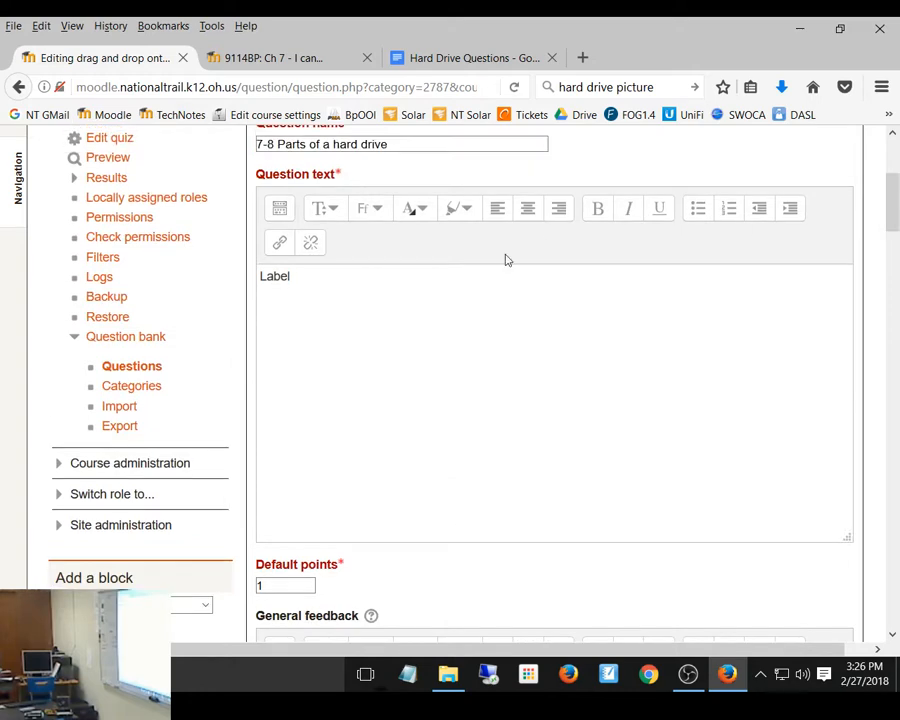
pyautogui.moveTo(301, 276); pyautogui.dragTo(172, 273)
pyautogui.write('Drag the item where it plugs')
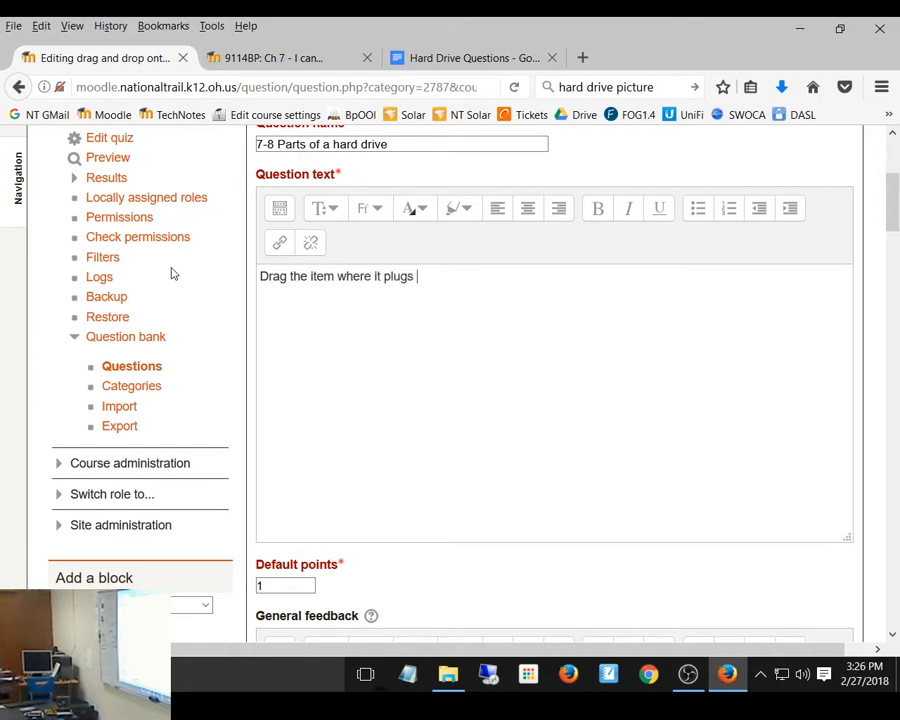
pyautogui.write('the motherboard')
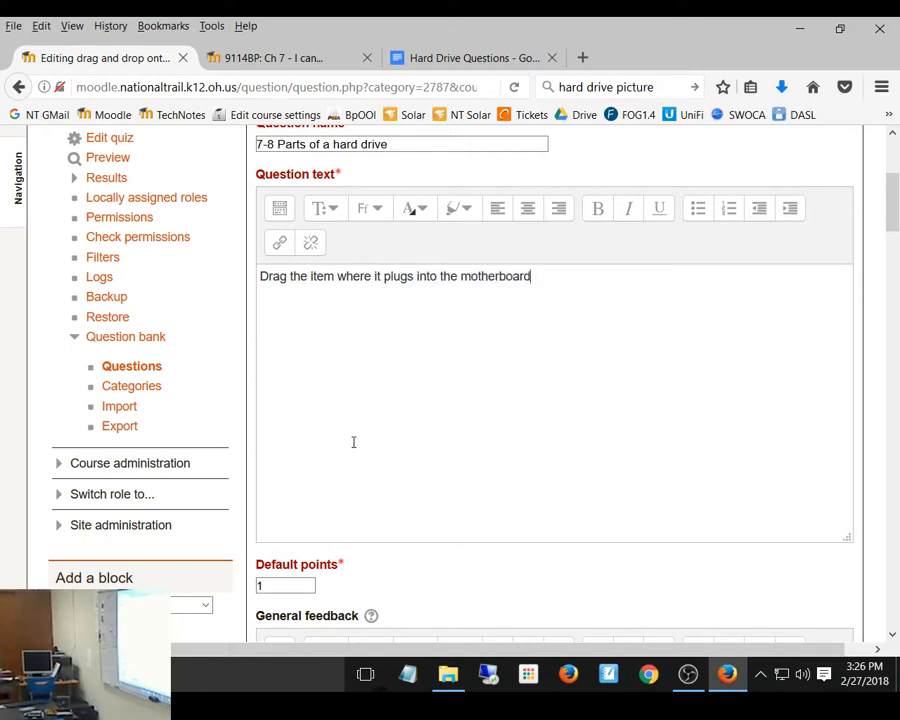
pyautogui.write('.')
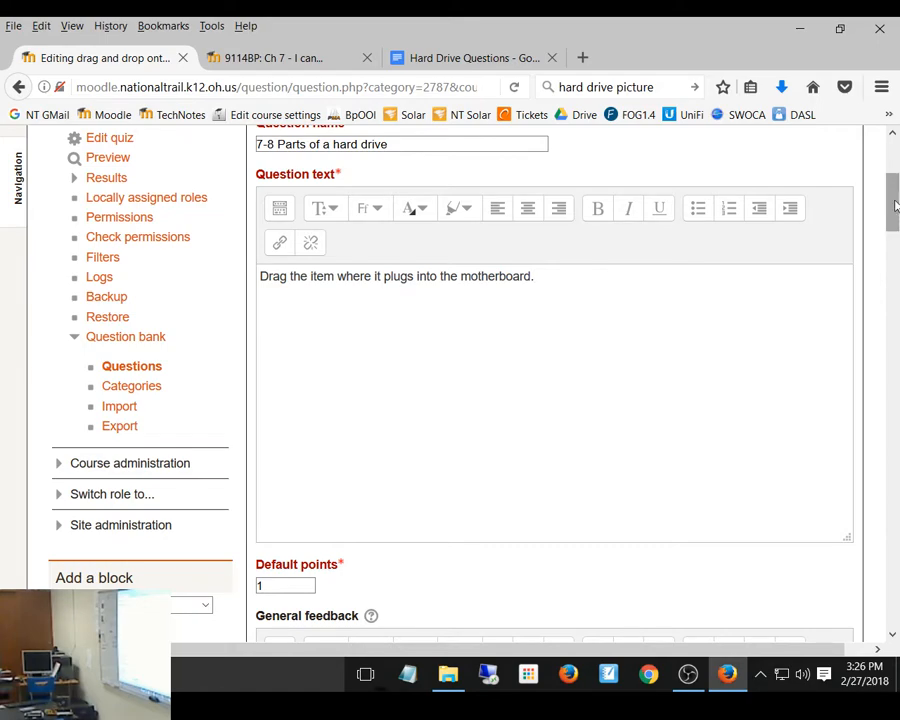
pyautogui.moveTo(896, 205); pyautogui.dragTo(892, 333)
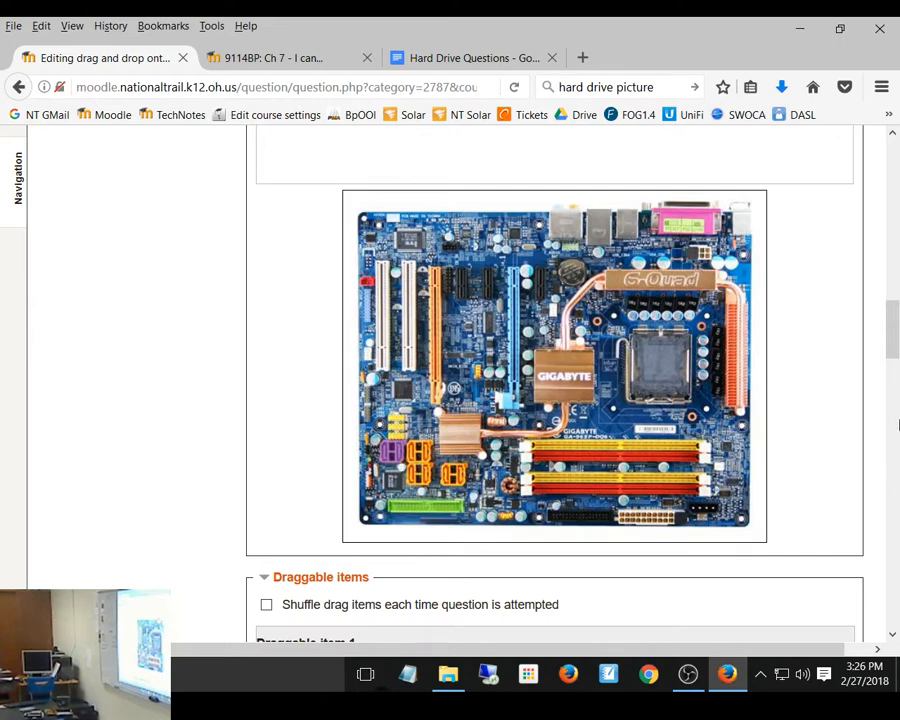
pyautogui.moveTo(895, 312); pyautogui.dragTo(896, 349)
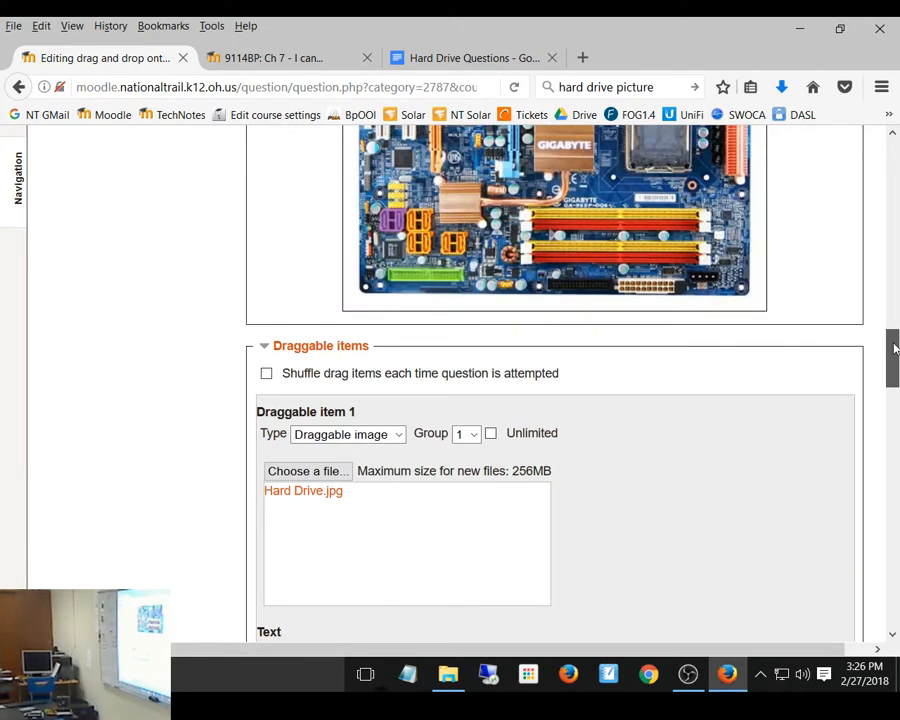
# Collapse the draggable items section, expand the drop zones section, and try to choose a draggable item for drop zone 1
pyautogui.click(283, 347)
pyautogui.click(293, 378)
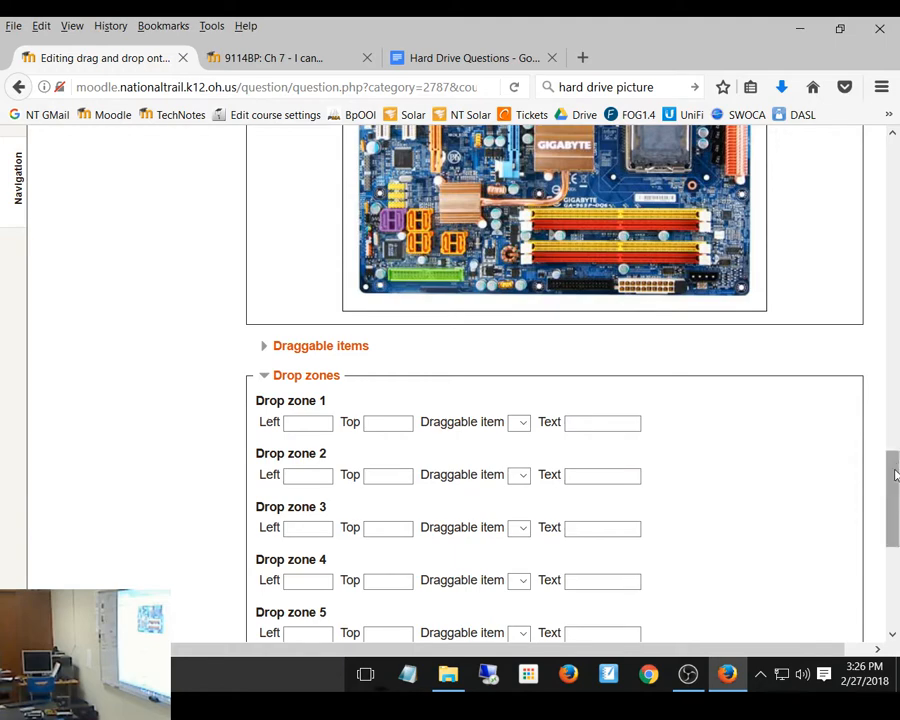
pyautogui.scroll(3, 897, 447)
pyautogui.scroll(-1, 897, 447)
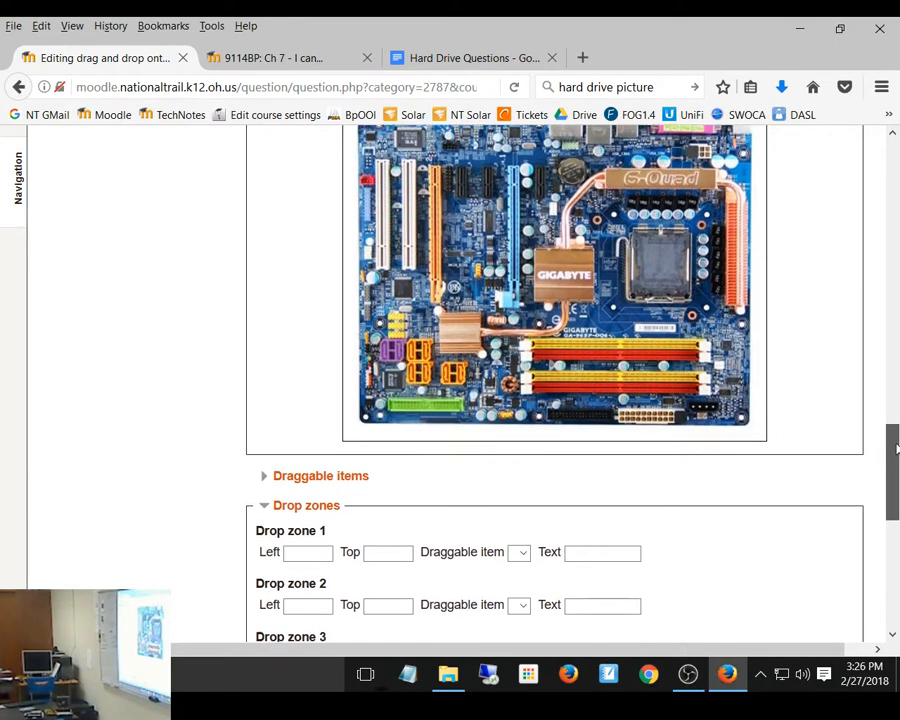
pyautogui.click(313, 515)
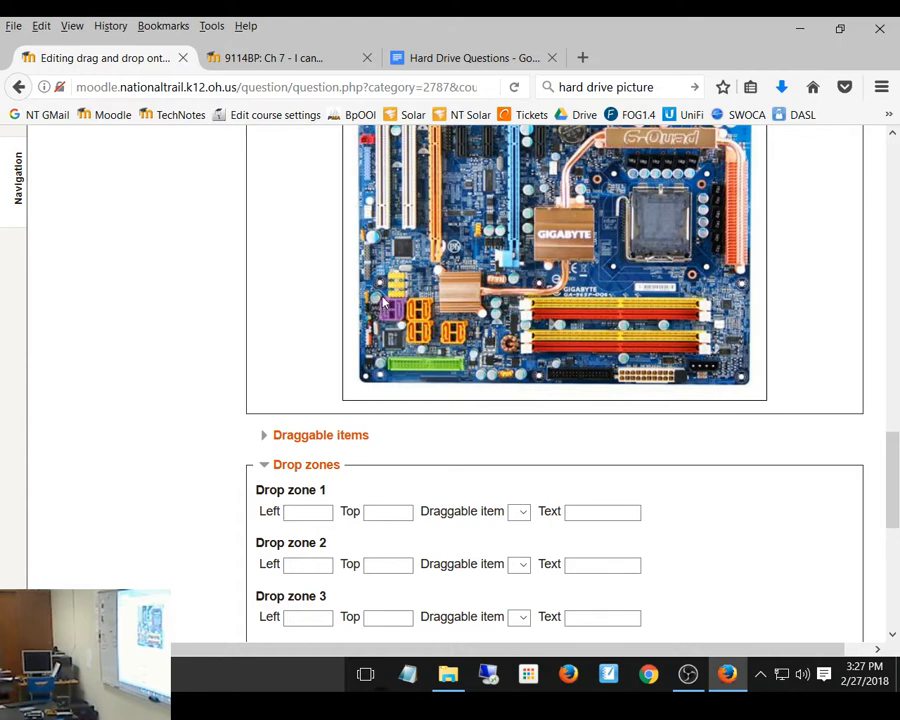
pyautogui.scroll(-6, 400, 308)
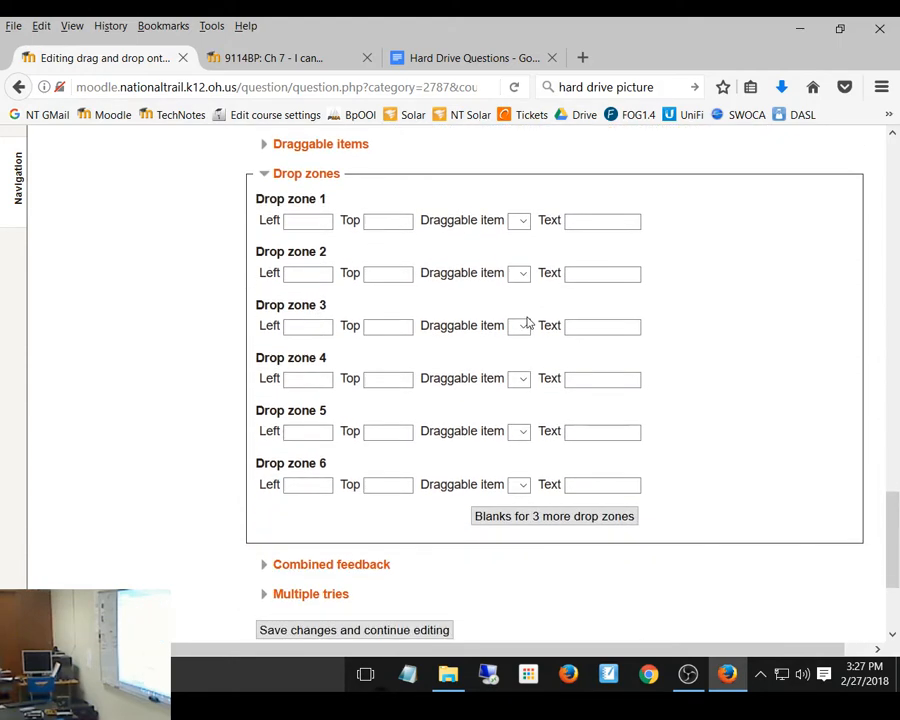
pyautogui.scroll(4, 527, 322)
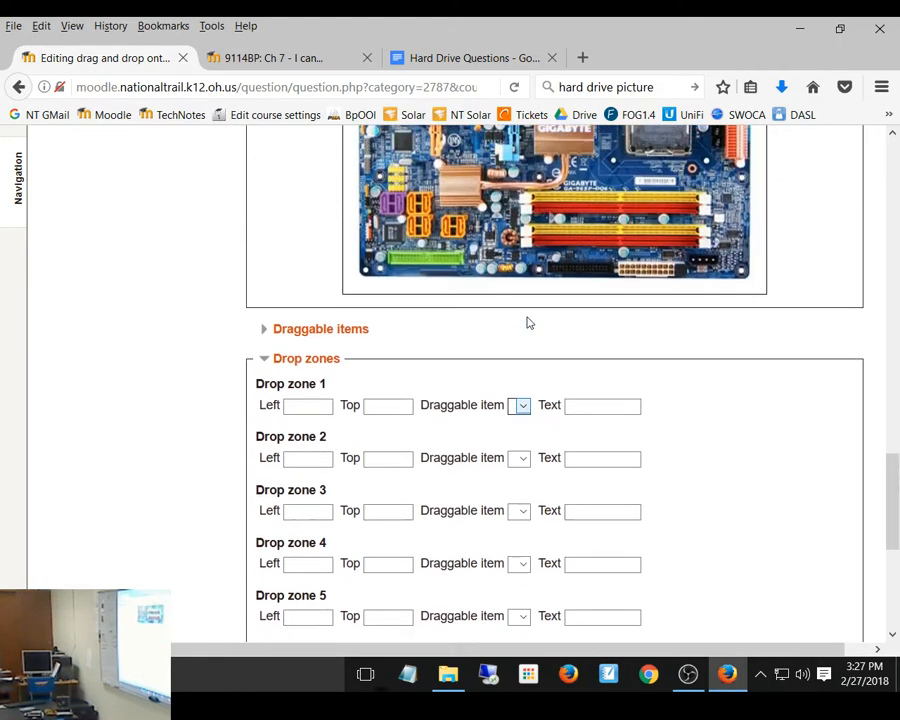
pyautogui.click(521, 416)
pyautogui.click(521, 416)
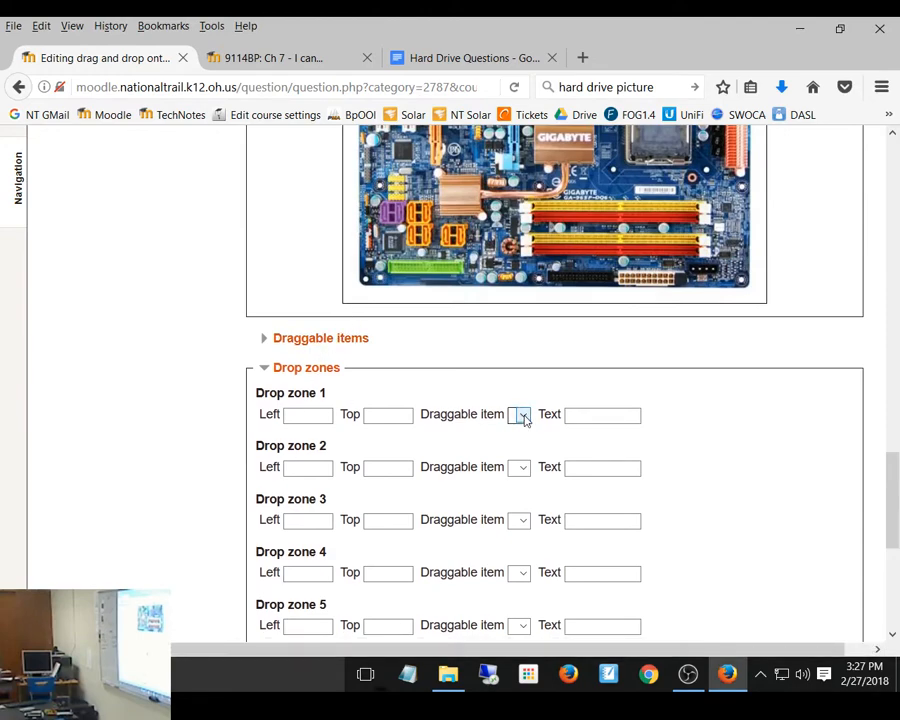
# Expand the draggable items section and set the text of draggable item 1 to "Hard Drive"
pyautogui.click(333, 342)
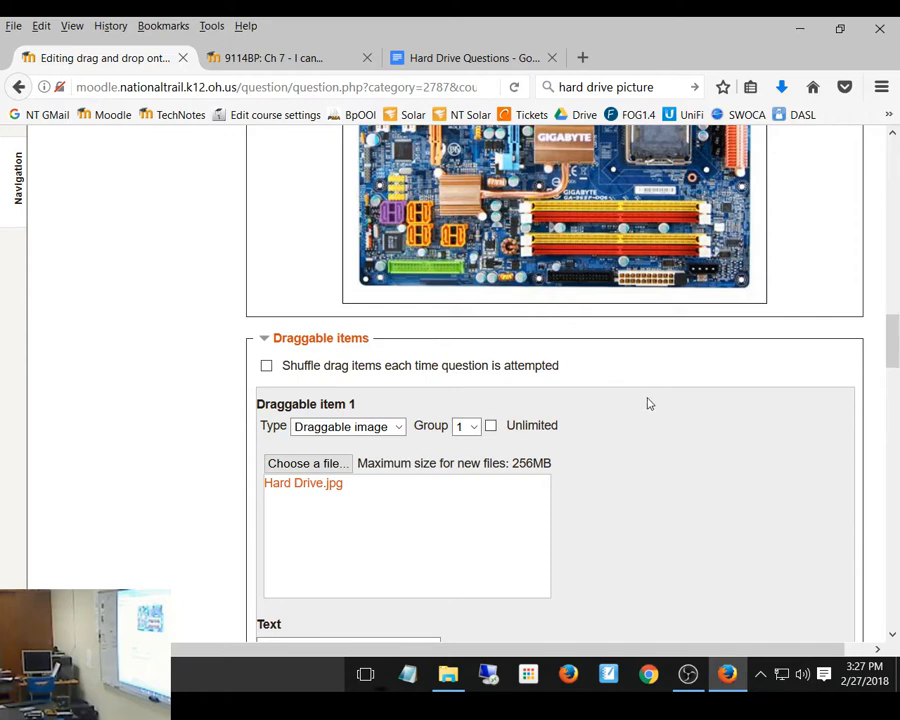
pyautogui.scroll(-2, 647, 402)
pyautogui.scroll(-2, 647, 403)
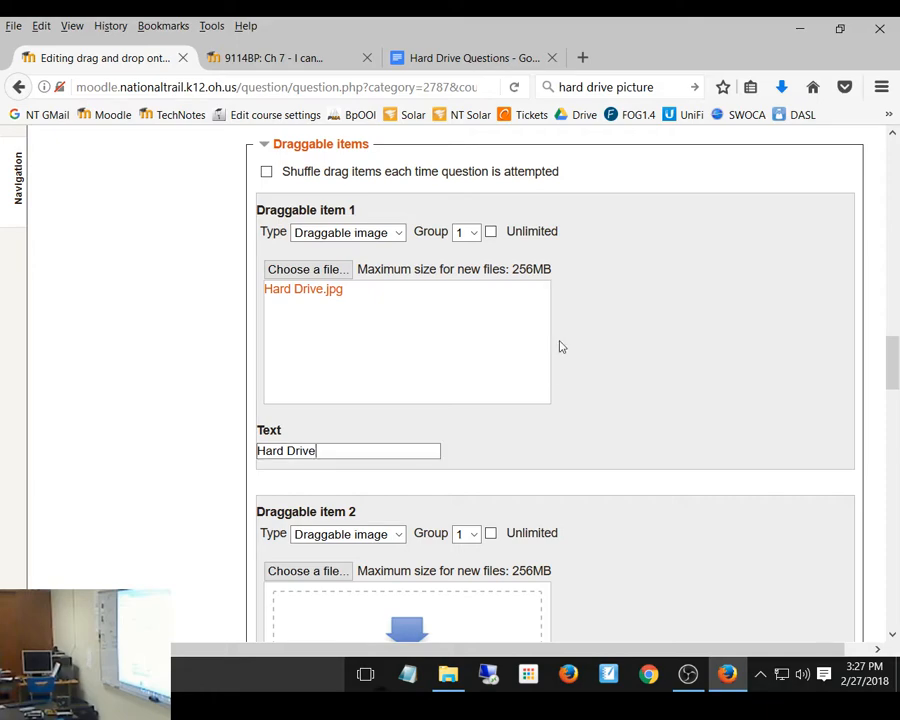
pyautogui.scroll(-4, 754, 426)
pyautogui.moveTo(897, 393); pyautogui.dragTo(886, 364)
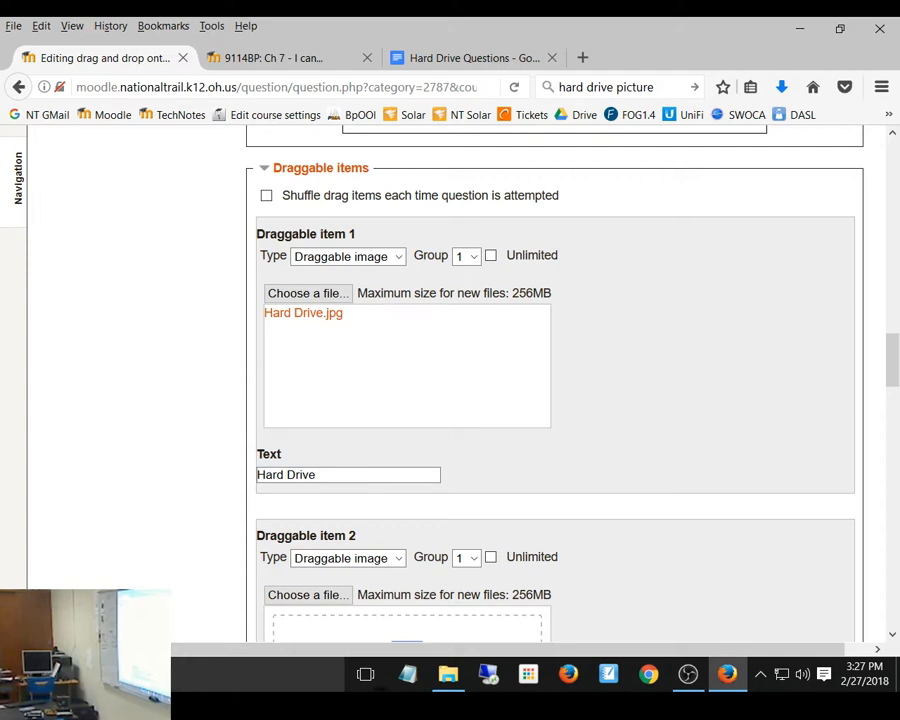
# Try again to choose a draggable item for drop zone 1, and collapse the draggable items section
pyautogui.hotkey('alt', 'Tab')
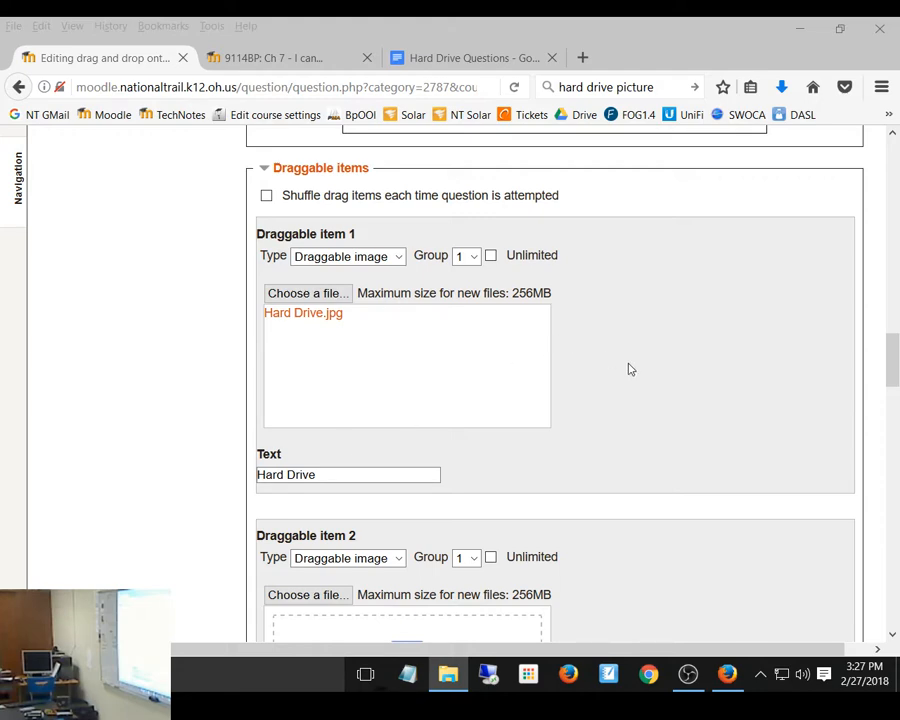
pyautogui.scroll(-12, 629, 372)
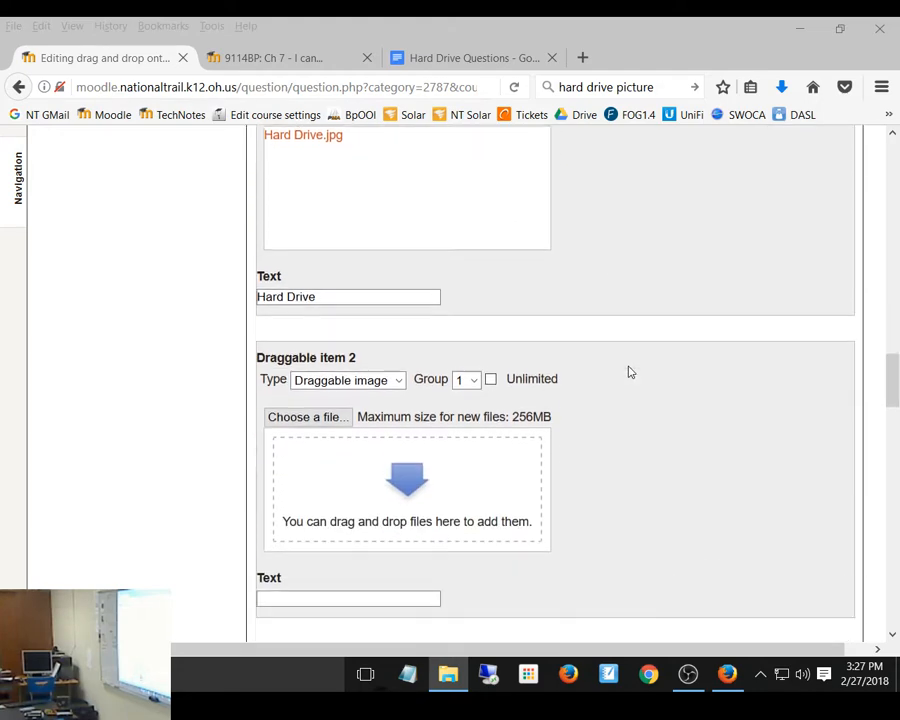
pyautogui.scroll(-12, 629, 372)
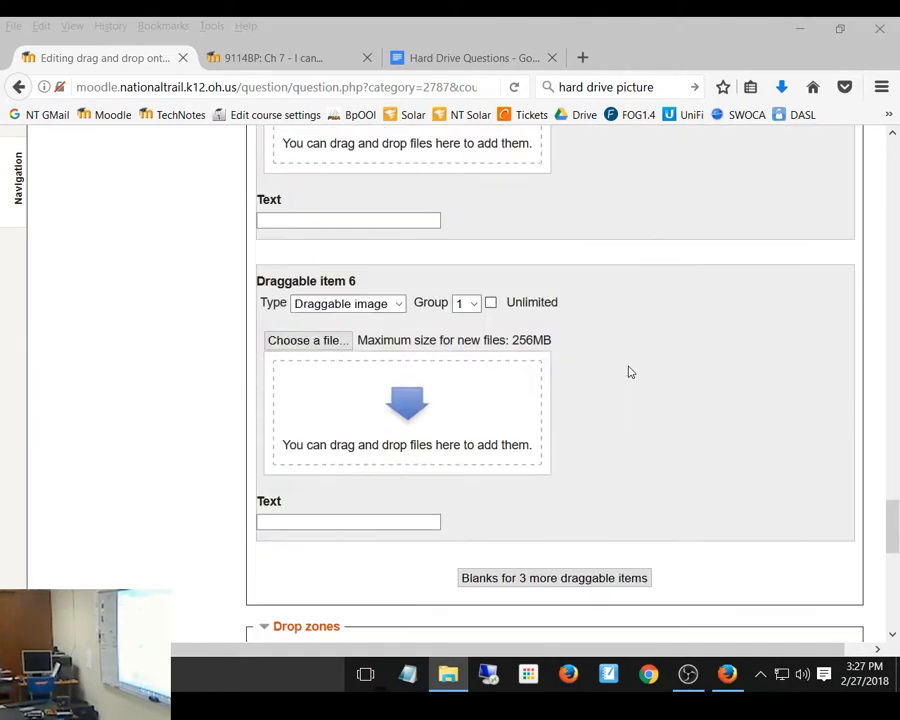
pyautogui.scroll(1, 629, 372)
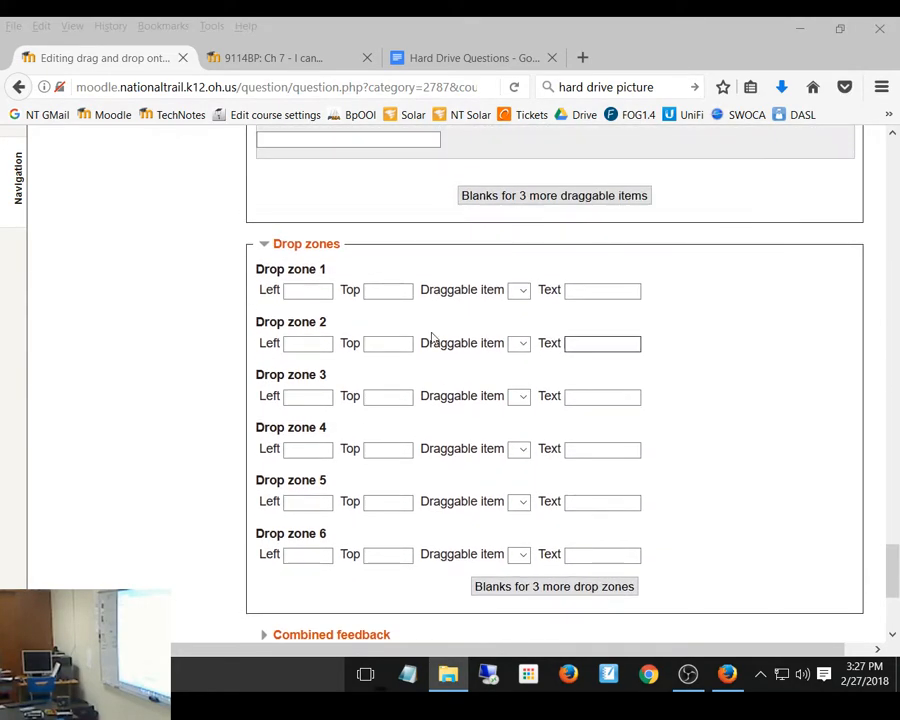
pyautogui.click(310, 290)
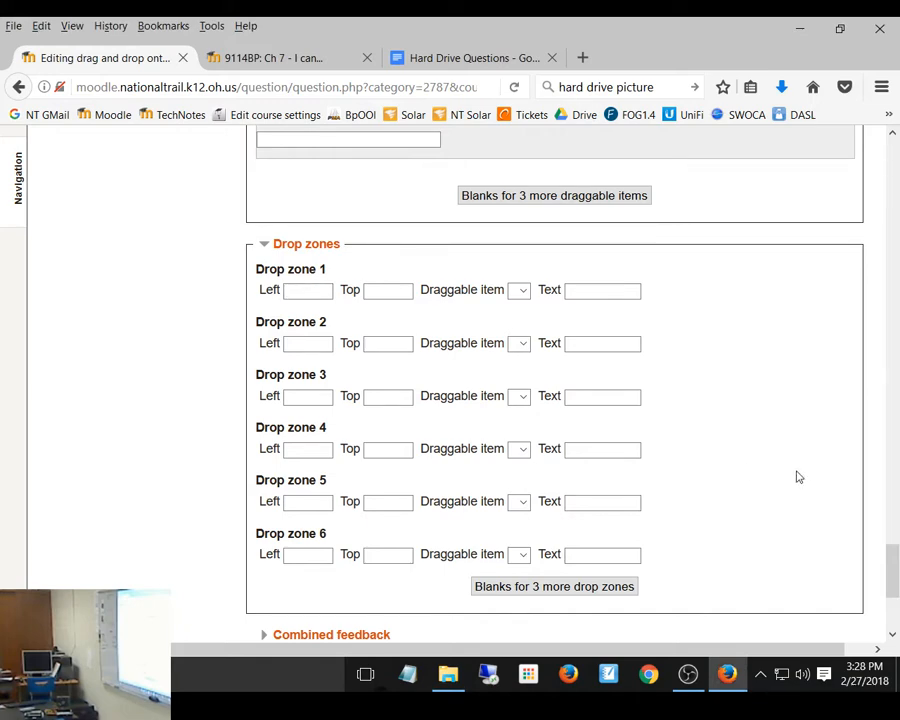
pyautogui.click(520, 291)
pyautogui.scroll(10, 756, 392)
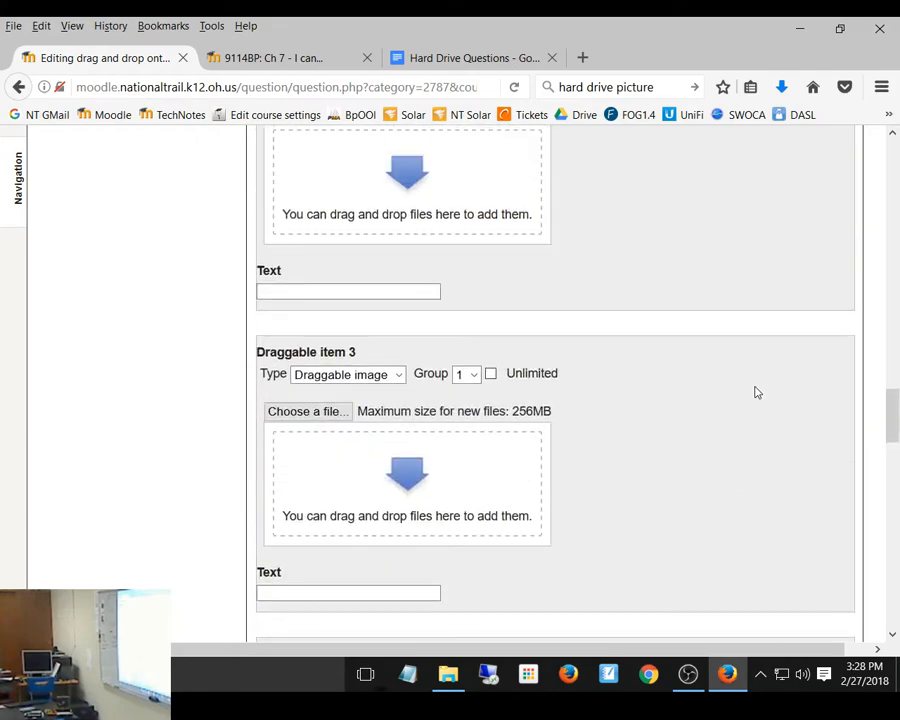
pyautogui.scroll(10, 756, 392)
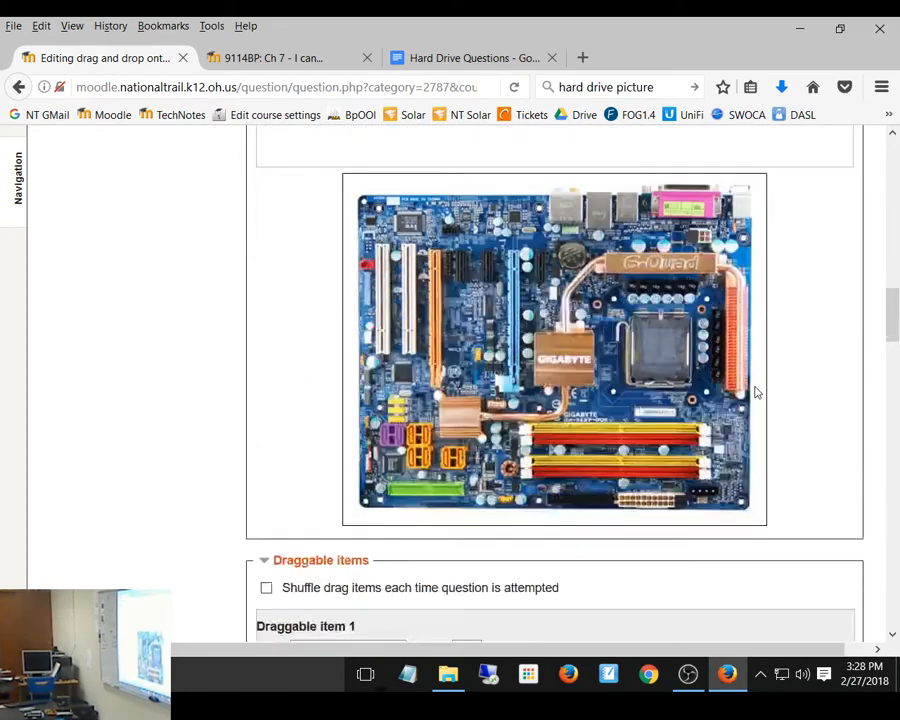
pyautogui.scroll(-4, 756, 392)
pyautogui.click(264, 362)
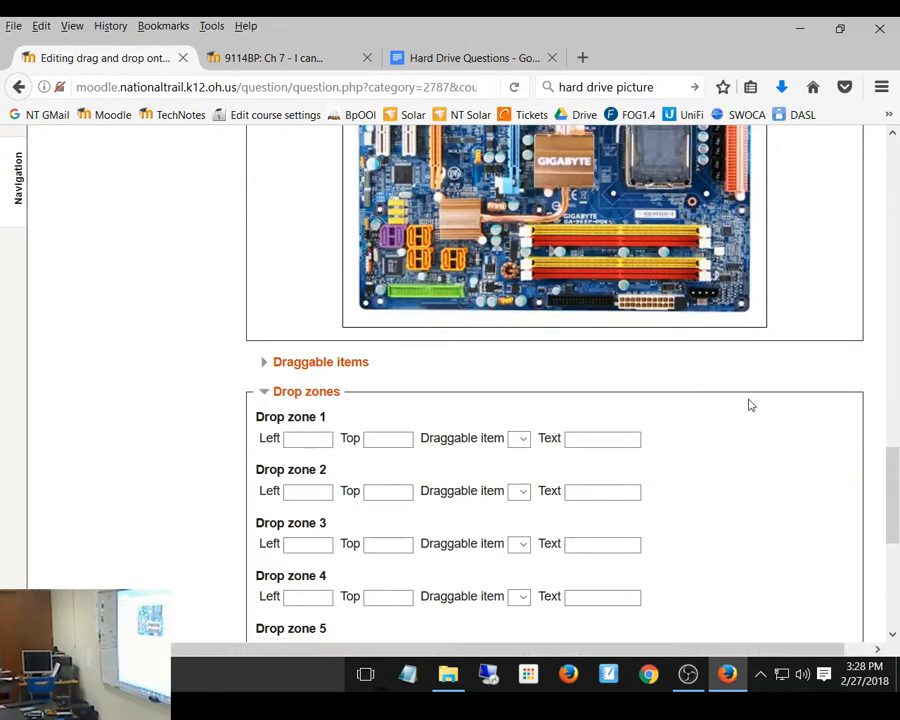
# Try to set the position of drop zone 1 from the drive connectors in the motherboard preview
pyautogui.scroll(4, 751, 405)
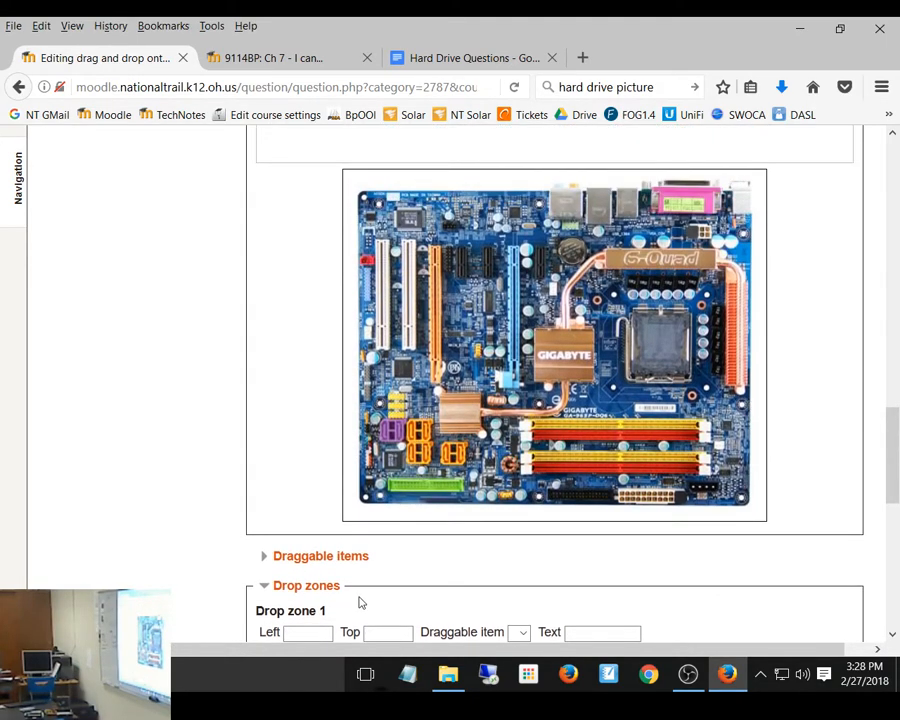
pyautogui.click(303, 634)
pyautogui.click(301, 634)
pyautogui.scroll(-2, 297, 600)
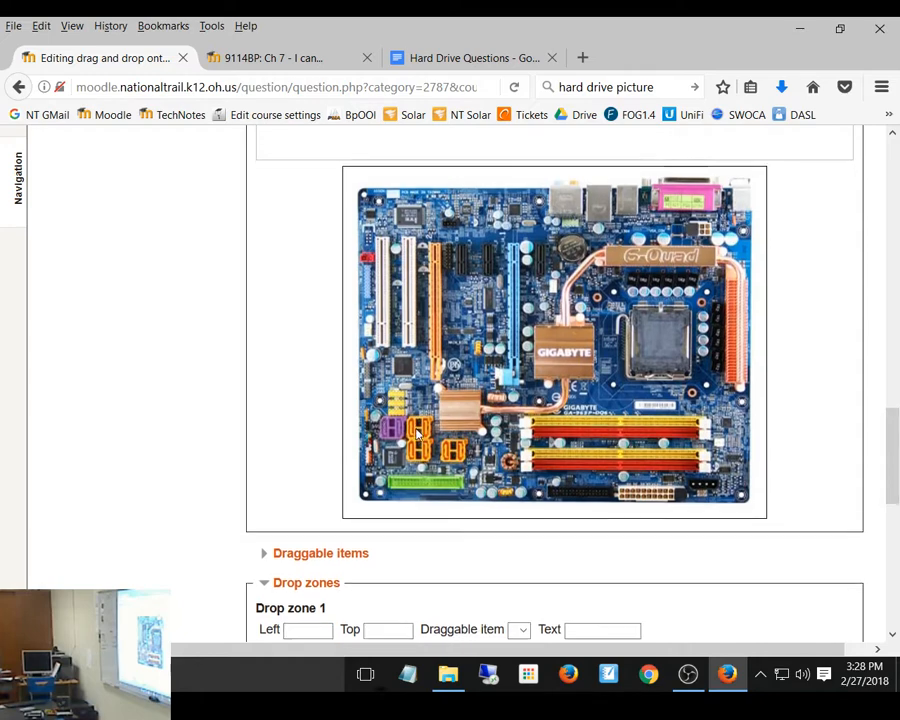
pyautogui.moveTo(269, 537); pyautogui.dragTo(391, 368)
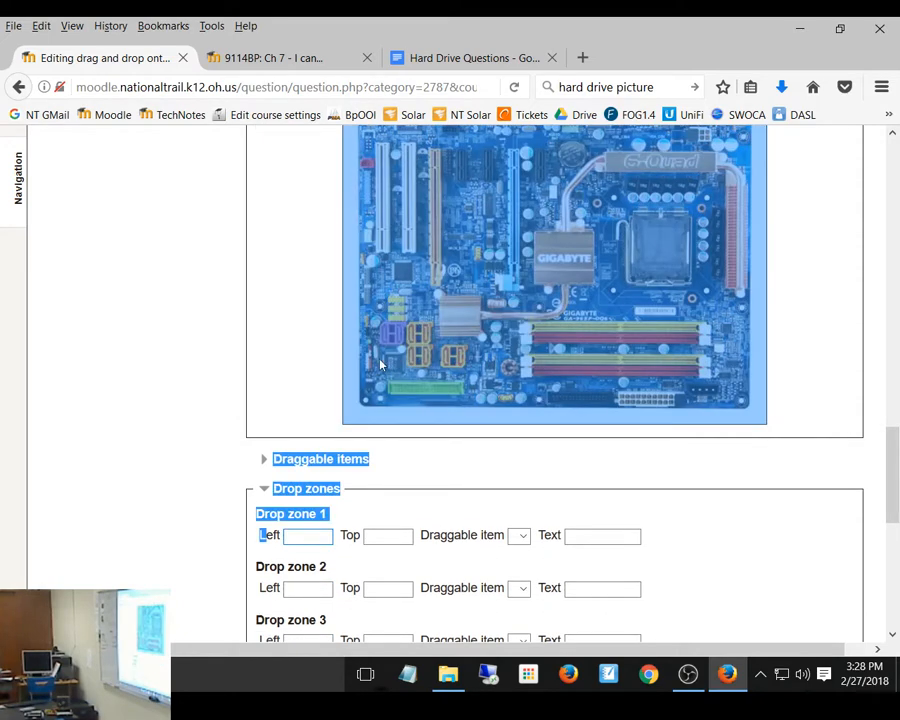
pyautogui.click(290, 391)
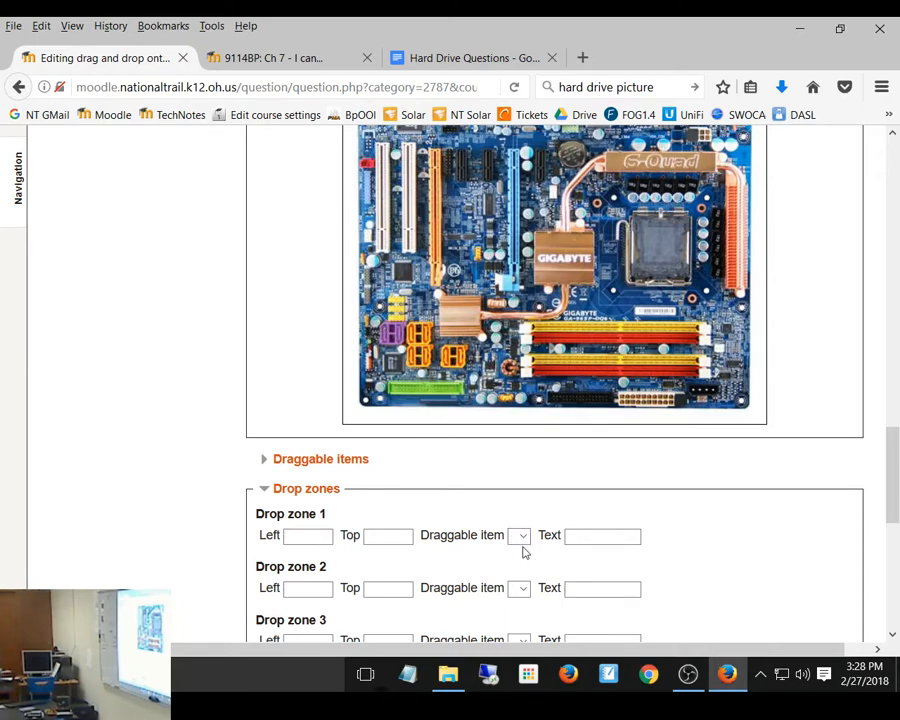
# Refresh the question's preview above the background image
pyautogui.scroll(5, 560, 457)
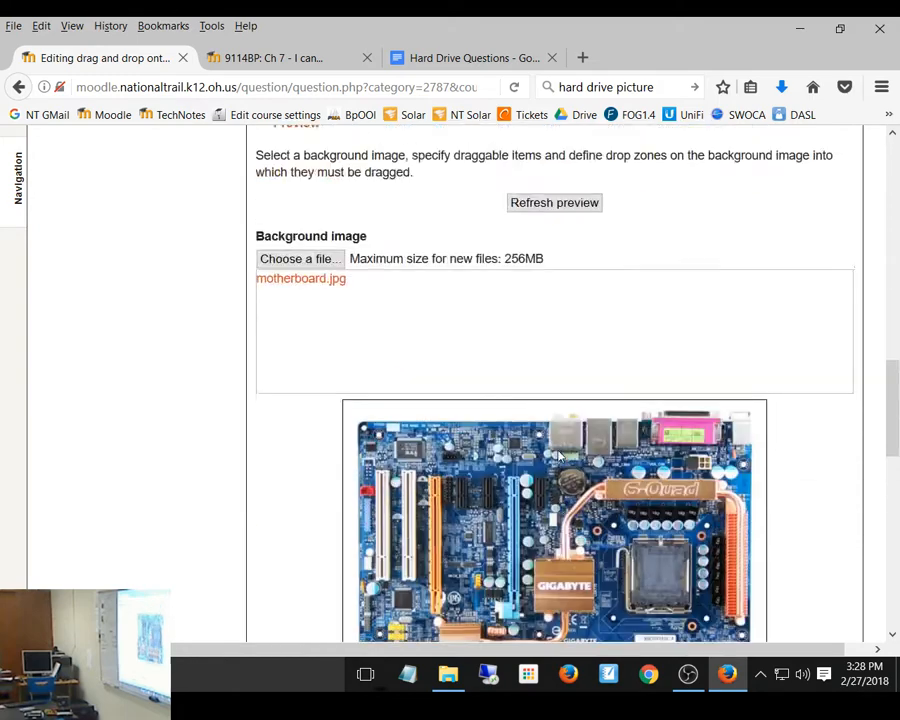
pyautogui.scroll(-1, 560, 457)
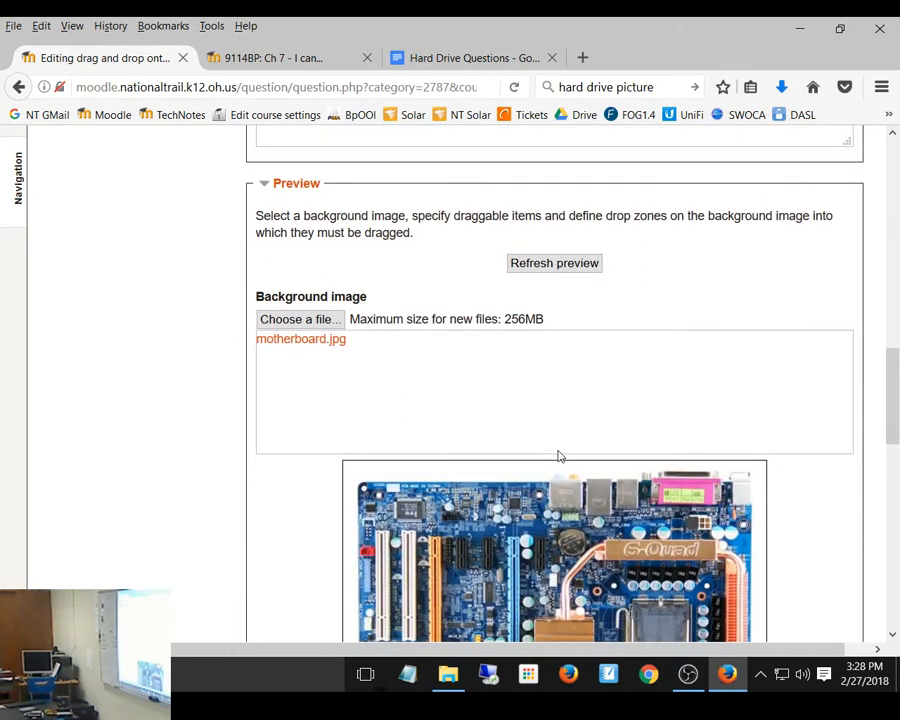
pyautogui.click(569, 263)
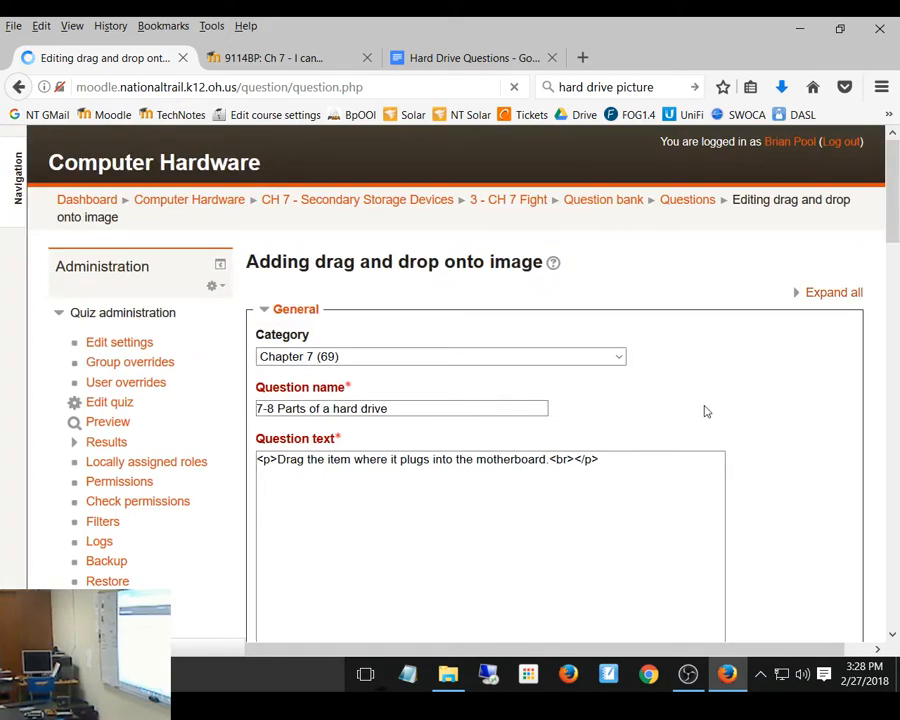
# Assign the Hard Drive item to drop zone 1 and place its image over the motherboard's drive connectors at about left 20, top 264
pyautogui.scroll(-5, 705, 410)
pyautogui.scroll(-10, 705, 410)
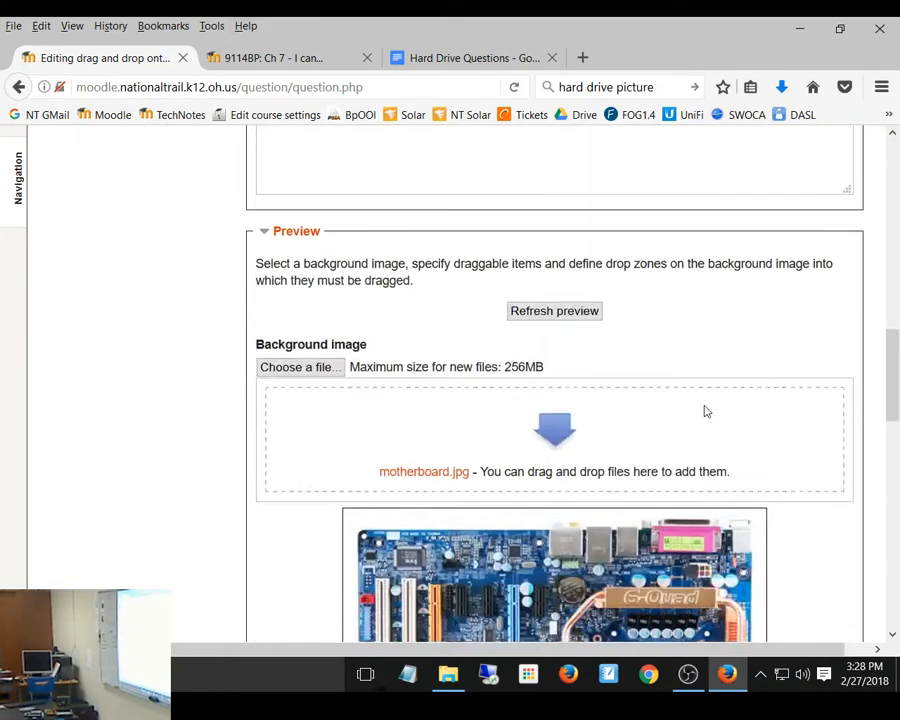
pyautogui.scroll(2, 705, 410)
pyautogui.scroll(-7, 705, 410)
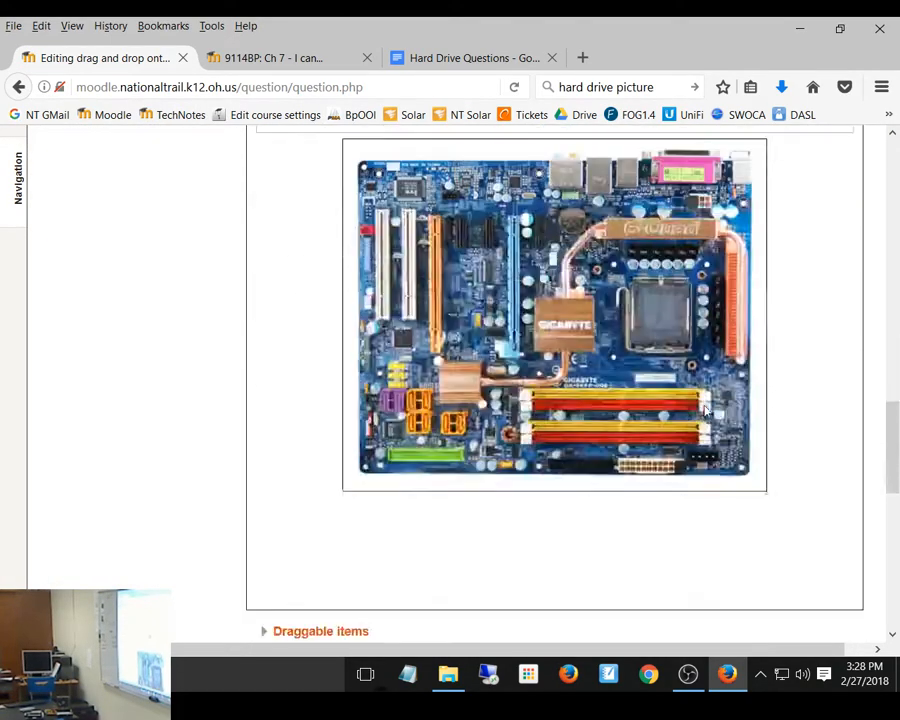
pyautogui.scroll(-1, 705, 410)
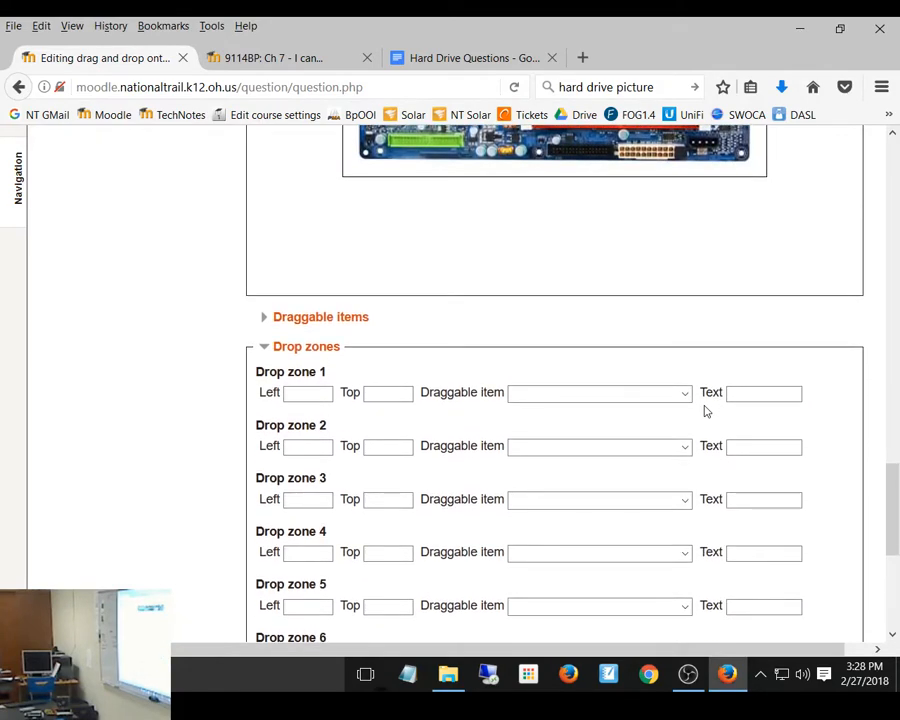
pyautogui.scroll(3, 464, 328)
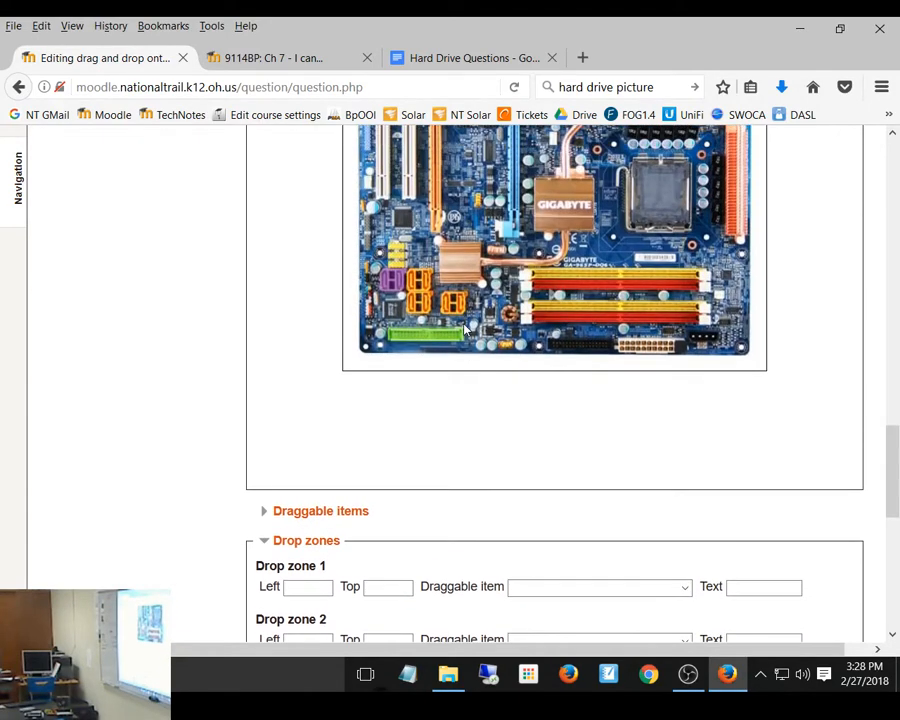
pyautogui.click(630, 601)
pyautogui.click(612, 618)
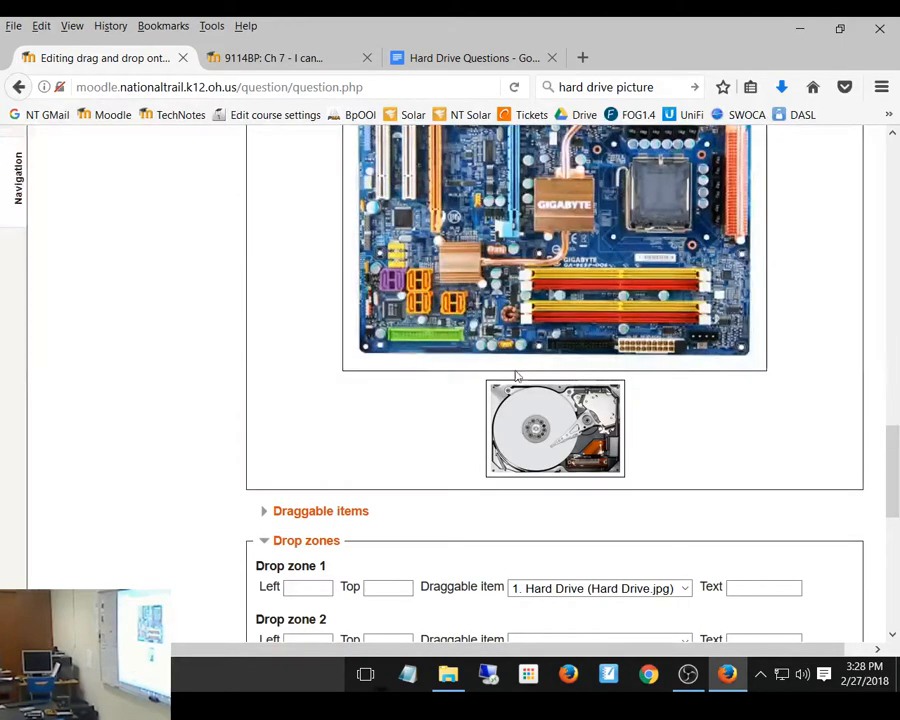
pyautogui.moveTo(530, 430); pyautogui.dragTo(409, 310)
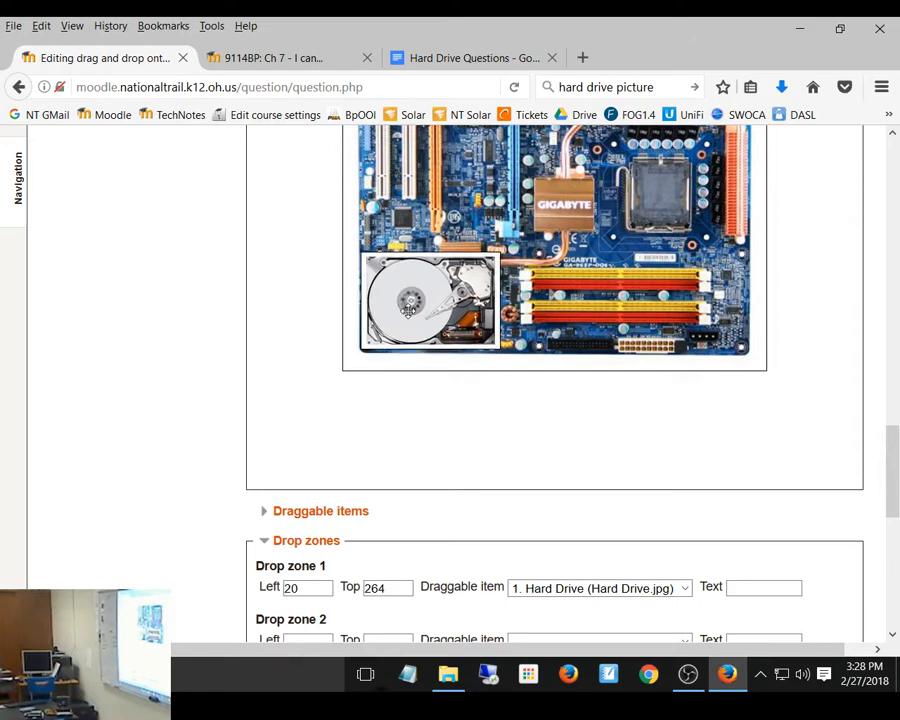
# Save the drag and drop onto image question and return to the quiz
pyautogui.scroll(-2, 747, 426)
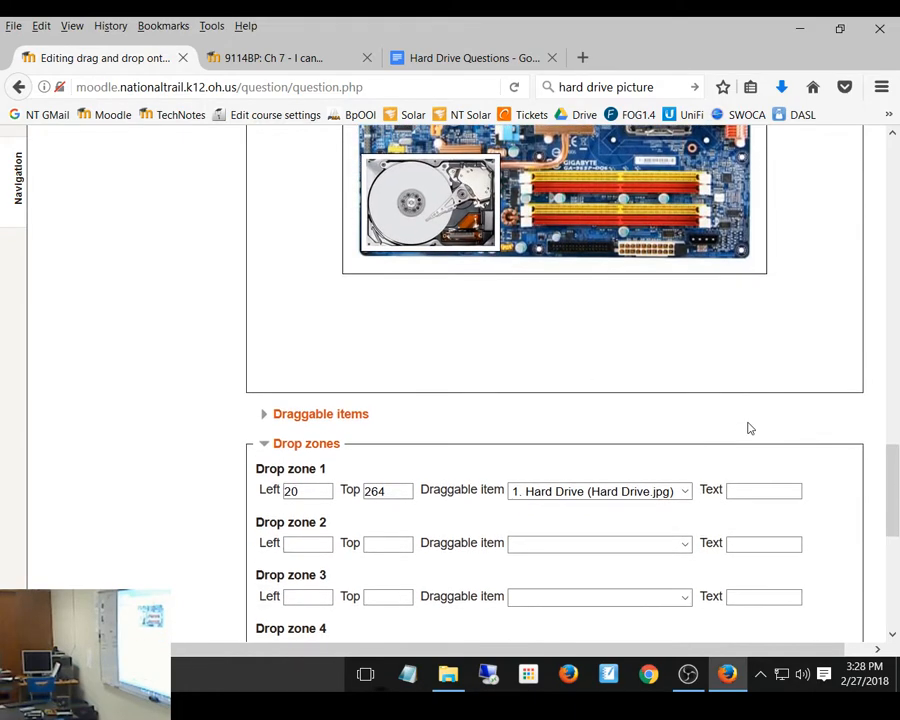
pyautogui.scroll(2, 896, 456)
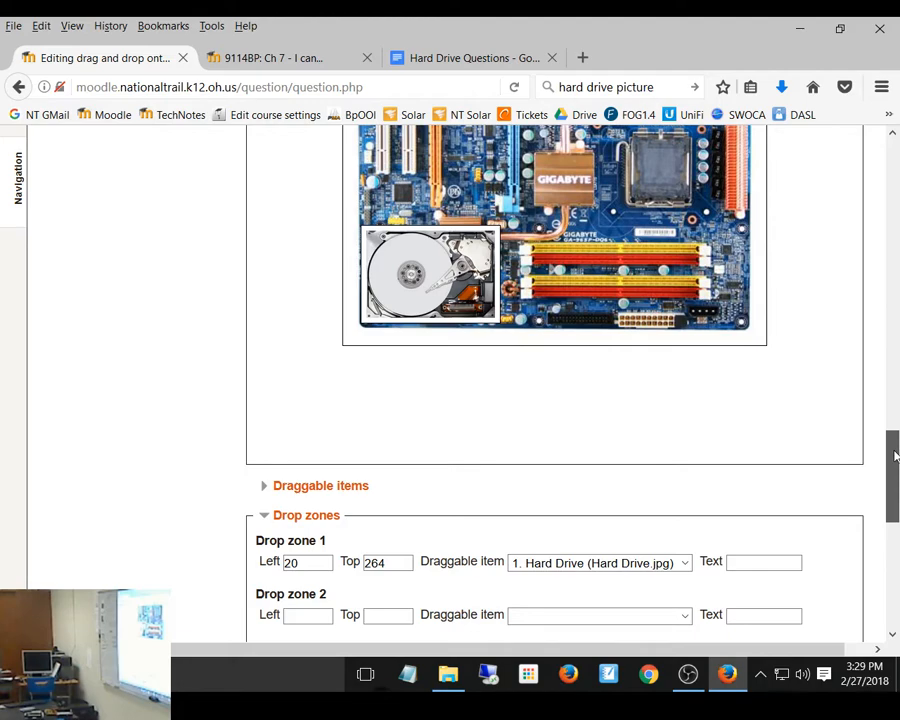
pyautogui.moveTo(896, 456); pyautogui.dragTo(870, 467)
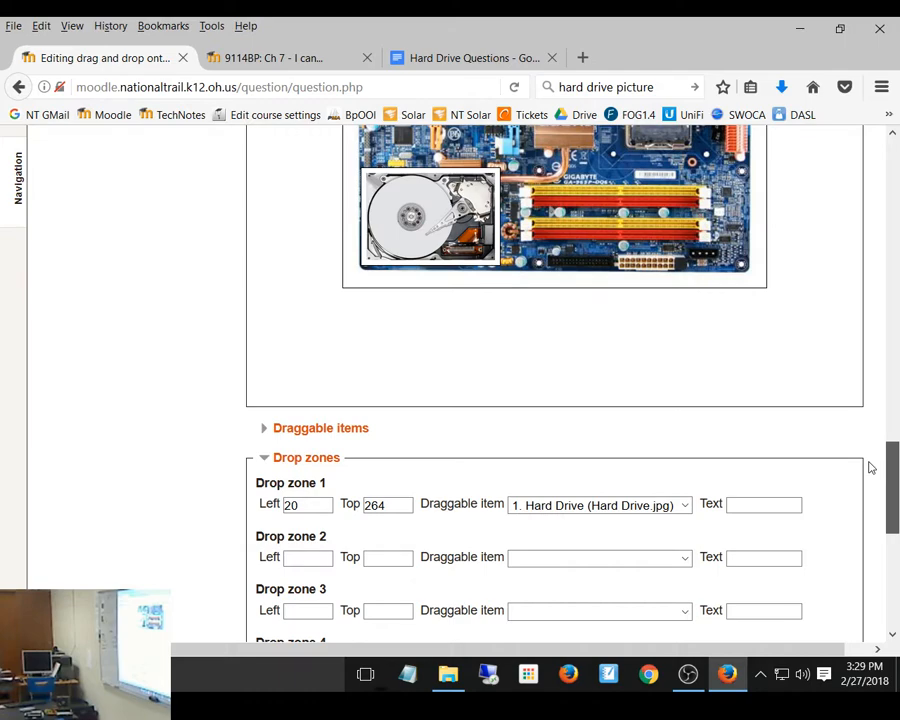
pyautogui.moveTo(870, 467); pyautogui.dragTo(868, 589)
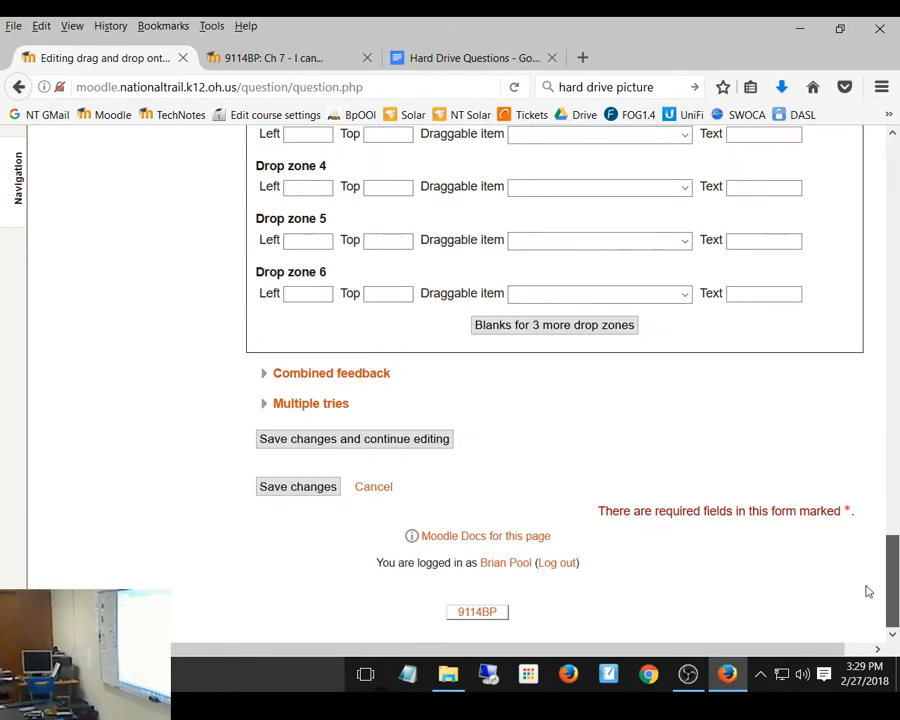
pyautogui.click(317, 486)
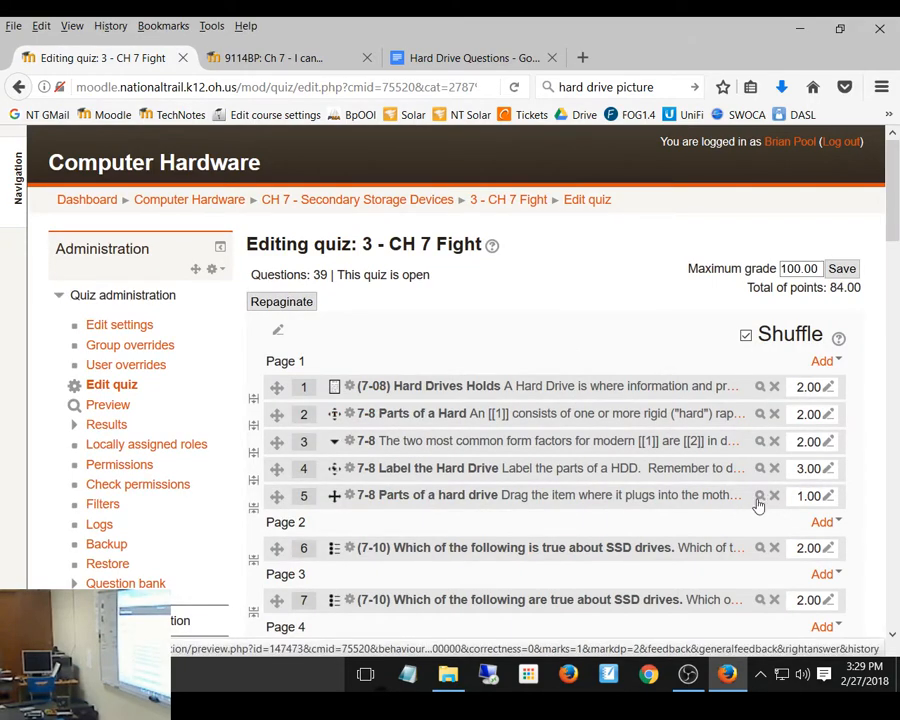
# Preview the 7-8 Parts of a hard drive question, test dropping the hard drive on its motherboard zone, and close the preview
pyautogui.click(760, 497)
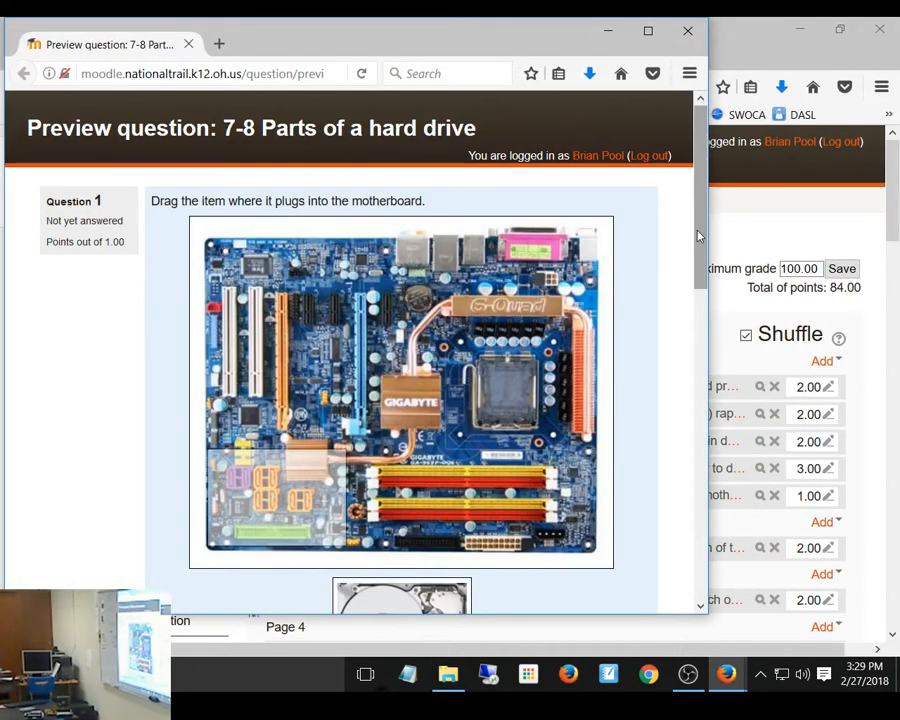
pyautogui.moveTo(694, 234); pyautogui.dragTo(695, 303)
pyautogui.moveTo(385, 456); pyautogui.dragTo(259, 328)
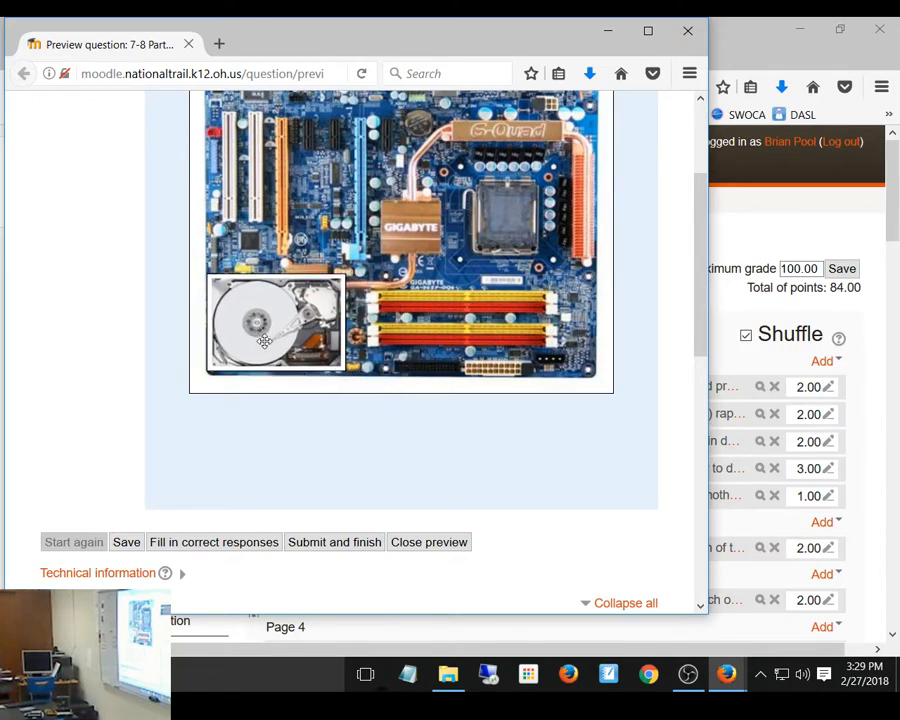
pyautogui.moveTo(259, 336); pyautogui.dragTo(344, 478)
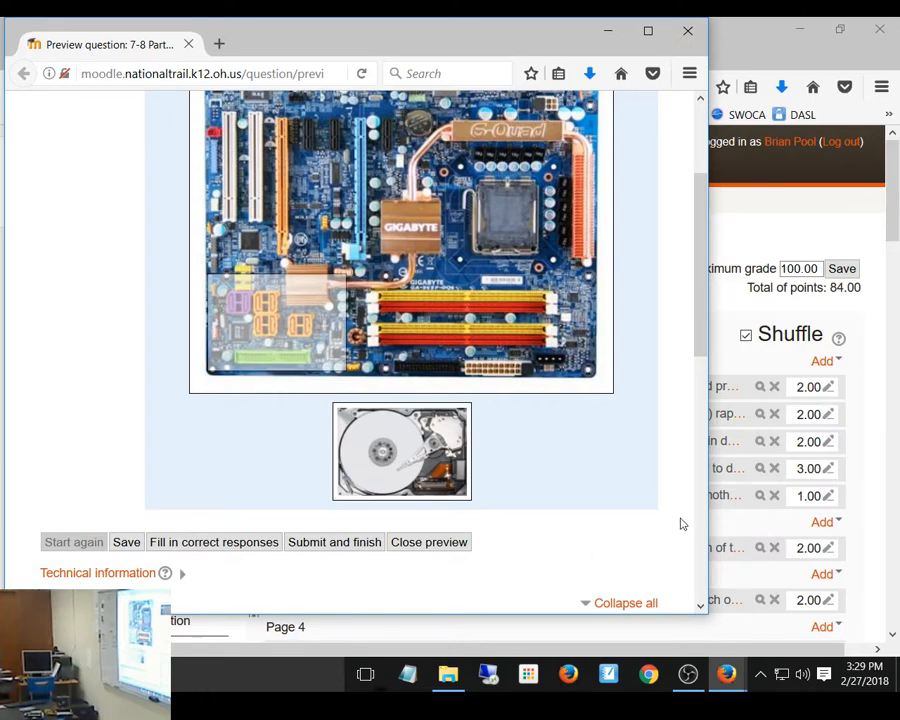
pyautogui.moveTo(432, 465); pyautogui.dragTo(398, 358)
pyautogui.moveTo(440, 453); pyautogui.dragTo(315, 327)
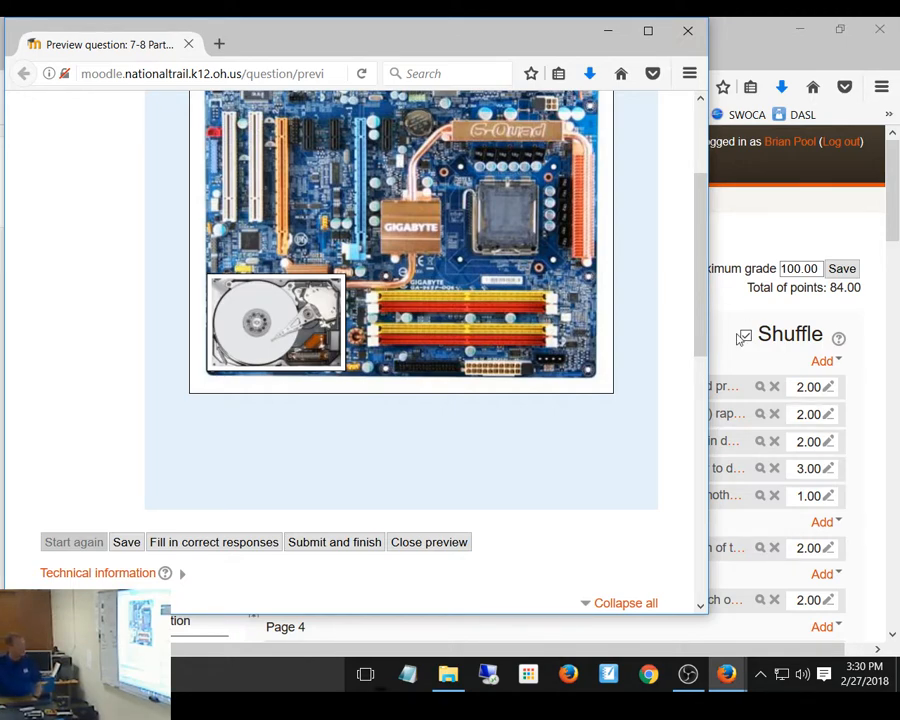
pyautogui.moveTo(703, 333); pyautogui.dragTo(723, 285)
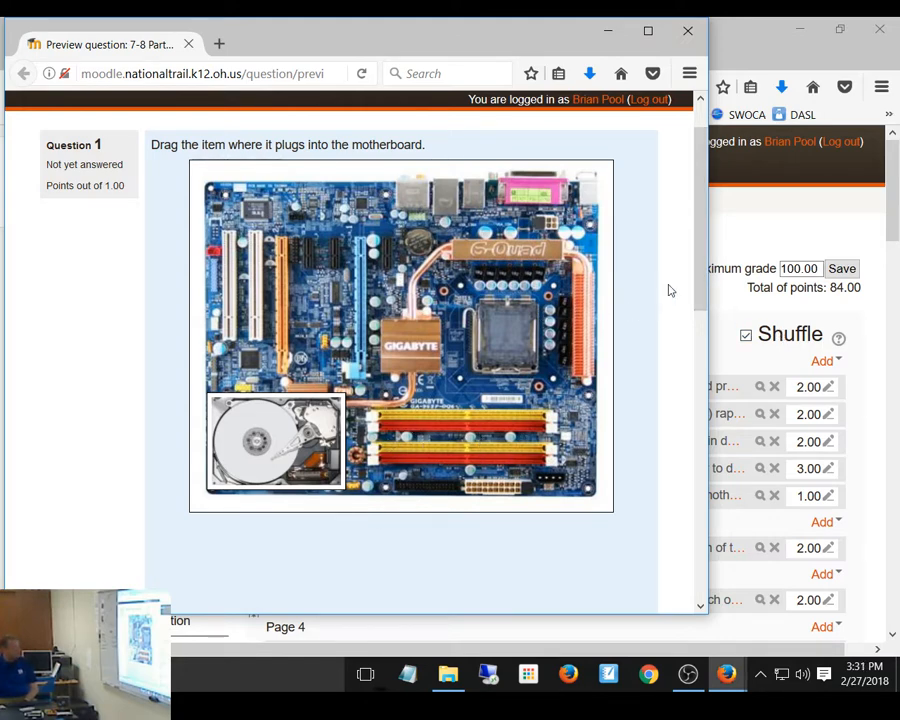
pyautogui.moveTo(701, 277); pyautogui.dragTo(705, 165)
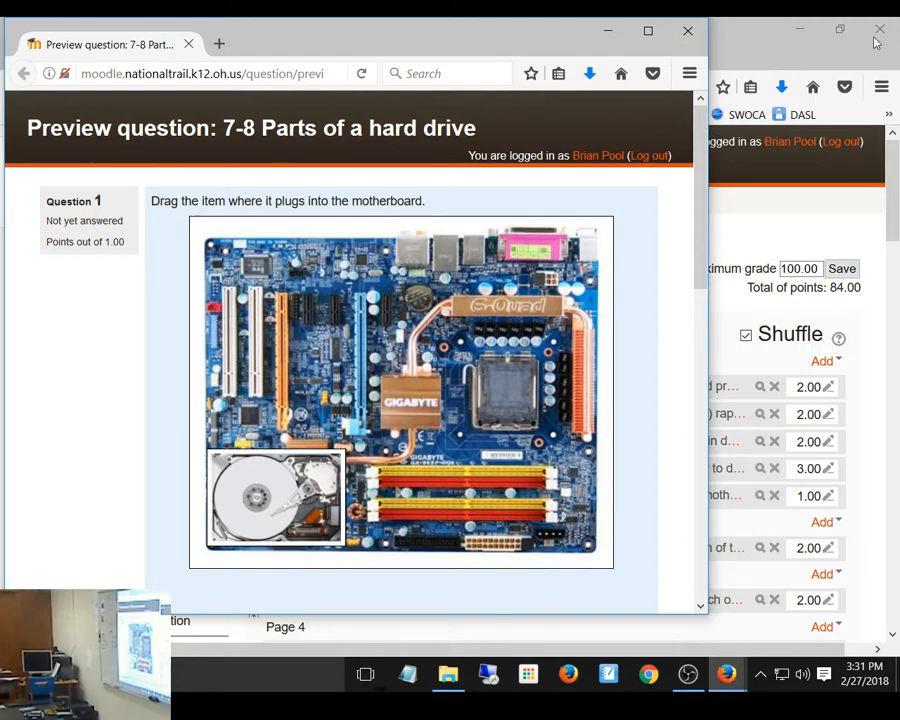
pyautogui.click(688, 31)
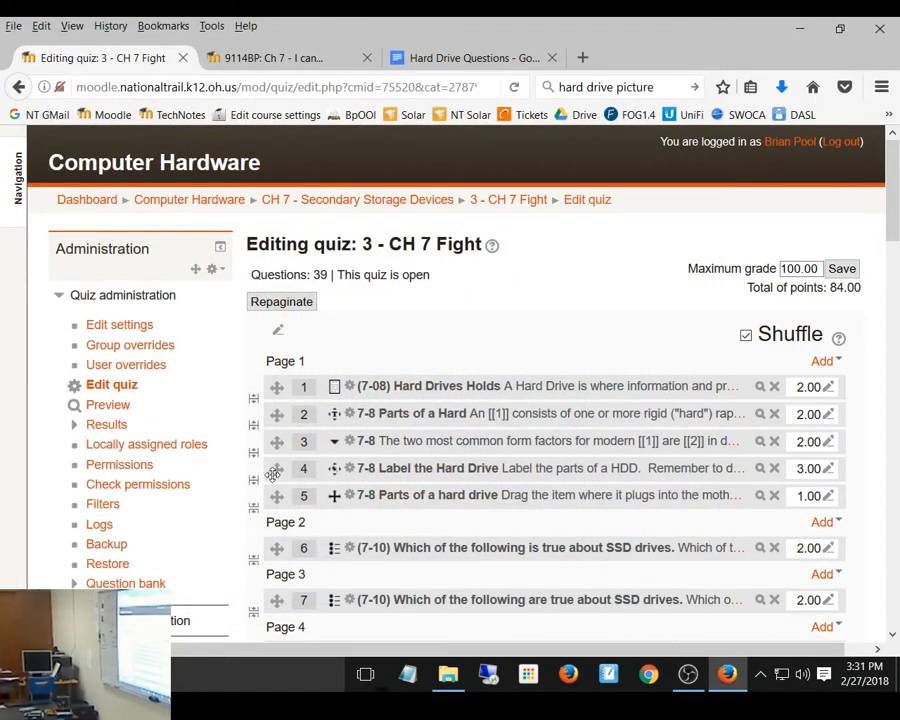
# Reopen the 7-8 Parts of a hard drive question for editing and expand its draggable items
pyautogui.click(352, 497)
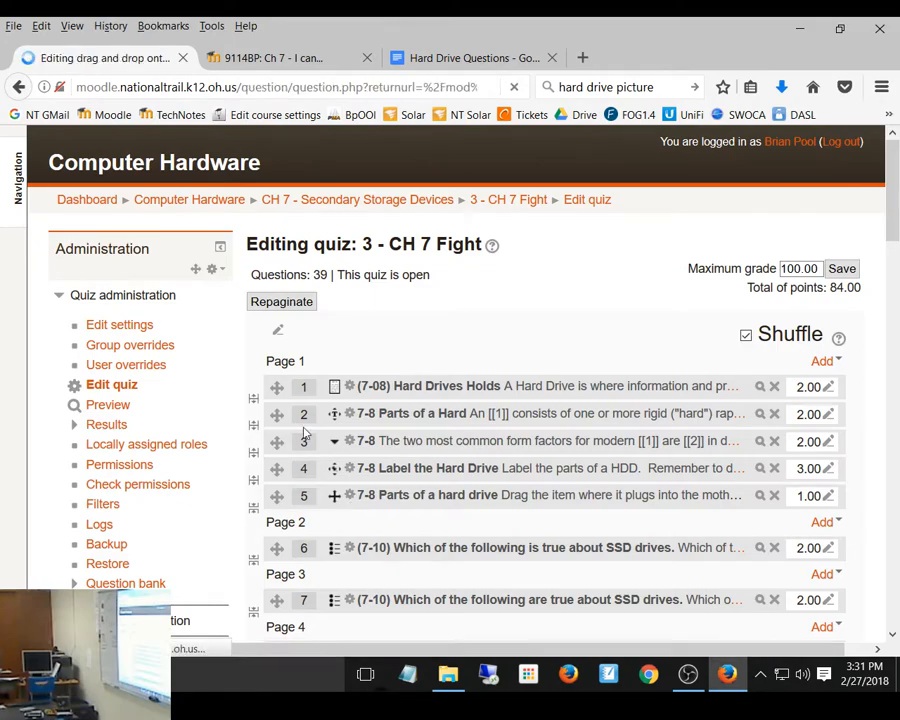
pyautogui.scroll(-3, 426, 397)
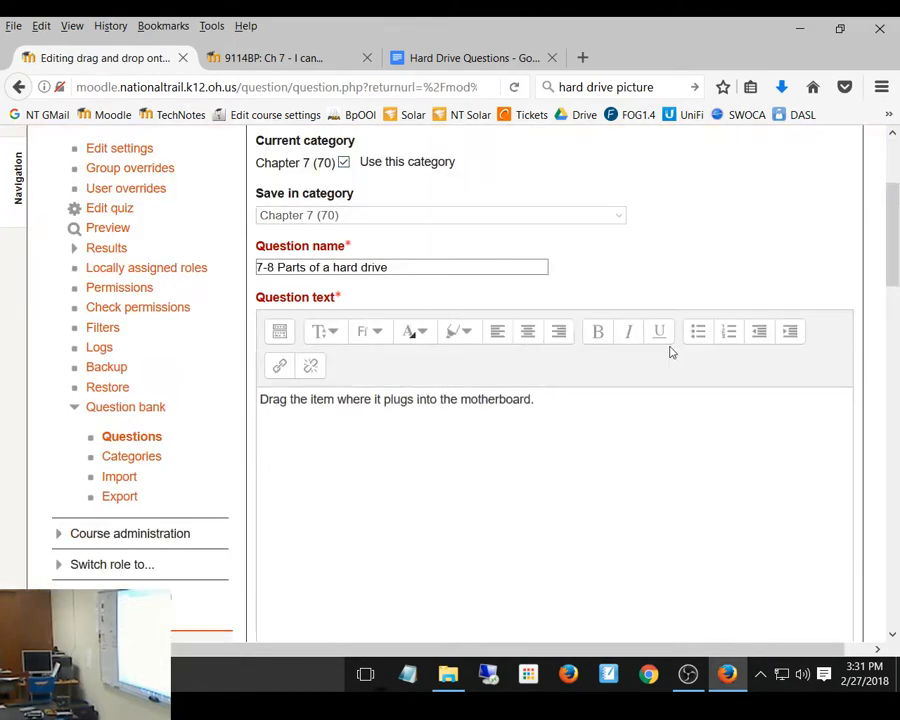
pyautogui.scroll(-15, 668, 350)
pyautogui.scroll(-3, 670, 352)
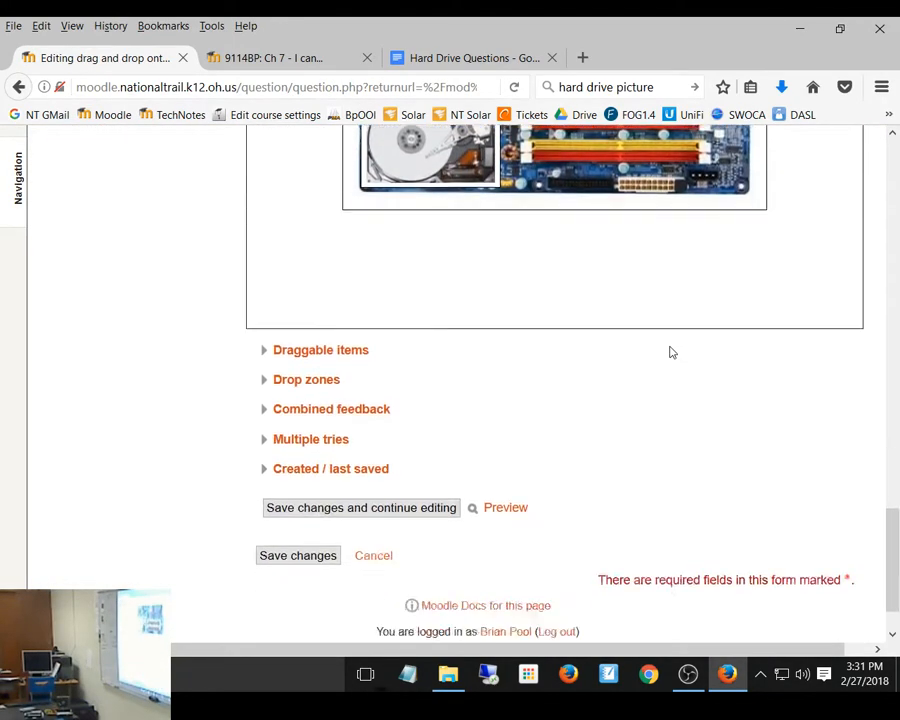
pyautogui.click(312, 285)
pyautogui.scroll(-5, 476, 373)
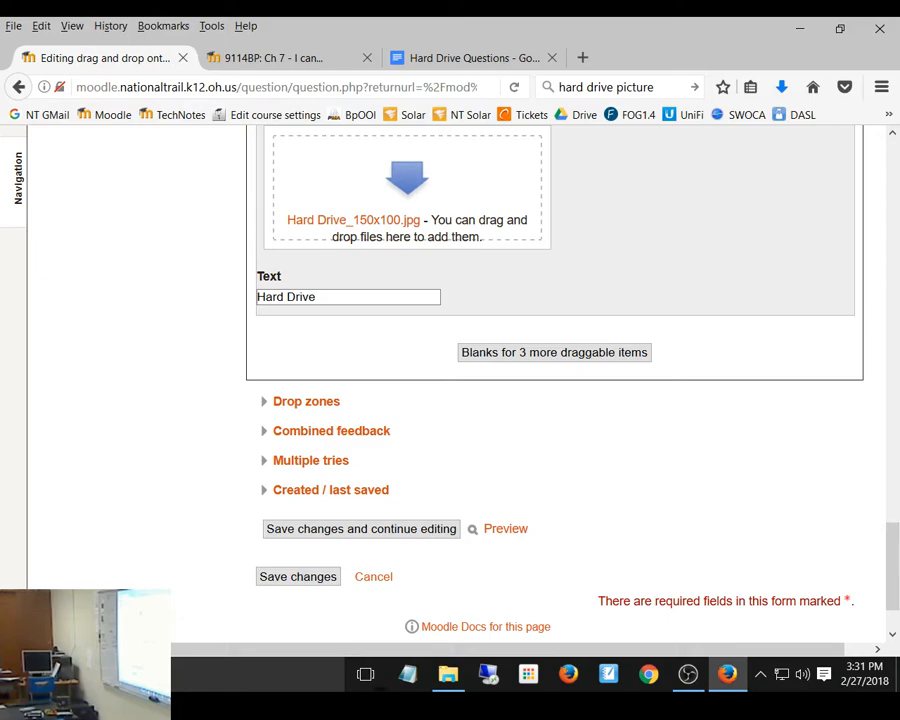
# Close the Hard Drive Questions document and return to editing the drag and drop question
pyautogui.click(482, 58)
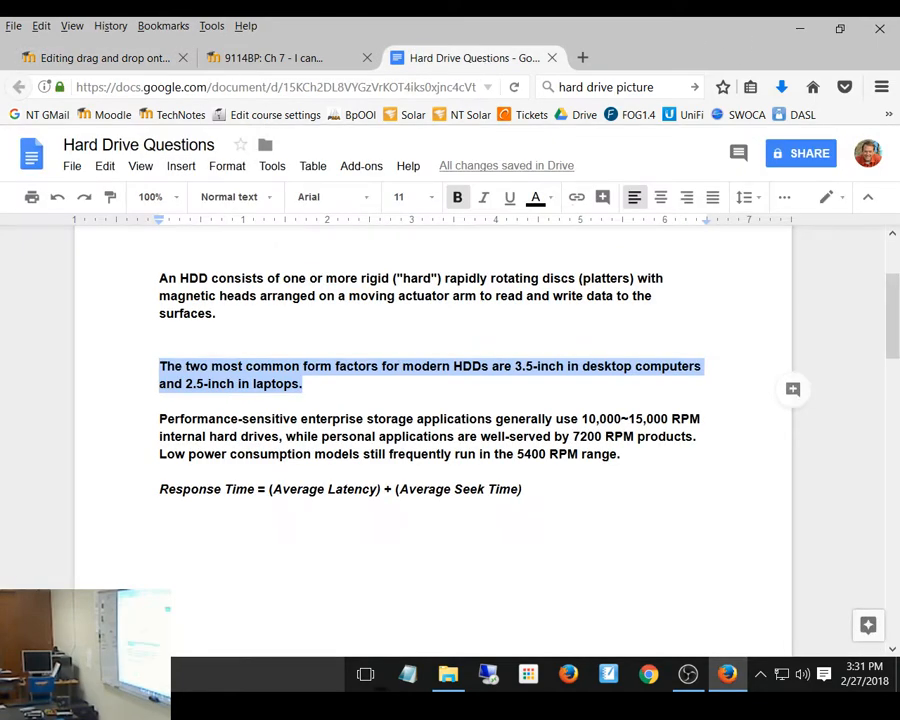
pyautogui.hotkey('ctrl', 'w')
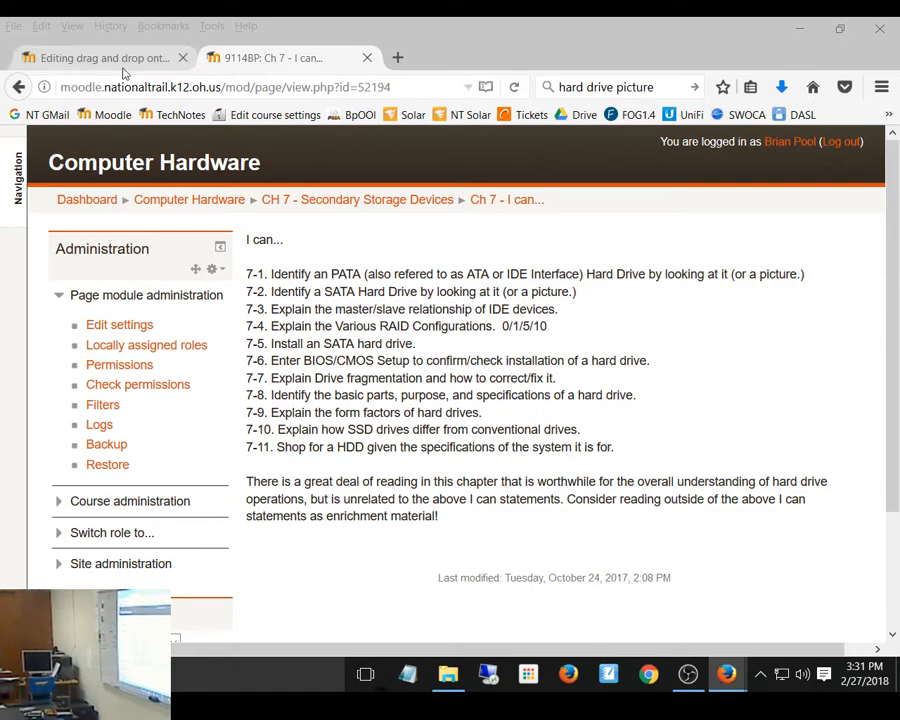
pyautogui.click(90, 57)
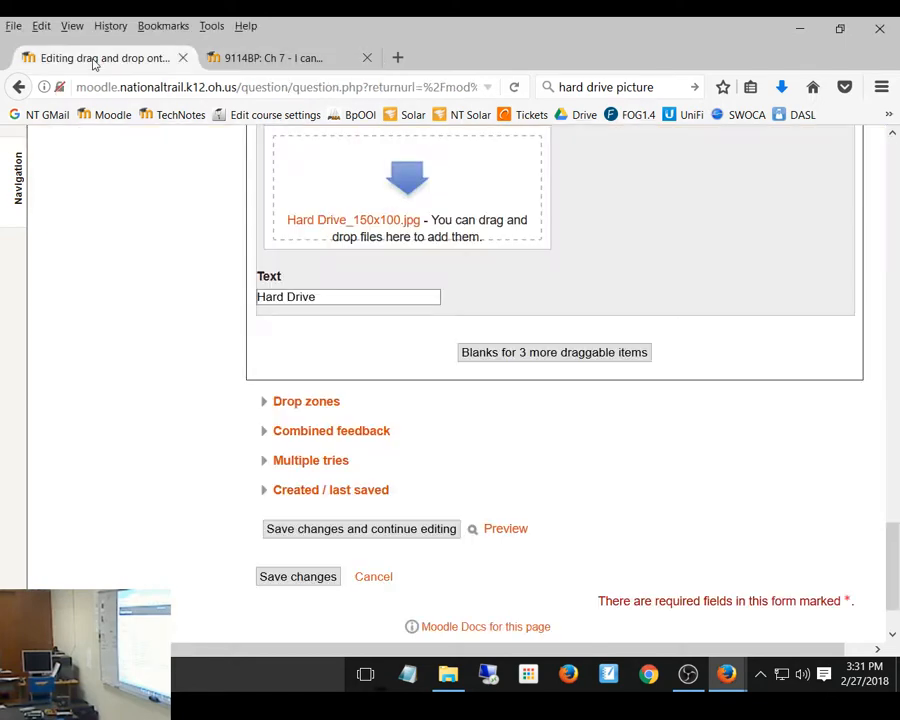
# Expand the drop zones settings and add blanks for 3 more draggable items
pyautogui.click(320, 408)
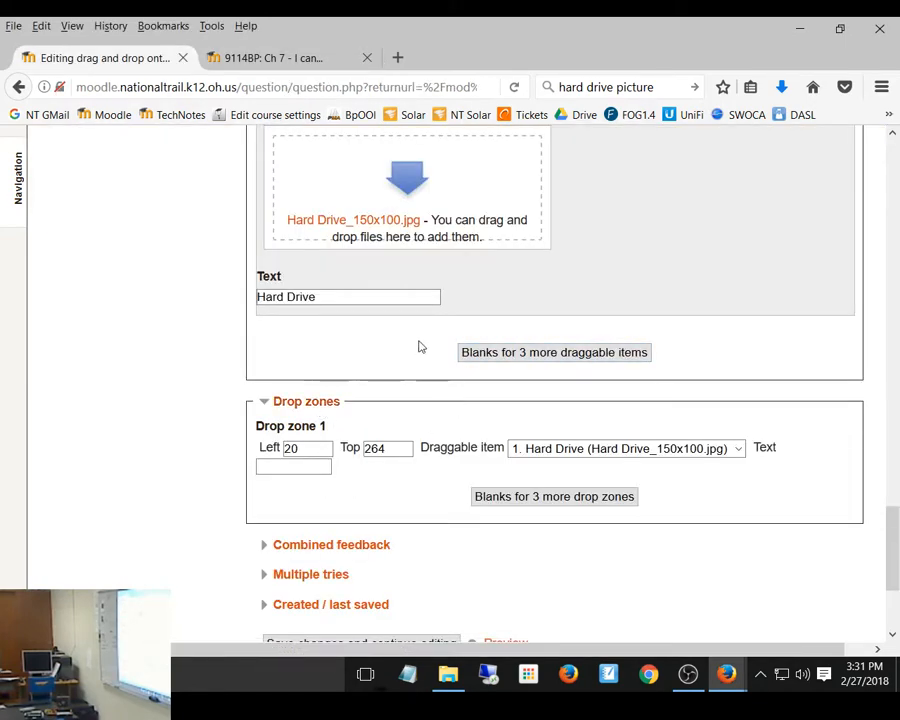
pyautogui.scroll(4, 419, 345)
pyautogui.click(516, 547)
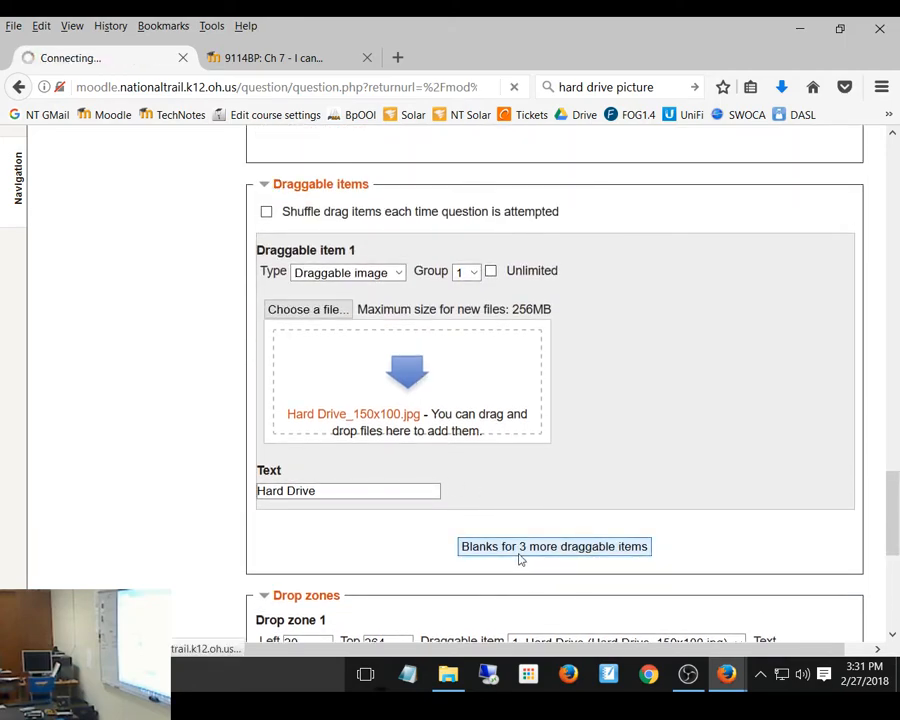
# Search Wikimedia for "RAM" from draggable item 2's file picker and look through the images for a memory module
pyautogui.scroll(-3, 540, 323)
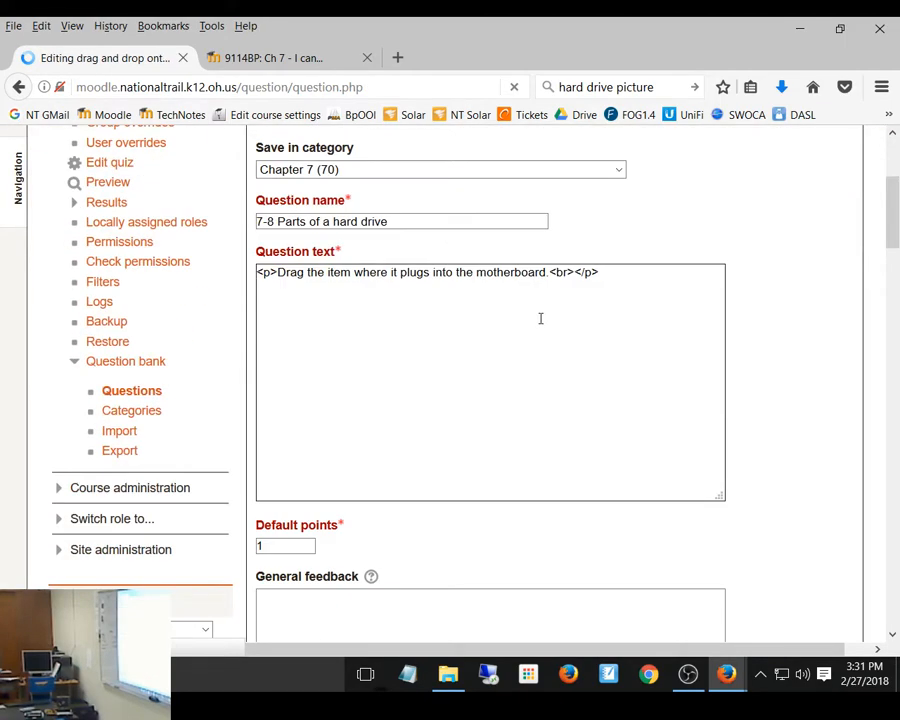
pyautogui.scroll(-10, 540, 318)
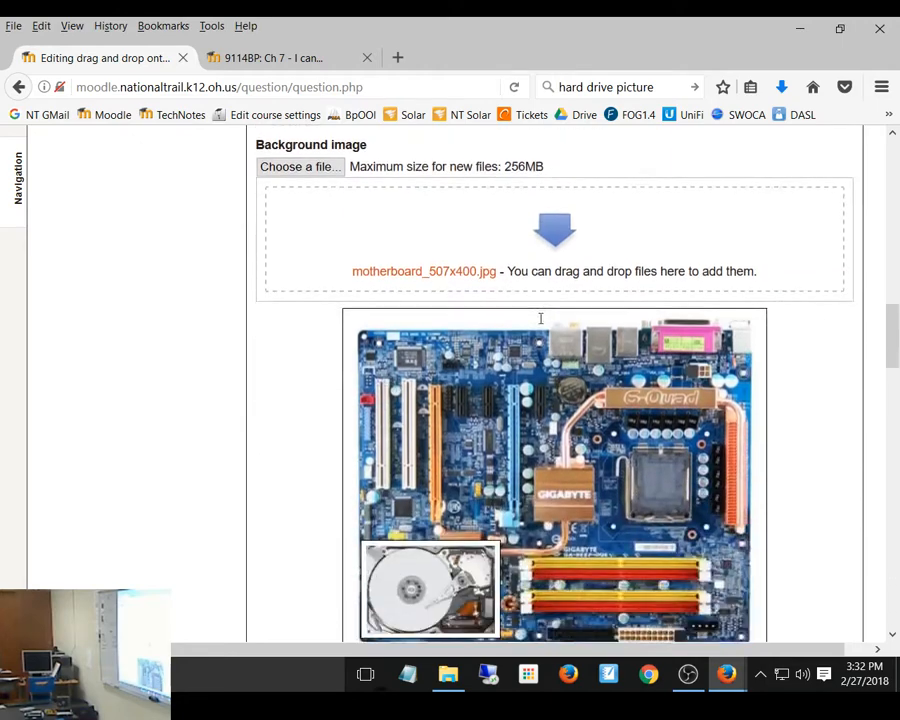
pyautogui.scroll(-9, 540, 318)
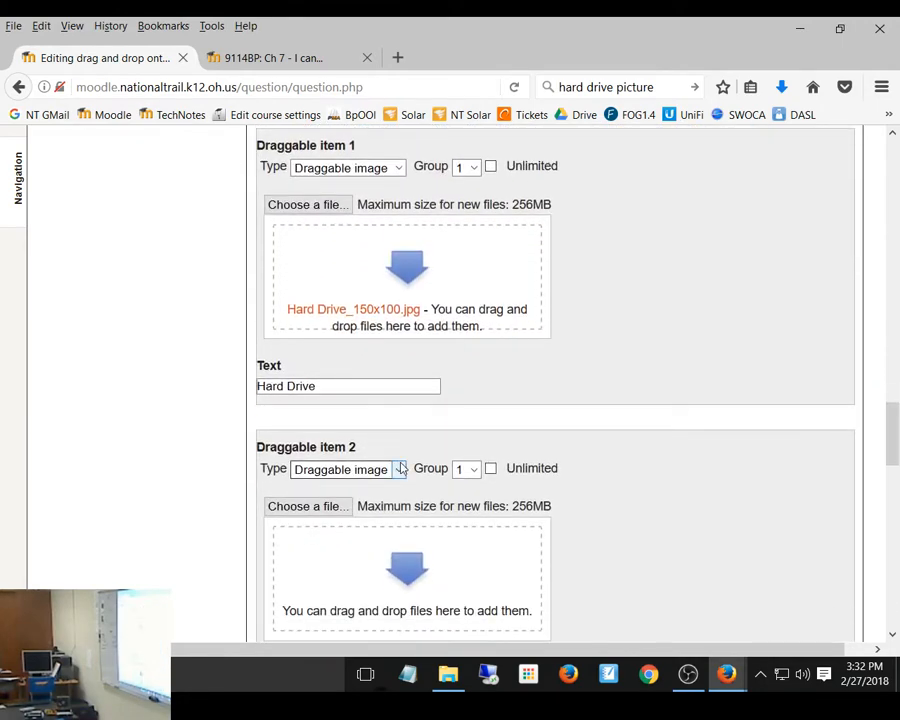
pyautogui.scroll(-3, 400, 468)
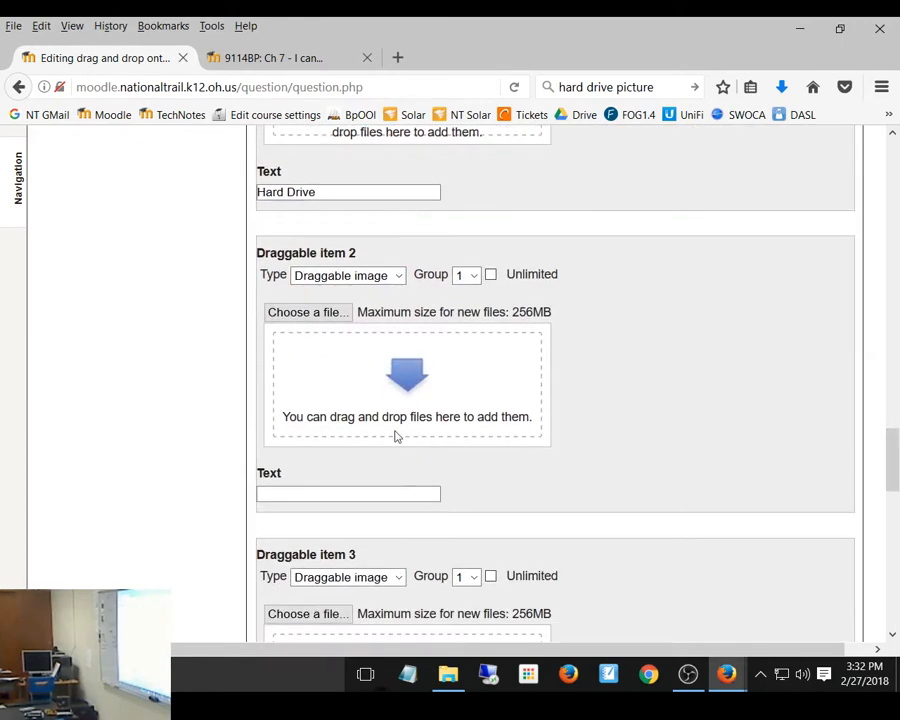
pyautogui.click(327, 321)
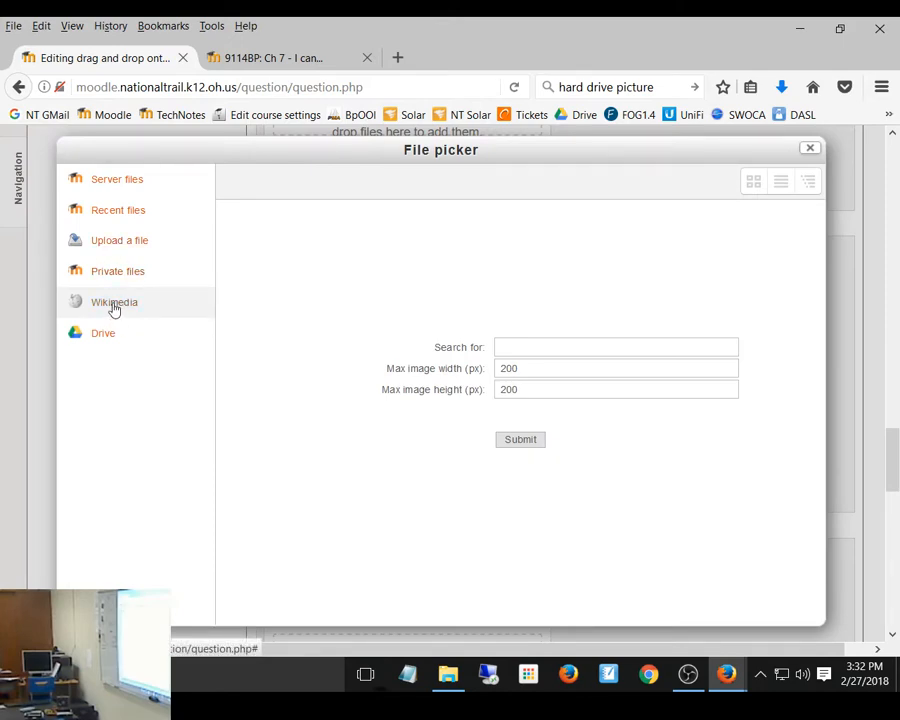
pyautogui.click(588, 340)
pyautogui.write('RAM')
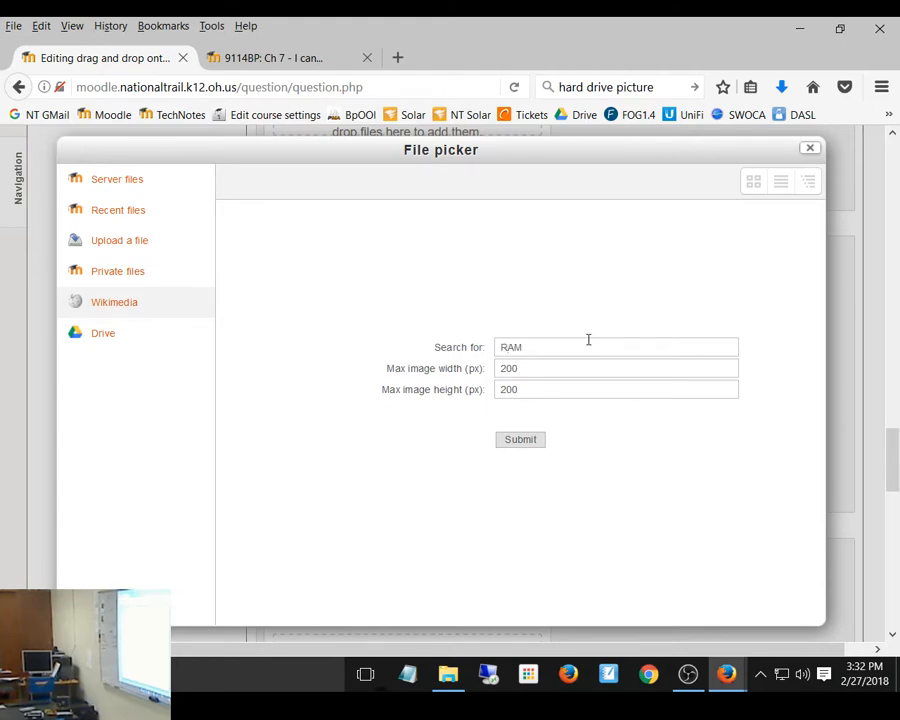
pyautogui.click(522, 442)
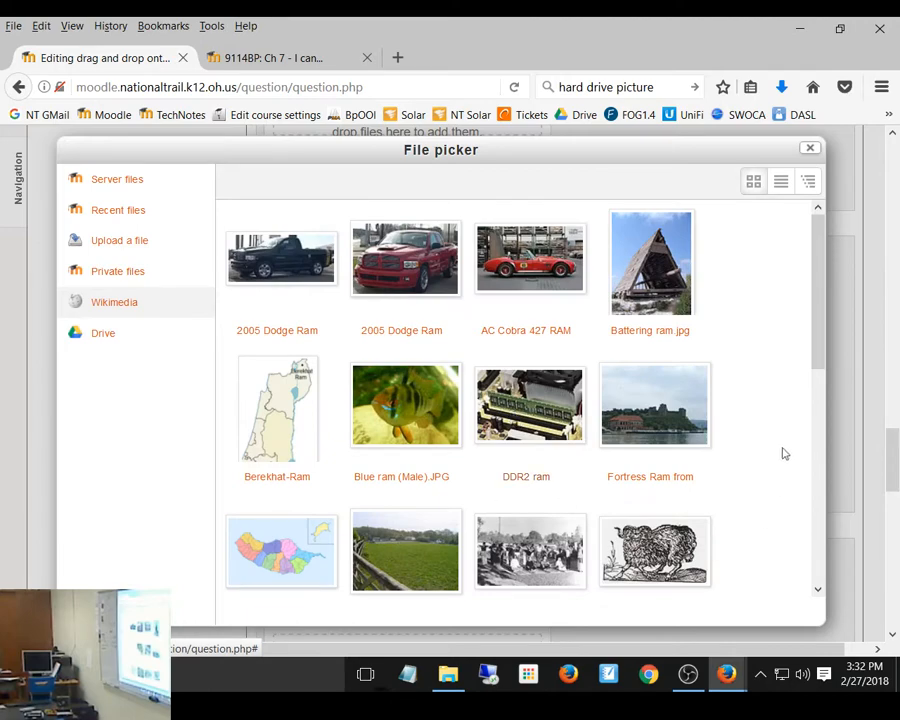
pyautogui.moveTo(818, 357)
pyautogui.mouseDown()
pyautogui.moveTo(804, 579)
pyautogui.moveTo(804, 327)
pyautogui.mouseUp()
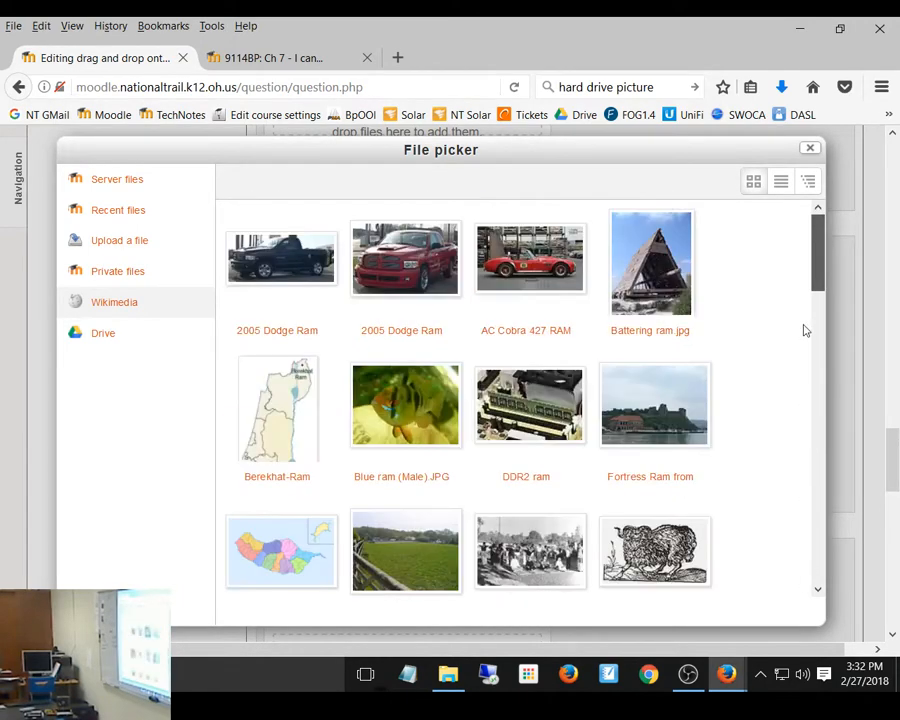
# Search Wikimedia for "computer memory", look through the images for a usable one, and close the file picker
pyautogui.click(127, 304)
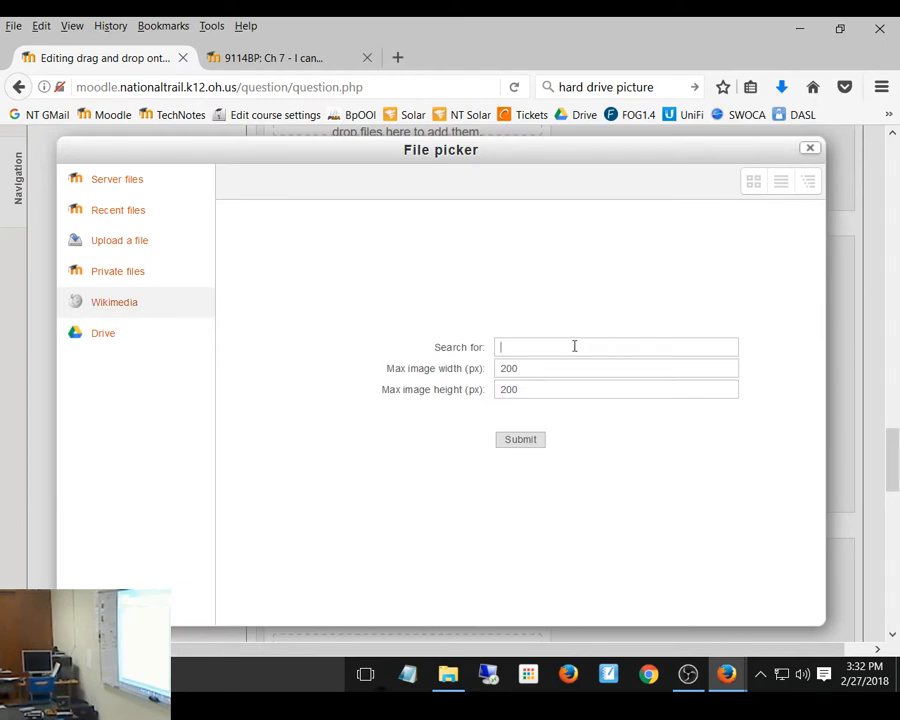
pyautogui.click(574, 346)
pyautogui.write('computer memory')
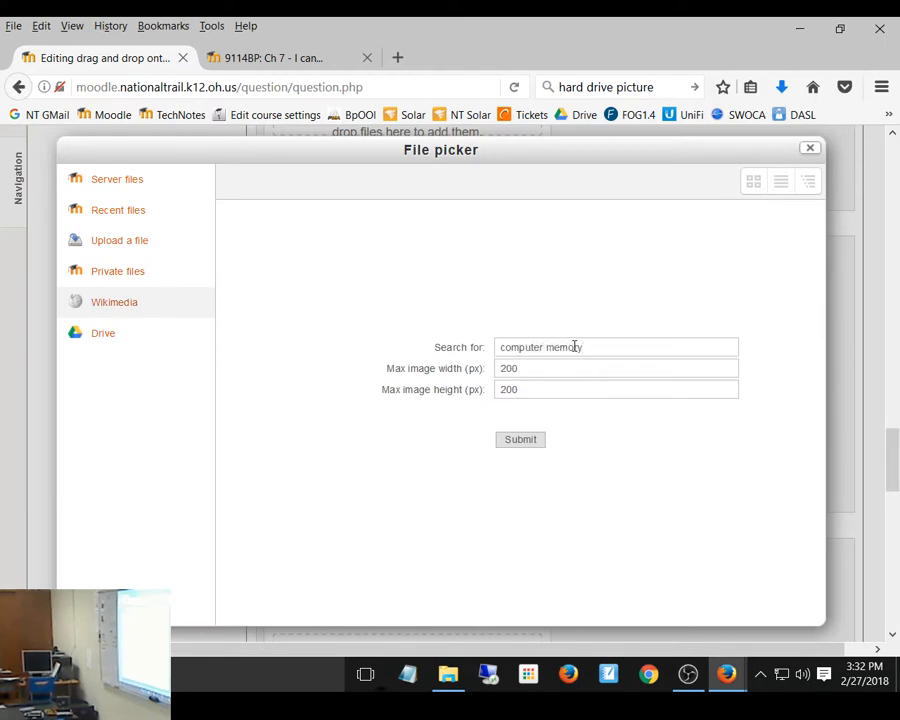
pyautogui.click(526, 443)
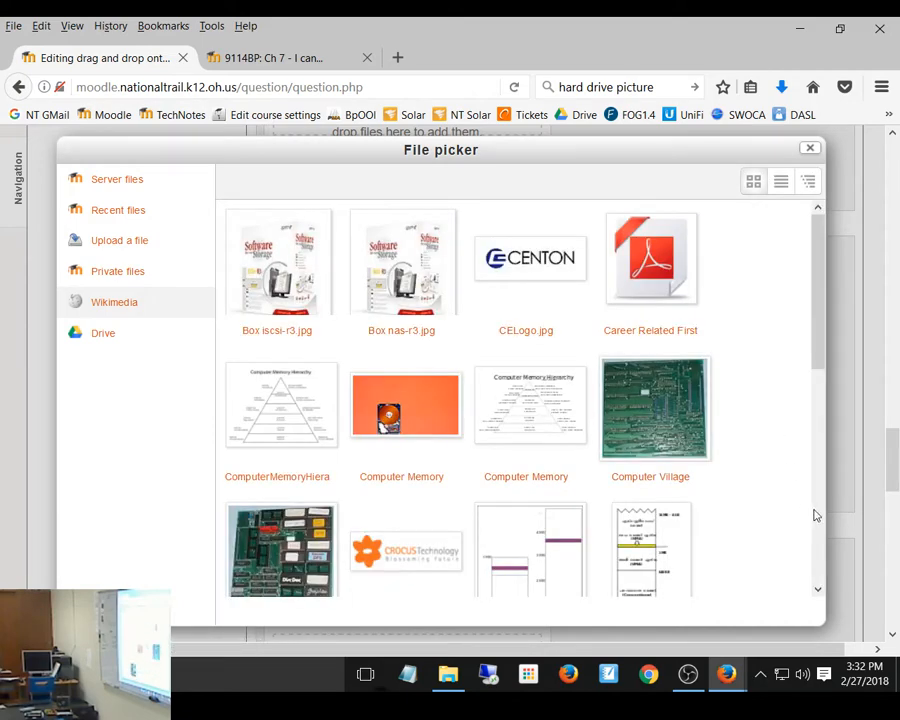
pyautogui.moveTo(818, 355); pyautogui.dragTo(826, 567)
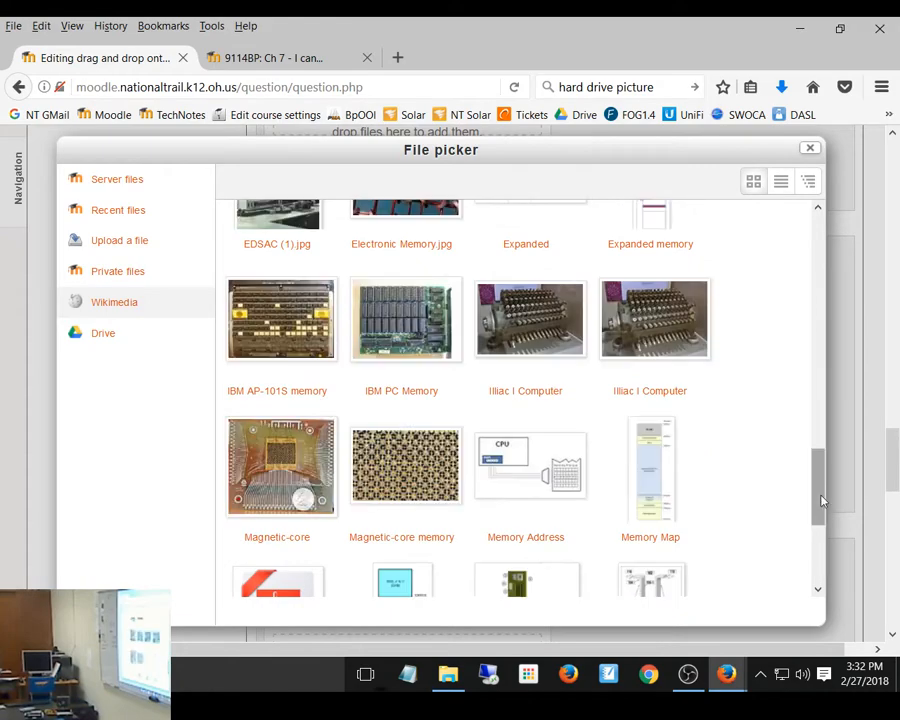
pyautogui.moveTo(818, 487); pyautogui.dragTo(818, 565)
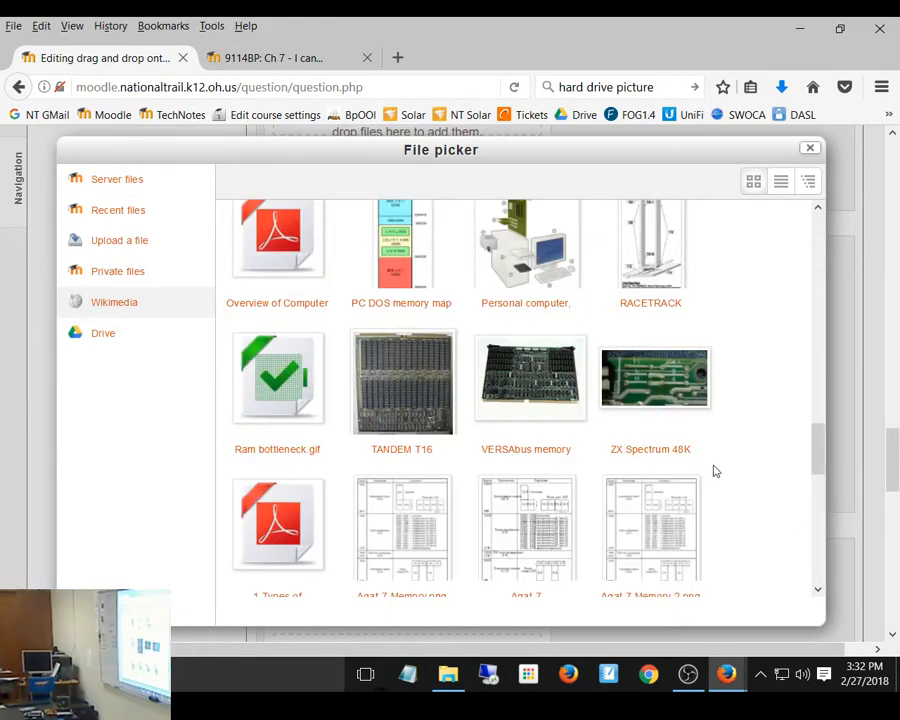
pyautogui.click(820, 532)
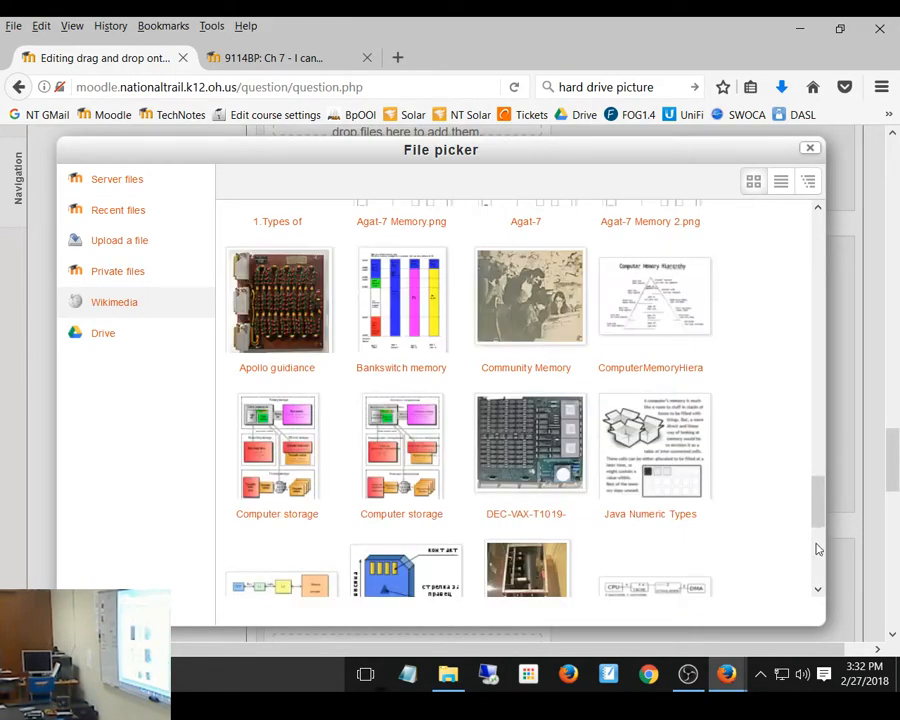
pyautogui.click(820, 558)
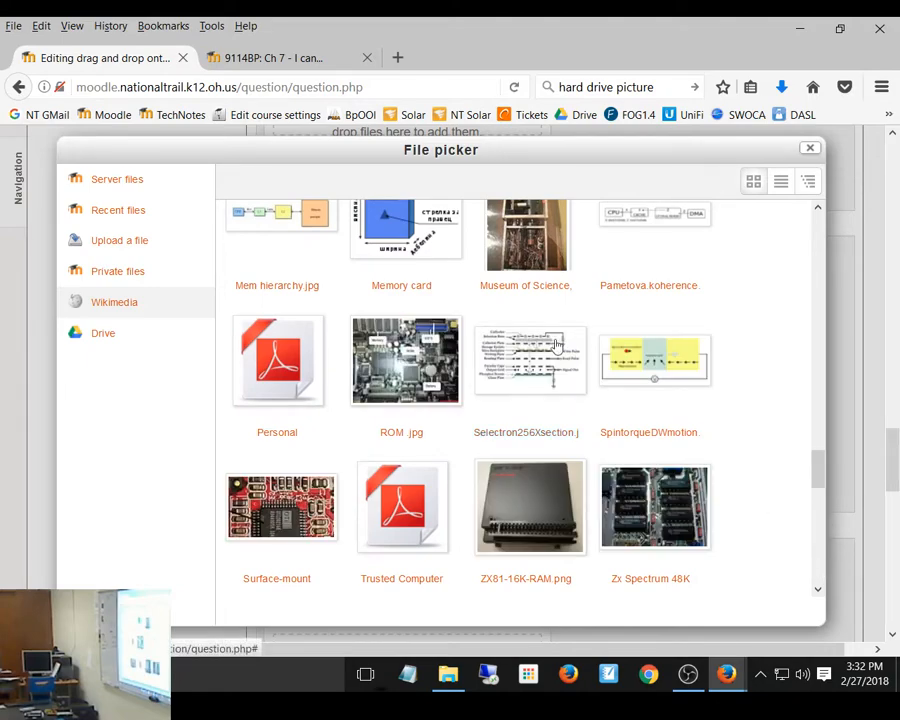
pyautogui.click(810, 149)
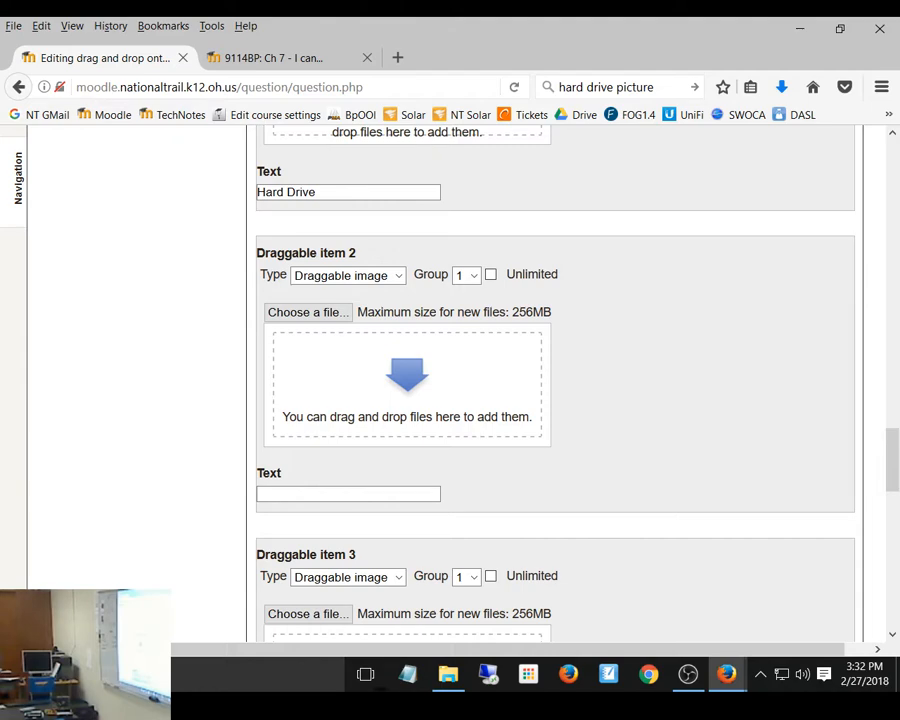
# Add images.jpg from the file explorer as draggable item 2's image and set its text to "Memory"
pyautogui.press('alt')
pyautogui.hotkey('alt', 'Tab')
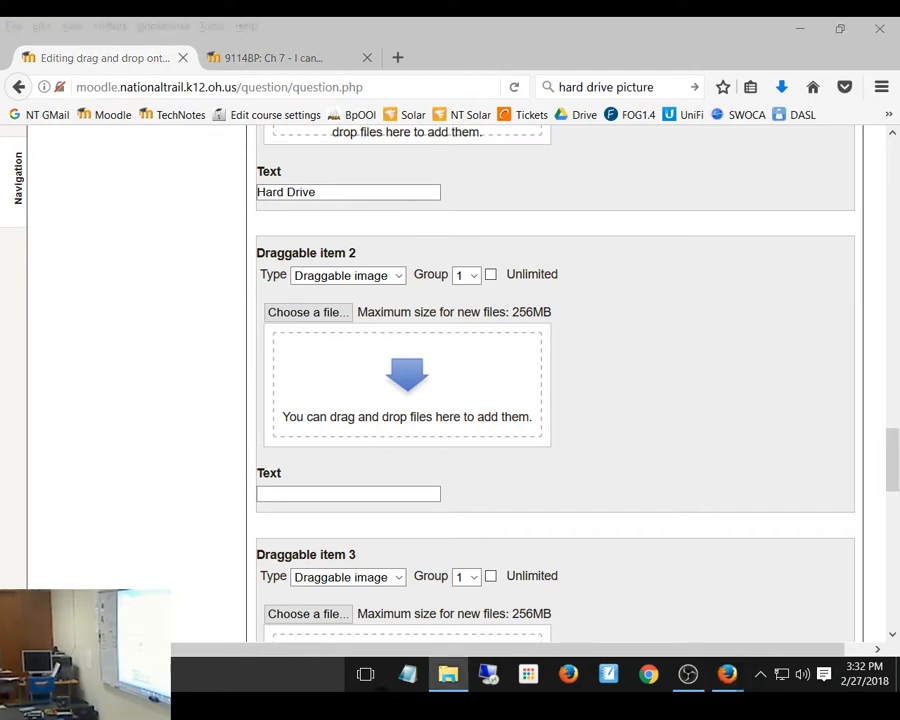
pyautogui.moveTo(361, 389); pyautogui.dragTo(361, 389)
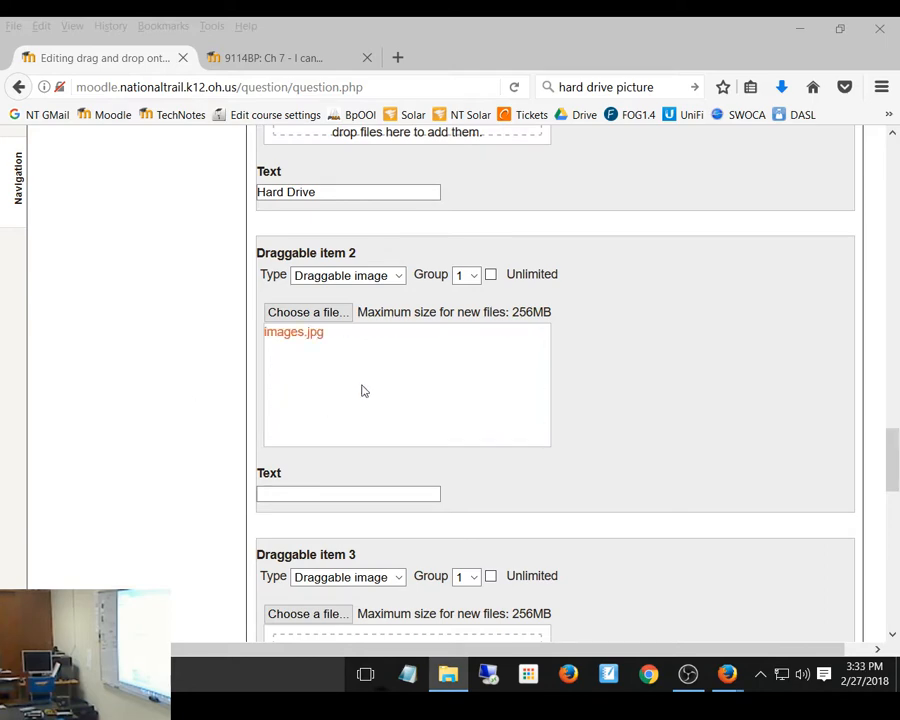
pyautogui.click(348, 494)
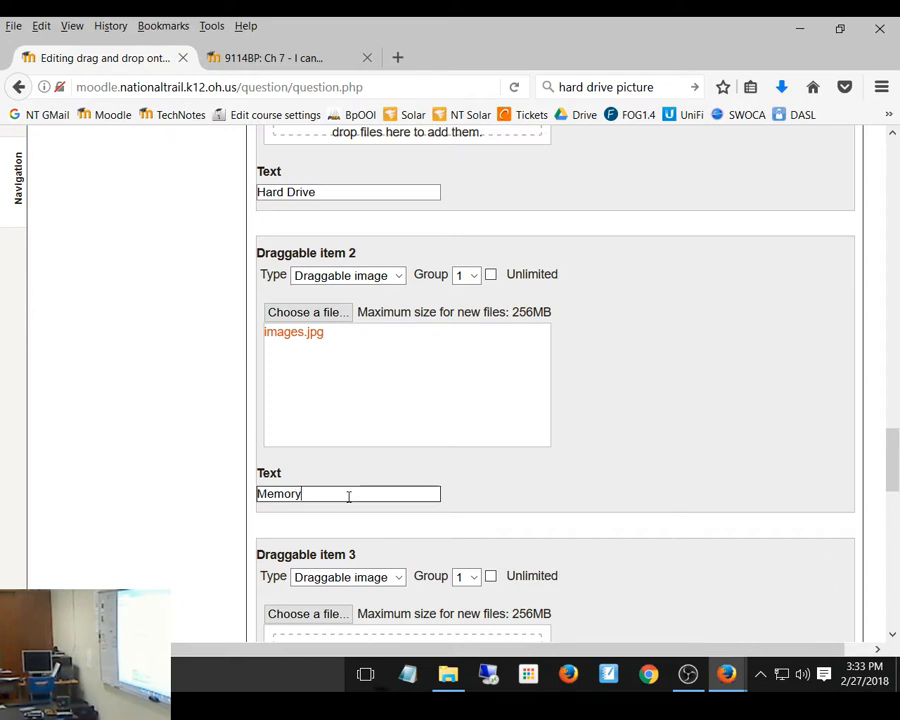
# Add blanks for 3 more drop zones to the question
pyautogui.click(565, 398)
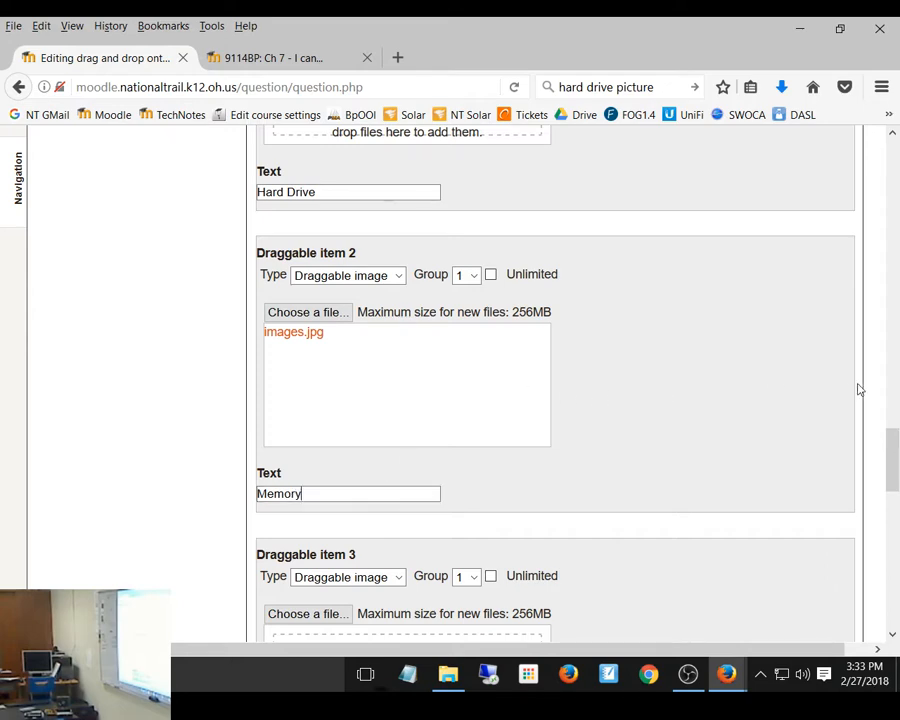
pyautogui.moveTo(889, 445); pyautogui.dragTo(884, 590)
pyautogui.click(362, 345)
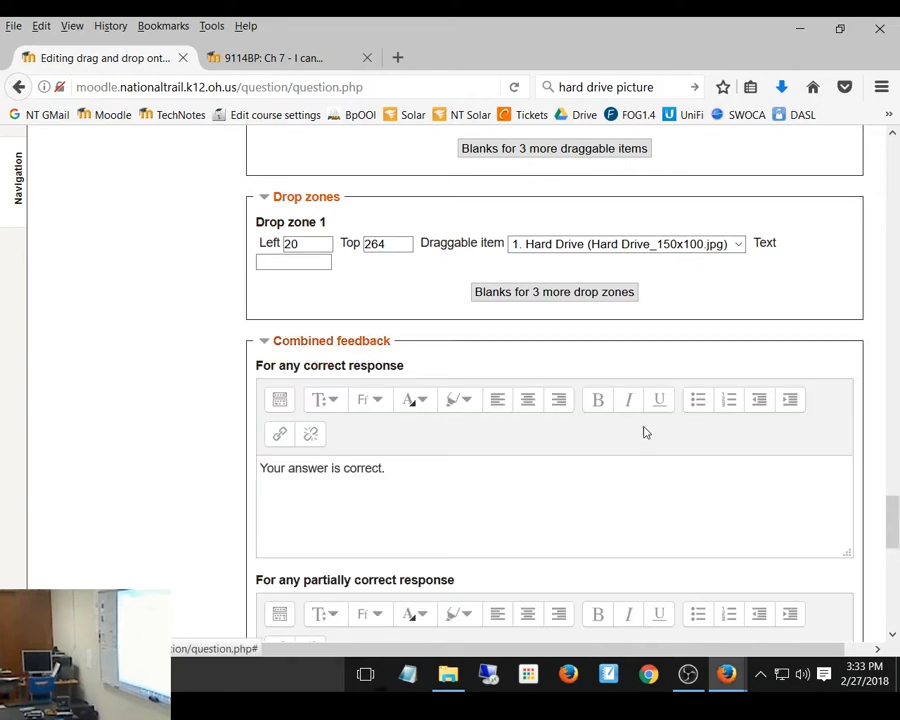
pyautogui.scroll(-6, 618, 420)
pyautogui.scroll(5, 616, 420)
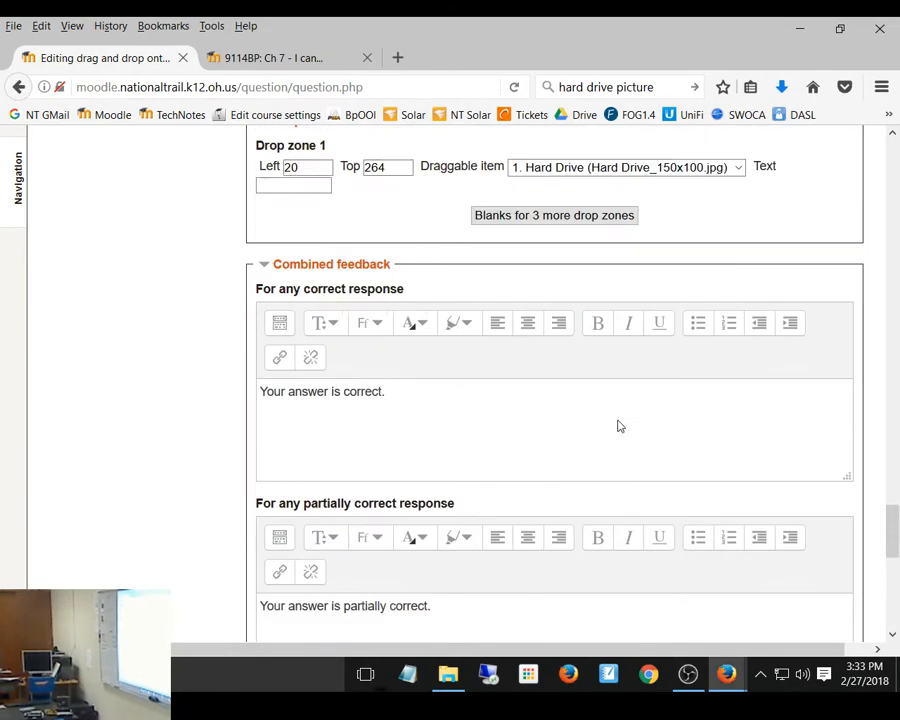
pyautogui.scroll(5, 235, 265)
pyautogui.click(265, 535)
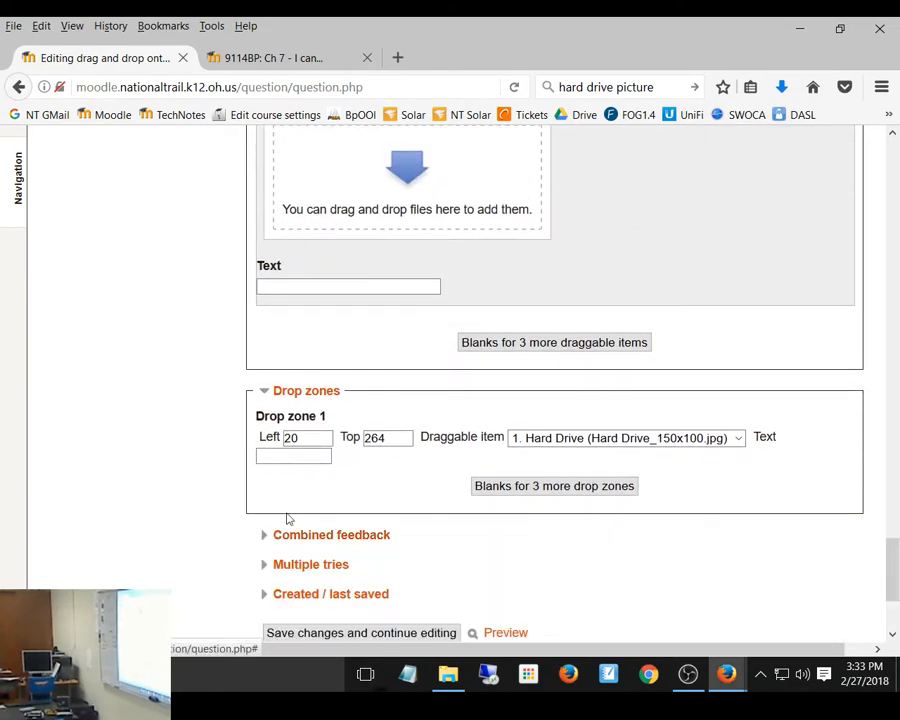
pyautogui.click(307, 400)
pyautogui.click(311, 396)
pyautogui.click(507, 495)
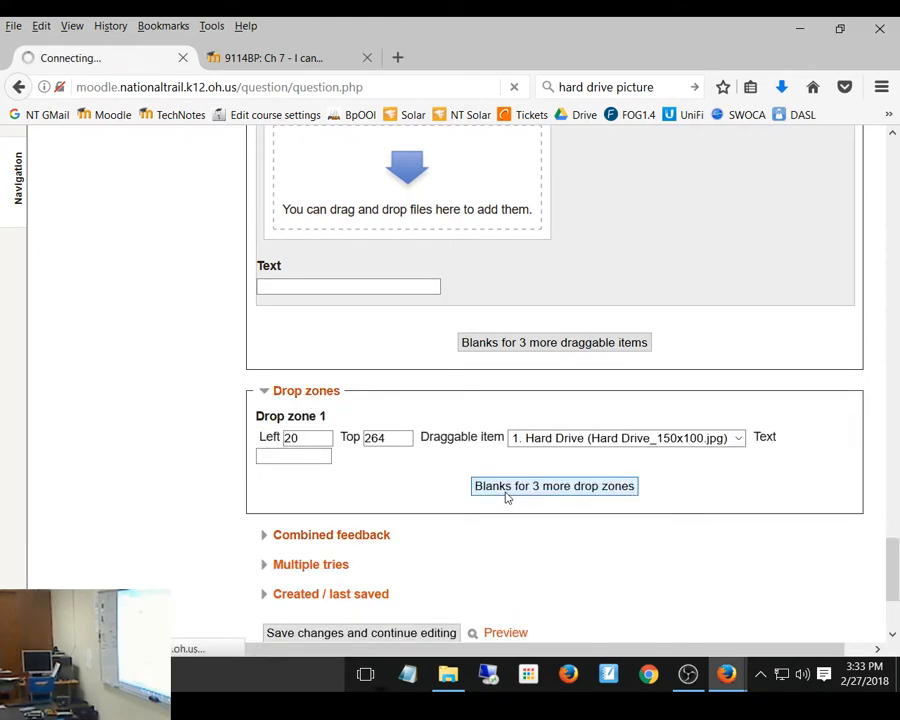
# Collapse the draggable items settings and assign the Memory item (images.jpg) to drop zone 2
pyautogui.scroll(-7, 527, 462)
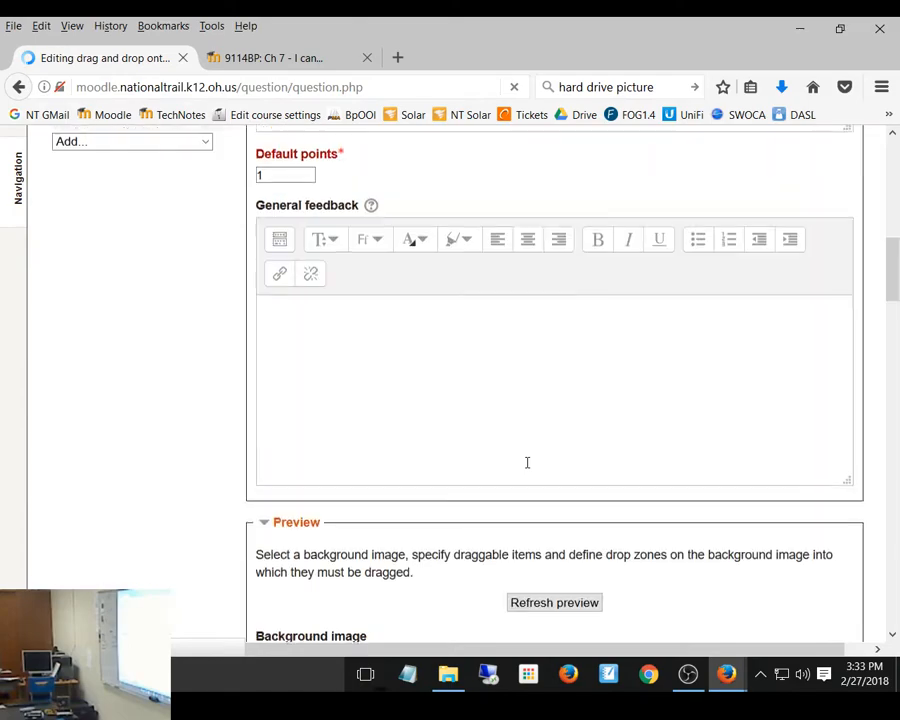
pyautogui.scroll(-15, 527, 462)
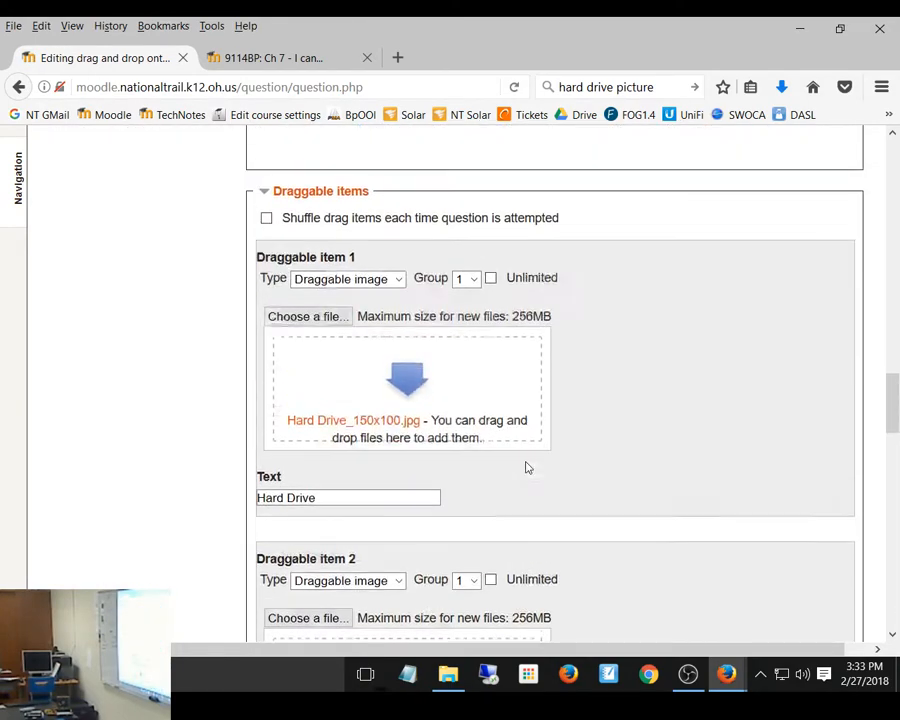
pyautogui.scroll(1, 527, 467)
pyautogui.click(264, 272)
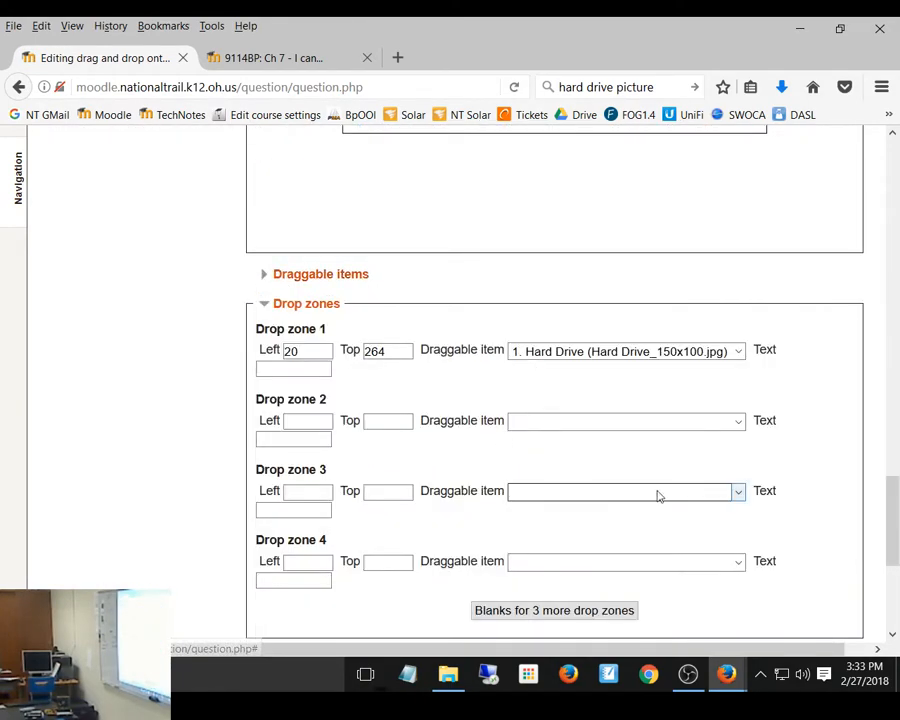
pyautogui.click(593, 421)
pyautogui.click(590, 466)
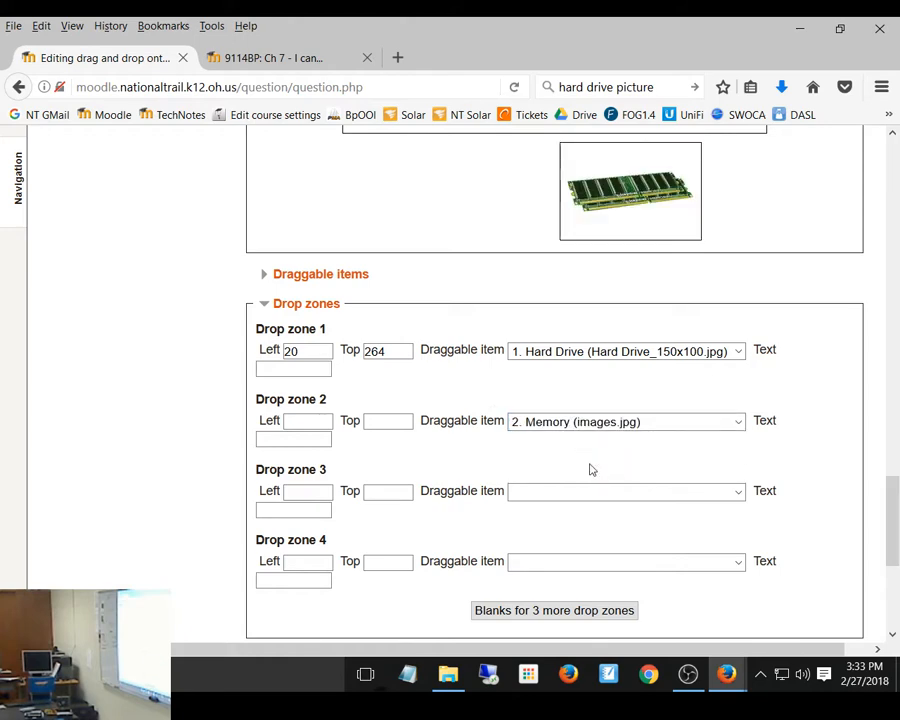
# Place the memory image over the motherboard's memory slots at about left 226, top 255, and save the question
pyautogui.scroll(3, 598, 314)
pyautogui.moveTo(620, 395); pyautogui.dragTo(602, 261)
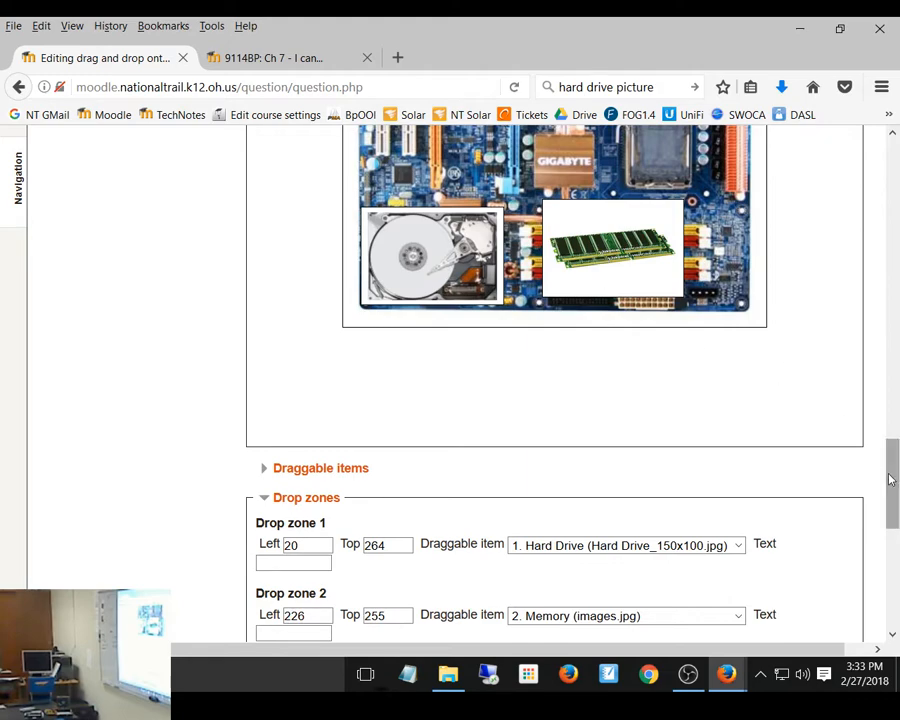
pyautogui.moveTo(890, 476); pyautogui.dragTo(893, 628)
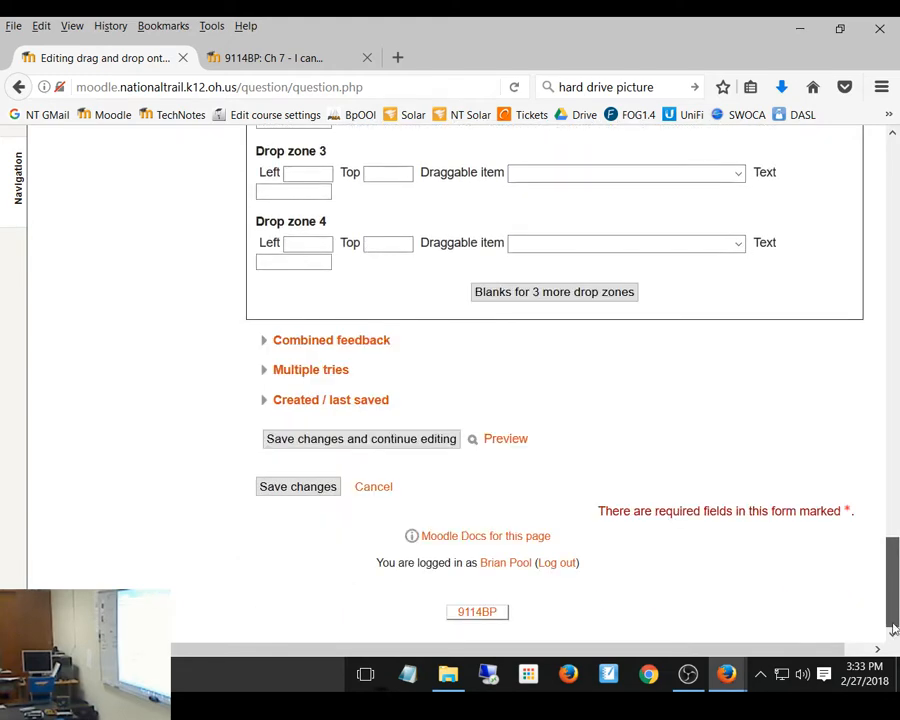
pyautogui.click(318, 490)
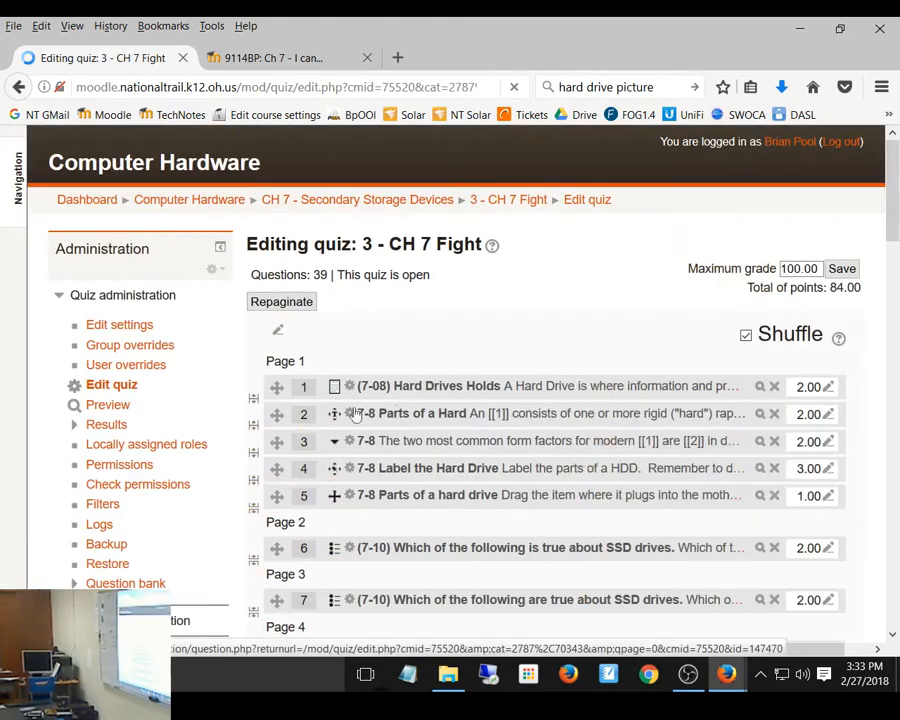
# Preview question 5, try the hard drive and memory images in swapped and correct drop zones, and close the preview
pyautogui.click(760, 496)
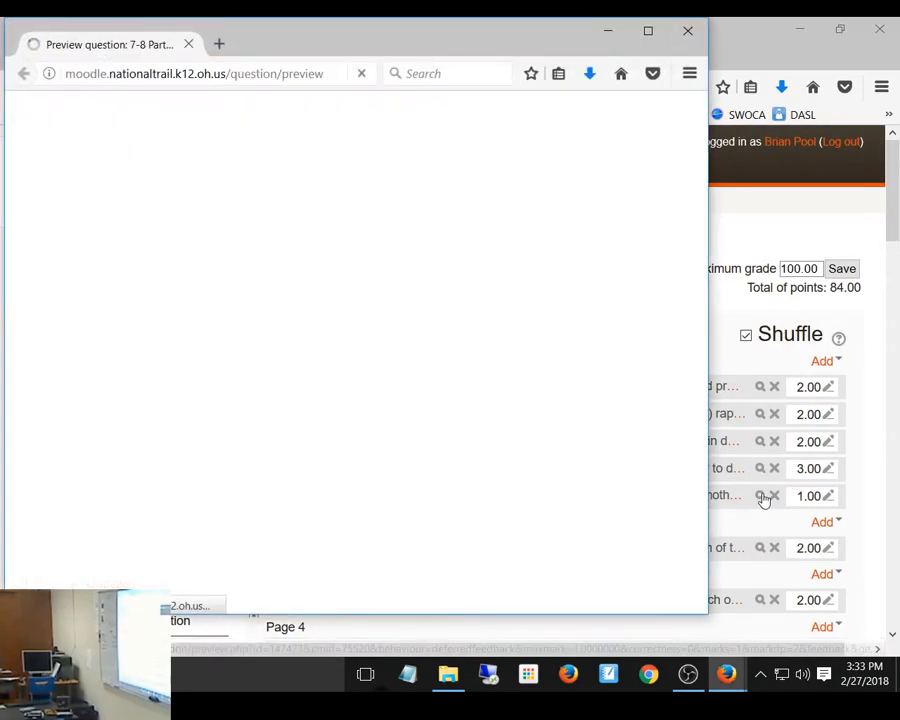
pyautogui.moveTo(700, 237); pyautogui.dragTo(723, 321)
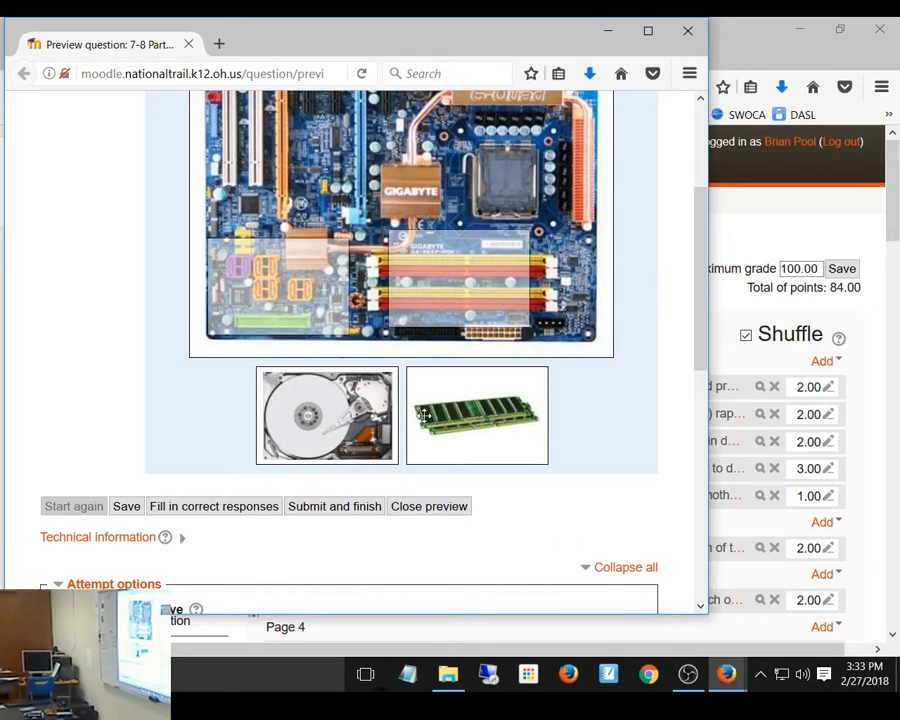
pyautogui.moveTo(488, 420); pyautogui.dragTo(345, 340)
pyautogui.moveTo(438, 426); pyautogui.dragTo(240, 300)
pyautogui.moveTo(300, 420); pyautogui.dragTo(396, 303)
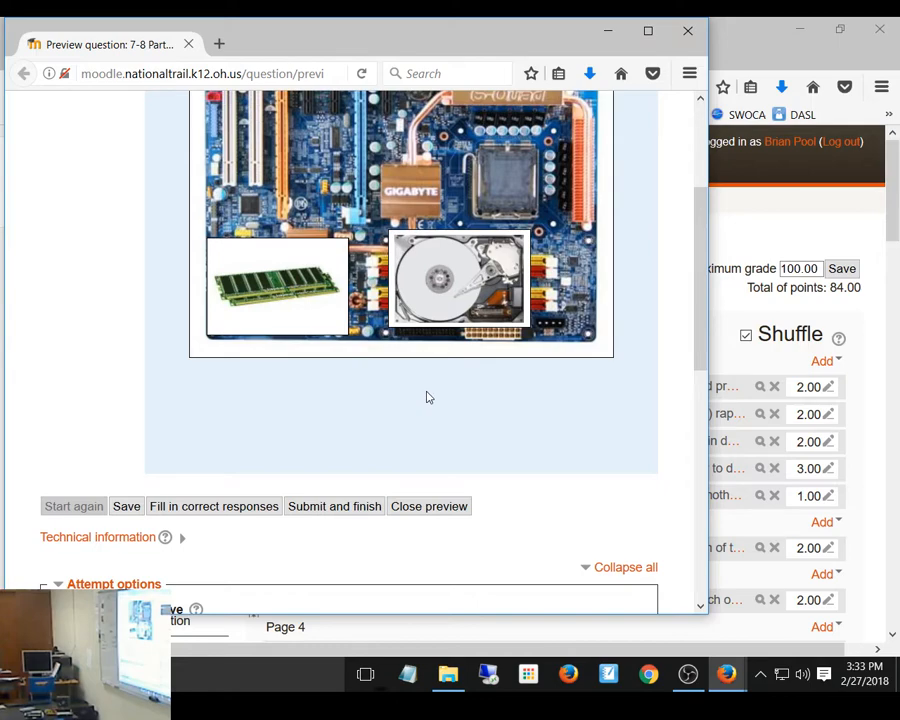
pyautogui.moveTo(470, 295); pyautogui.dragTo(296, 280)
pyautogui.moveTo(438, 407); pyautogui.dragTo(445, 272)
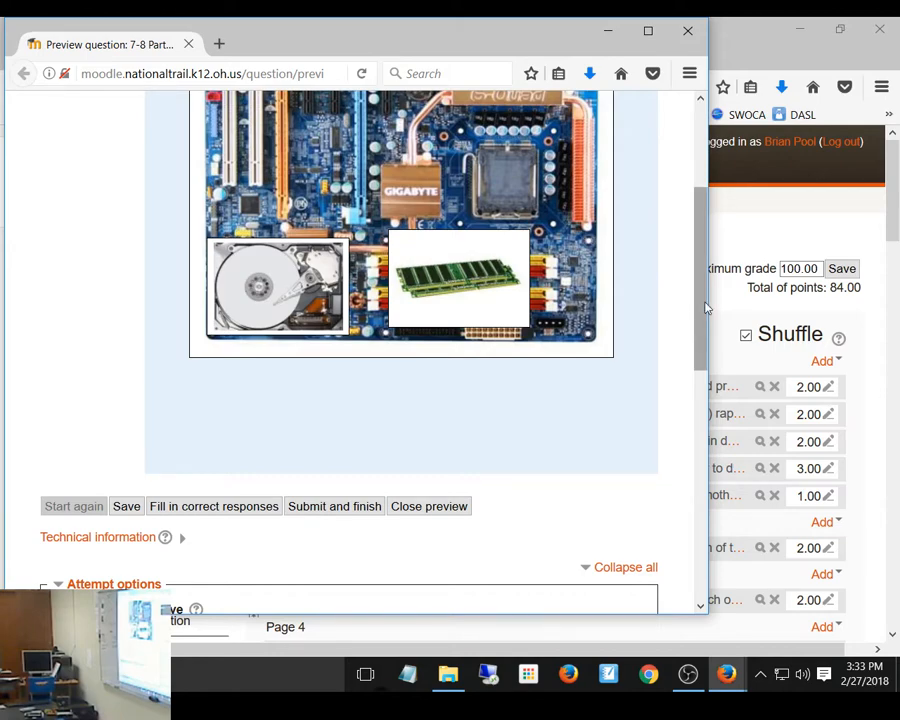
pyautogui.click(688, 33)
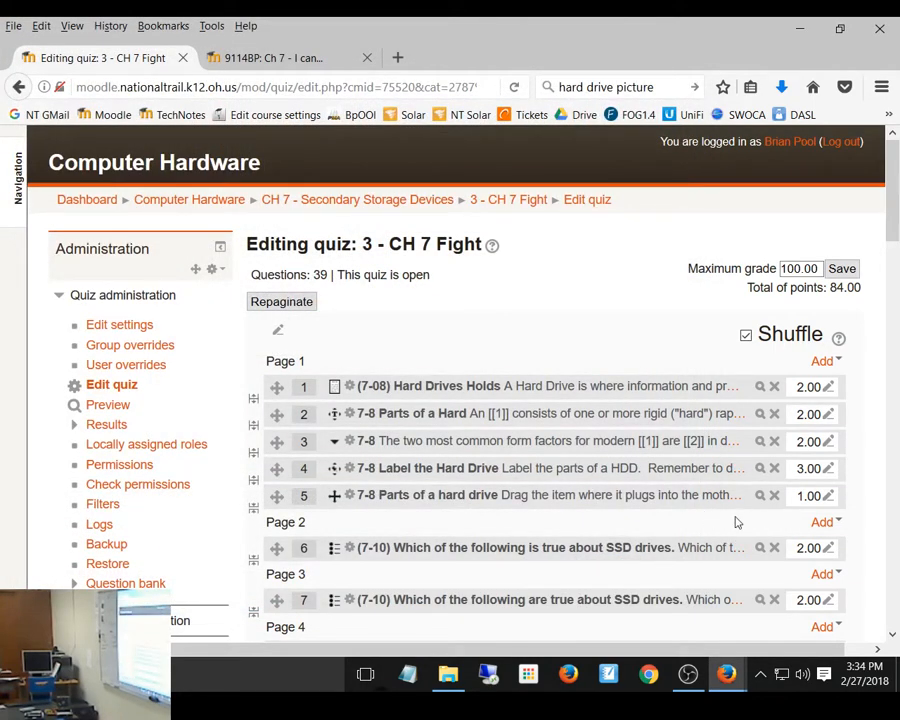
# Reopen question 5 for editing and make both the Hard Drive and Memory draggable items unlimited
pyautogui.click(349, 496)
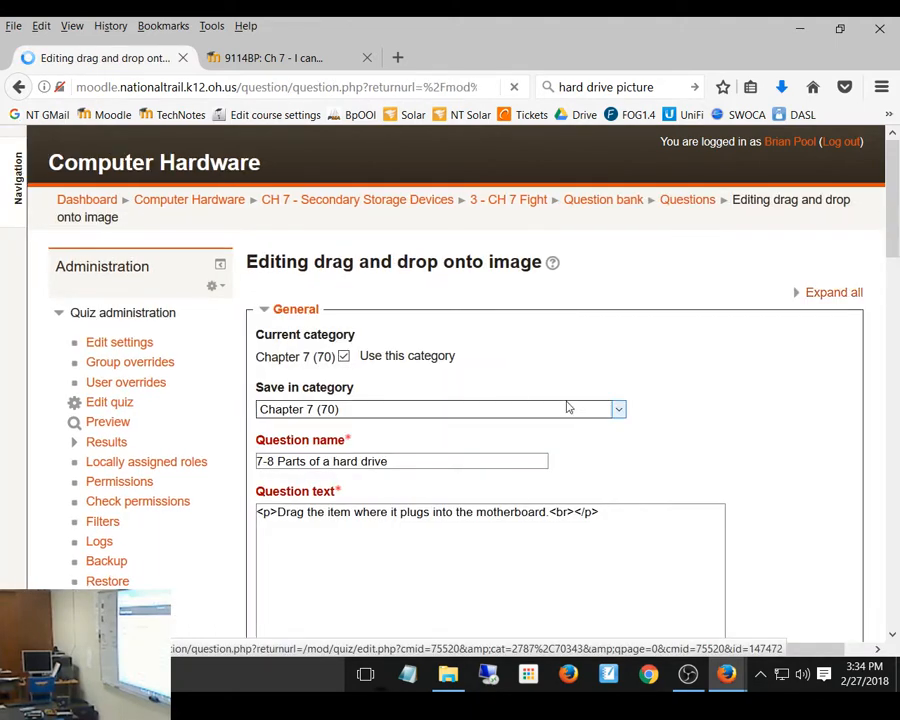
pyautogui.scroll(-10, 566, 407)
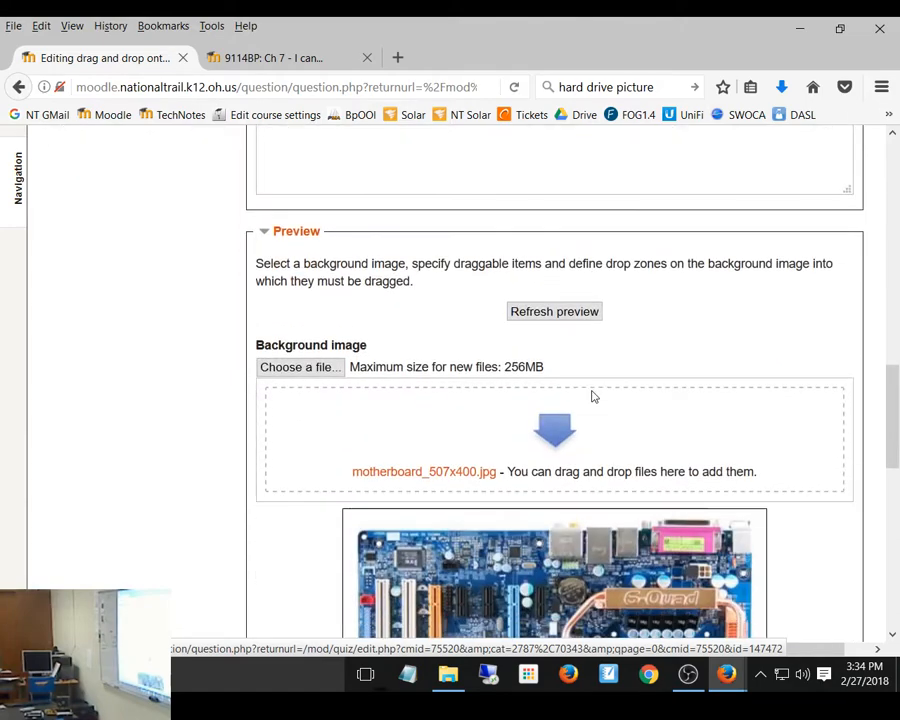
pyautogui.scroll(-12, 591, 395)
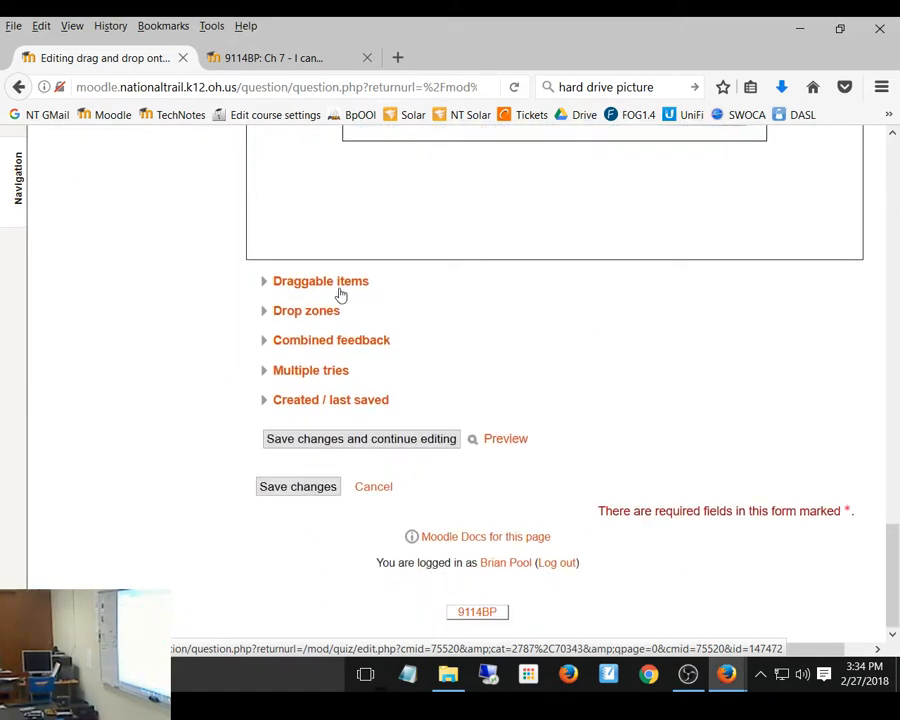
pyautogui.click(338, 285)
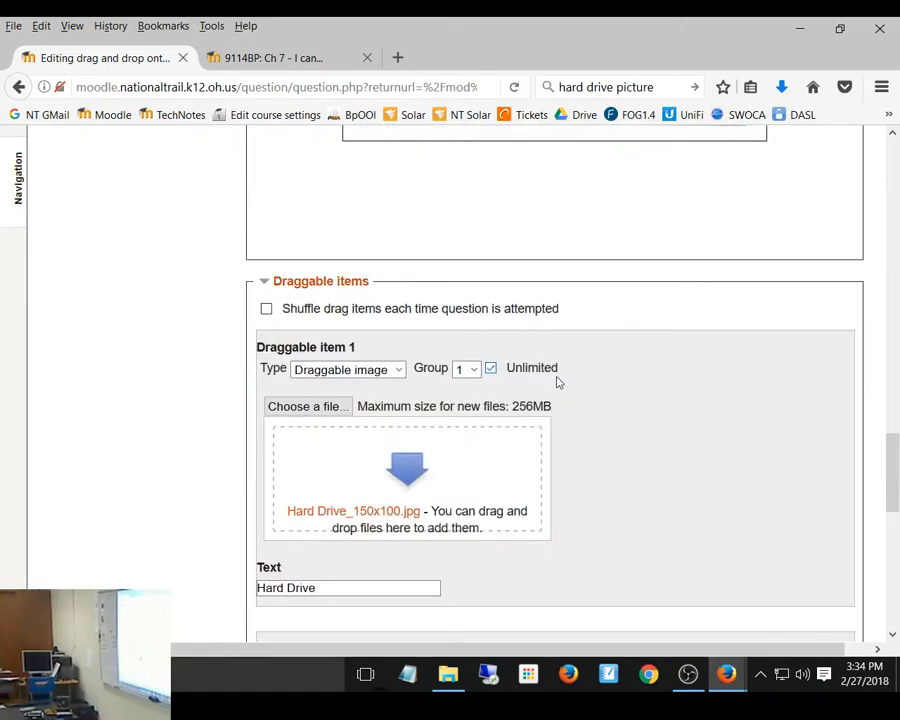
pyautogui.scroll(-5, 558, 382)
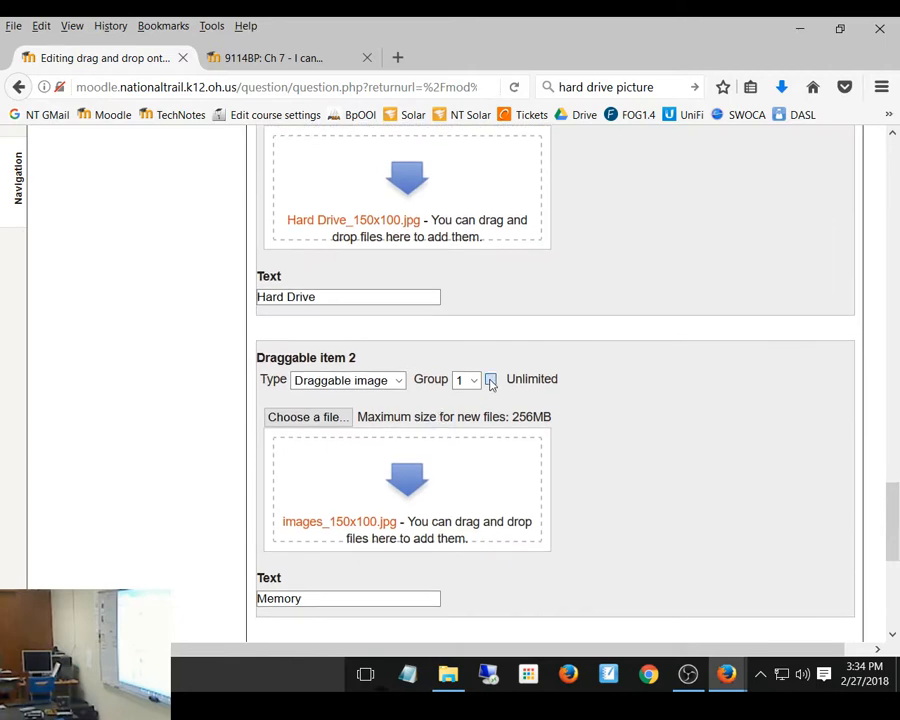
pyautogui.scroll(-5, 620, 416)
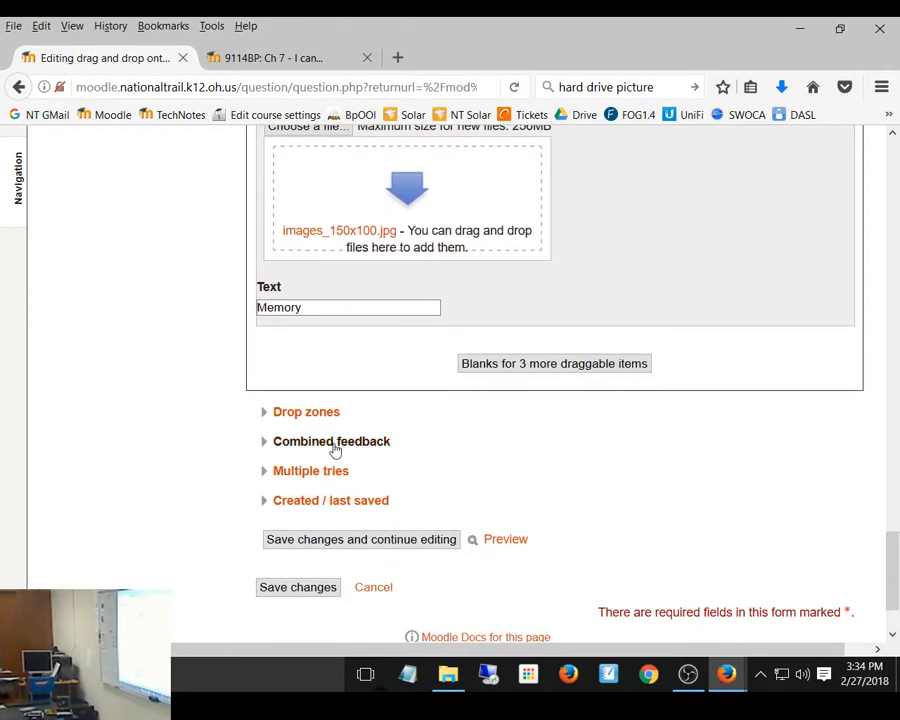
# Expand the drop zones settings, add blanks for 3 more draggable items, and save the question
pyautogui.click(267, 414)
pyautogui.click(566, 373)
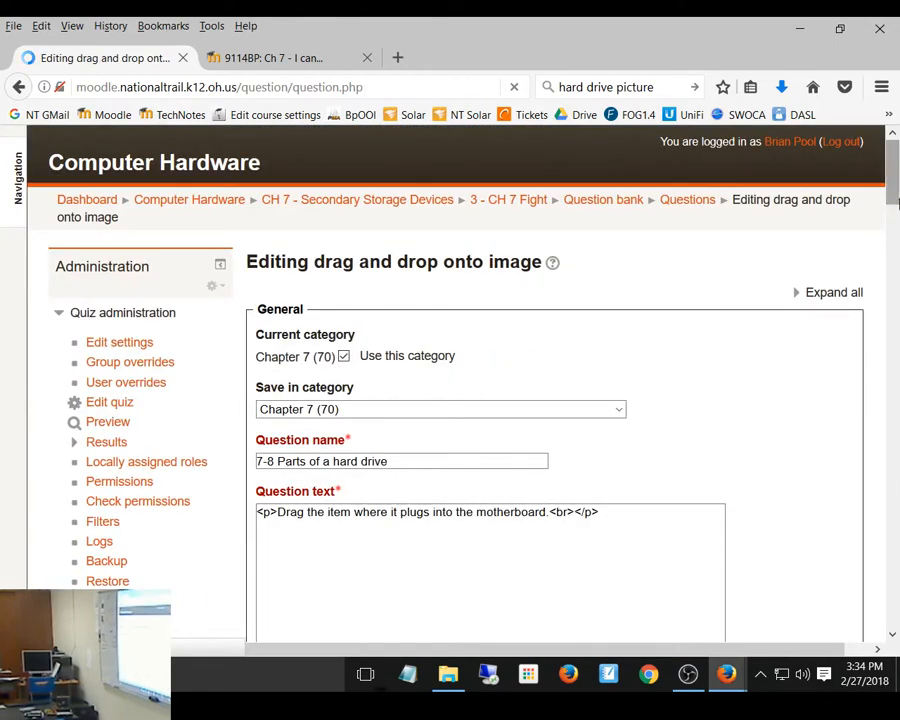
pyautogui.moveTo(897, 203); pyautogui.dragTo(892, 590)
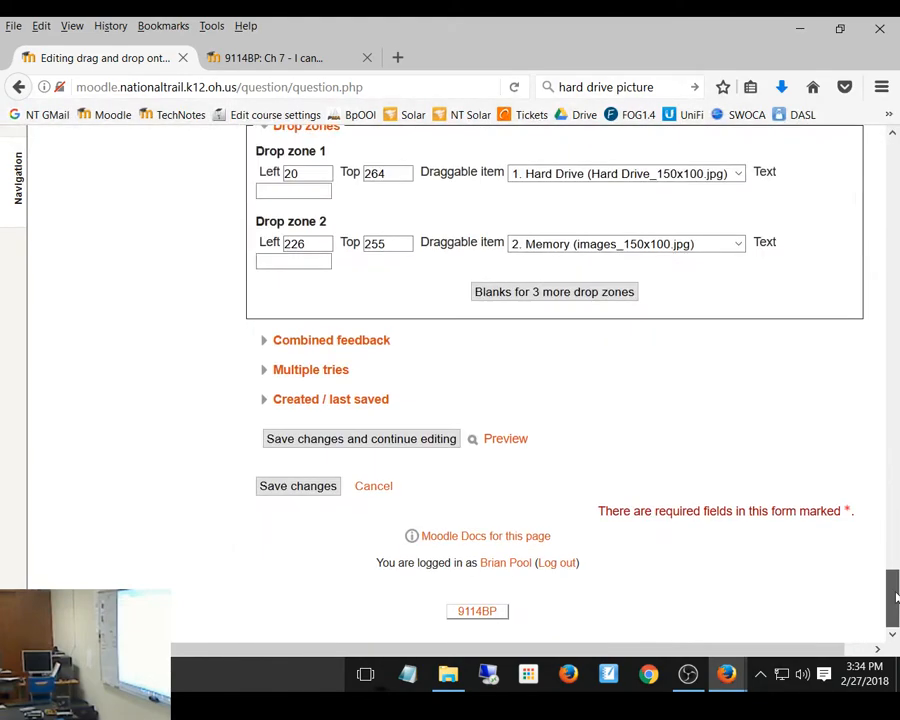
pyautogui.click(311, 490)
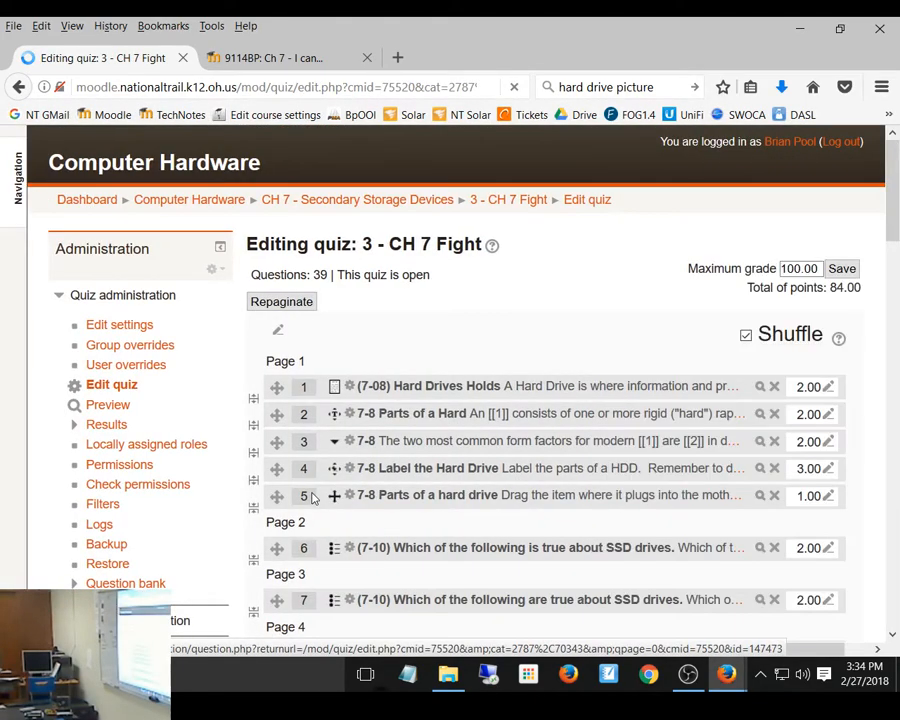
# Preview question 5 full screen, place the unlimited hard drive and memory images, review the preview options, and close it
pyautogui.click(759, 497)
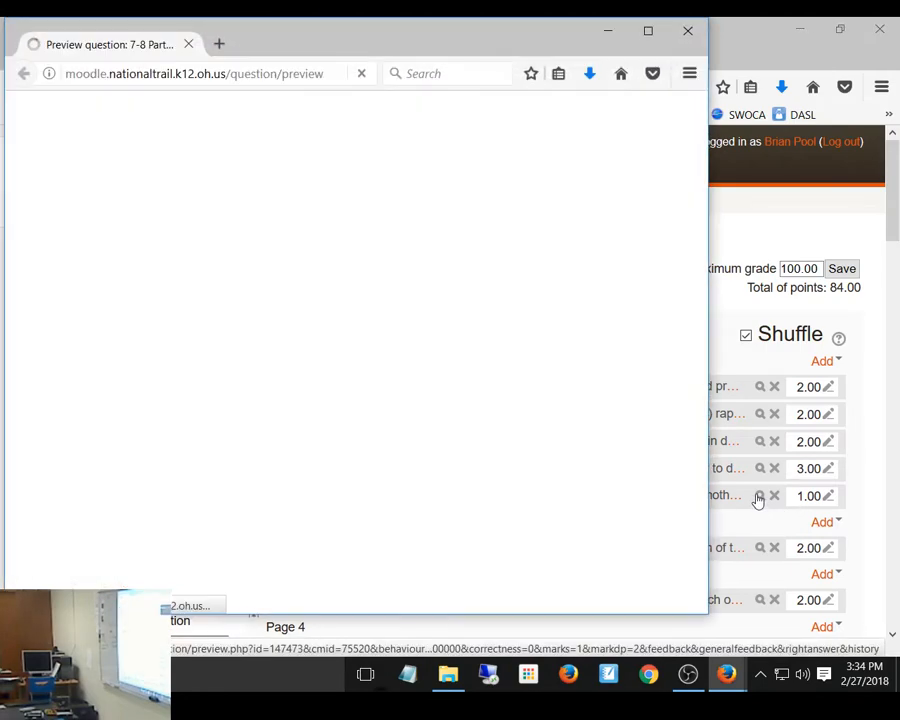
pyautogui.click(648, 31)
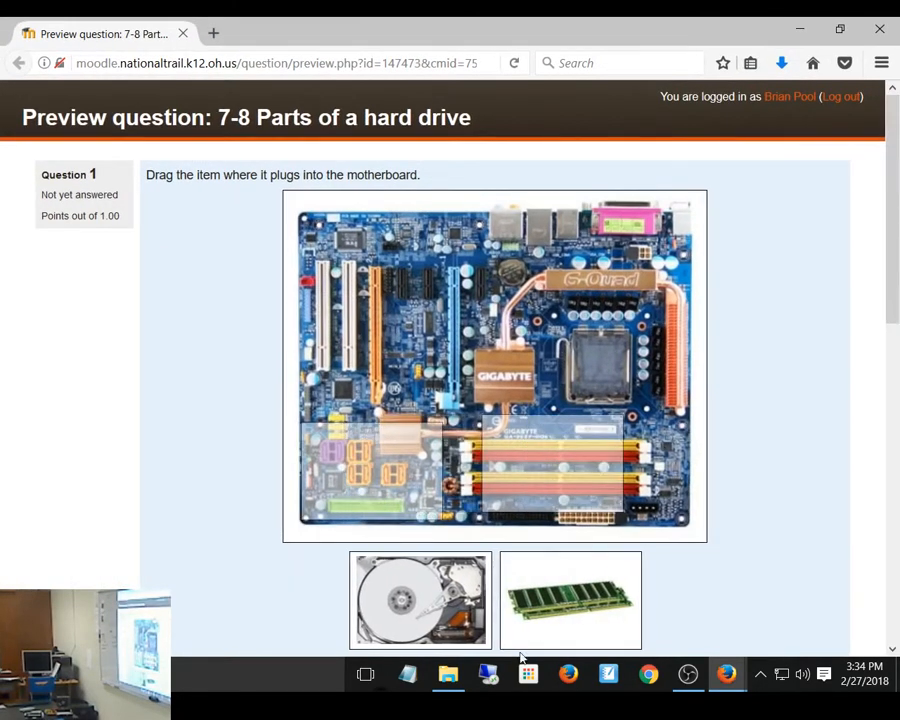
pyautogui.moveTo(446, 563); pyautogui.dragTo(388, 438)
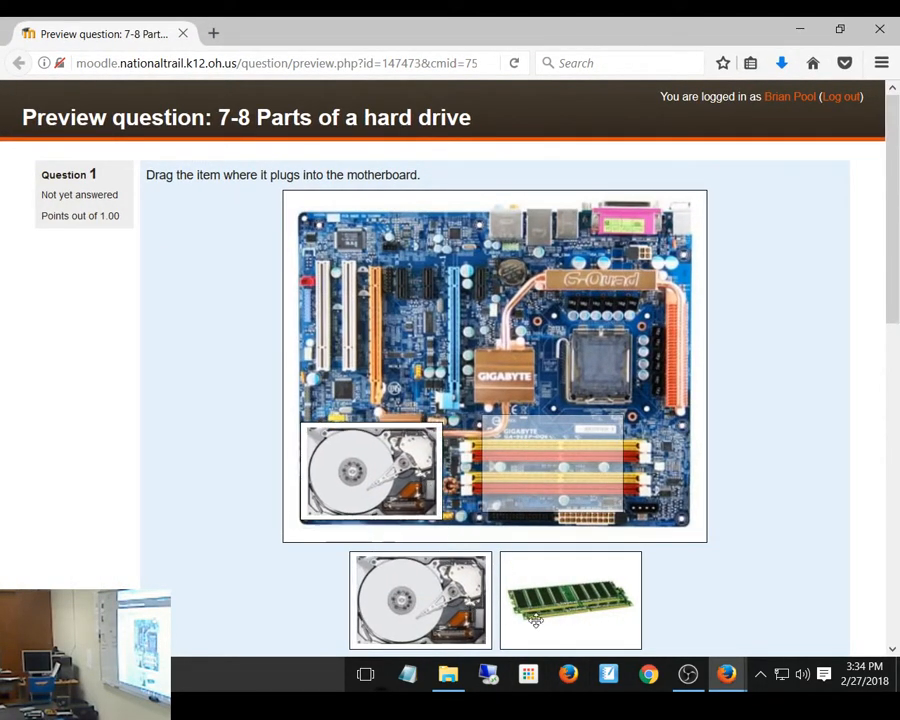
pyautogui.moveTo(536, 620); pyautogui.dragTo(550, 498)
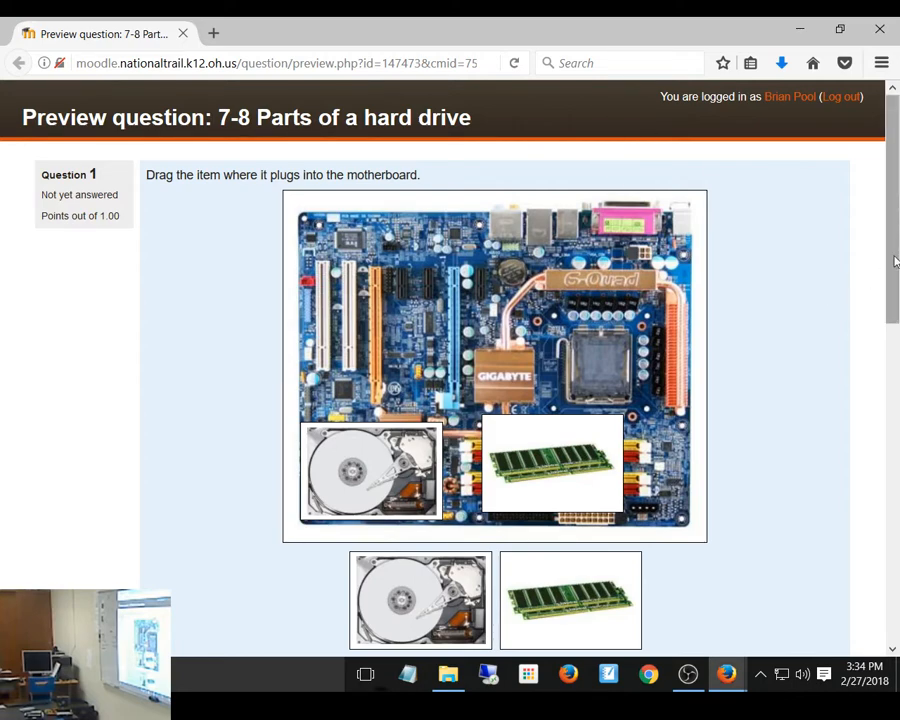
pyautogui.moveTo(897, 258); pyautogui.dragTo(862, 520)
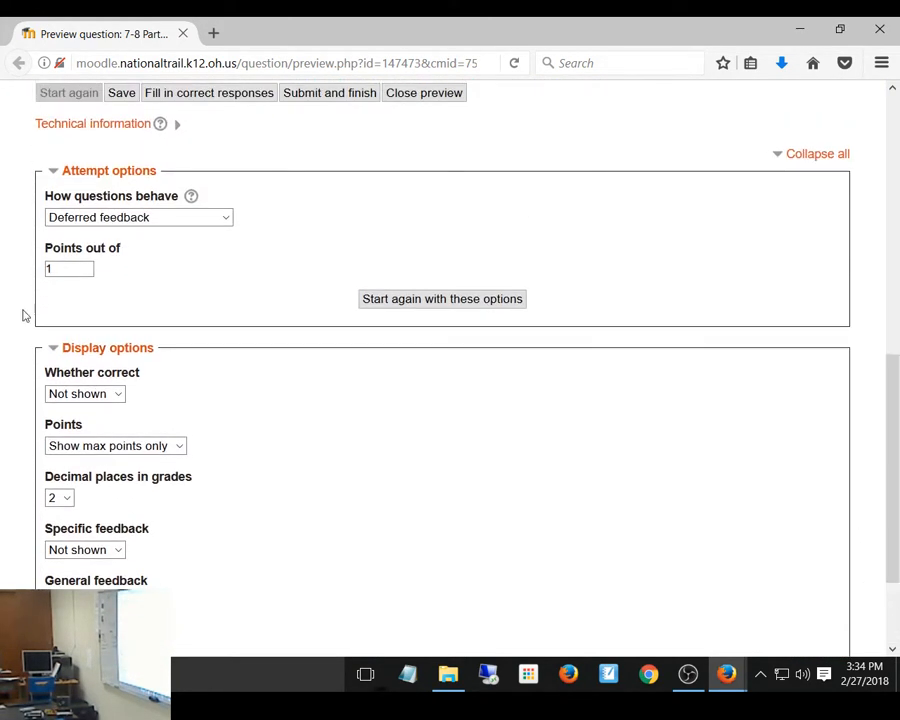
pyautogui.moveTo(890, 476); pyautogui.dragTo(886, 149)
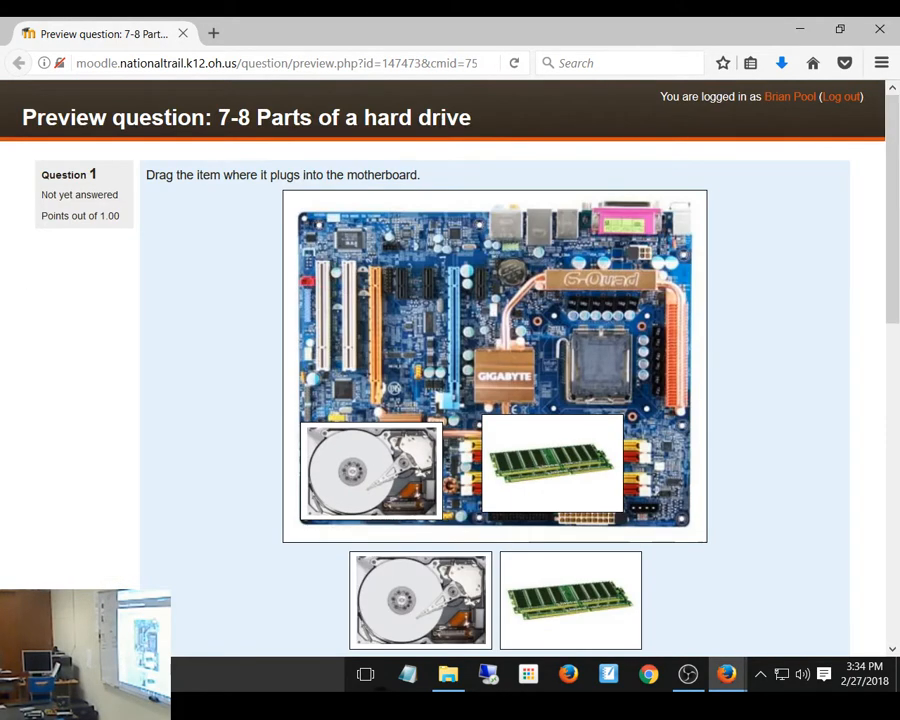
pyautogui.click(880, 30)
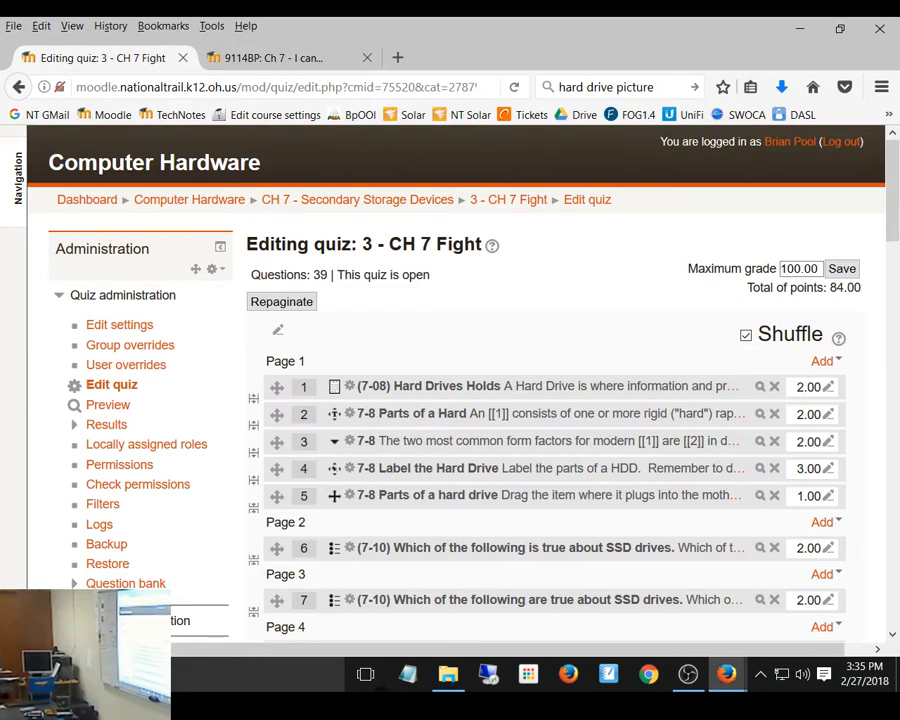
# Reopen question 5 for editing, expand its draggable items, and add blanks for 3 more
pyautogui.click(349, 496)
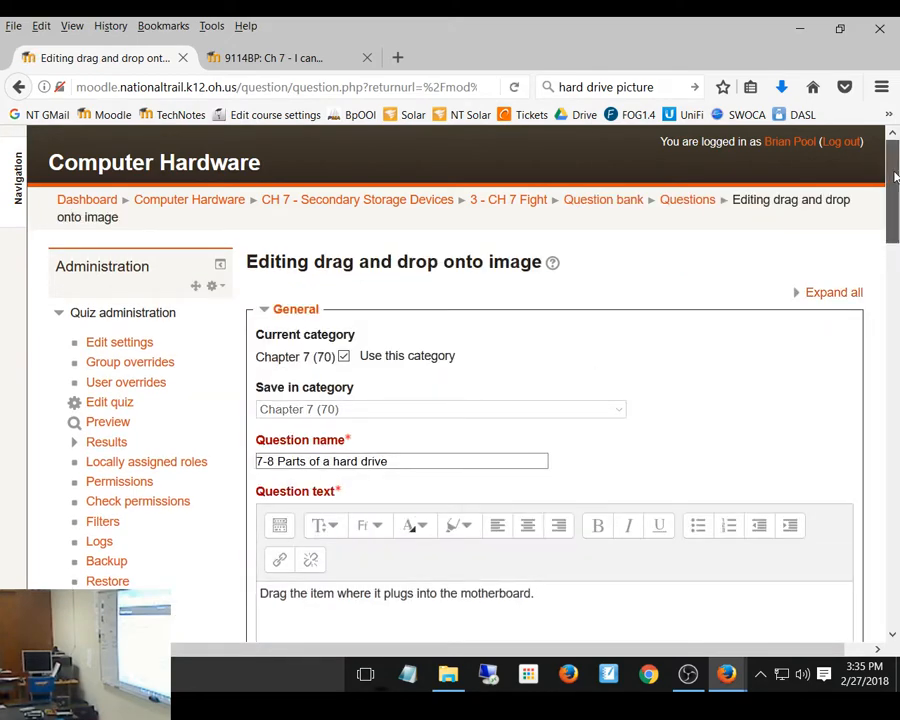
pyautogui.moveTo(893, 175); pyautogui.dragTo(878, 528)
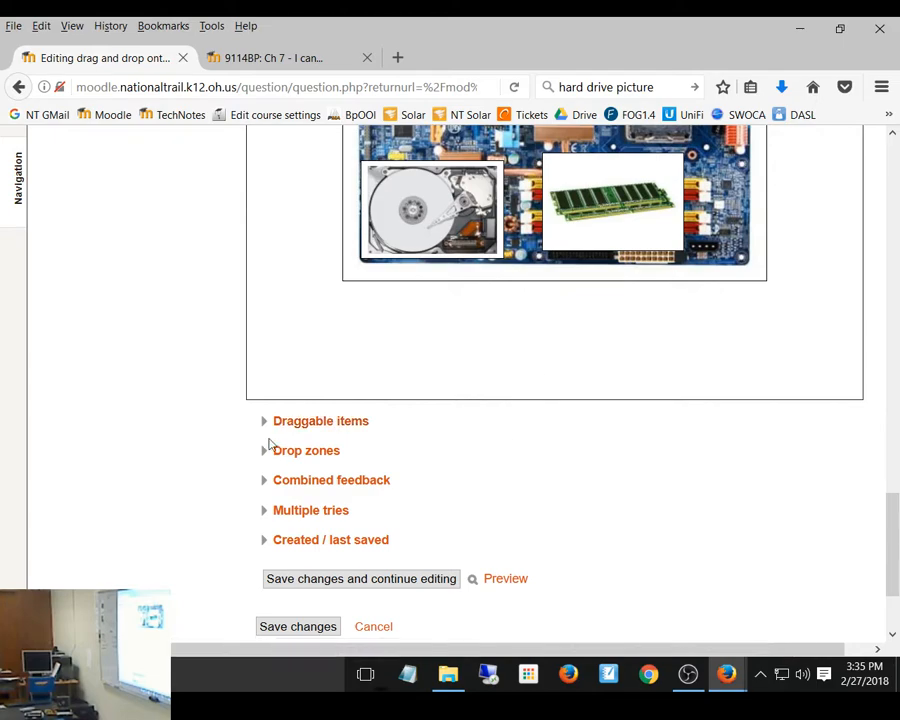
pyautogui.click(322, 420)
pyautogui.scroll(-8, 362, 418)
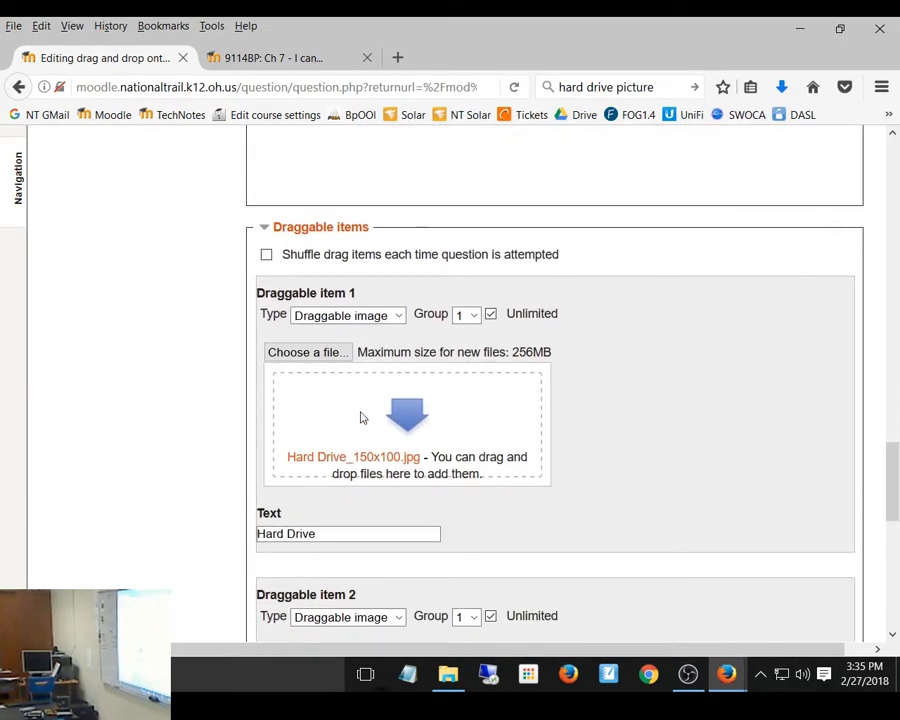
pyautogui.click(532, 603)
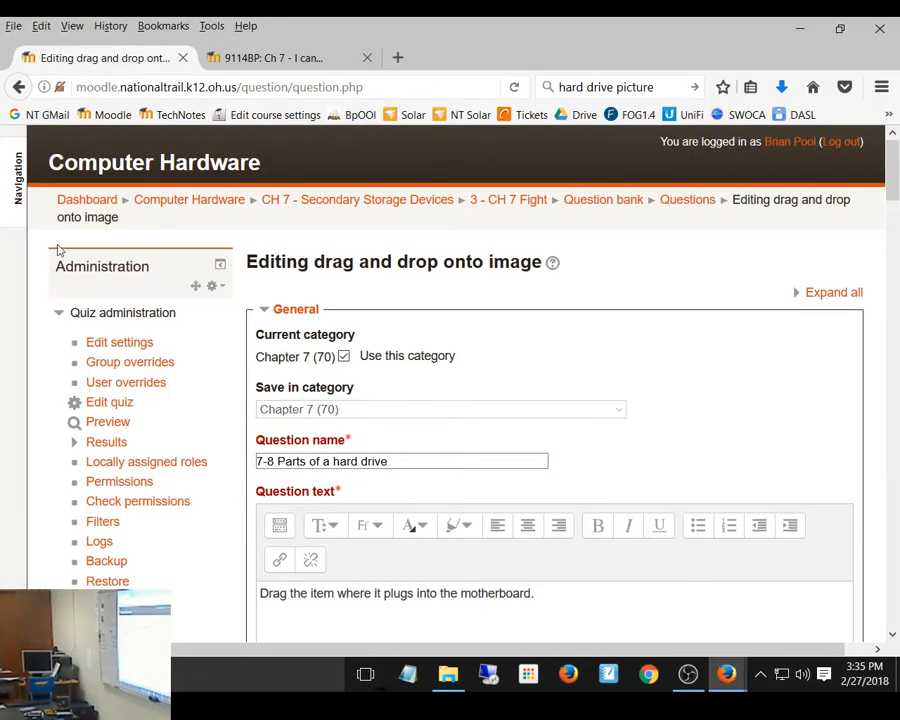
# Add moodle.png as the image for draggable item 3 and highlight the maximum file size allowed there
pyautogui.scroll(-20, 565, 276)
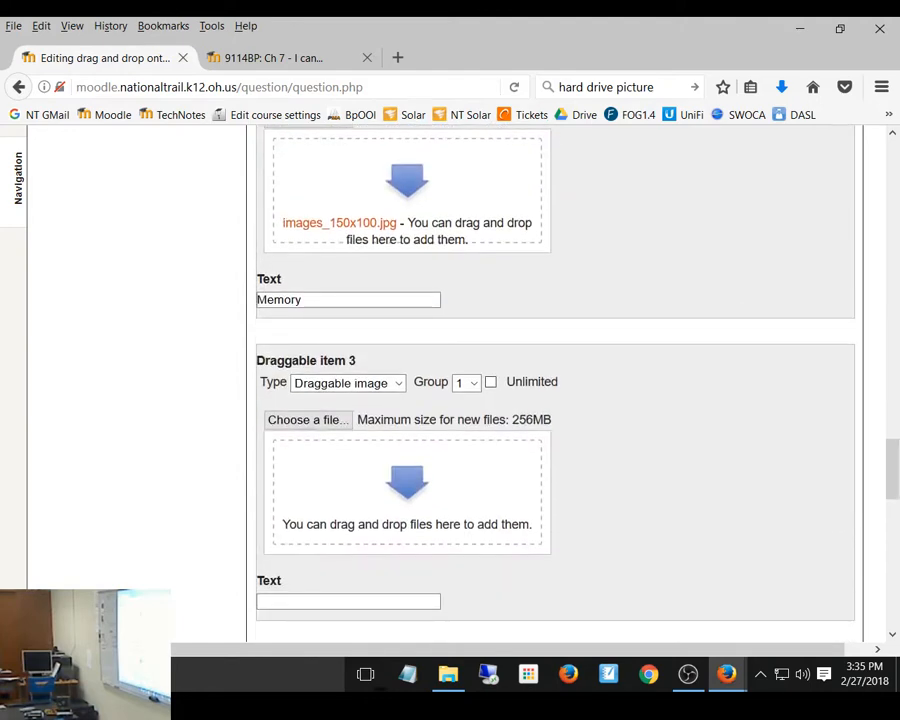
pyautogui.moveTo(30, 450); pyautogui.dragTo(478, 491)
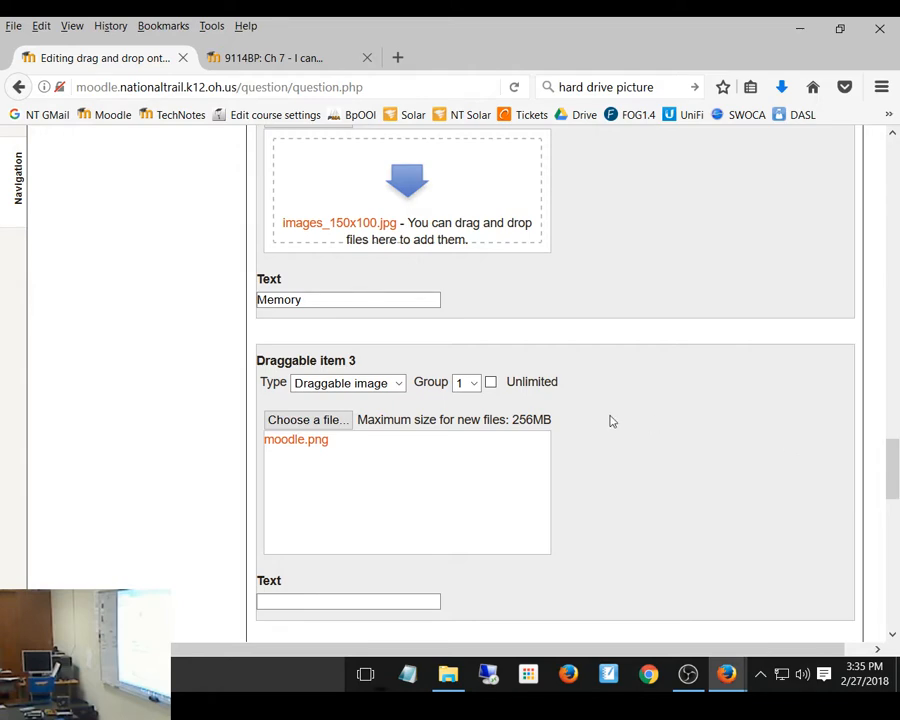
pyautogui.moveTo(550, 420); pyautogui.dragTo(557, 421)
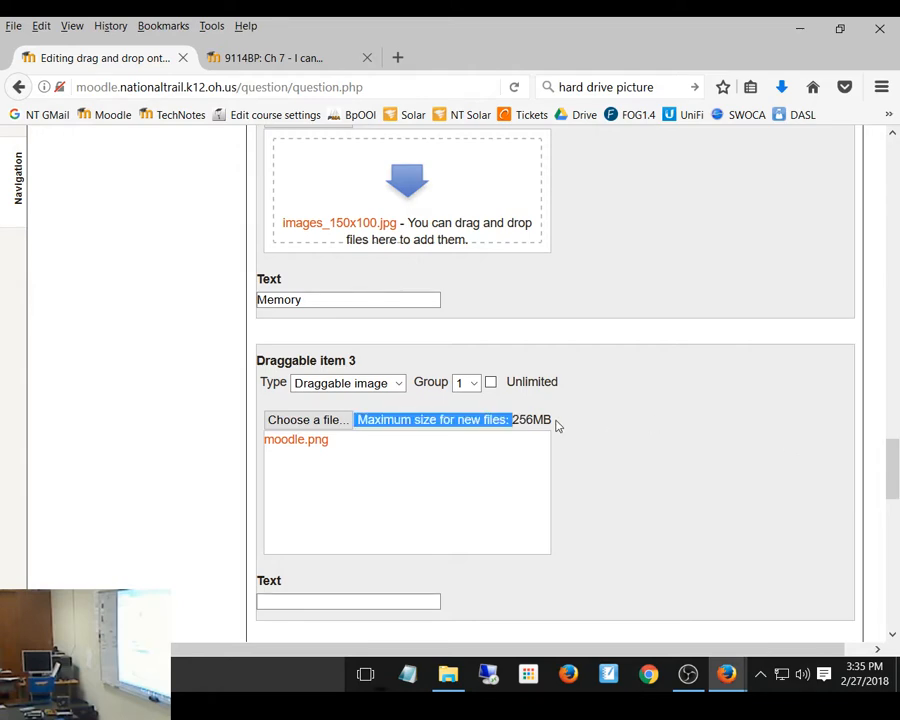
pyautogui.click(550, 421)
pyautogui.tripleClick(541, 422)
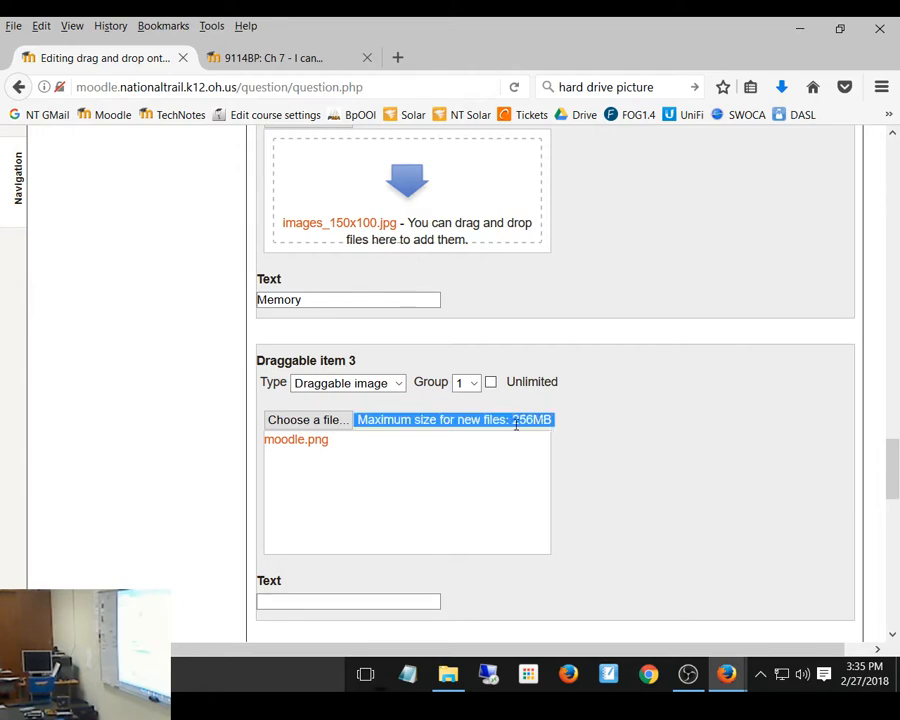
pyautogui.doubleClick(518, 422)
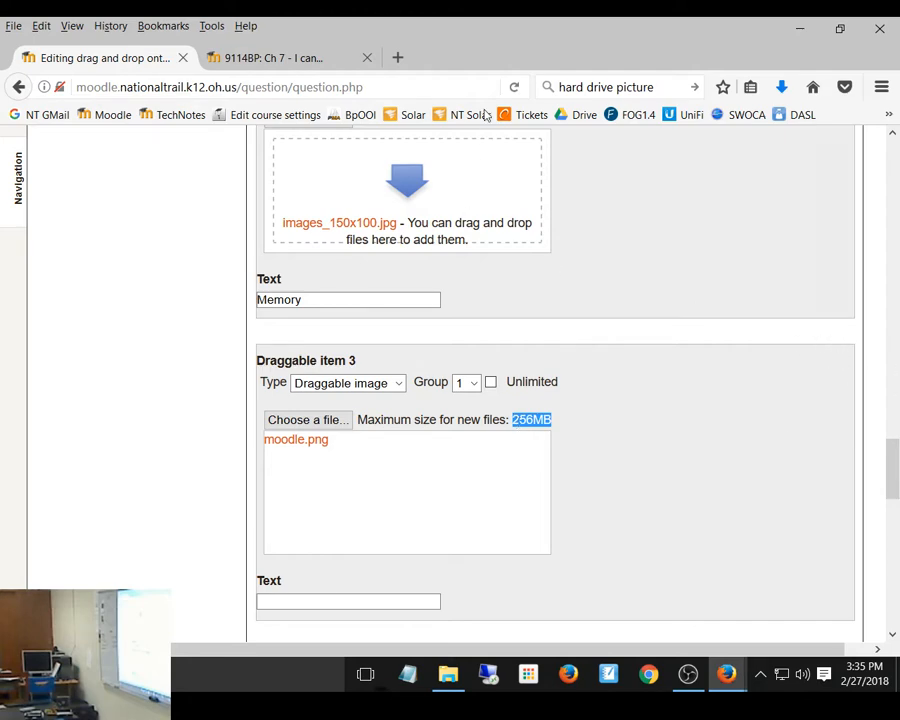
# Collapse the draggable items, expand the drop zones settings, and add blanks for 3 more drop zones
pyautogui.moveTo(891, 467); pyautogui.dragTo(871, 370)
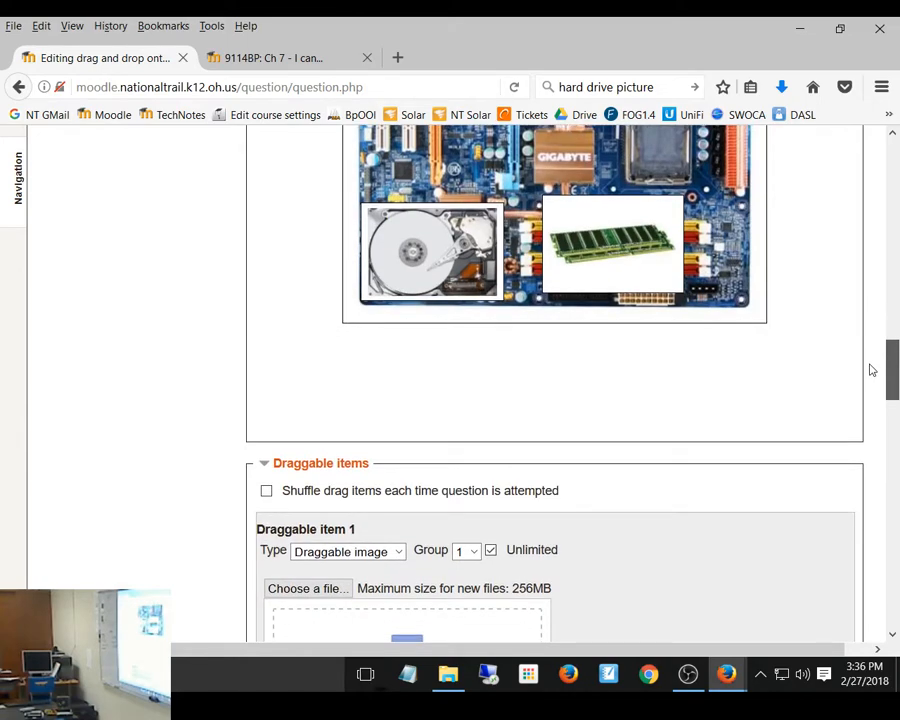
pyautogui.scroll(-10, 376, 429)
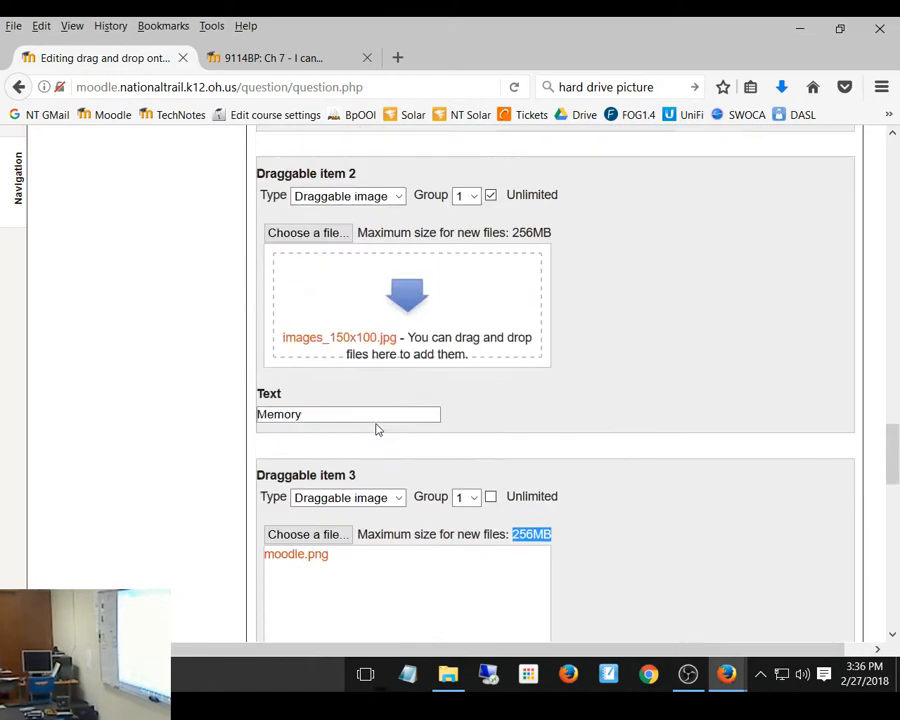
pyautogui.scroll(-15, 376, 429)
pyautogui.scroll(12, 376, 429)
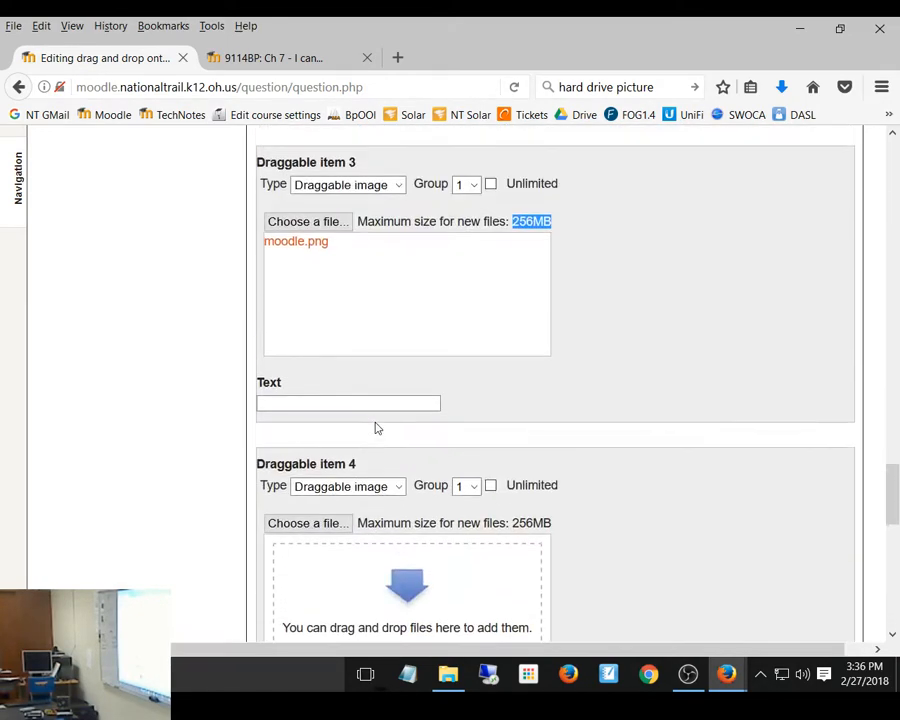
pyautogui.scroll(10, 376, 429)
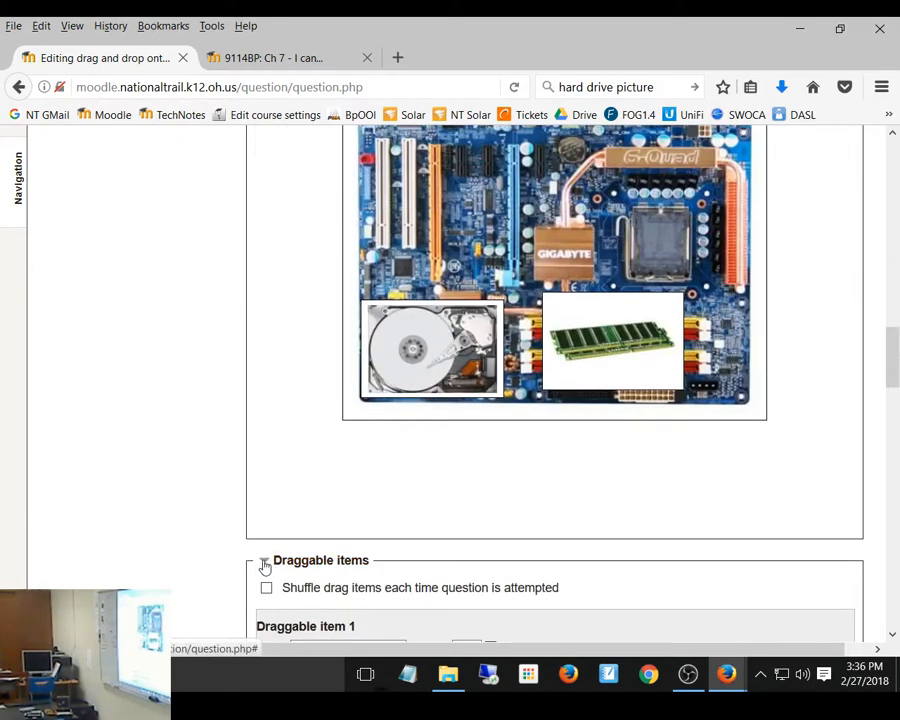
pyautogui.click(264, 562)
pyautogui.click(306, 593)
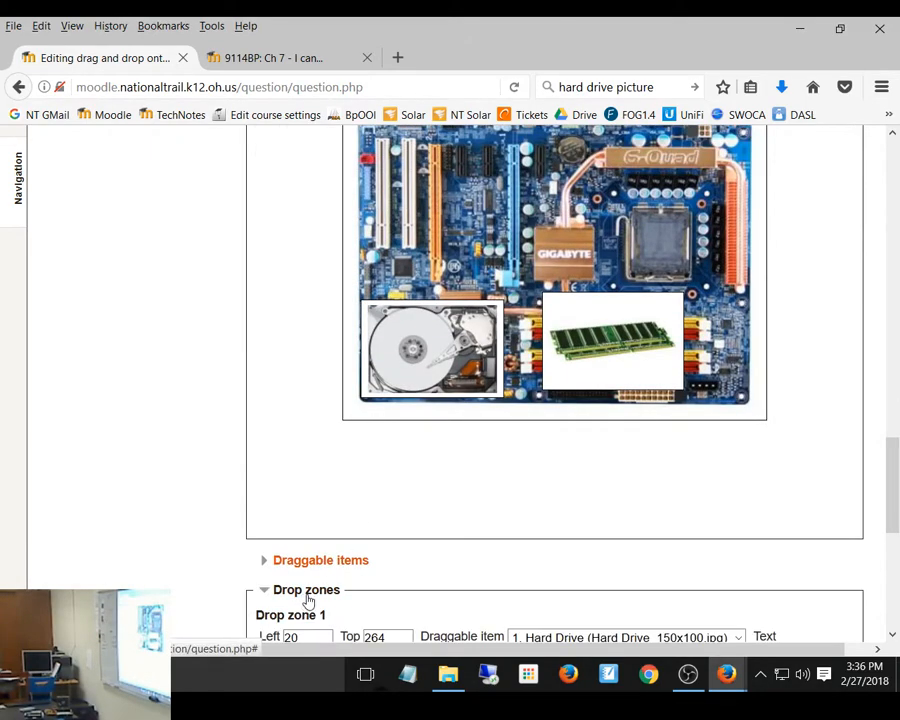
pyautogui.scroll(-8, 555, 372)
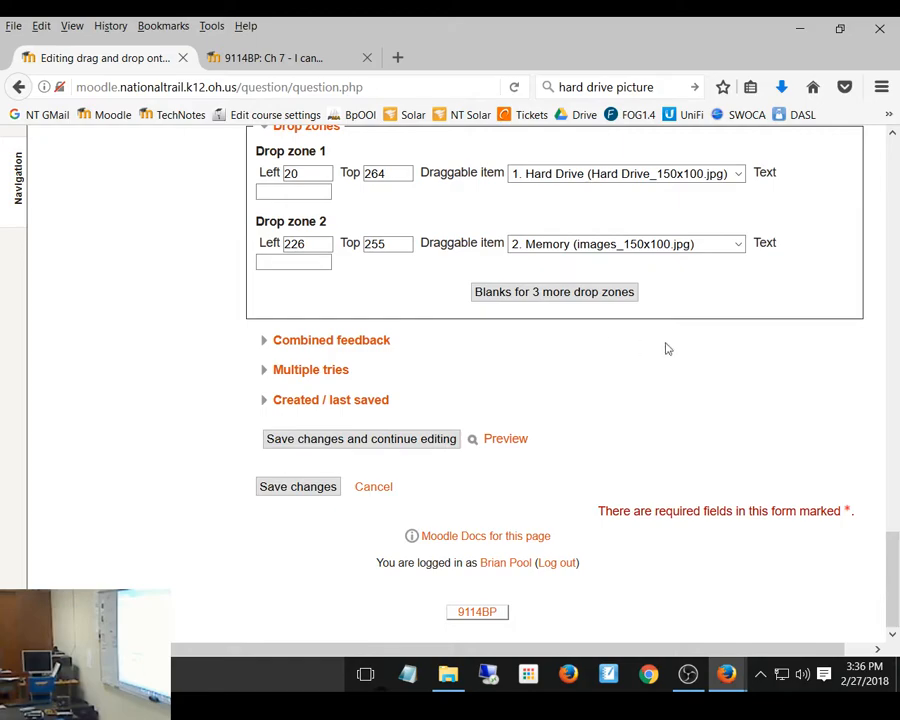
pyautogui.scroll(10, 665, 345)
pyautogui.scroll(-7, 662, 335)
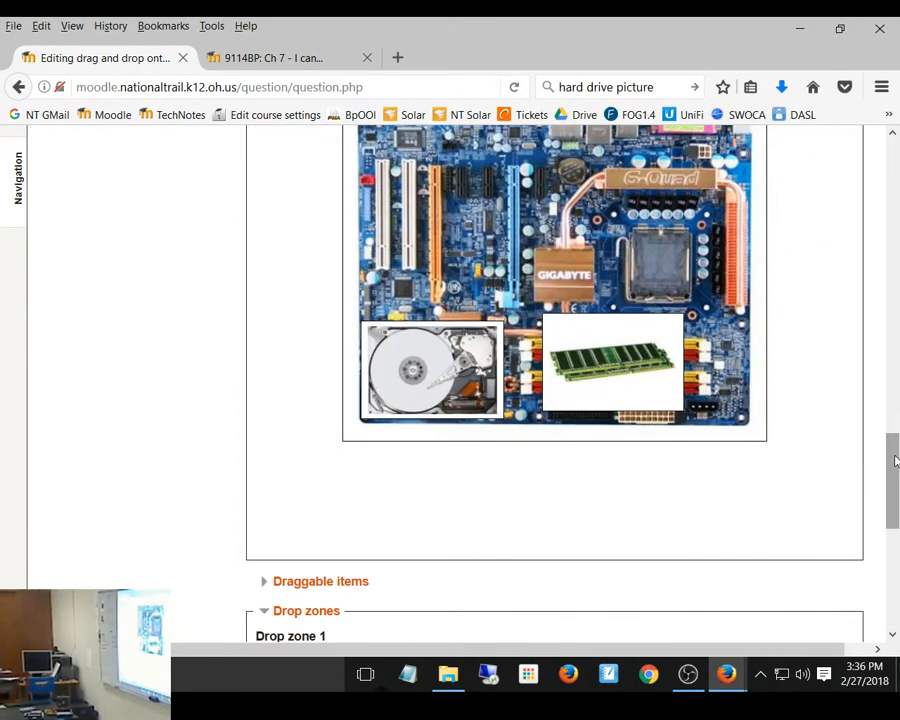
pyautogui.moveTo(896, 458); pyautogui.dragTo(896, 442)
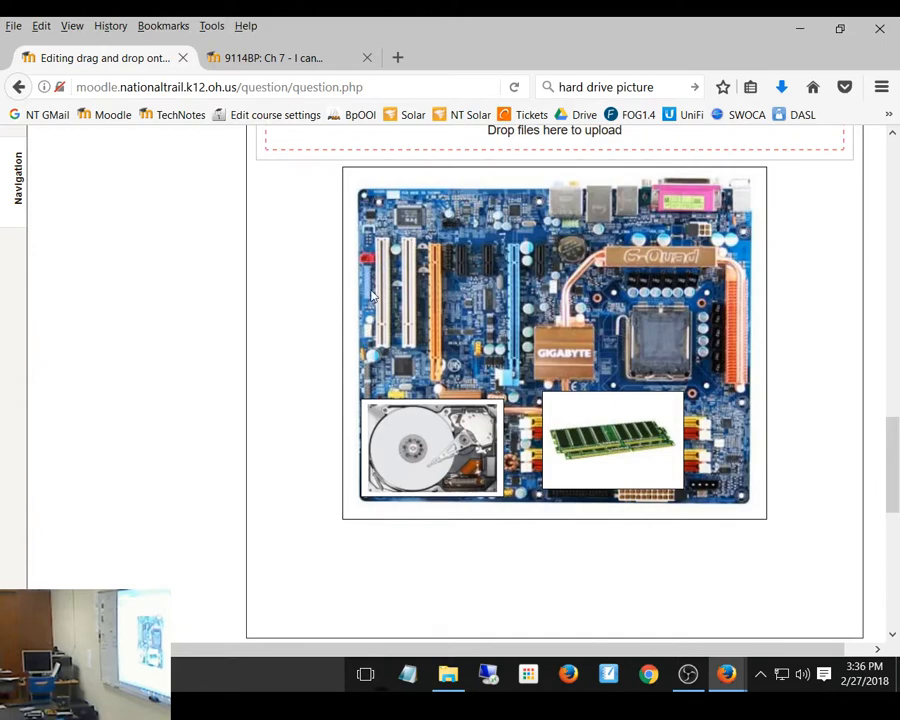
pyautogui.moveTo(890, 452); pyautogui.dragTo(893, 511)
pyautogui.click(512, 469)
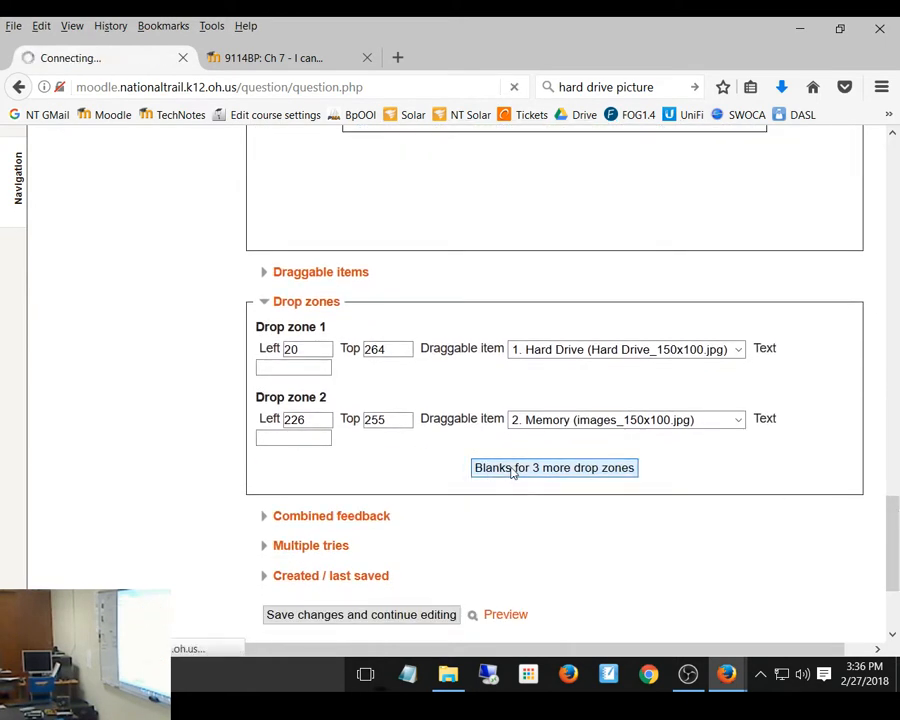
# Expand the draggable items again and make item 4 a draggable text reading "CPU Socket"
pyautogui.scroll(-20, 478, 444)
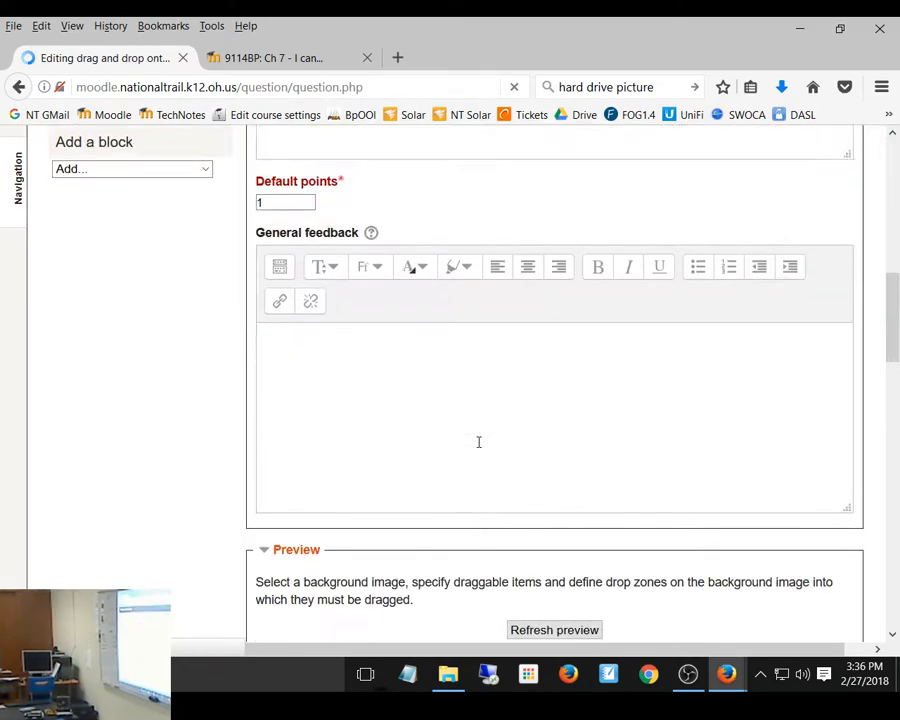
pyautogui.scroll(-6, 478, 441)
pyautogui.scroll(4, 476, 446)
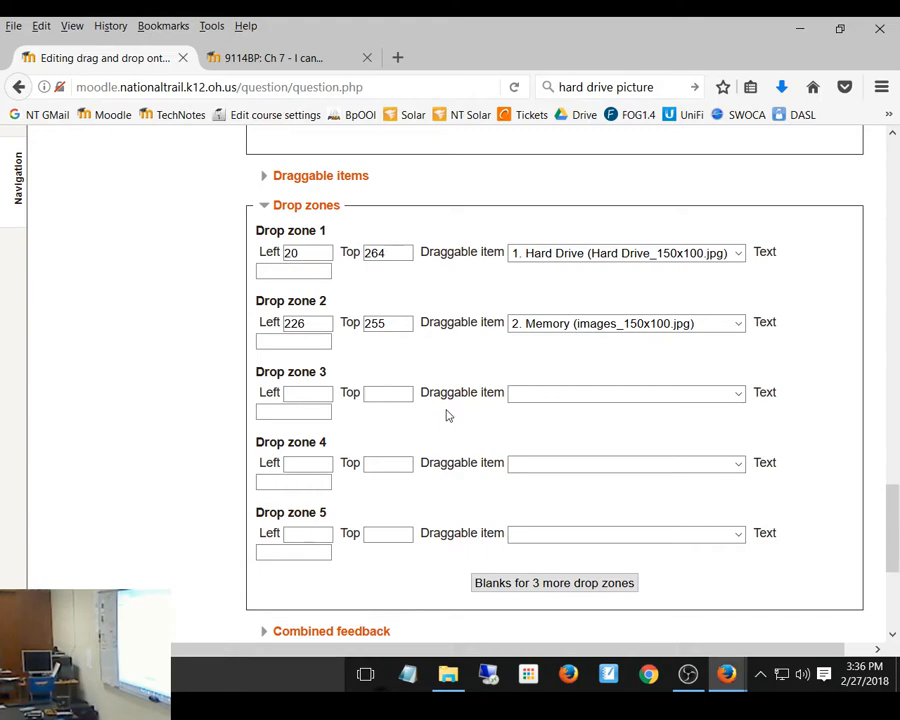
pyautogui.scroll(4, 446, 414)
pyautogui.click(296, 372)
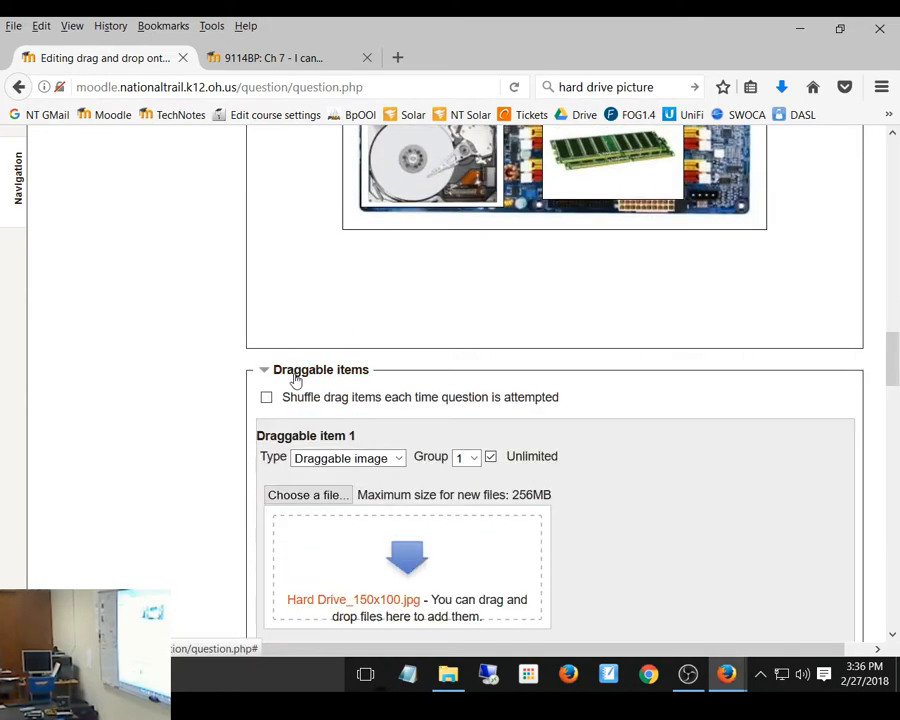
pyautogui.scroll(-6, 498, 424)
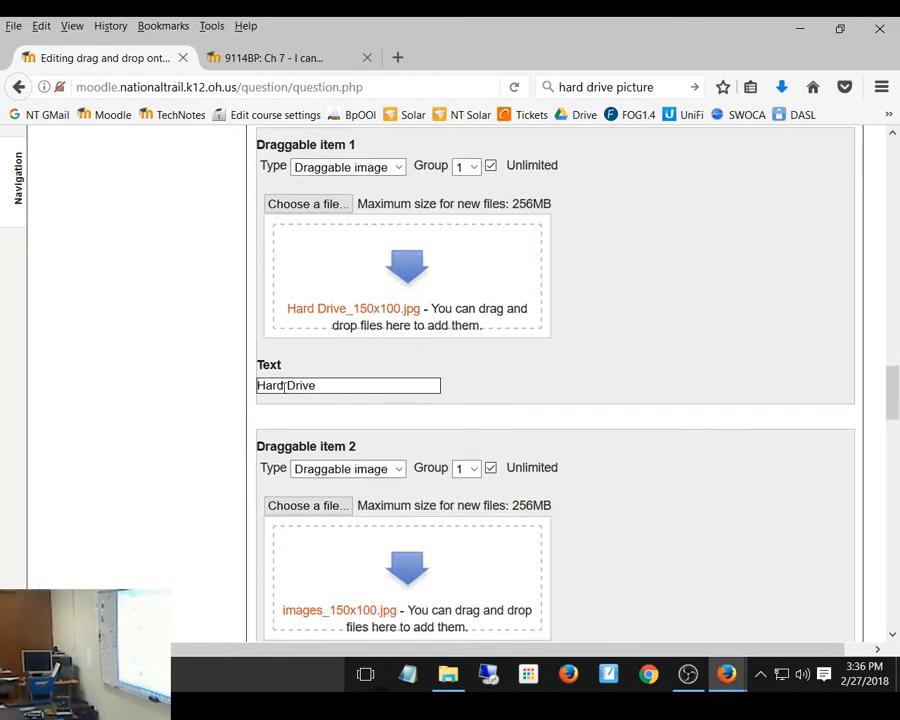
pyautogui.scroll(-3, 568, 382)
pyautogui.scroll(-10, 566, 380)
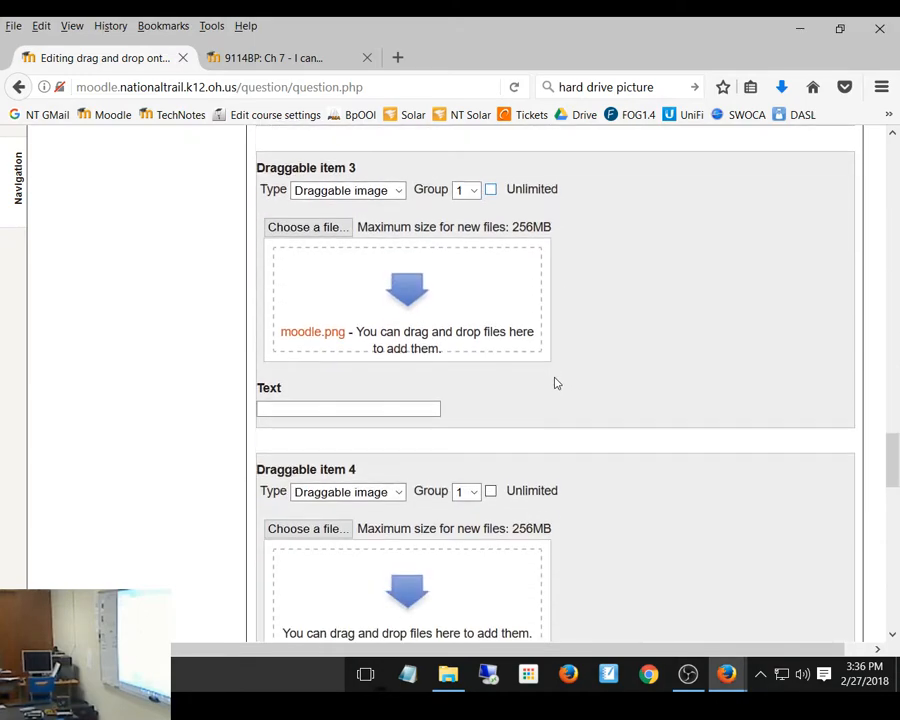
pyautogui.scroll(-4, 424, 434)
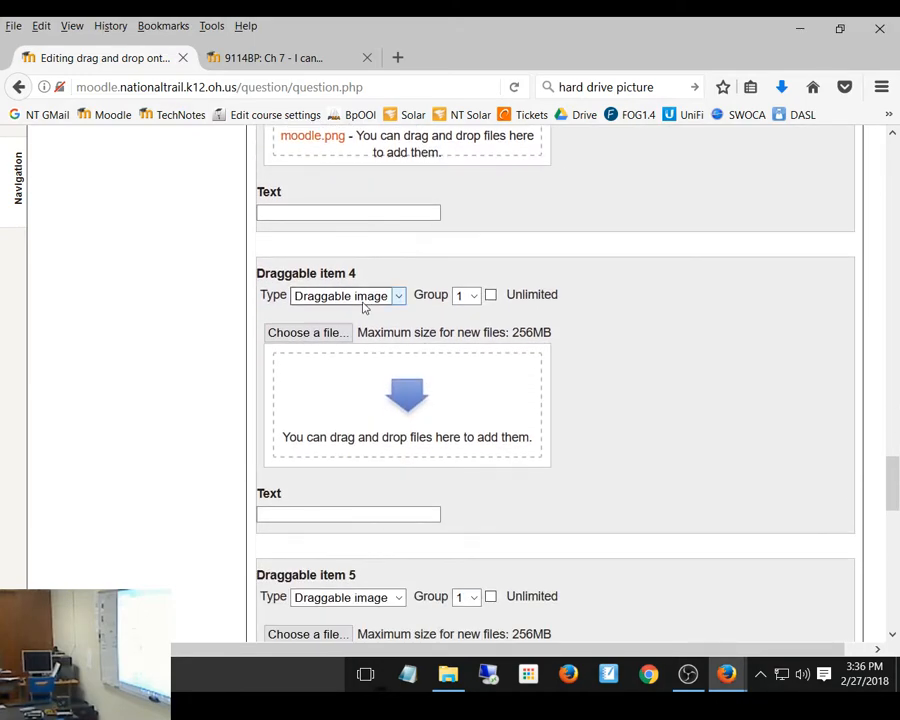
pyautogui.click(360, 298)
pyautogui.click(354, 329)
pyautogui.click(344, 352)
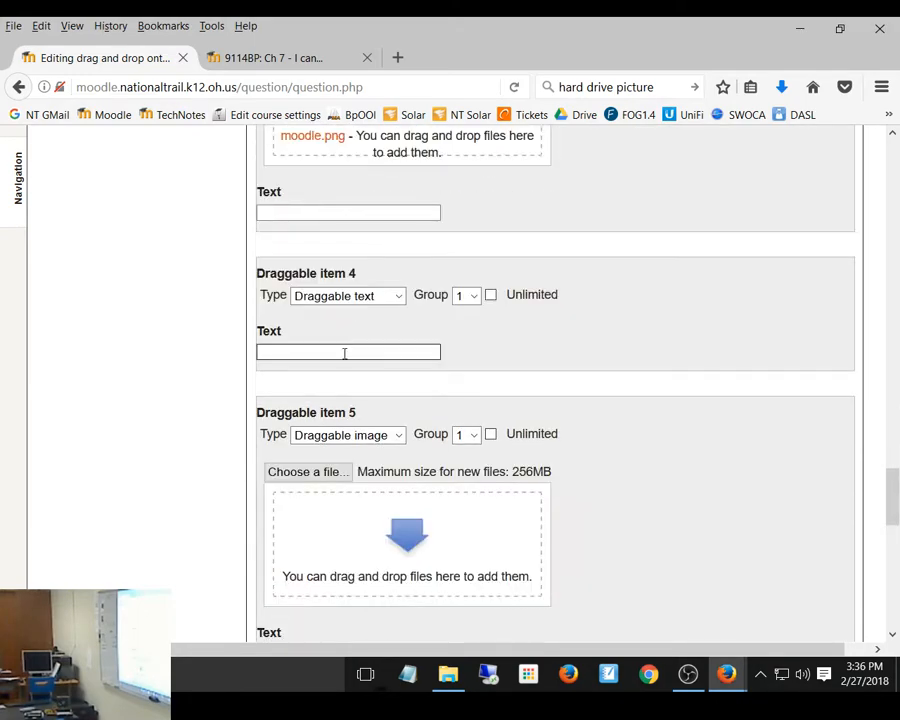
pyautogui.write('CPU Sockey')
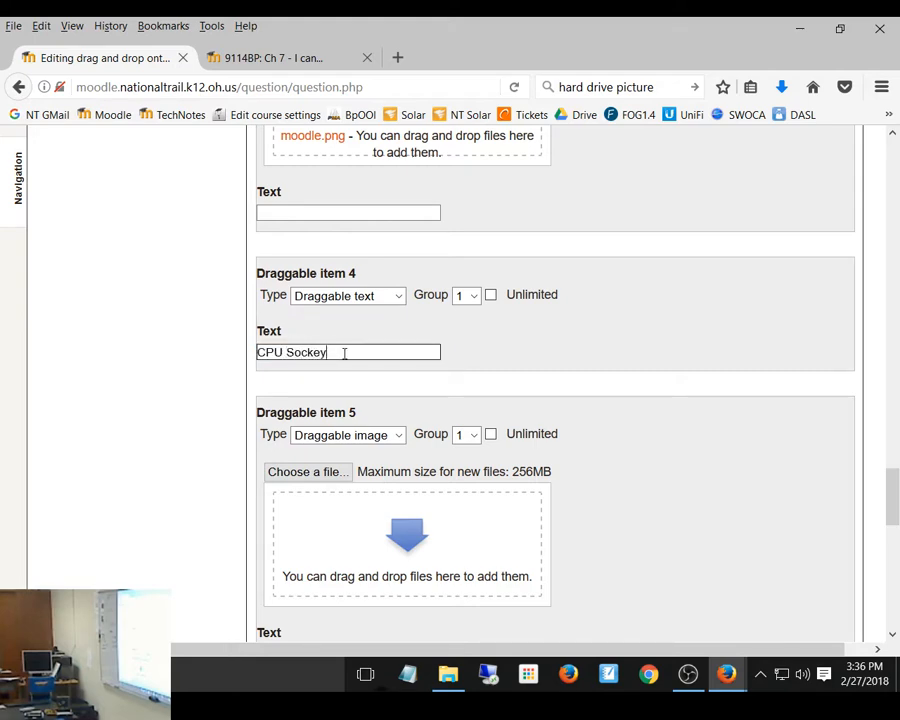
pyautogui.press('BackSpace')
pyautogui.write('t')
# Make draggable item 3 with moodle.png and the CPU Socket text item both unlimited
pyautogui.scroll(5, 337, 297)
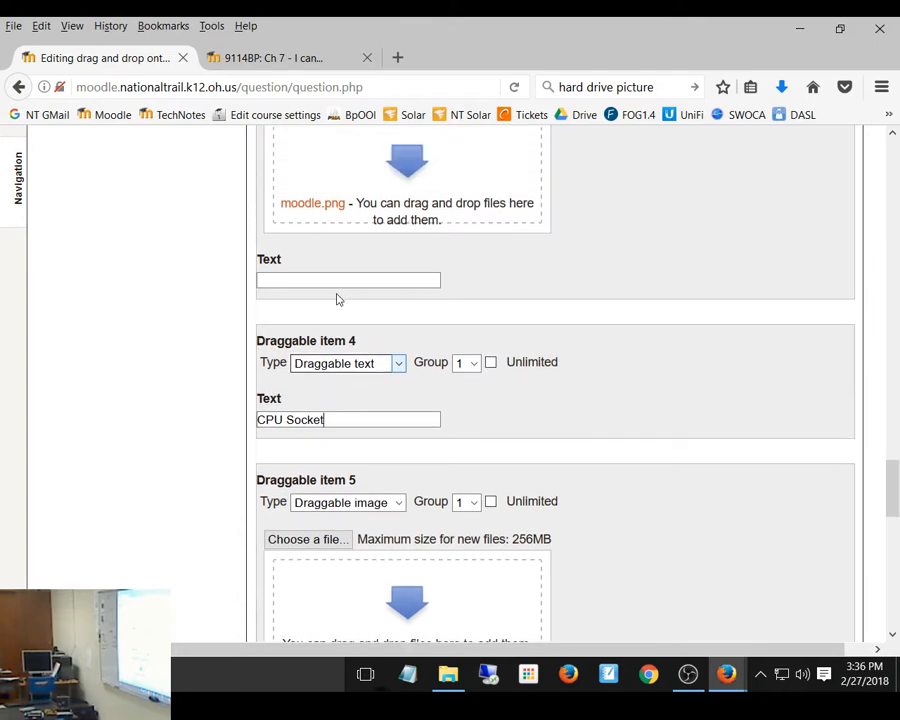
pyautogui.click(400, 289)
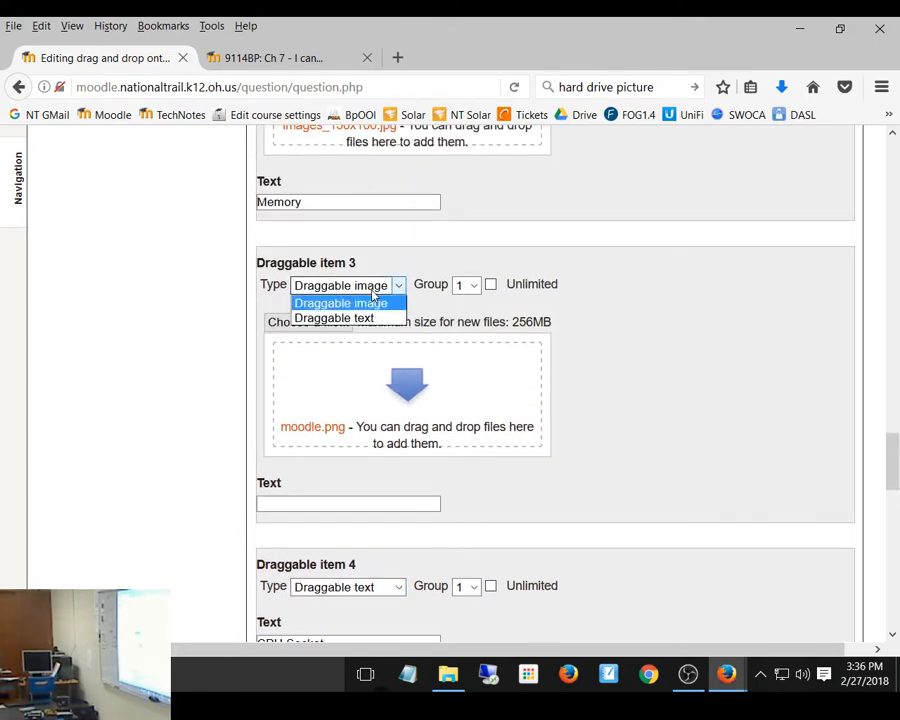
pyautogui.click(400, 289)
pyautogui.click(491, 285)
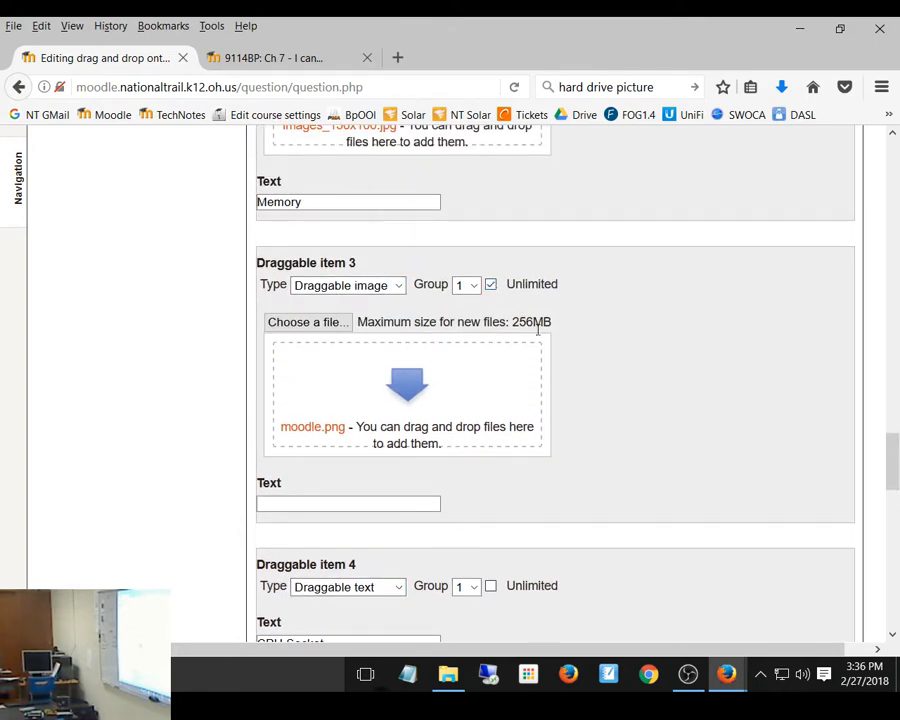
pyautogui.click(491, 587)
pyautogui.scroll(-10, 607, 493)
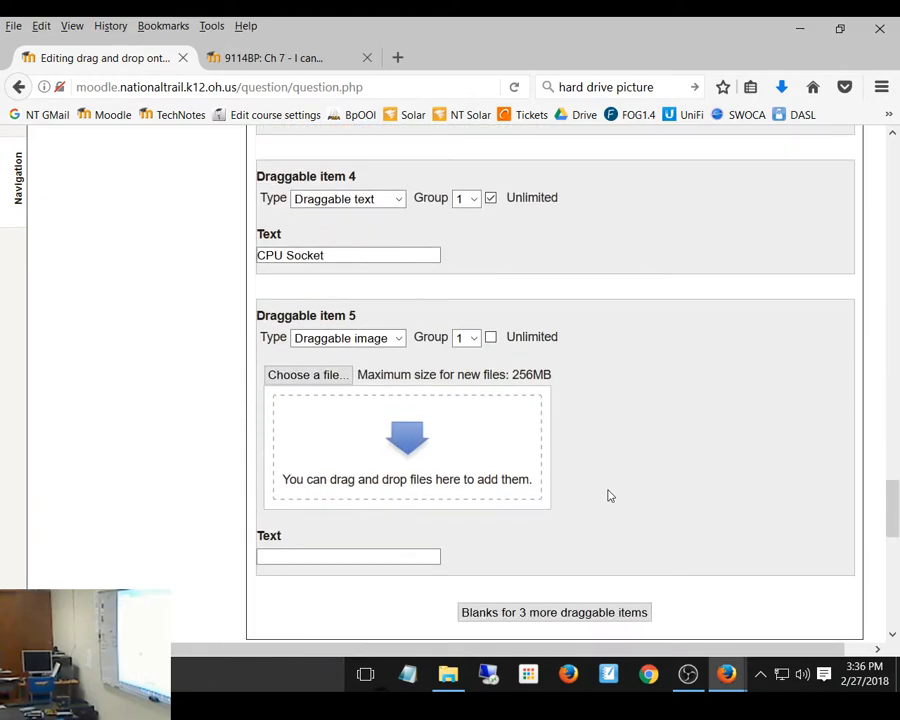
# Collapse the draggable items and check which items can be assigned to drop zone 3
pyautogui.scroll(20, 607, 493)
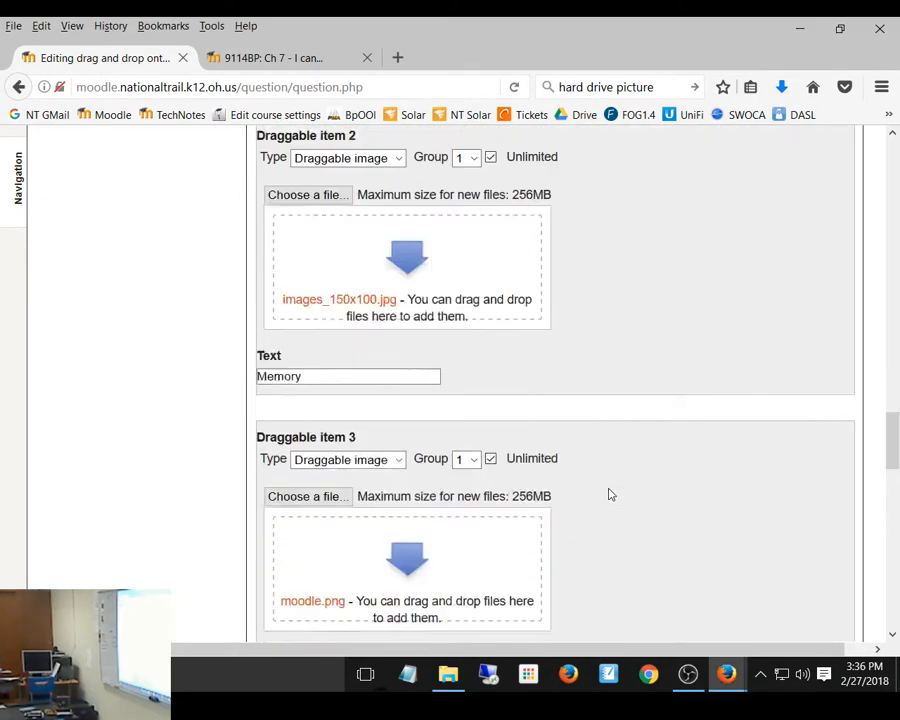
pyautogui.scroll(-3, 610, 493)
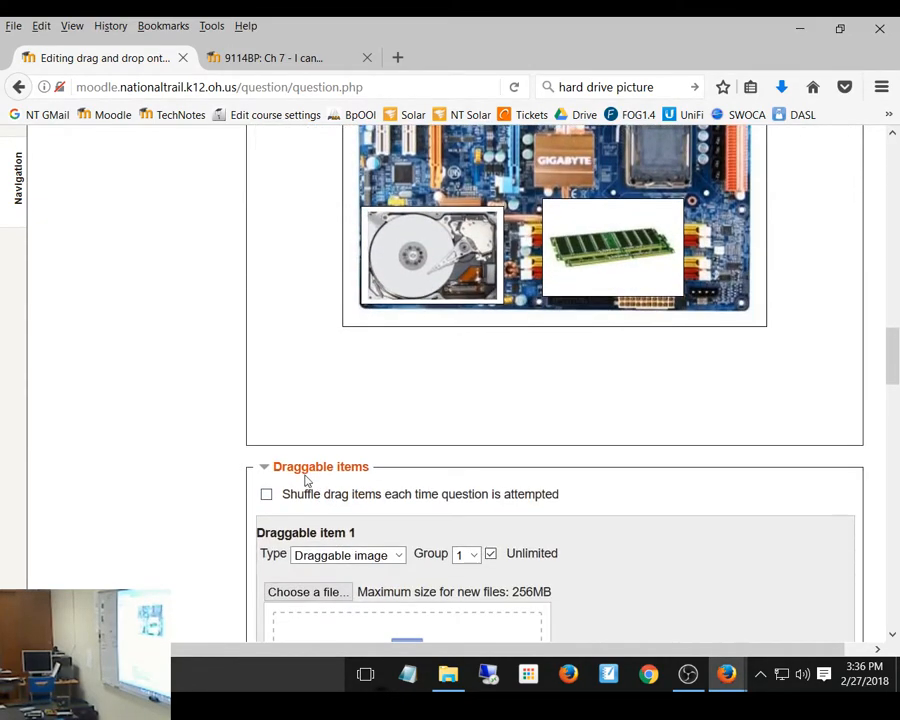
pyautogui.click(287, 468)
pyautogui.scroll(-5, 616, 468)
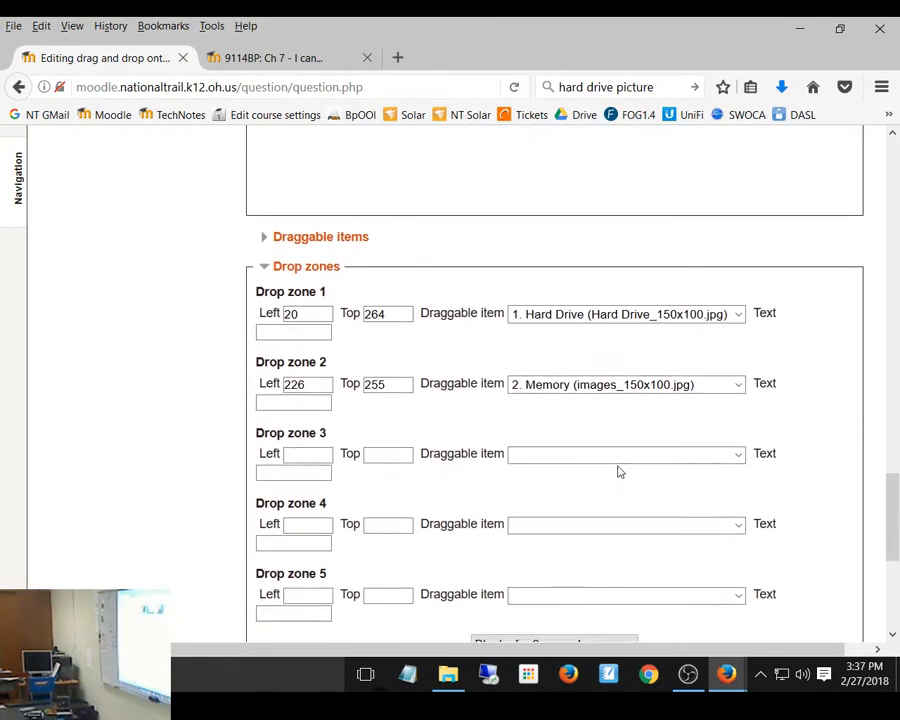
pyautogui.click(550, 398)
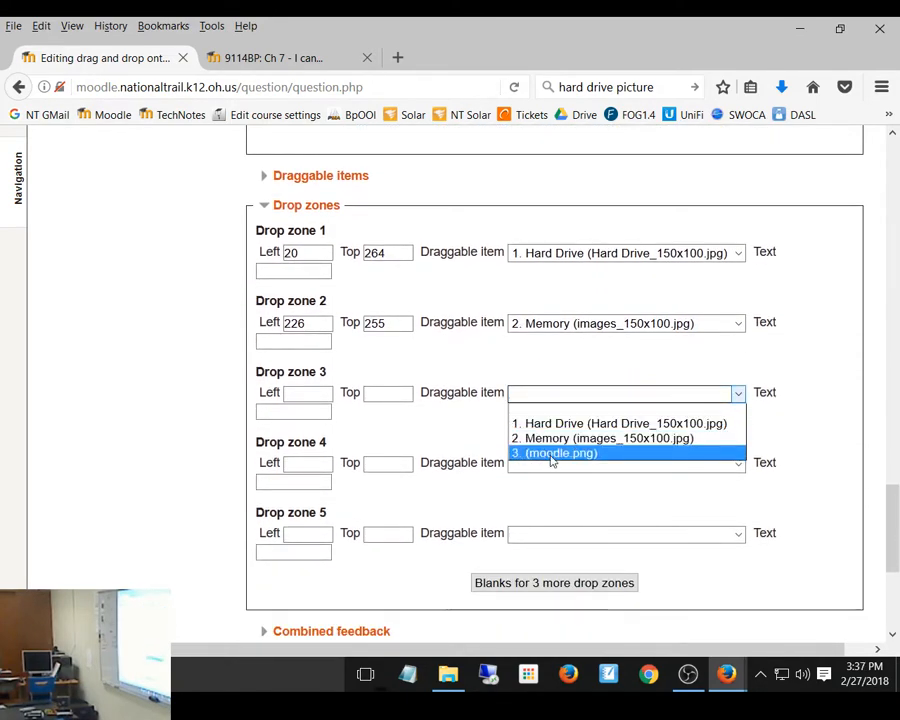
pyautogui.click(543, 364)
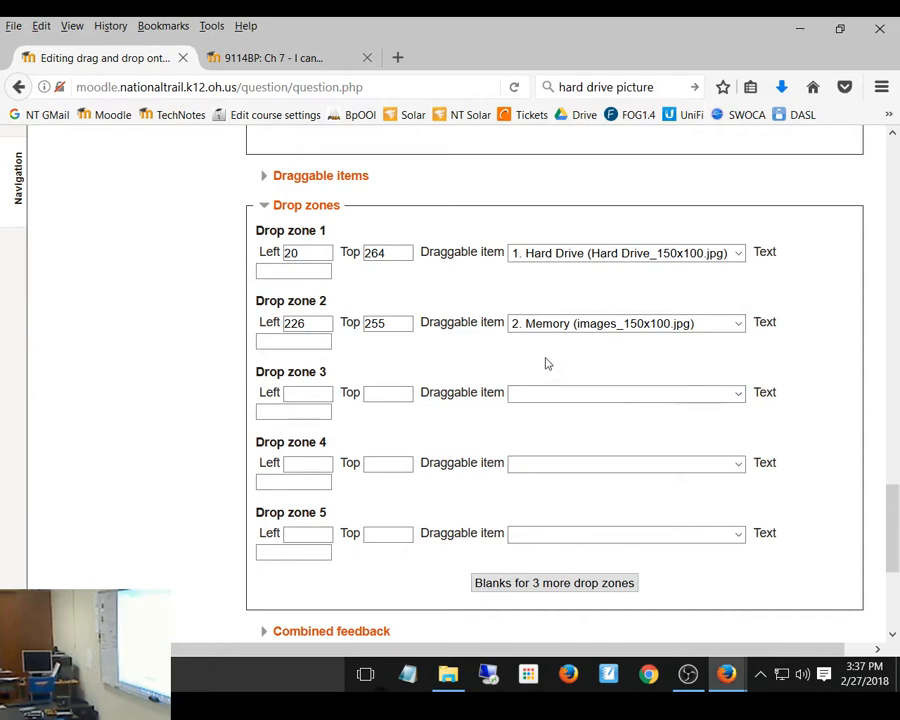
# Refresh the question preview to update the draggable items available to the drop zones
pyautogui.click(558, 401)
pyautogui.click(555, 399)
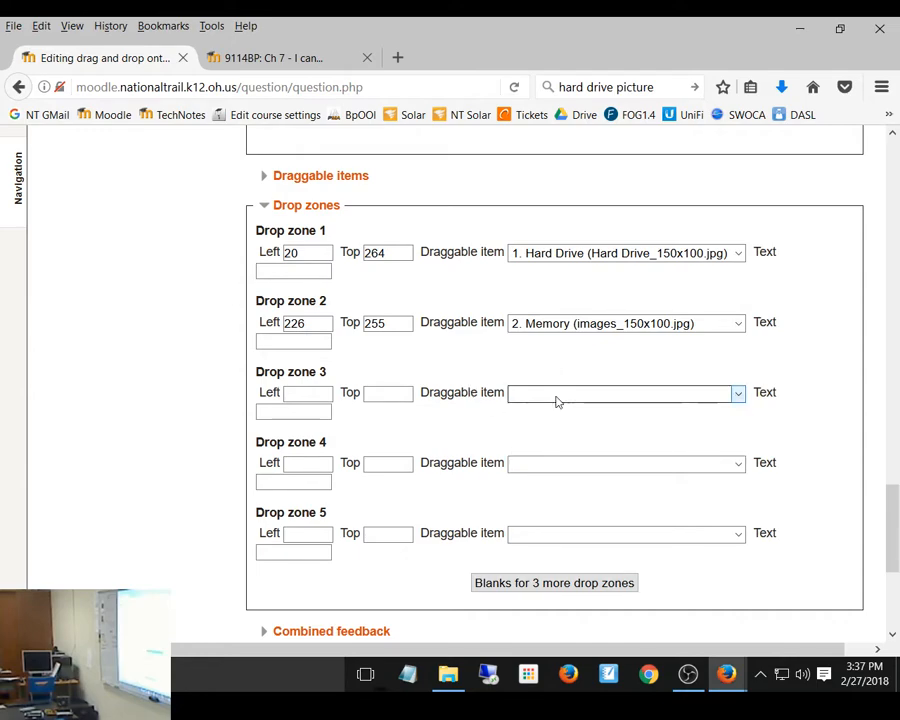
pyautogui.moveTo(896, 500); pyautogui.dragTo(897, 160)
pyautogui.scroll(-15, 408, 490)
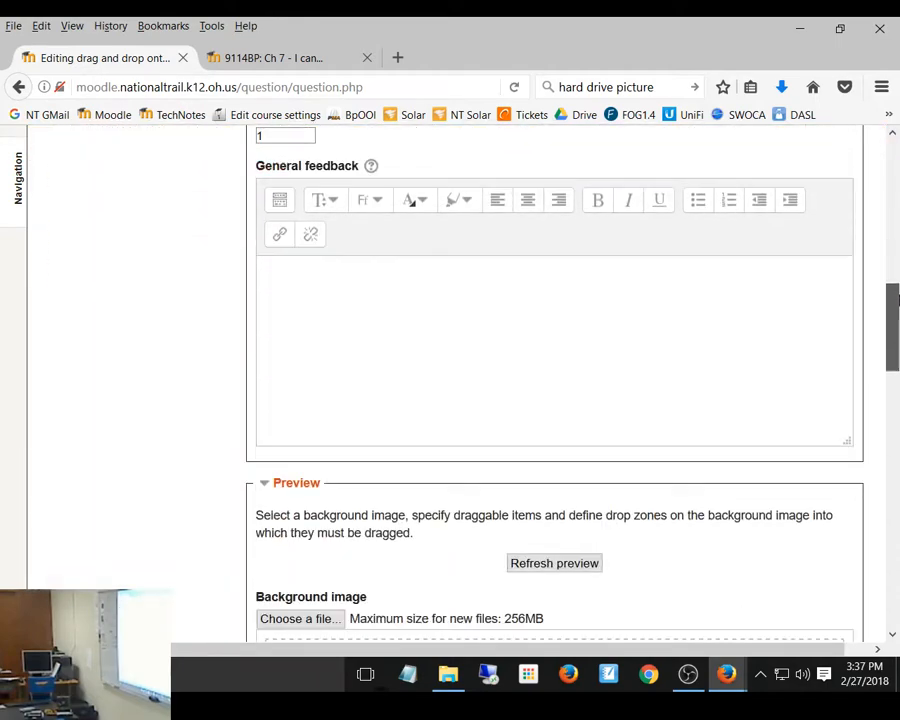
pyautogui.click(536, 452)
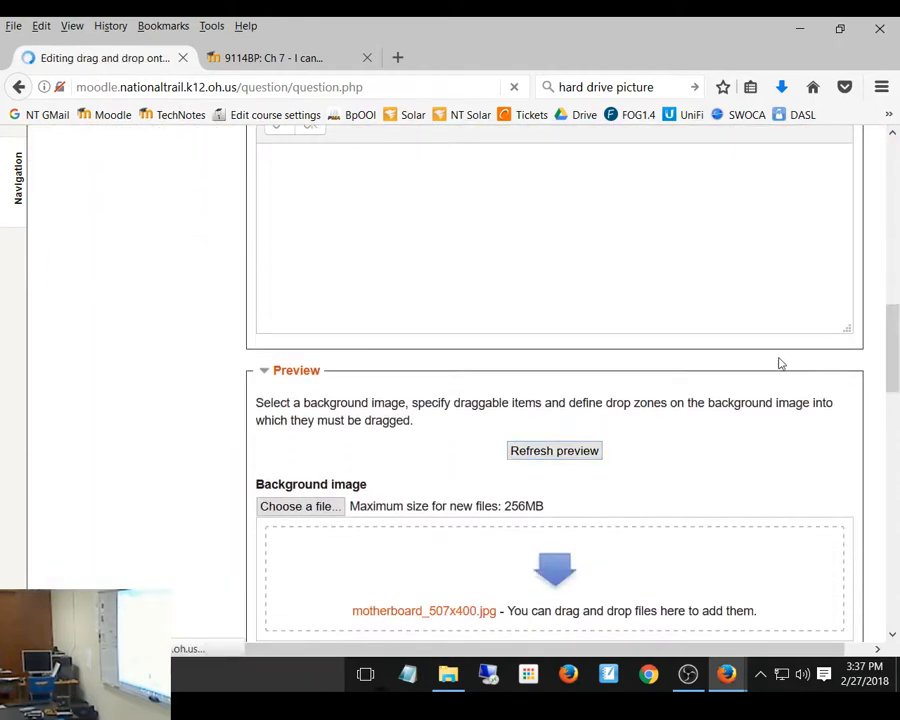
# Assign the CPU Socket text item to drop zone 3 and the moodle.png item to drop zone 4
pyautogui.moveTo(897, 200); pyautogui.dragTo(888, 536)
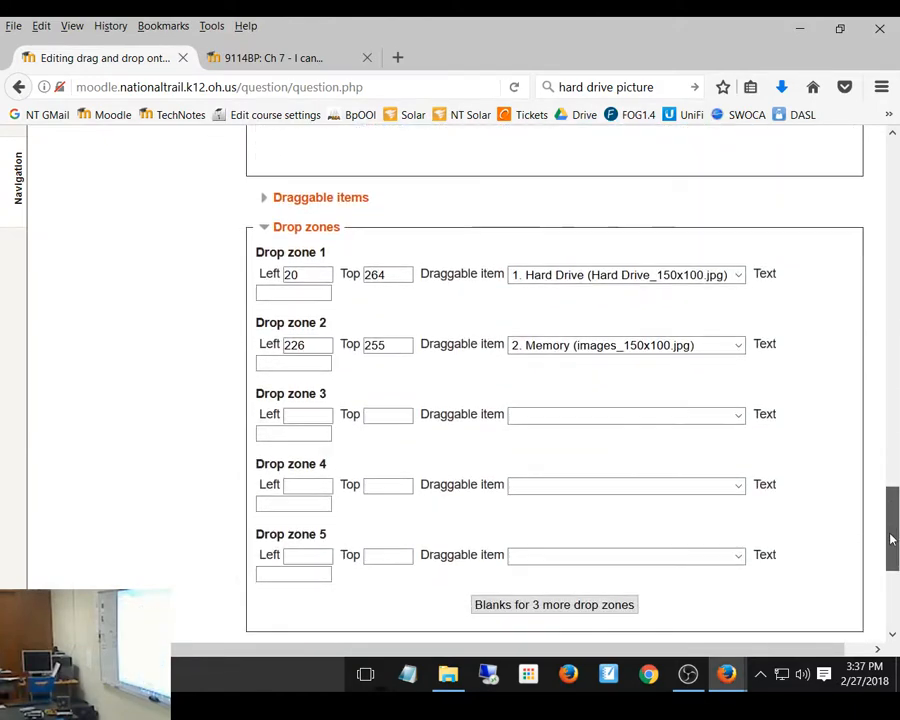
pyautogui.click(561, 416)
pyautogui.click(556, 489)
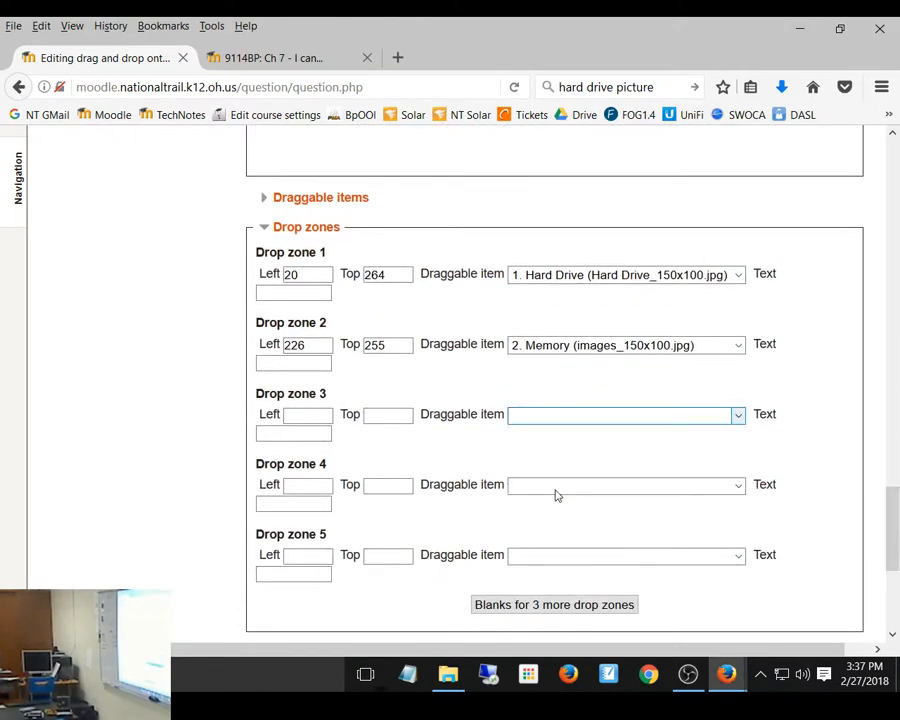
pyautogui.click(570, 488)
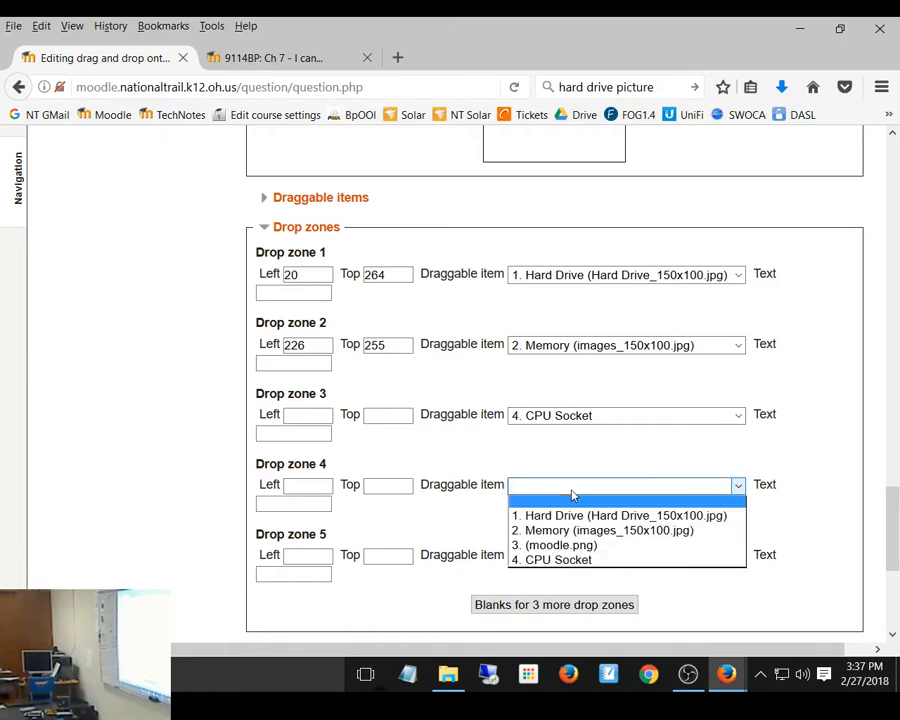
pyautogui.click(561, 546)
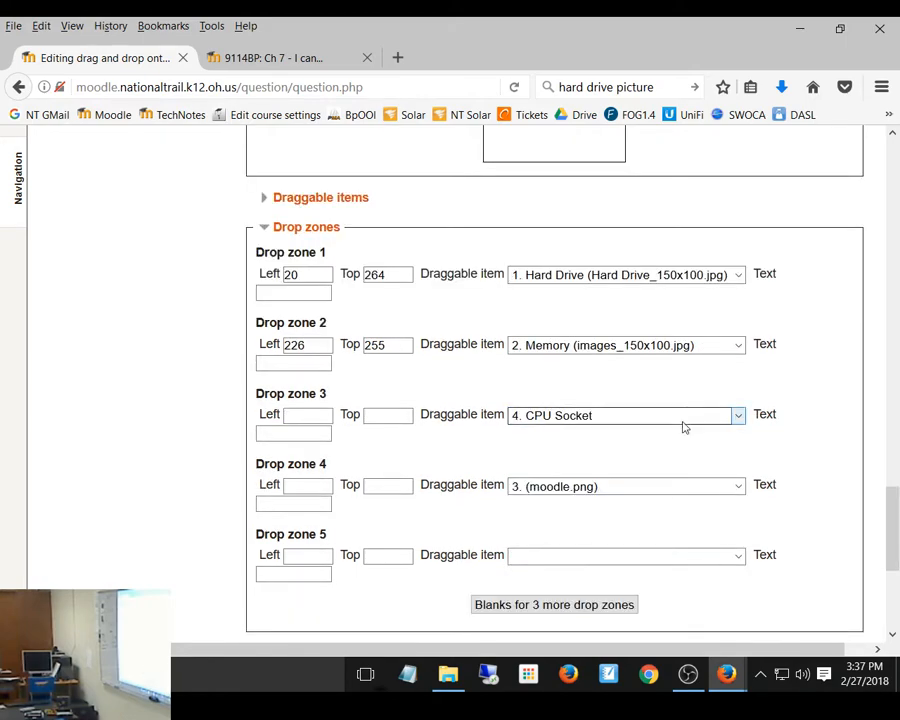
# Place CPU Socket over the motherboard's processor socket and the Moodle logo over the expansion slots at about left 19, top 77, and save the question
pyautogui.scroll(5, 683, 426)
pyautogui.moveTo(568, 595); pyautogui.dragTo(666, 245)
pyautogui.moveTo(711, 495); pyautogui.dragTo(452, 220)
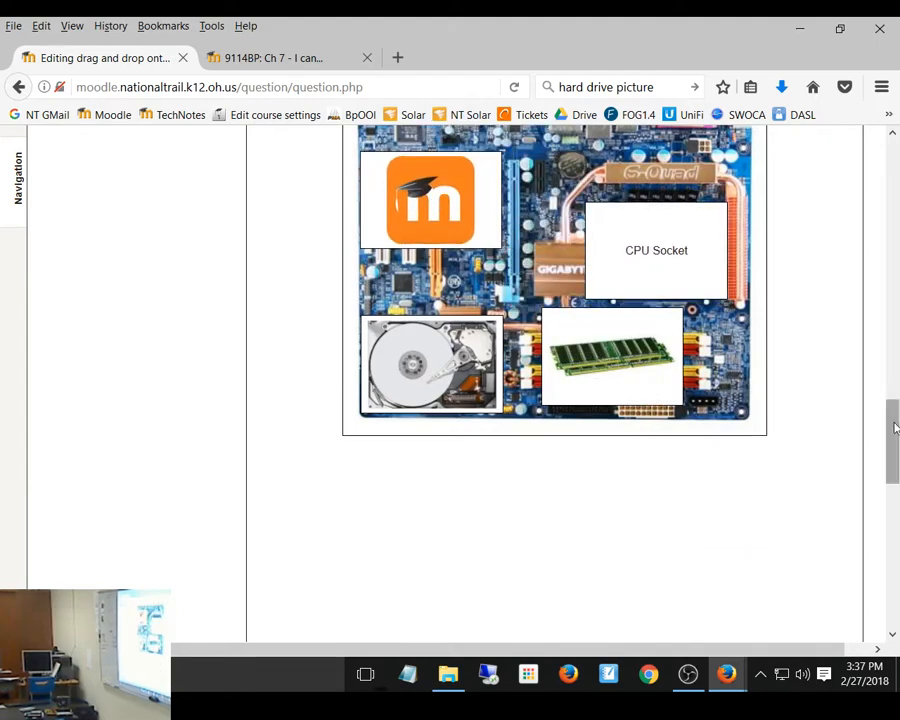
pyautogui.moveTo(890, 433); pyautogui.dragTo(868, 599)
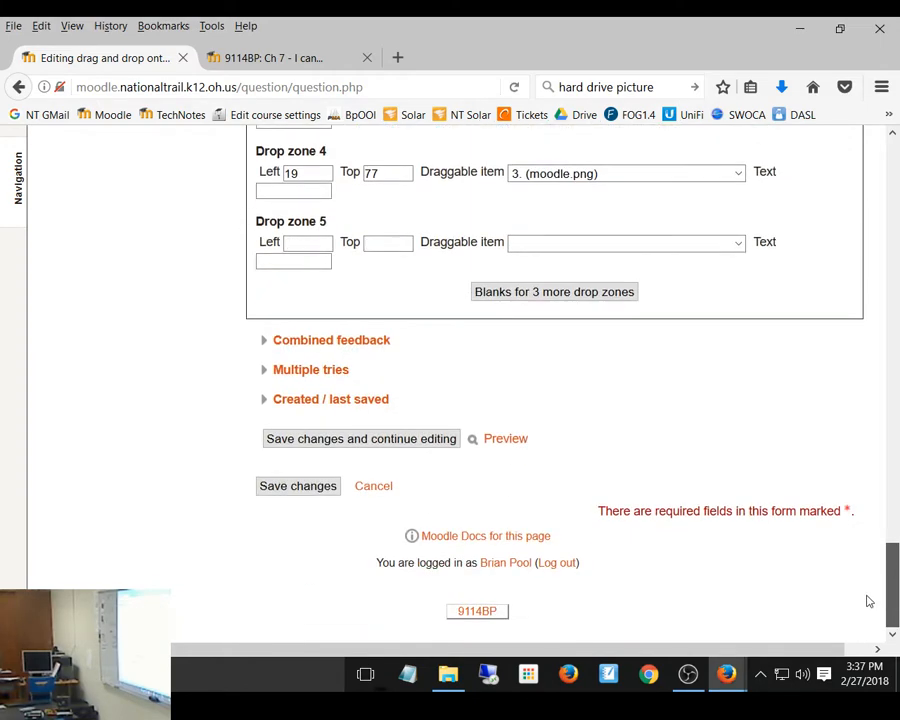
pyautogui.click(292, 492)
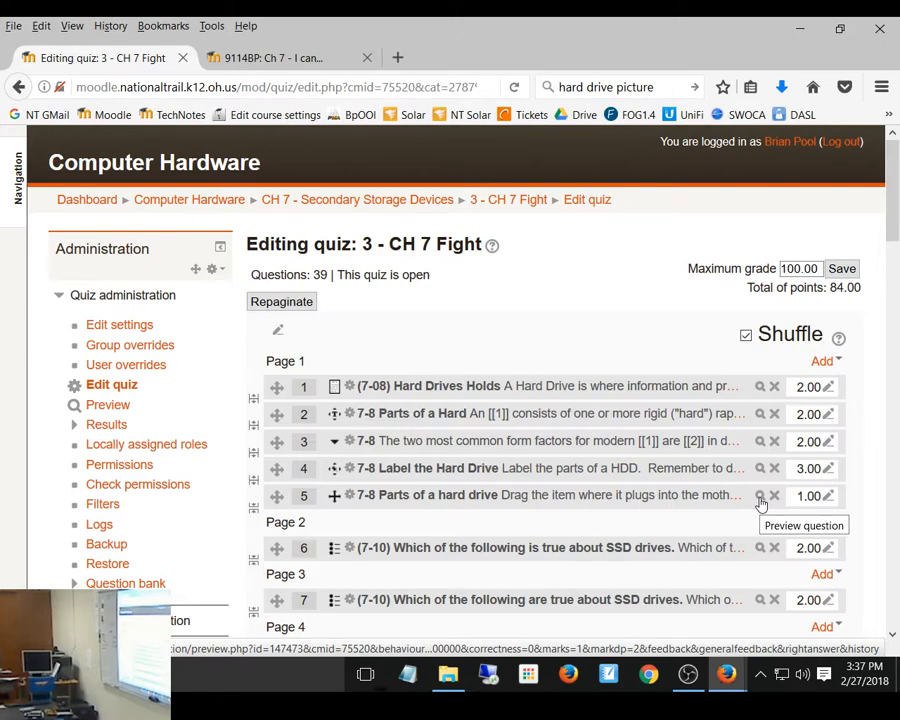
# Preview the motherboard question maximized, test placing the hard drive, memory and CPU Socket items in their drop zones, and close the preview
pyautogui.click(760, 503)
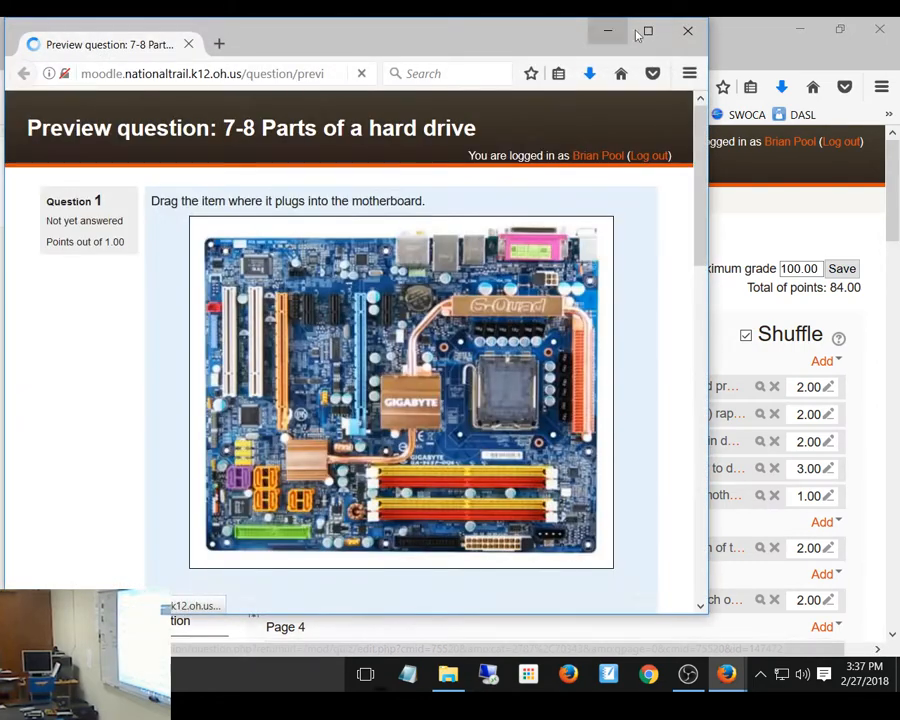
pyautogui.click(645, 31)
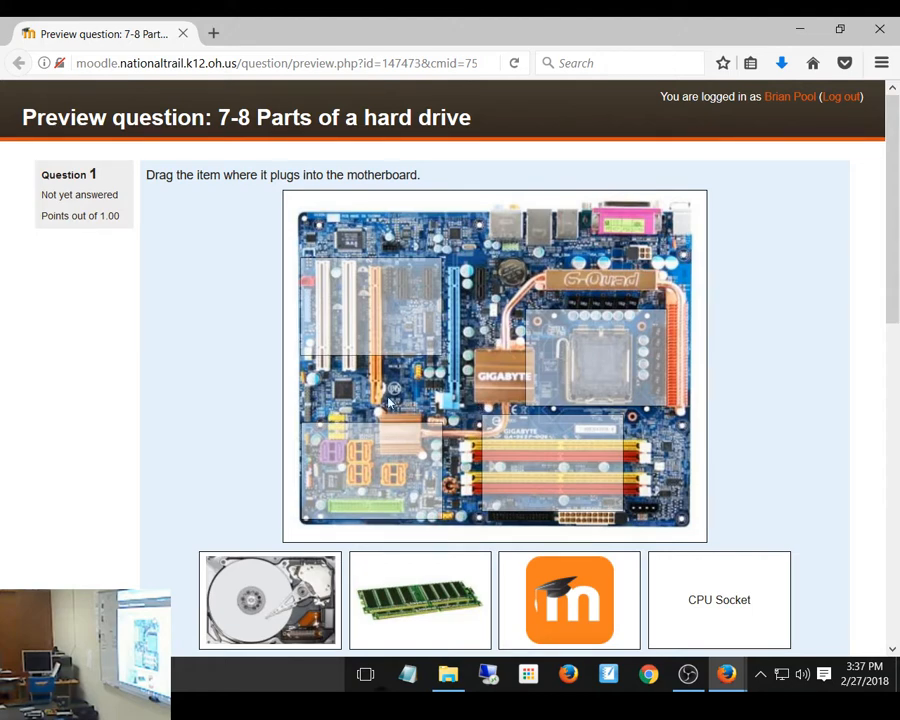
pyautogui.scroll(-2, 330, 320)
pyautogui.moveTo(270, 527); pyautogui.dragTo(368, 396)
pyautogui.moveTo(400, 532); pyautogui.dragTo(590, 330)
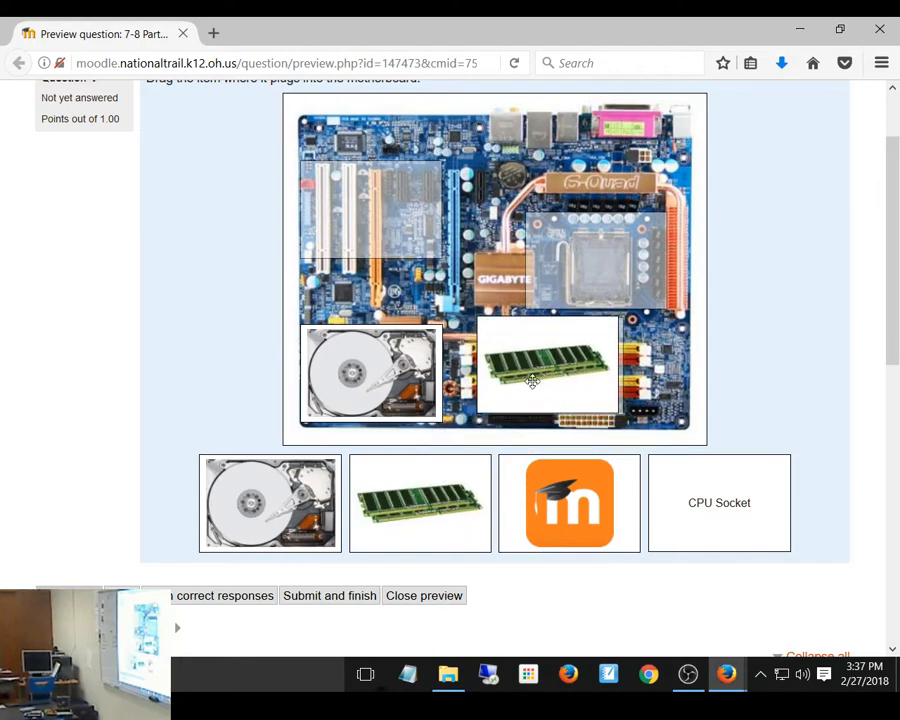
pyautogui.moveTo(737, 510); pyautogui.dragTo(615, 279)
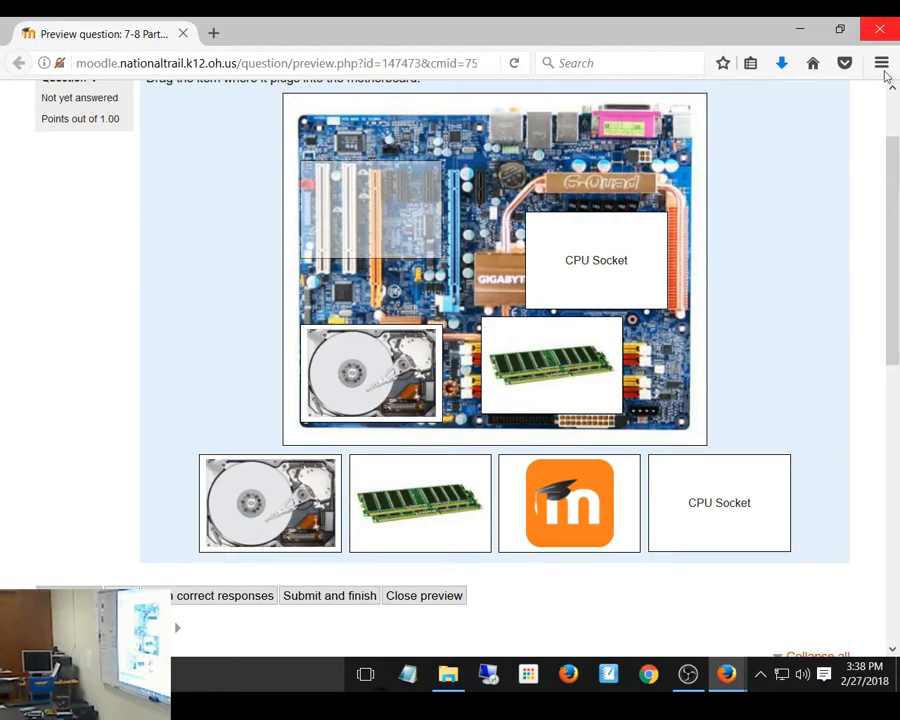
pyautogui.moveTo(897, 229); pyautogui.dragTo(896, 140)
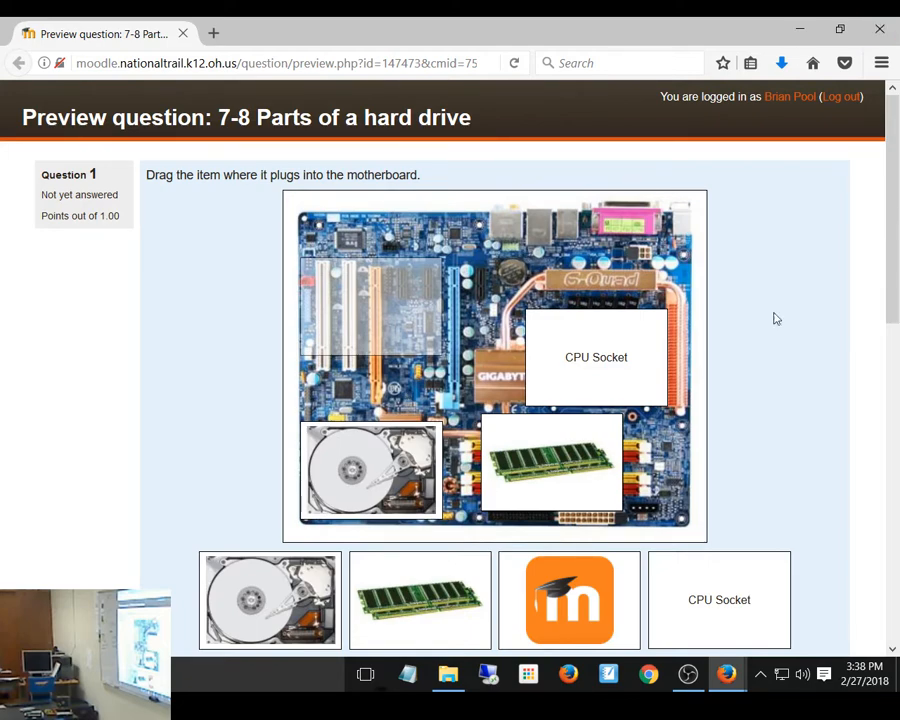
pyautogui.click(880, 28)
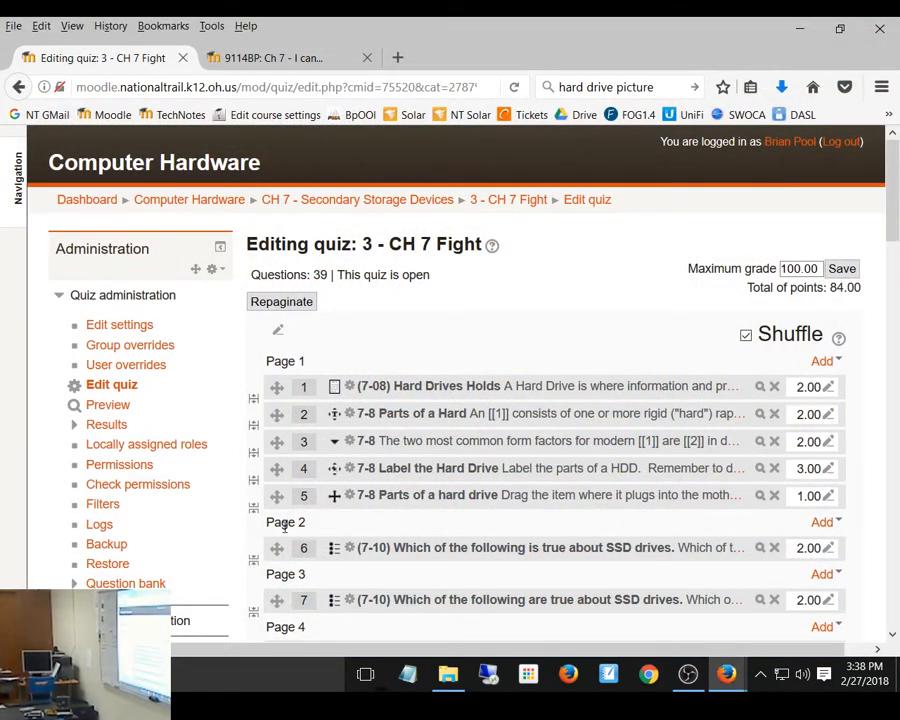
# Remove the motherboard drag and drop onto image question, 7-8 Parts of a hard drive, from the quiz
pyautogui.click(775, 497)
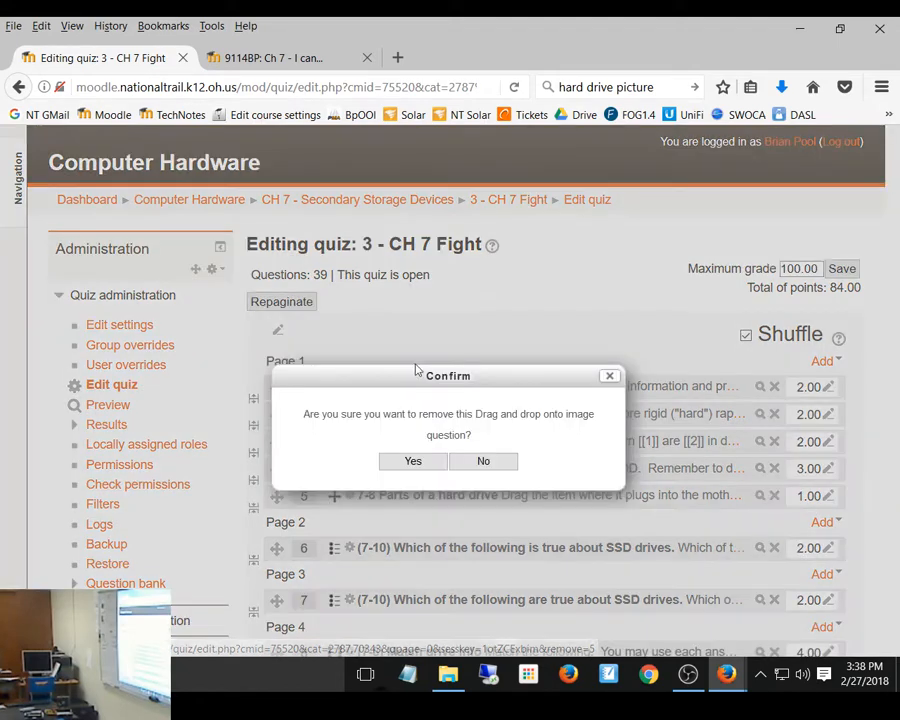
pyautogui.click(422, 462)
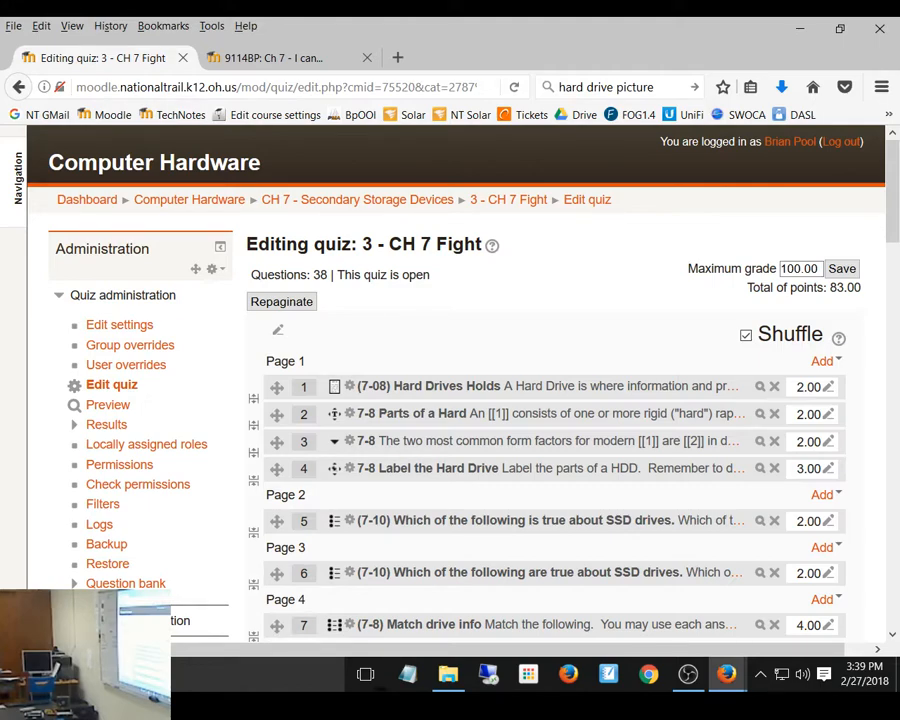
pyautogui.hotkey('alt', 'Tab')
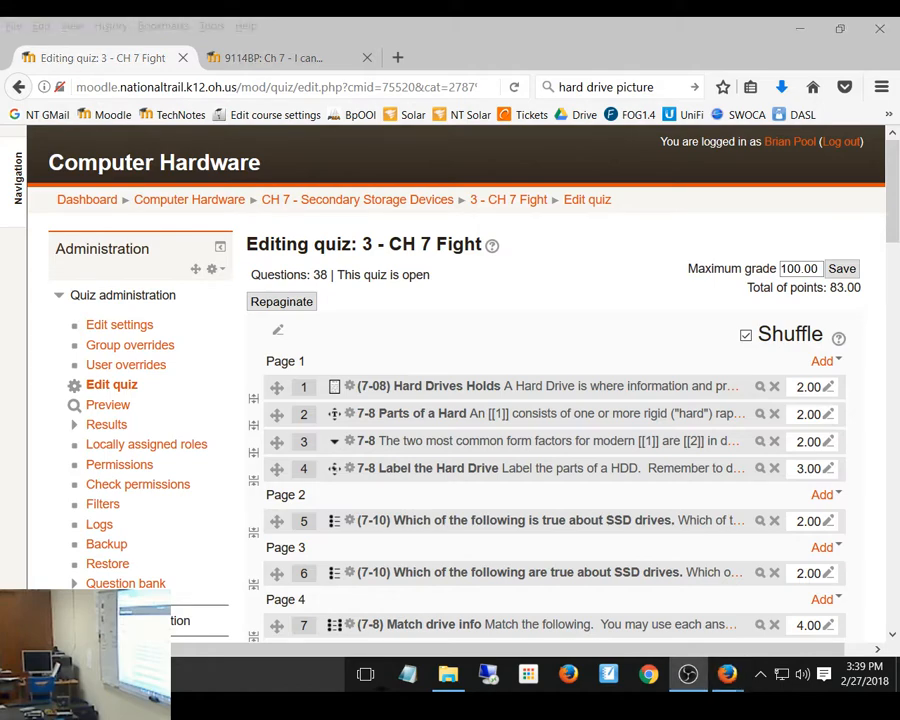